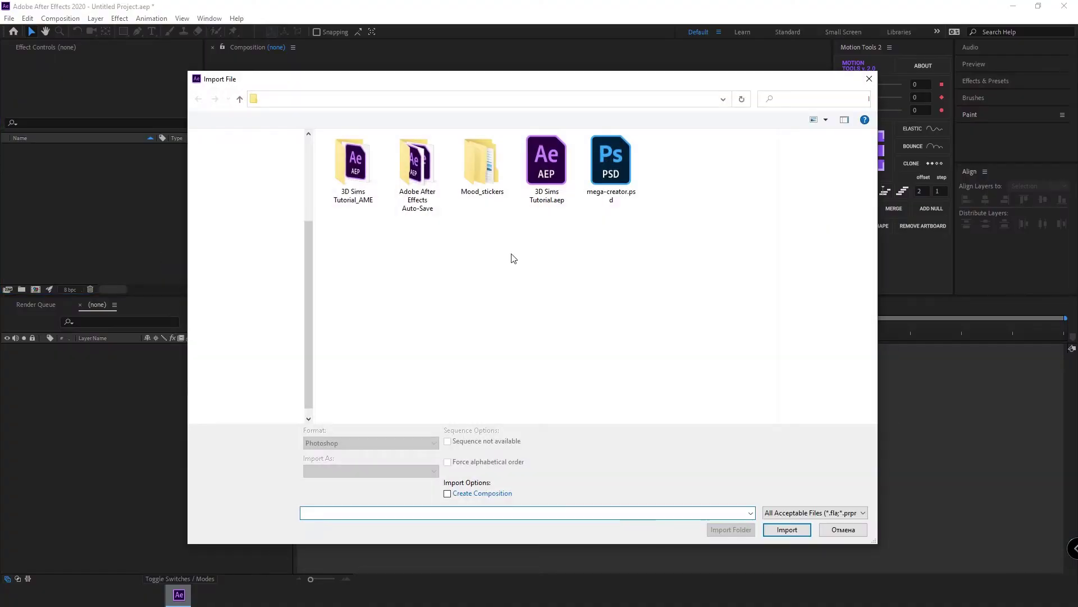
Step: Import mega-creator.psd as a layered composition, retaining layer sizes
left_click(611, 163)
left_click(370, 471)
left_click(359, 498)
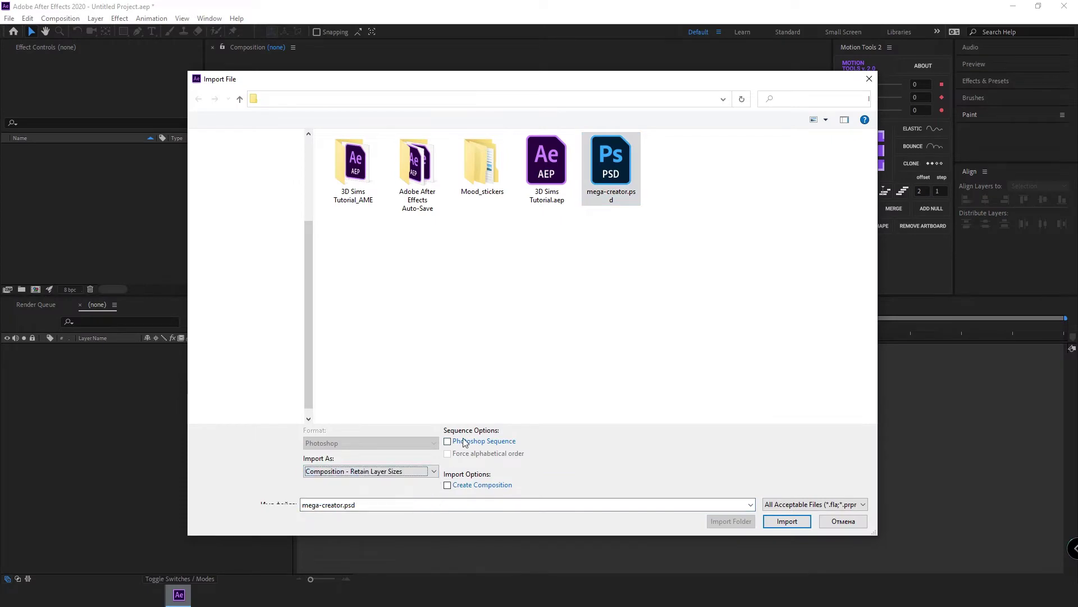
left_click(787, 521)
left_click(558, 351)
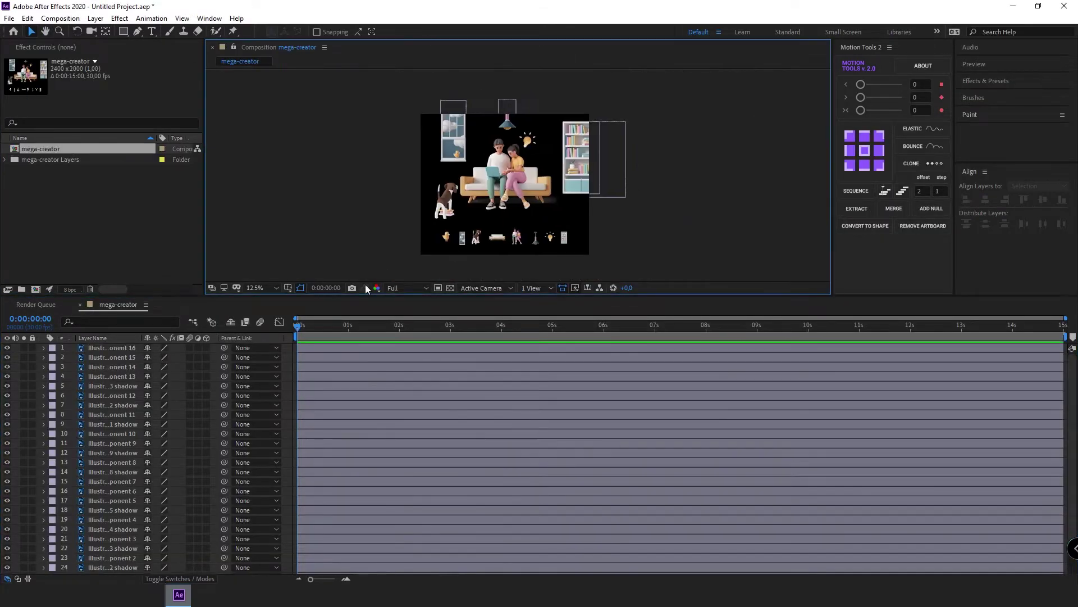
Step: Pre-compose the bottom-row items into a new composition named 'panel'
left_click(275, 288)
left_click(278, 316)
left_click_drag(379, 242, 682, 284)
key("ctrl+shift+c")
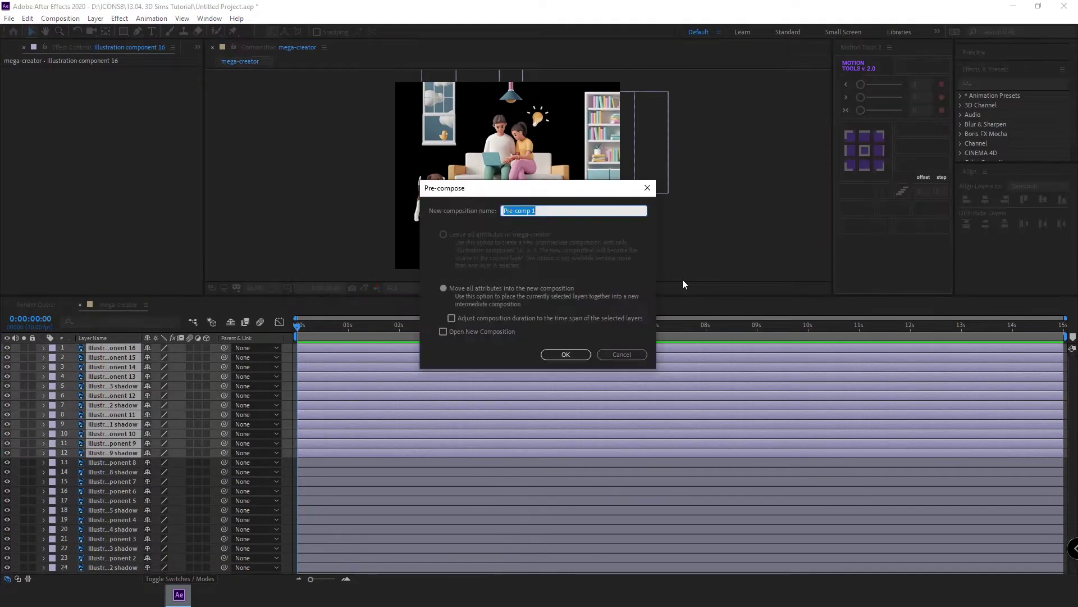
key("BackSpace")
type("panel")
key("Return")
Step: Give the panel layer a yellow label and lock it
left_click(52, 348)
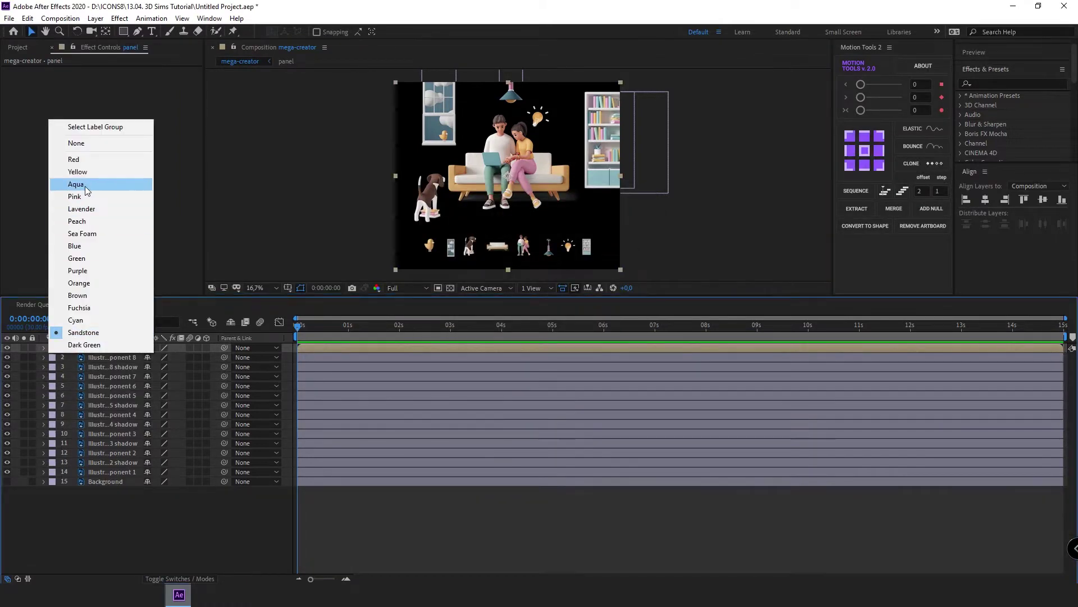
left_click(84, 171)
left_click(32, 348)
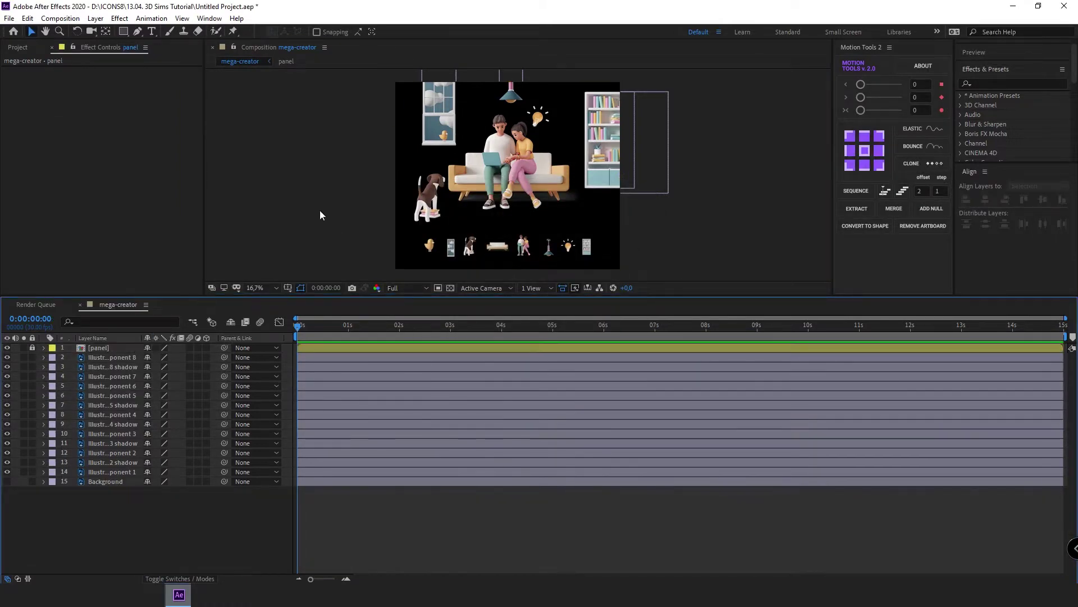
left_click_drag(320, 211, 300, 216)
Step: Draw a rectangle over the top of the scene, name it 'wall', and move it above Background
key("q")
left_click_drag(349, 83, 631, 182)
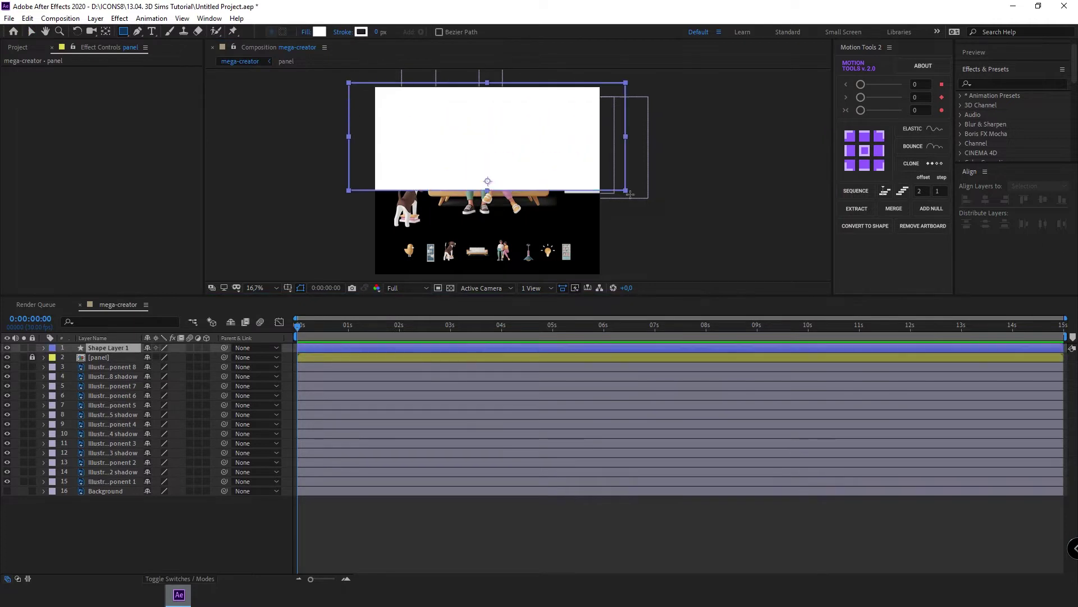
type("wall")
key("Return")
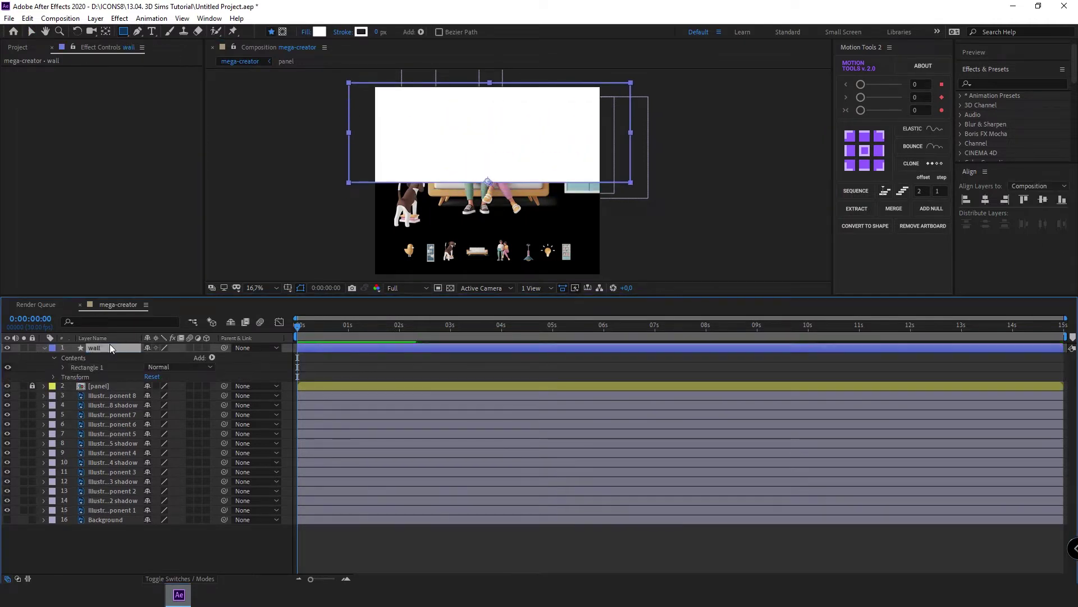
left_click_drag(109, 348, 105, 515)
left_click(107, 482)
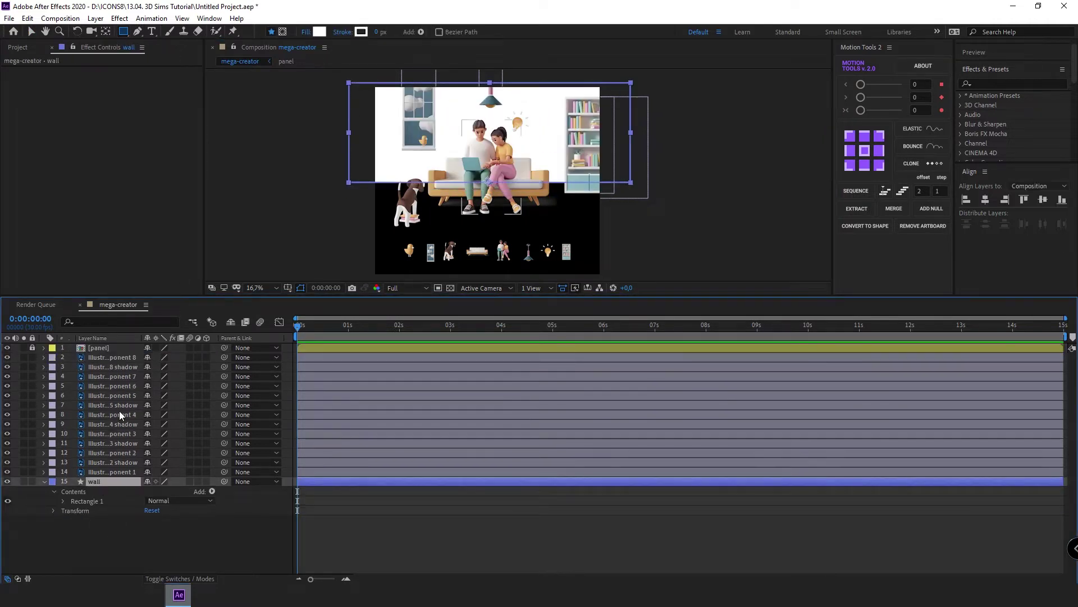
Step: Apply a Gradient Ramp to the wall from light blue to light teal
left_click(983, 84)
type("gradient")
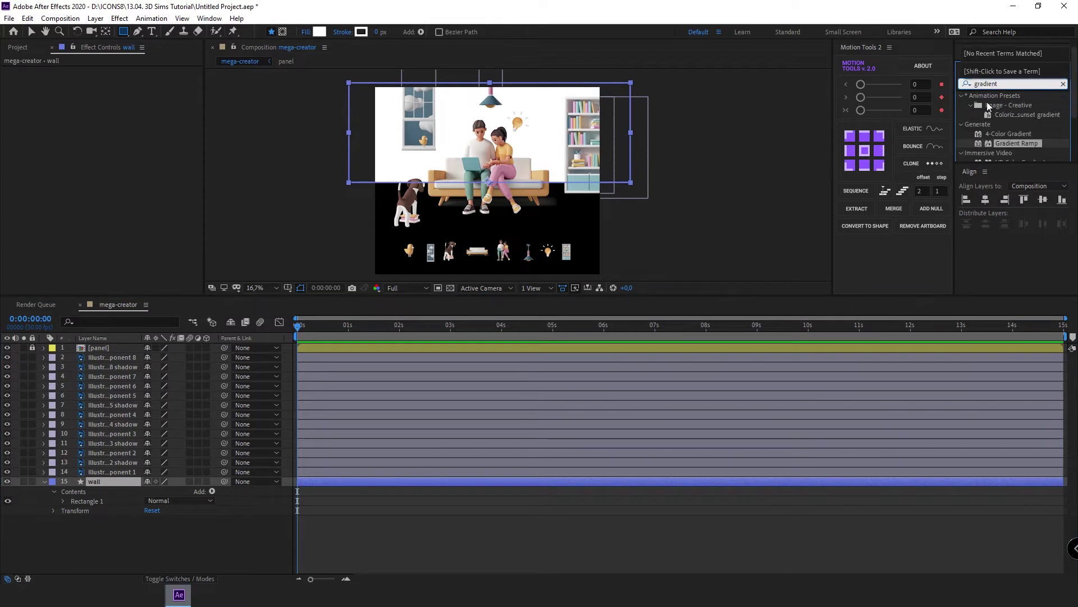
left_click_drag(1017, 144, 149, 483)
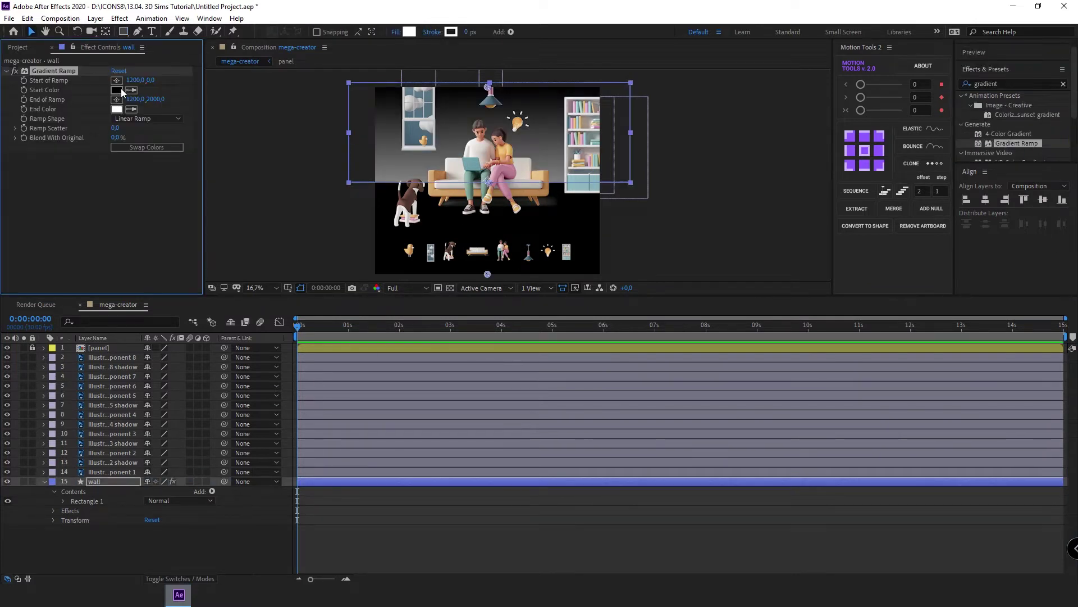
left_click(119, 90)
key("ctrl+v")
left_click(281, 211)
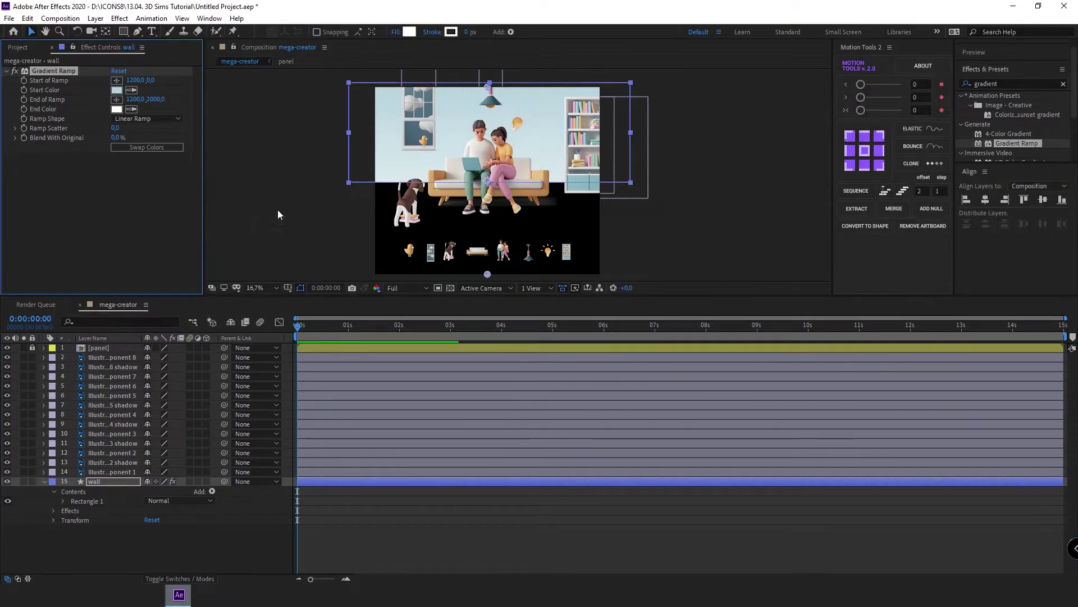
left_click(116, 109)
key("ctrl+v")
key("Return")
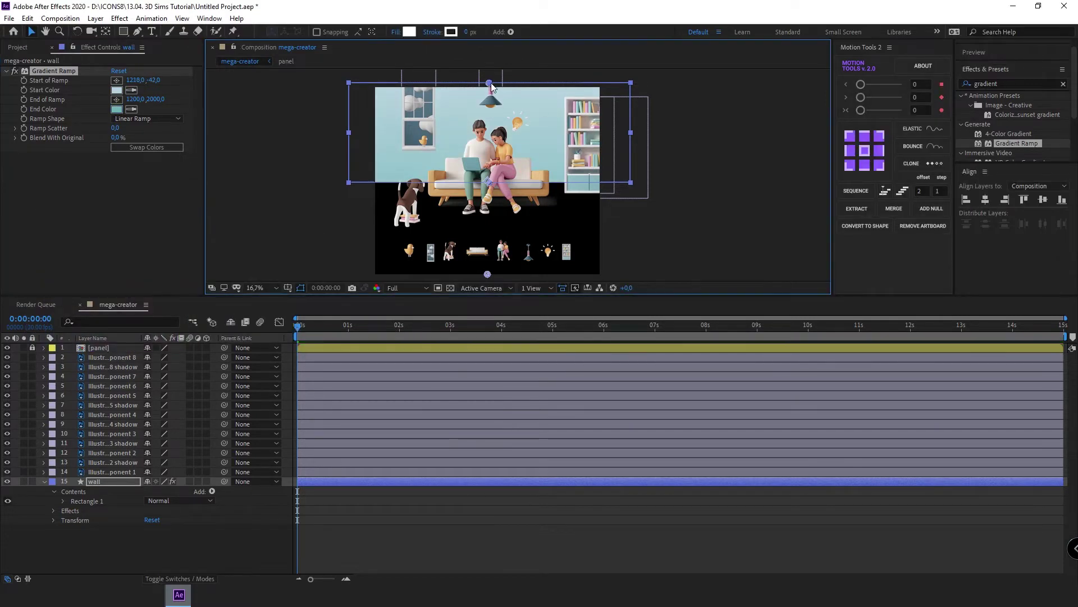
Step: Stretch the wall gradient from its top downward, then draw a rectangle over the lower half
left_click_drag(489, 84, 491, 106)
mouse_move(487, 274)
left_mouse_down()
mouse_move(494, 181)
mouse_move(490, 193)
left_mouse_up()
left_click(707, 186)
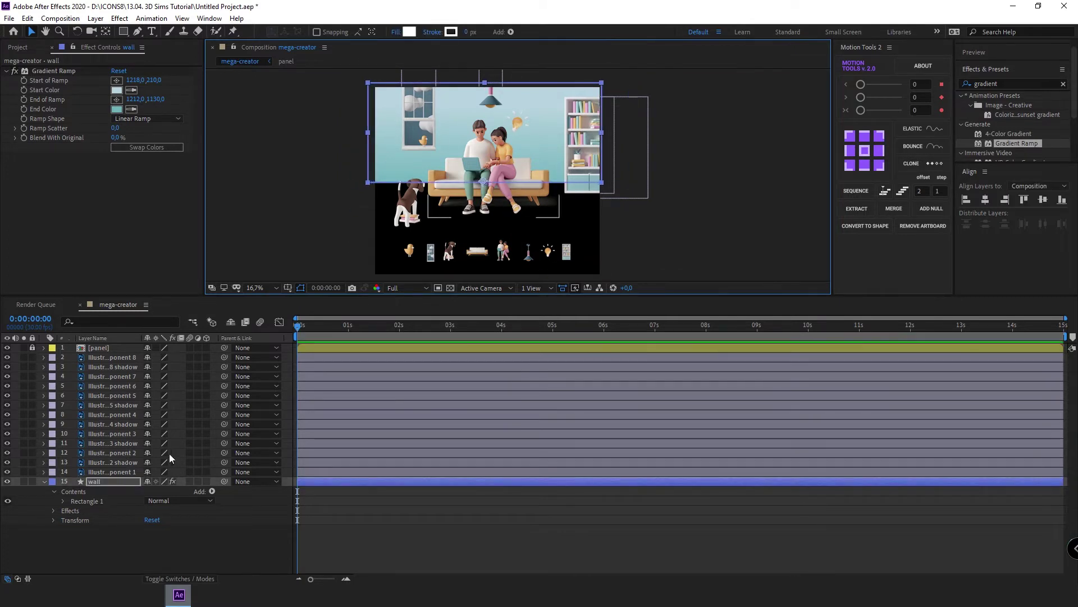
key("q")
left_click_drag(366, 177, 610, 277)
Step: Give the new rectangle a Gradient Ramp from C8707C pink to F4B684 peach across its height
double_click(1017, 144)
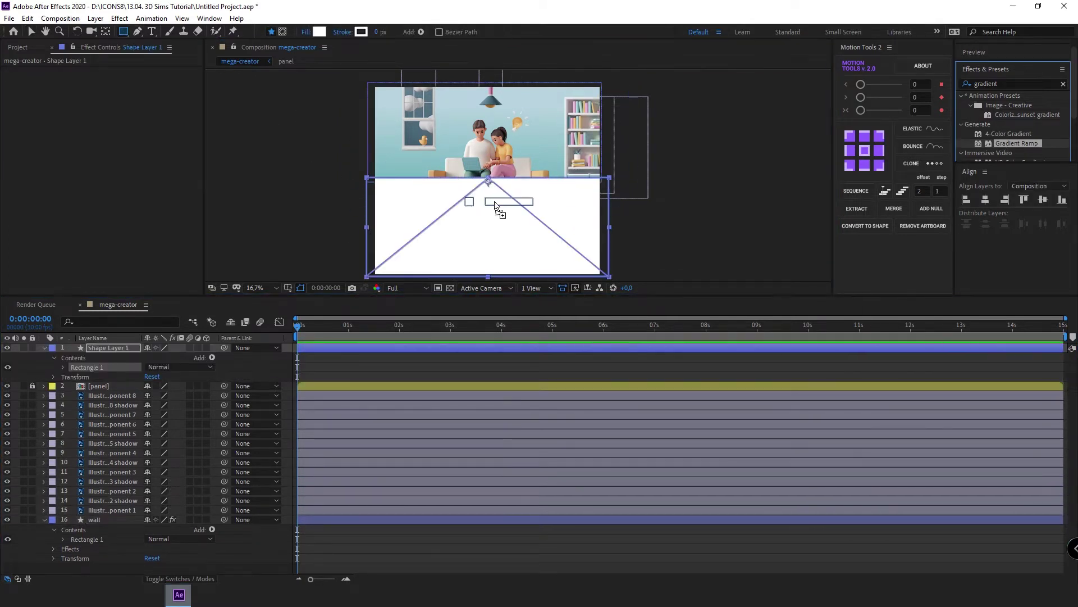
left_click(116, 90)
type("C8707C")
key("Return")
left_click_drag(488, 88, 489, 181)
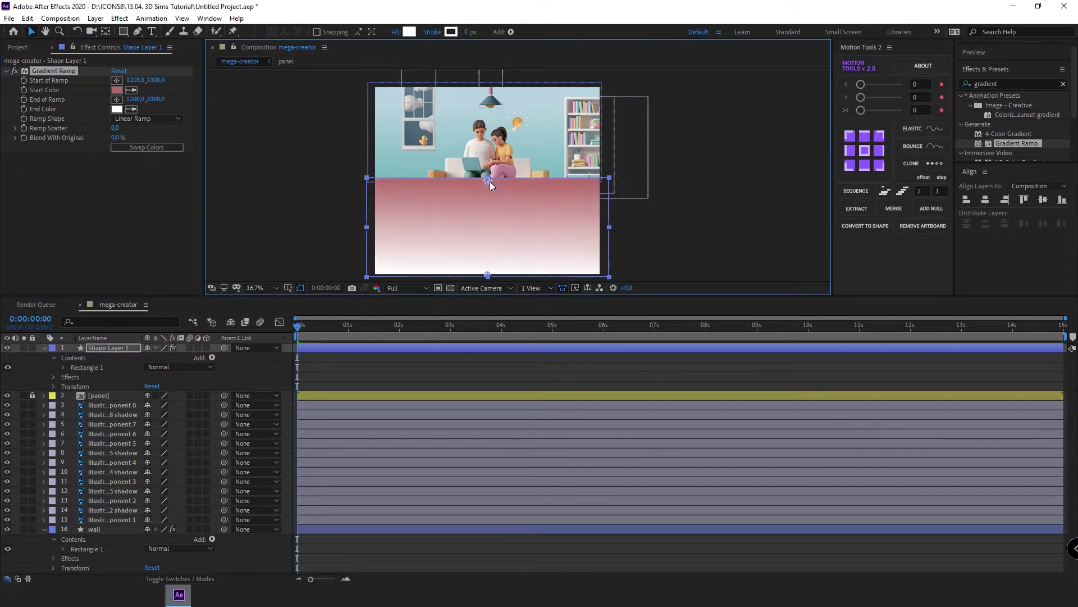
left_click(117, 109)
type("F4B684")
key("Return")
scroll(527, 208, "down", 2)
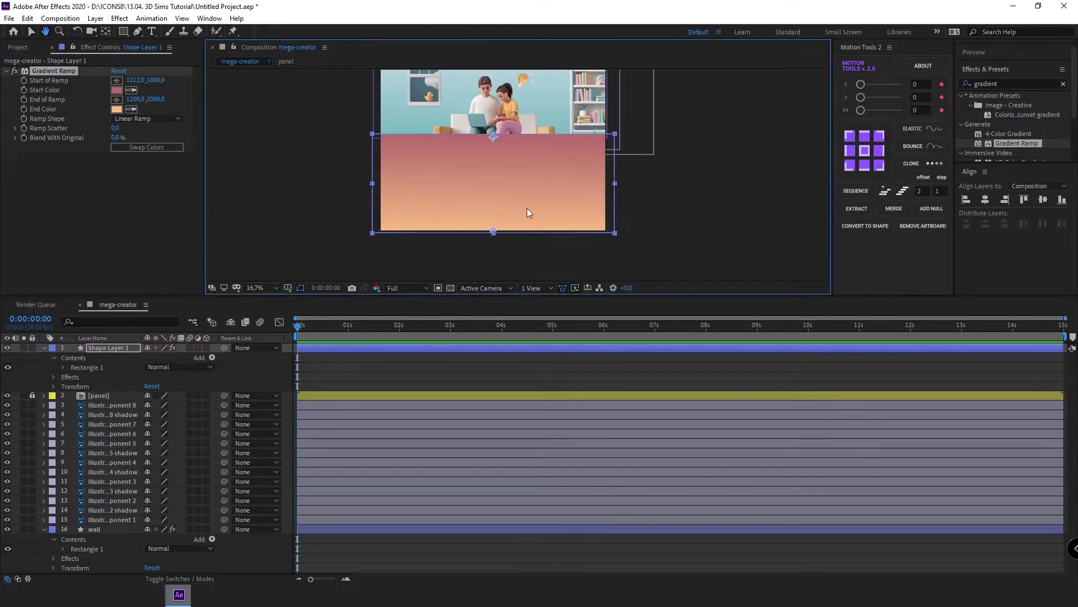
left_click_drag(492, 231, 493, 238)
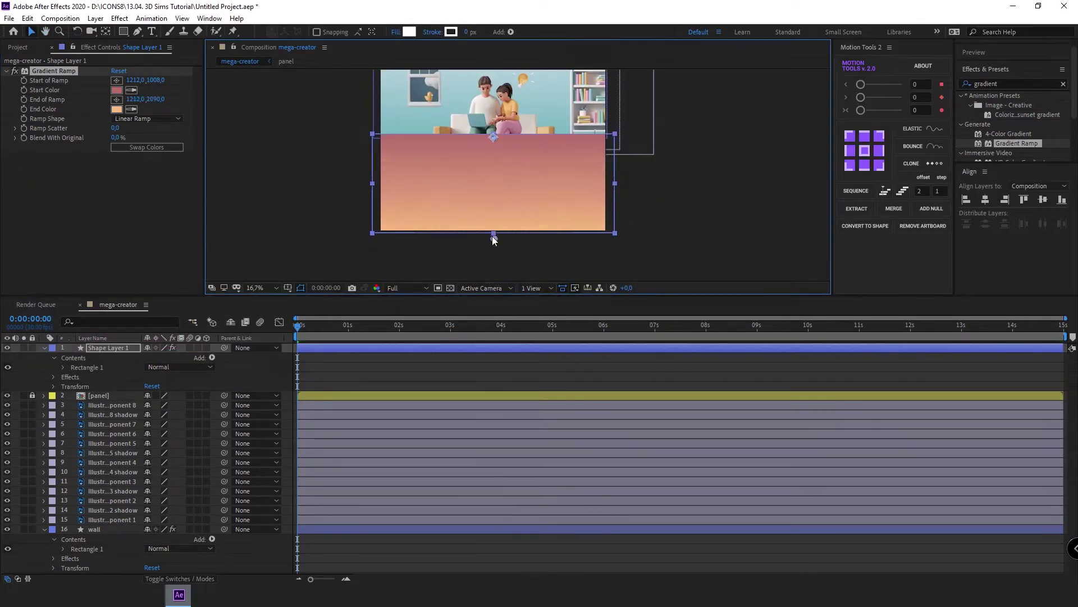
left_click(117, 352)
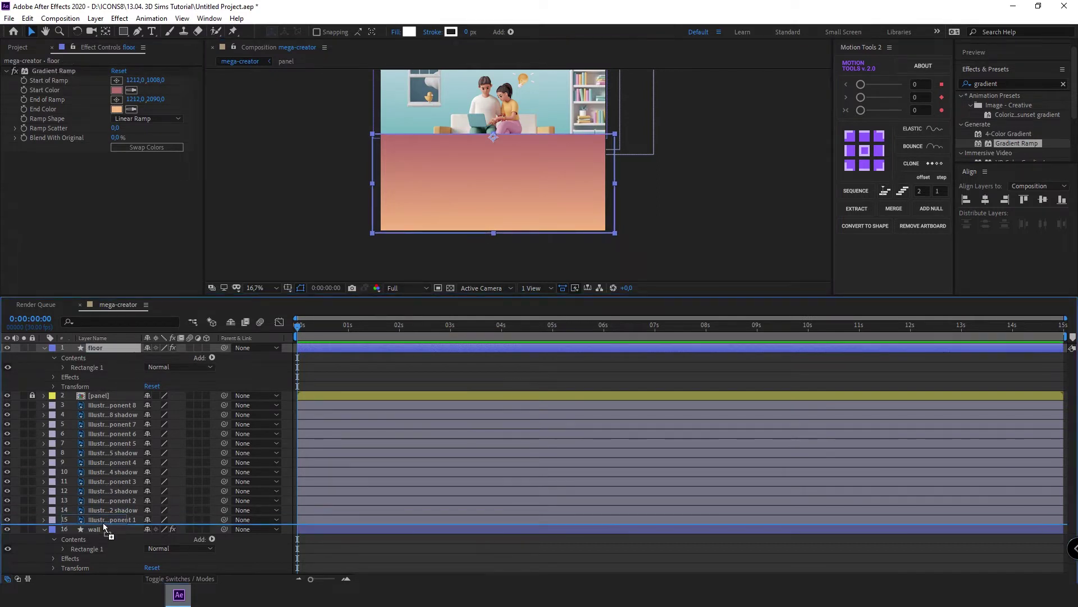
Step: Move the floor layer beneath the wall and draw a thin rectangle where wall meets floor
left_click_drag(117, 352, 103, 571)
left_click_drag(695, 174, 701, 202)
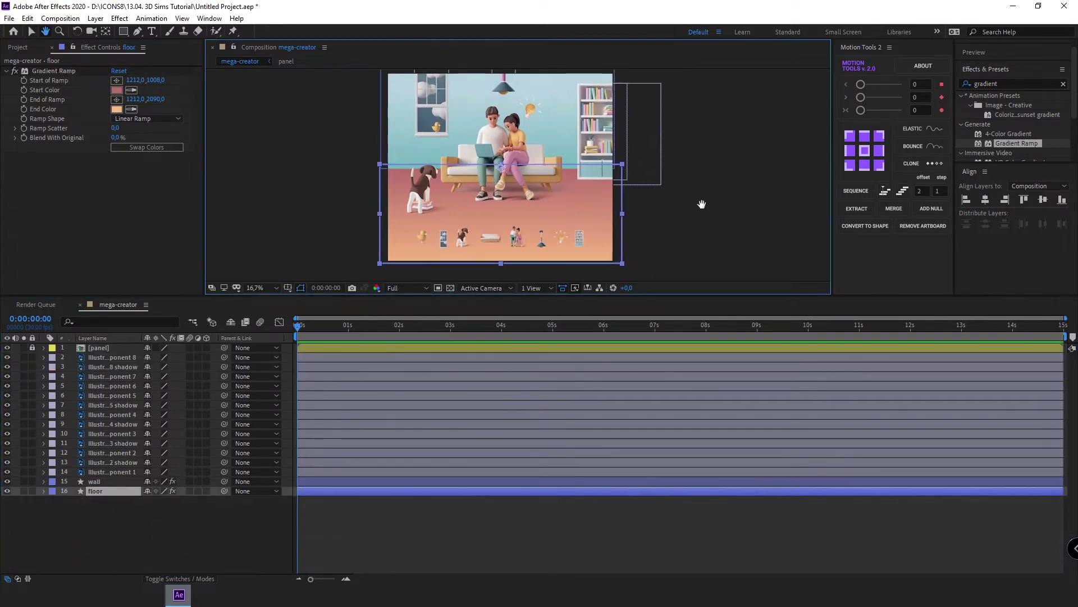
key("q")
mouse_move(383, 164)
left_mouse_down()
mouse_move(447, 177)
mouse_move(631, 176)
left_mouse_up()
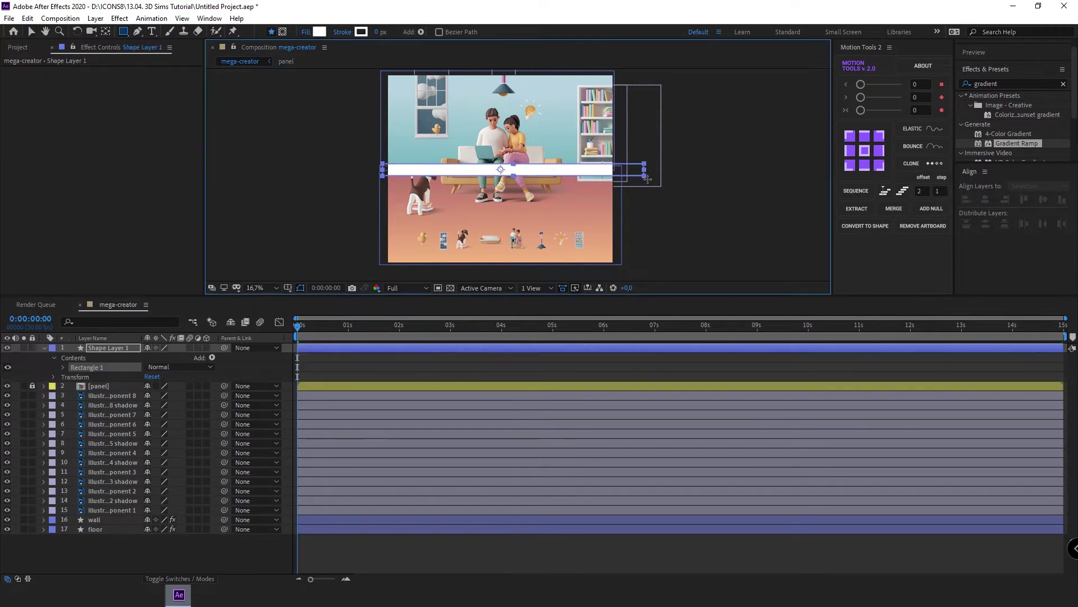
Step: Apply a Gradient Ramp to the strip with a white start colour and ramp points on the strip
double_click(1016, 143)
left_click(116, 90)
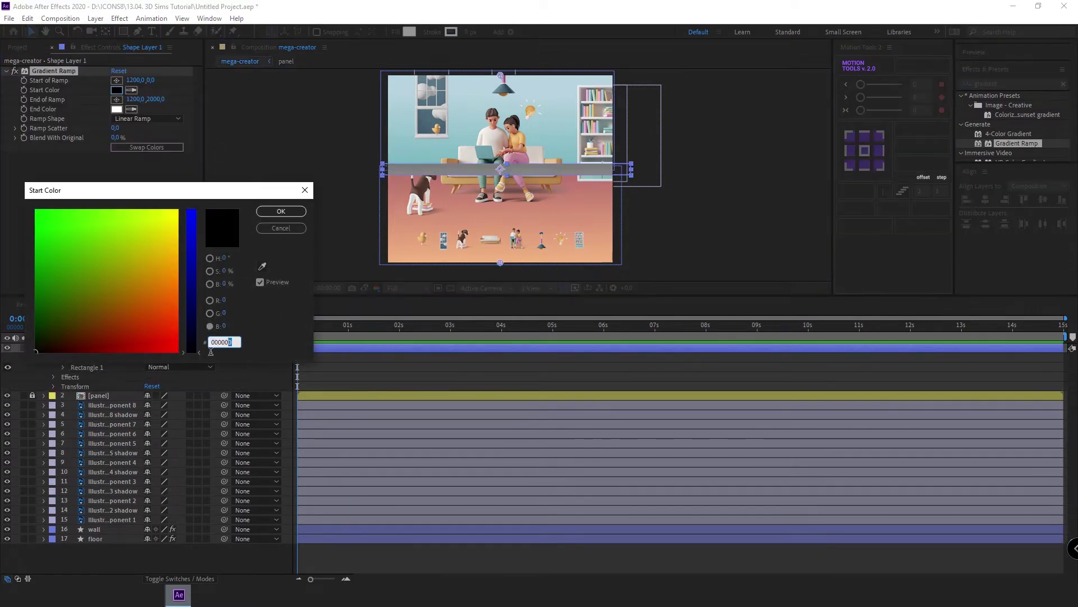
left_click(36, 211)
left_click(281, 210)
left_click_drag(500, 75, 501, 150)
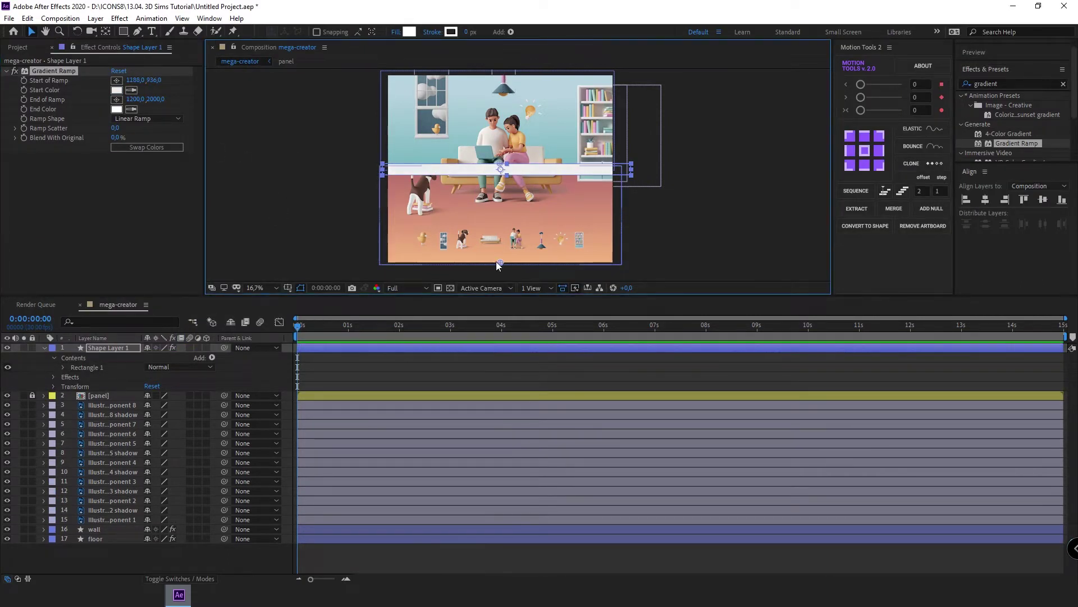
left_click_drag(501, 262, 501, 164)
scroll(520, 176, "up", 5)
left_click_drag(416, 108, 420, 109)
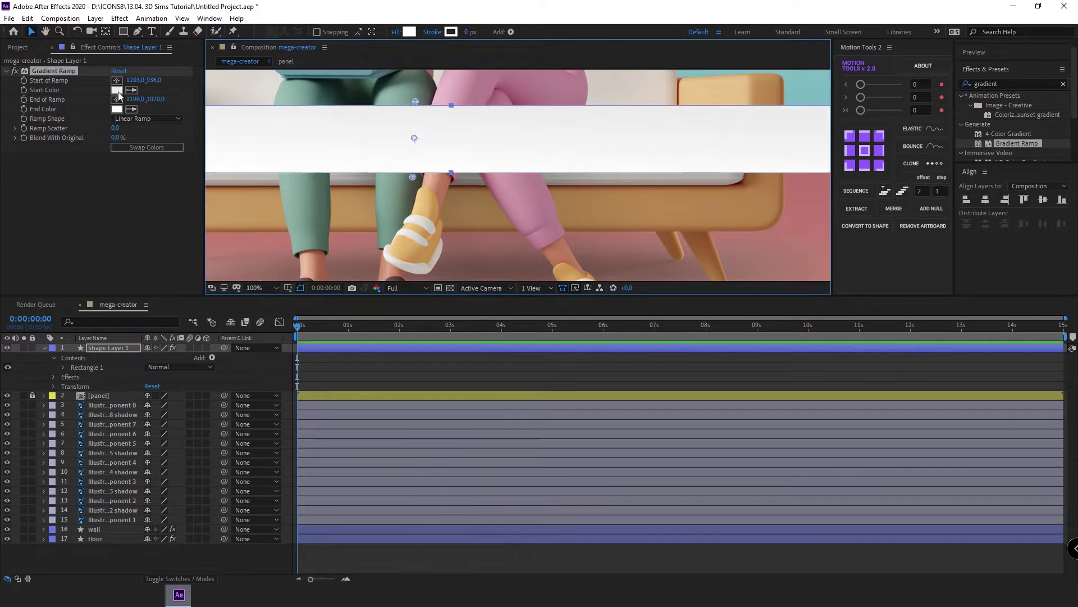
Step: Change the strip gradient's start colour to light lavender
left_click(117, 89)
left_click(148, 241)
left_click(283, 210)
Step: Move the strip layer to sit just above the wall layer
scroll(482, 170, "down", 4)
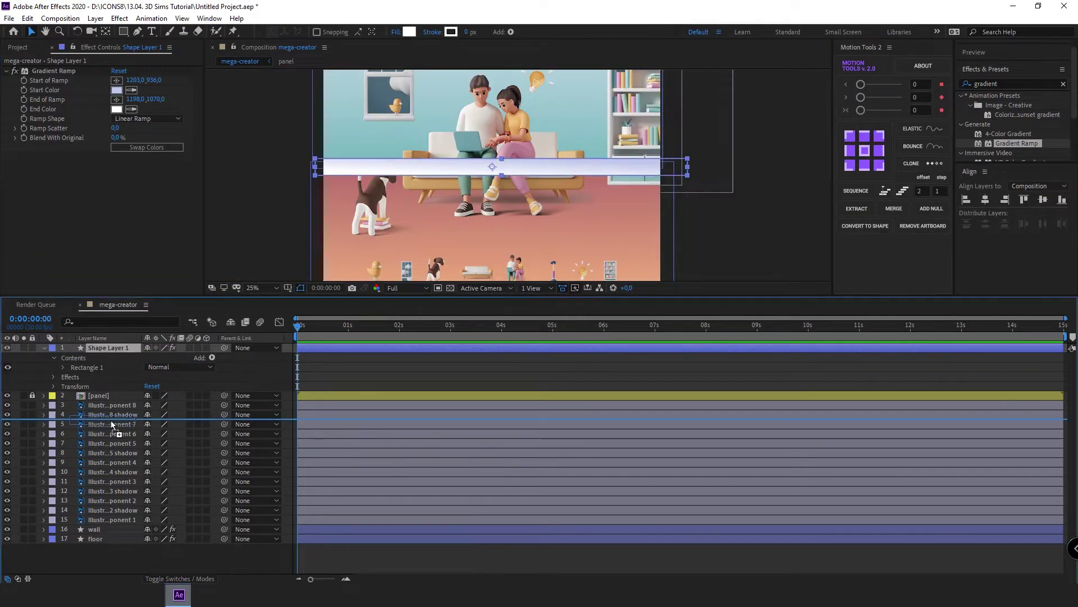
left_click_drag(106, 348, 106, 524)
scroll(483, 163, "up", 2)
scroll(483, 169, "down", 2)
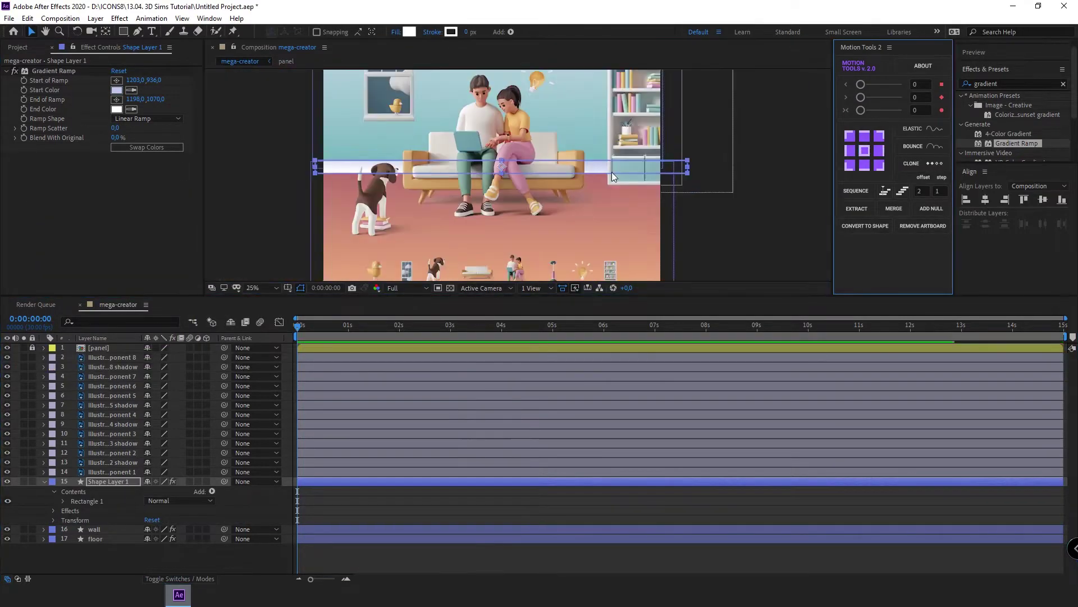
Step: Keep the gradient end colour white, shift the end point, and discard a darker start colour
left_click(116, 109)
key("Return")
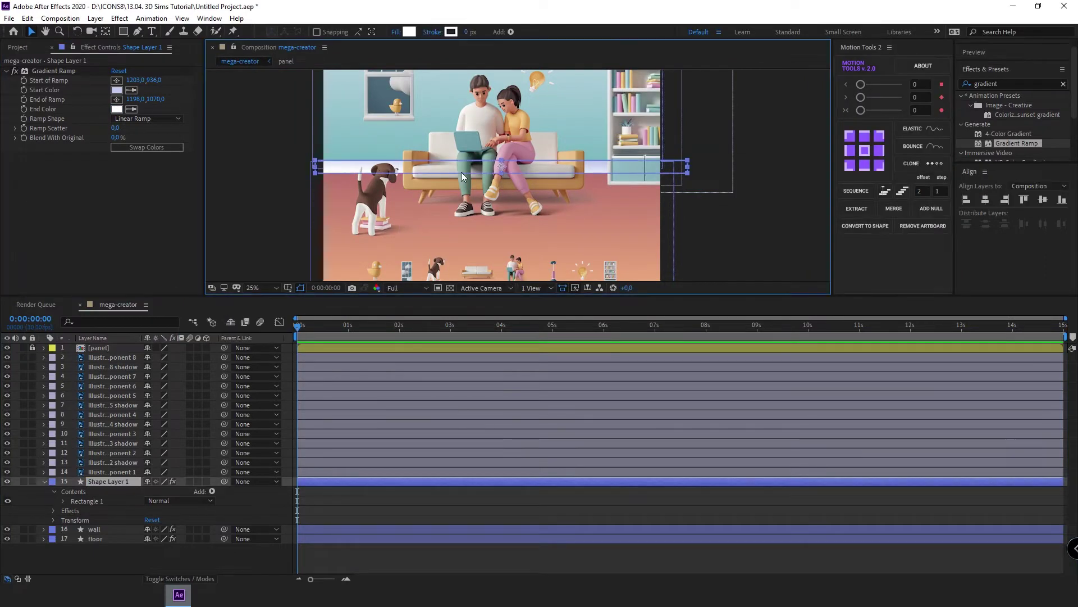
mouse_move(491, 176)
left_mouse_down()
mouse_move(485, 193)
mouse_move(499, 158)
mouse_move(500, 176)
left_mouse_up()
left_click(117, 90)
left_click(76, 307)
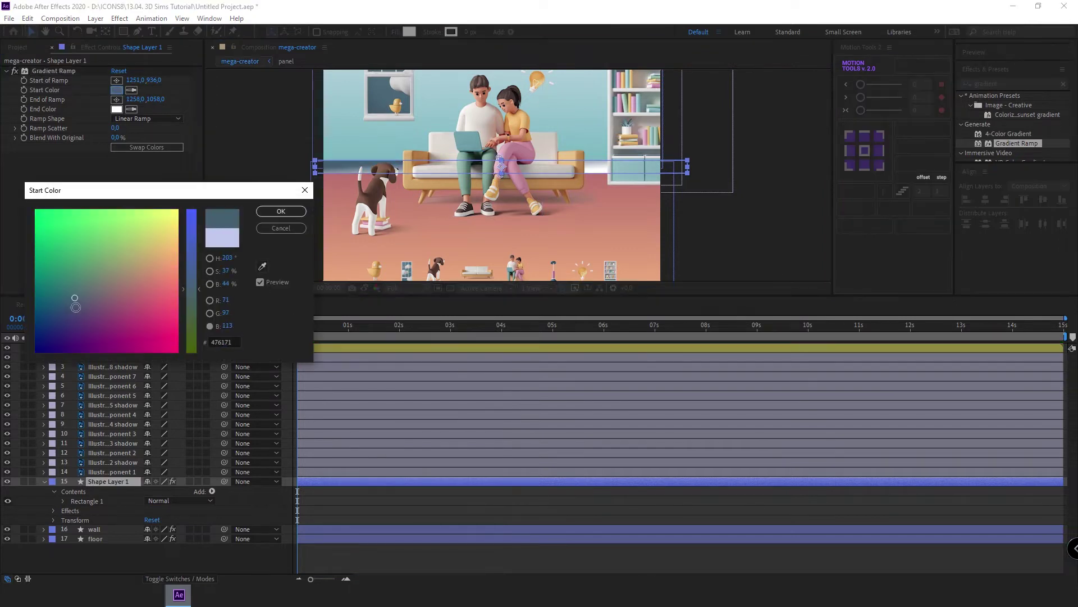
left_click(281, 227)
Step: Set the start colour to a pale lavender-blue and realign the ramp points on the strip
left_click(116, 90)
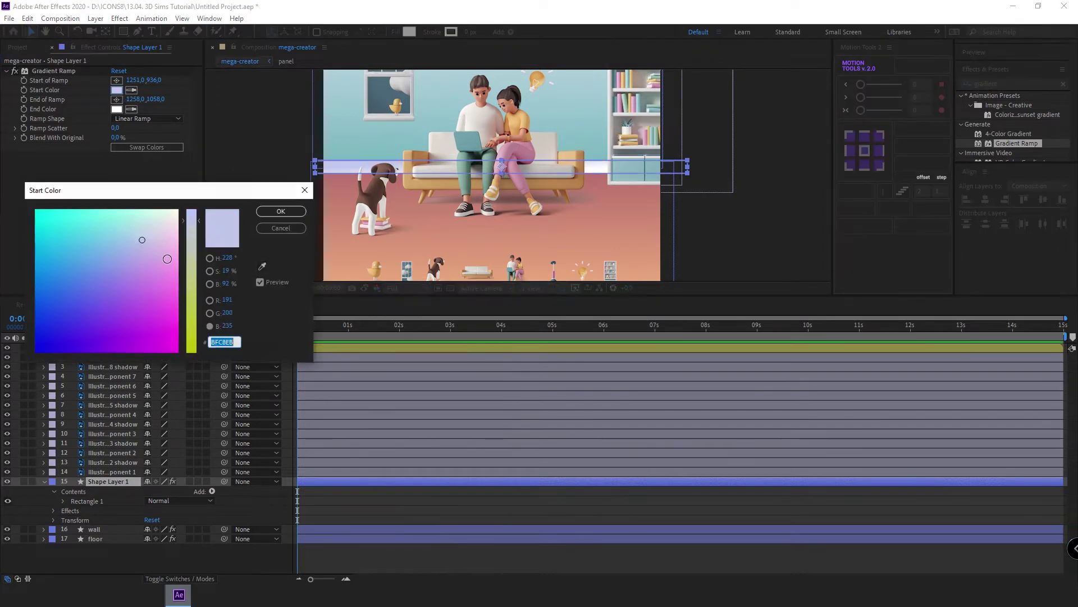
left_click(122, 242)
left_click_drag(123, 238, 139, 238)
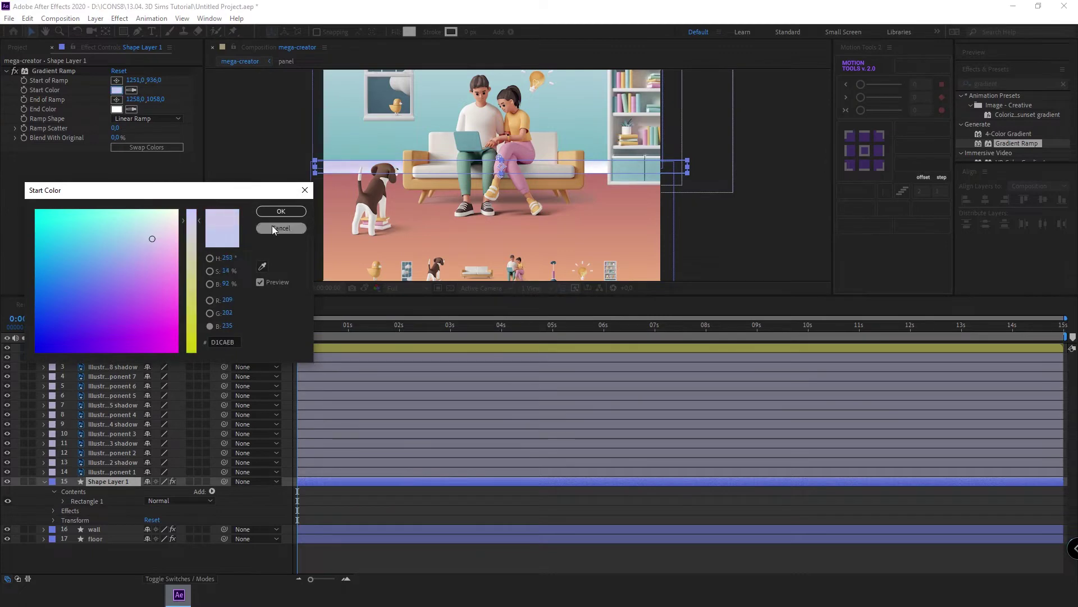
left_click(281, 211)
mouse_move(500, 158)
left_mouse_down()
mouse_move(496, 200)
mouse_move(497, 157)
left_mouse_up()
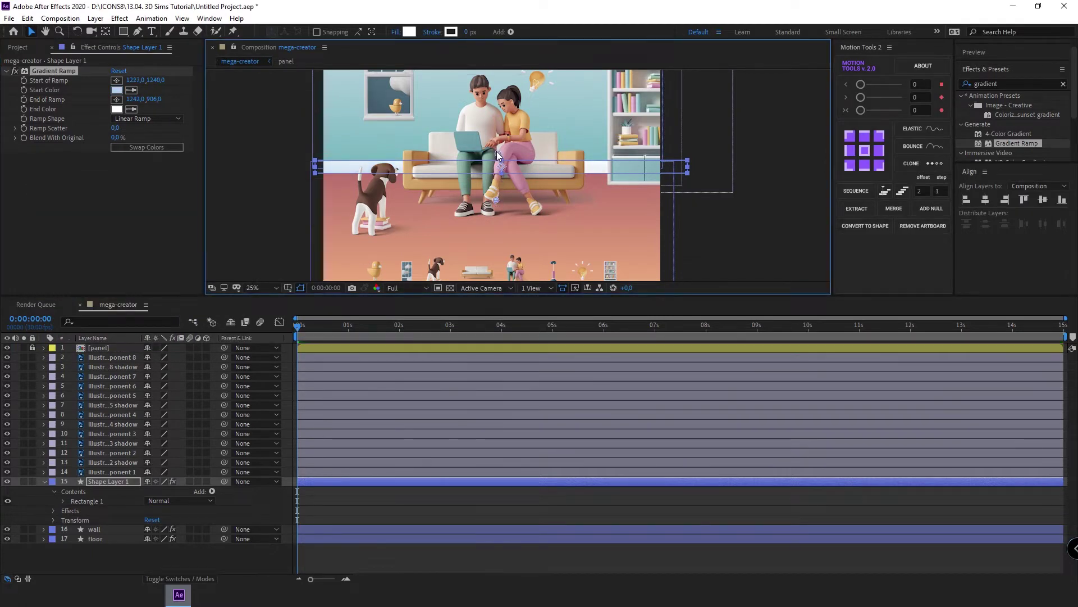
left_click_drag(496, 201, 502, 157)
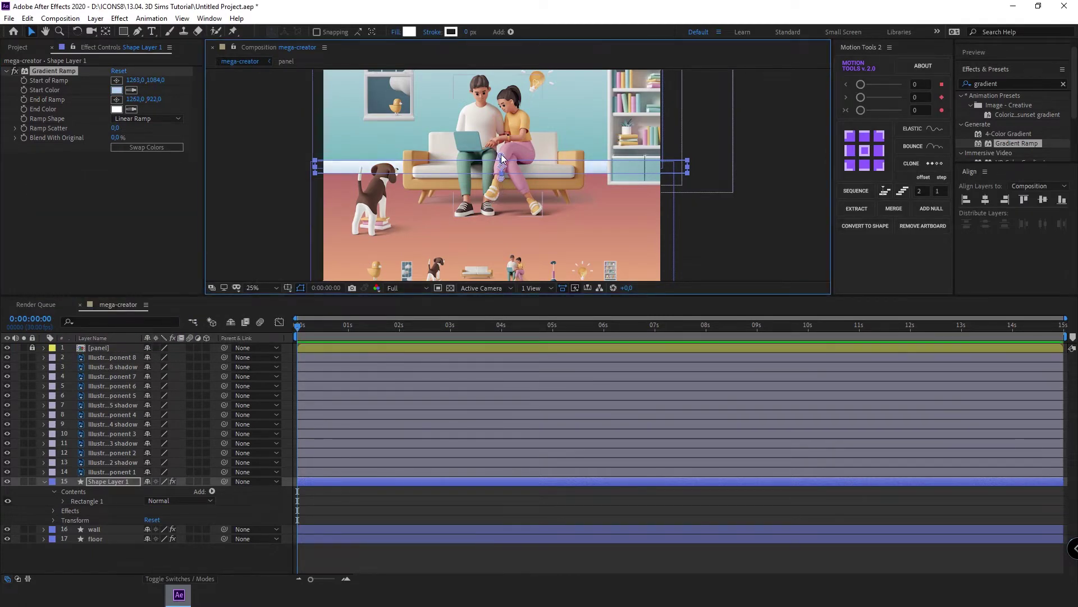
left_click(116, 109)
left_click(281, 211)
Step: Rename the strip's shape layer to 'baseboard'
scroll(700, 190, "down", 1)
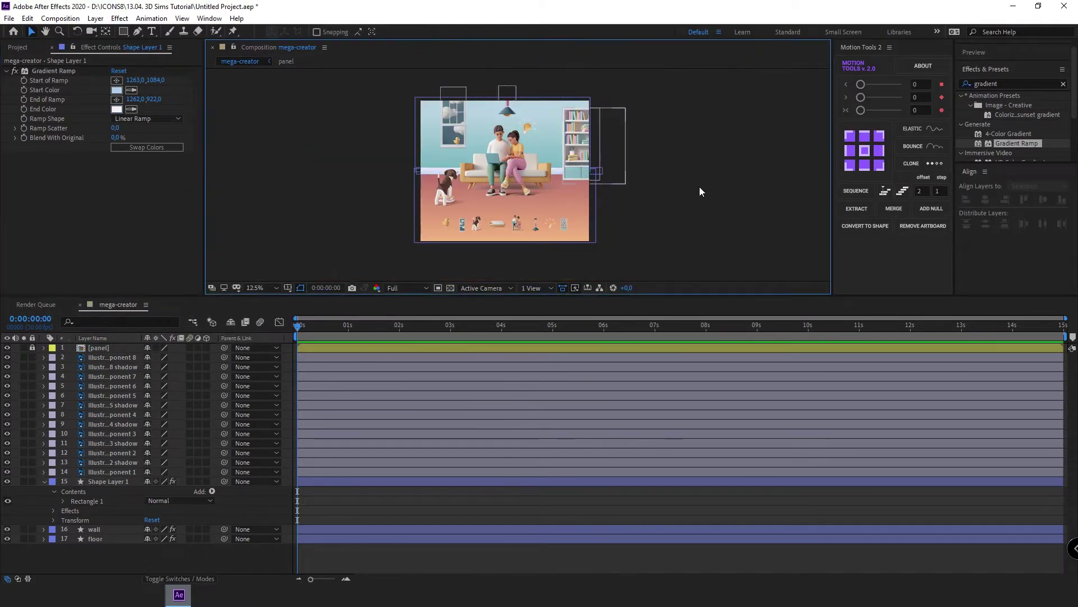
left_click(106, 483)
key("Return")
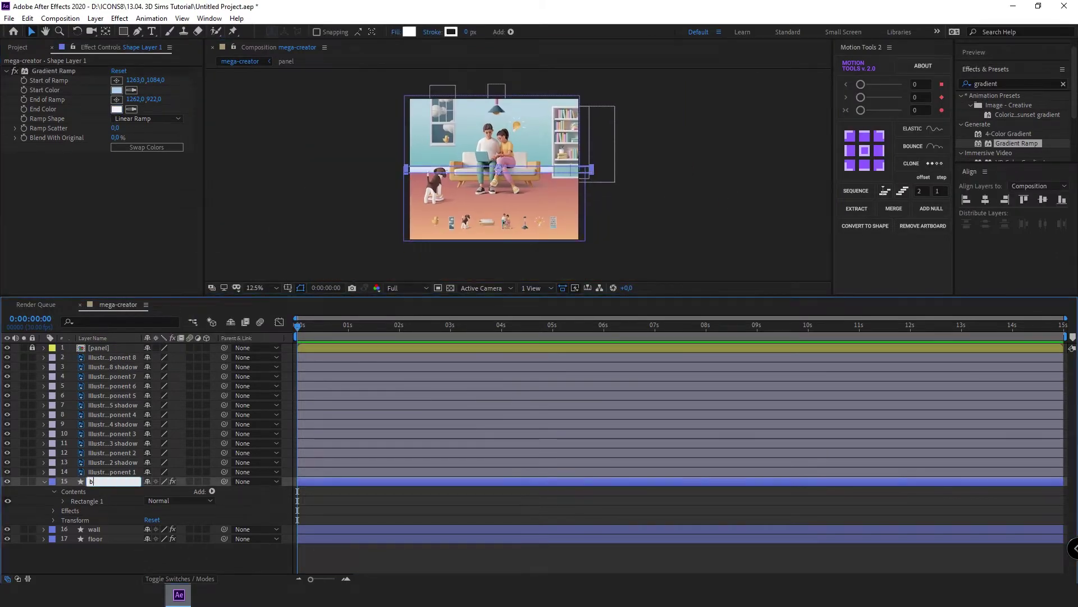
left_click(144, 548)
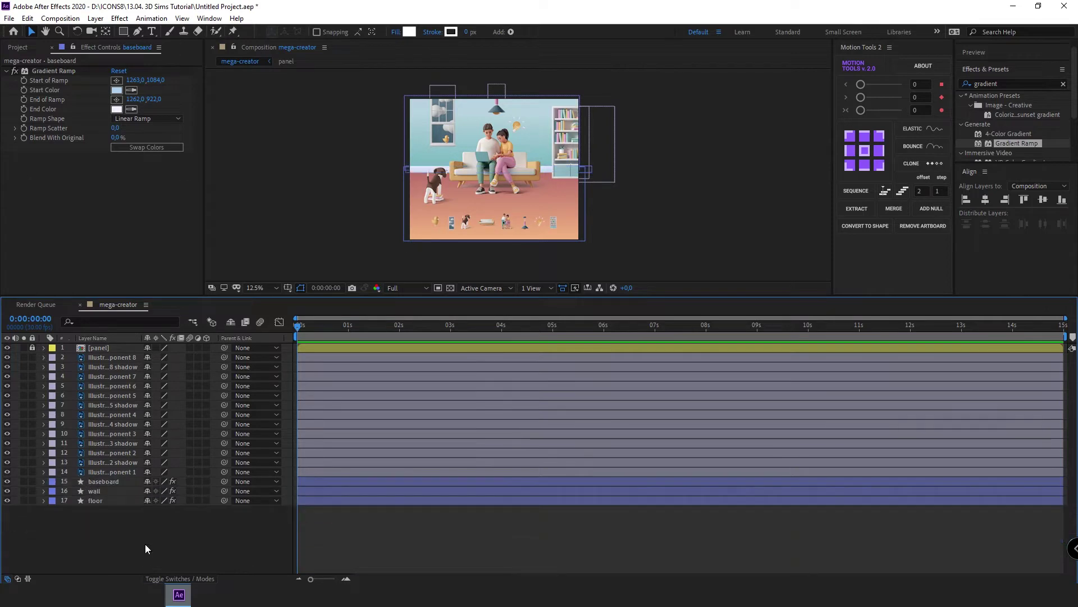
Step: Select the baseboard, wall and floor layers together
scroll(685, 165, "up", 1)
scroll(701, 190, "down", 1)
left_click_drag(56, 513, 104, 480)
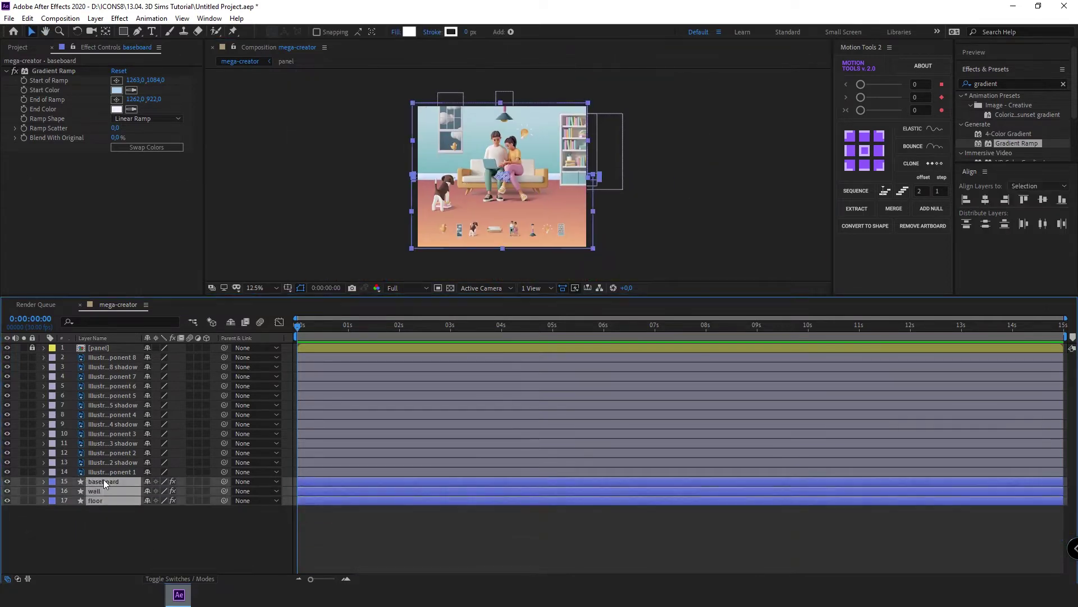
Step: Pre-compose the baseboard, wall and floor layers into a comp named 'BG'
key("ctrl+shift+c")
type("BG")
key("Return")
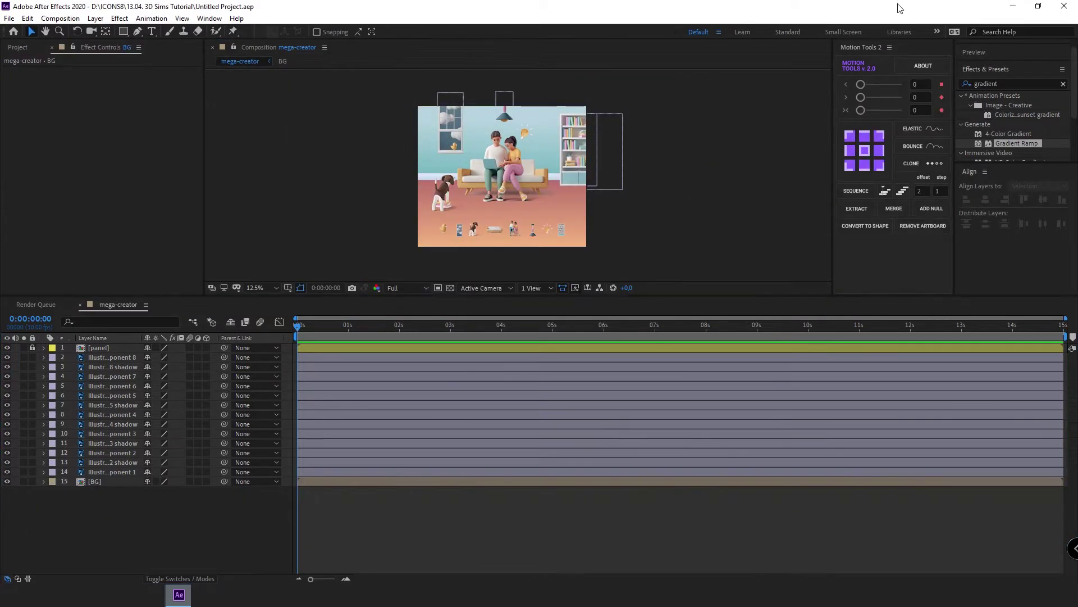
Step: In the panel comp, draw a centred white rectangle behind the items row, beneath the illustrations
scroll(501, 237, "up", 1)
double_click(419, 349)
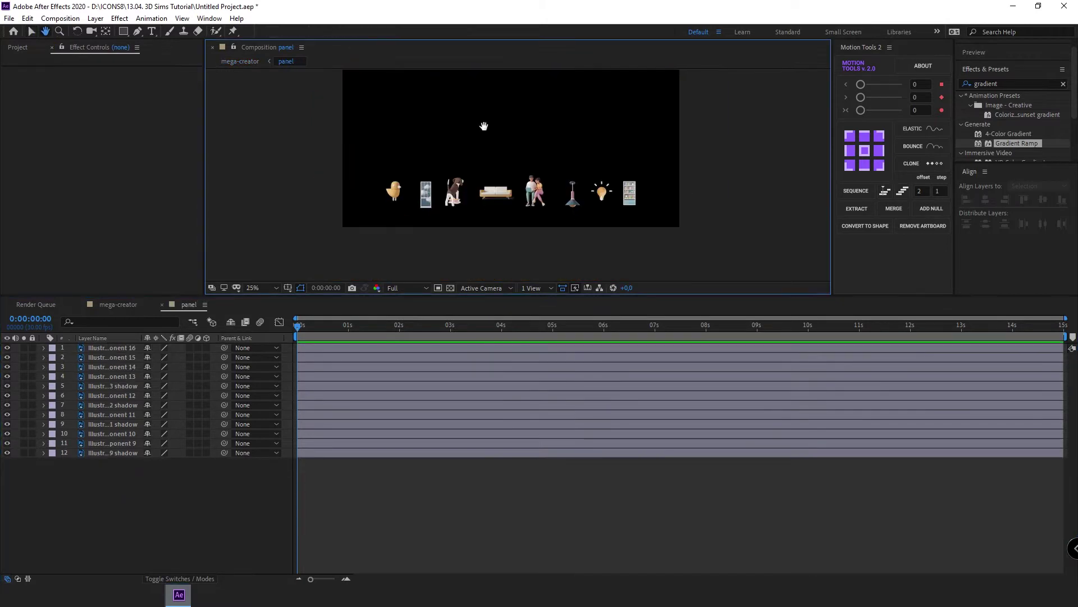
key("q")
left_click_drag(368, 175, 646, 210)
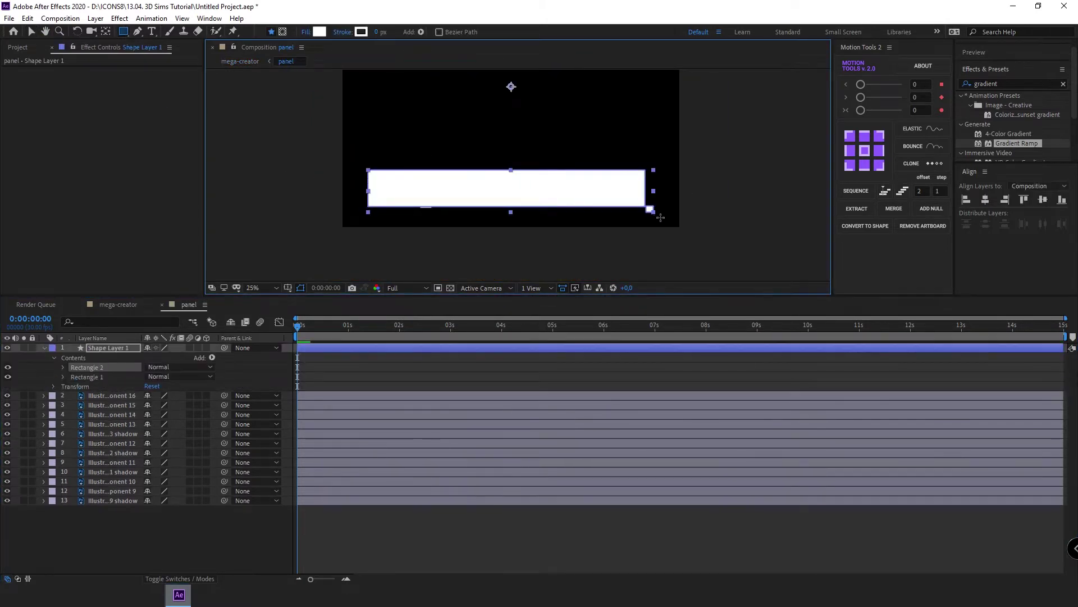
key("ctrl+z")
left_click_drag(376, 174, 646, 215)
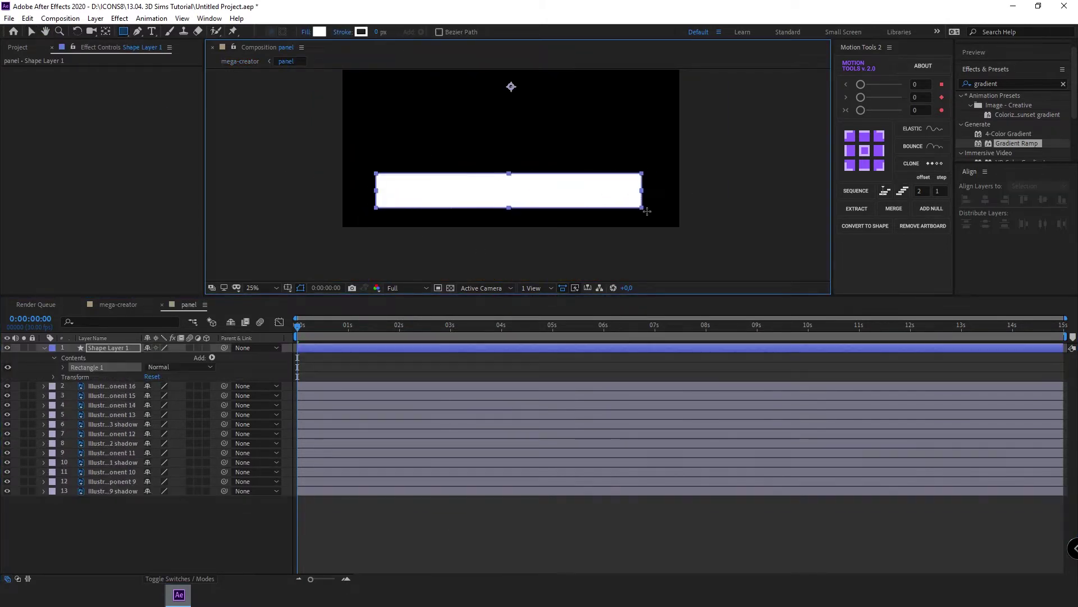
left_click_drag(109, 347, 84, 496)
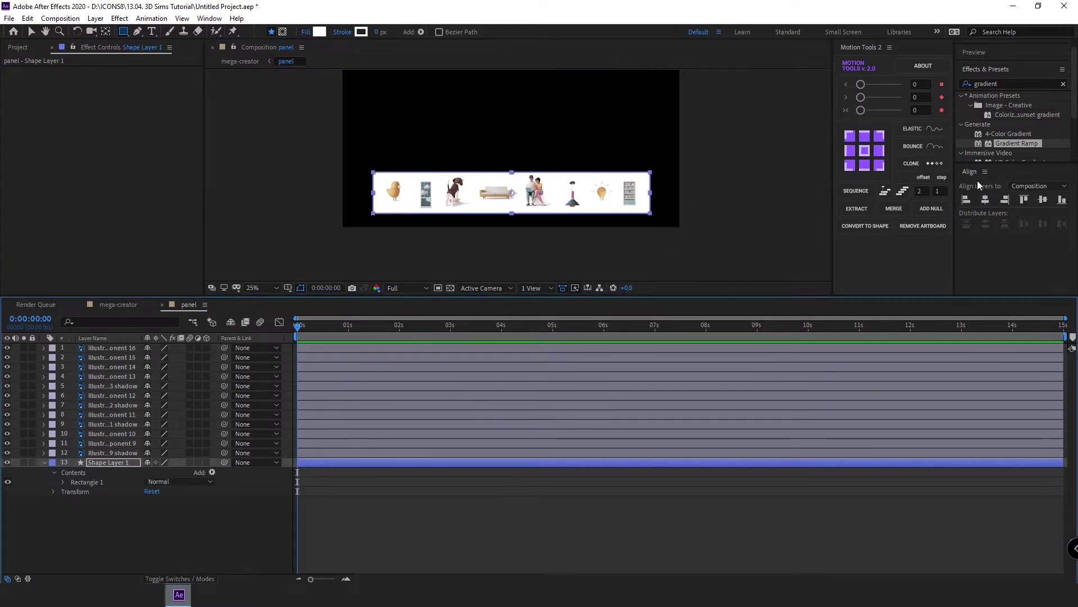
left_click(986, 201)
Step: Add Round Corners to the panel's backing rectangle
left_click(212, 472)
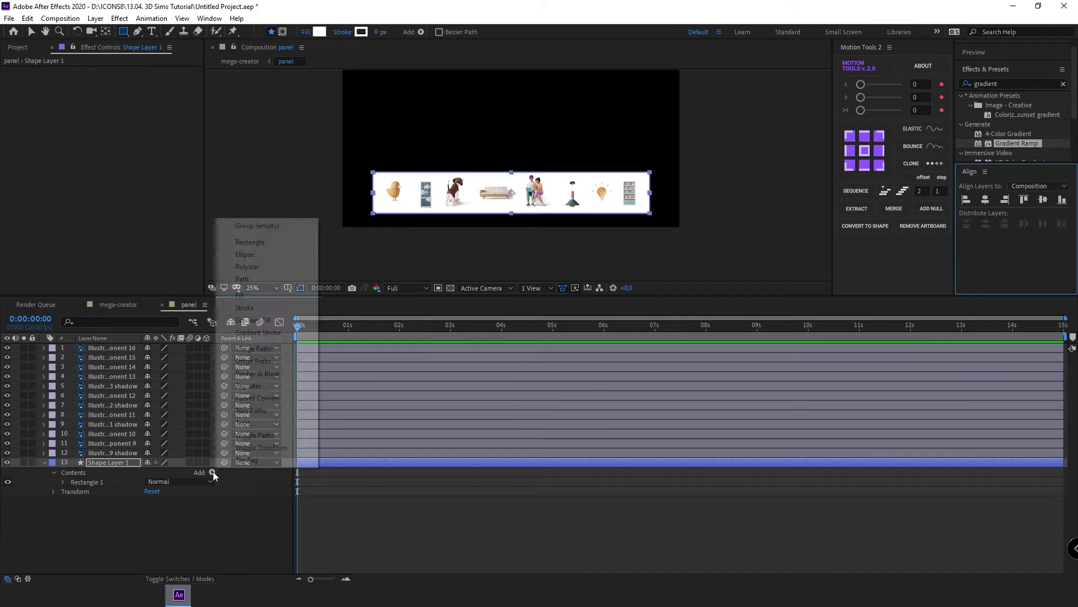
left_click(258, 398)
left_click(63, 492)
key("F2")
key("period")
key("period")
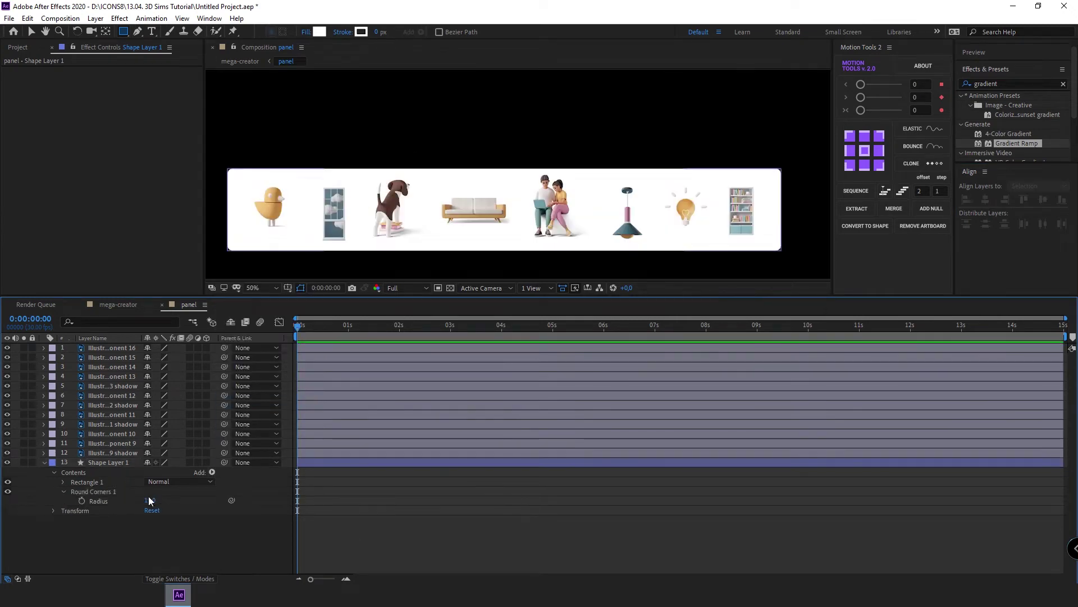
key("Return")
key("comma")
Step: Set the backing rectangle's opacity to 80%
left_click(114, 462)
type("t")
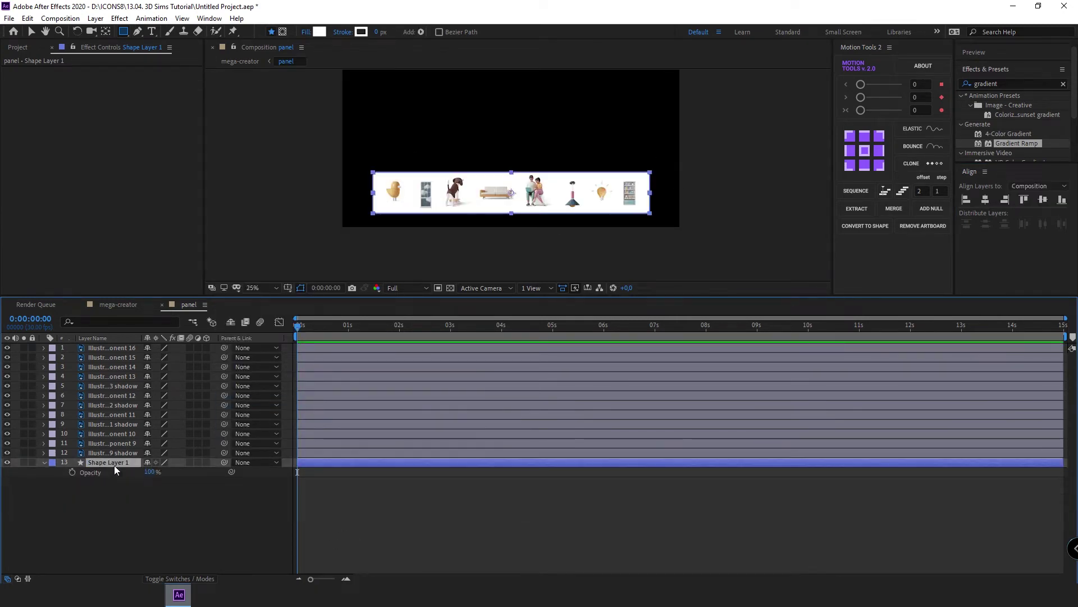
type("80")
key("Return")
key("period")
key("period")
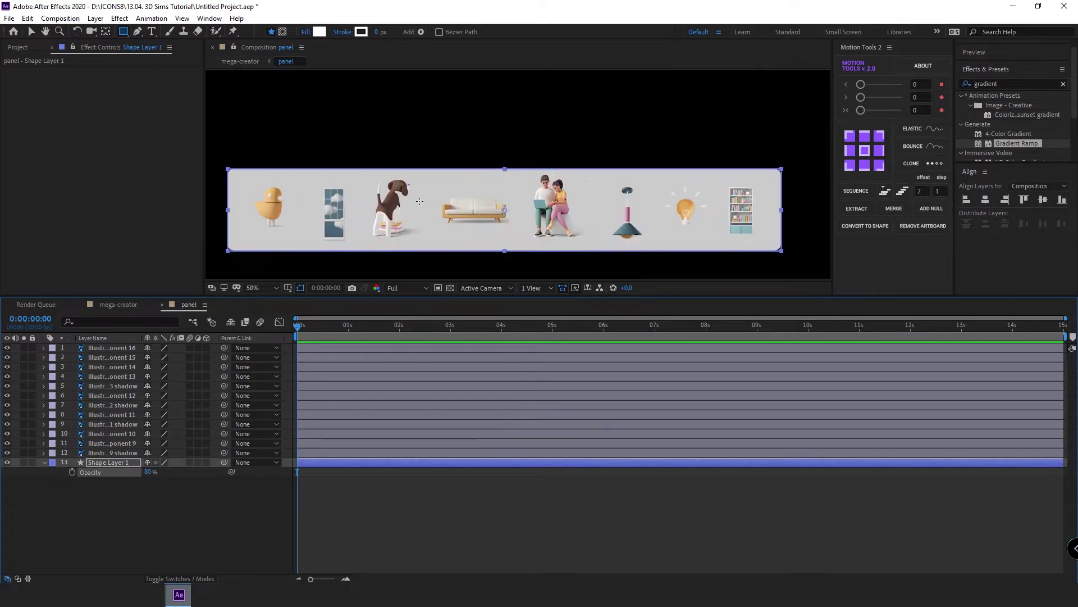
Step: Check the BG pre-comp, then return to mega-creator and select the panel layer
left_click(240, 61)
double_click(94, 481)
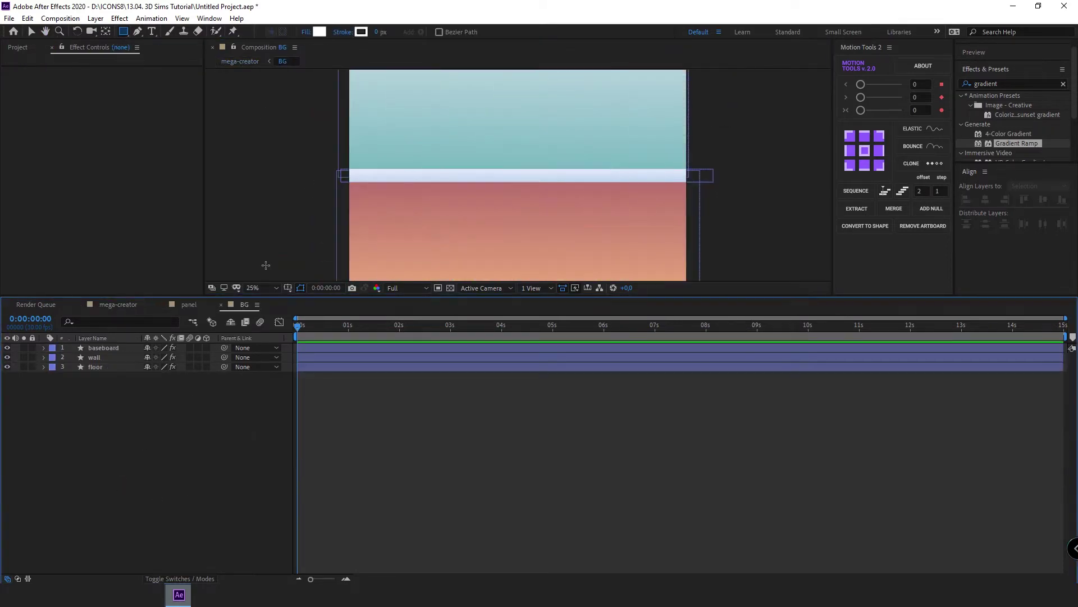
left_click(118, 304)
left_click(112, 348)
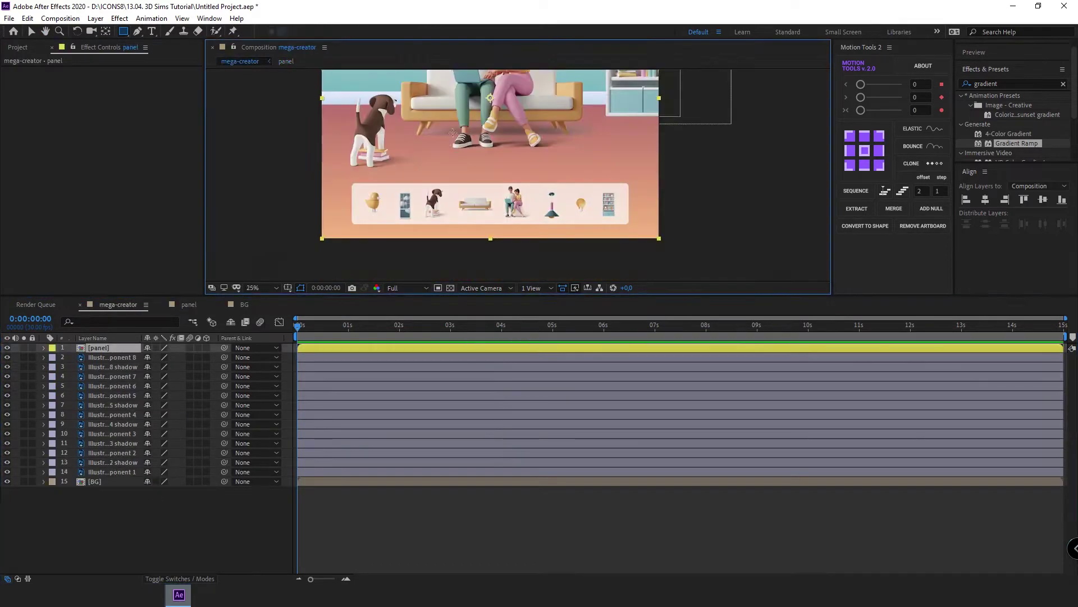
key("comma")
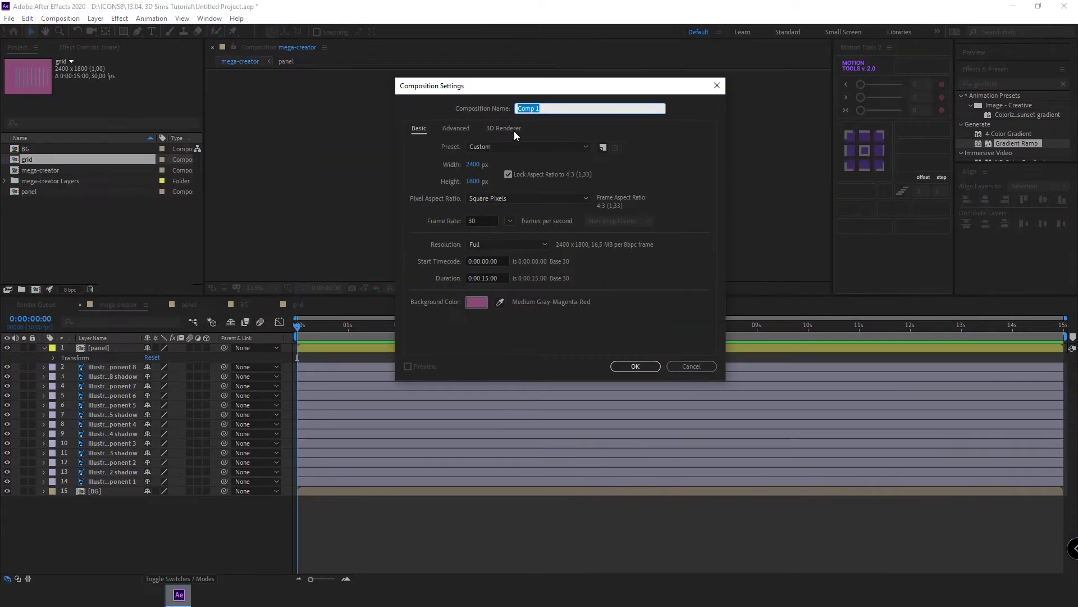
Step: Name the new composition 'grid'
type("rid")
key("Return")
key("g")
Step: Draw a vertical line down the grid comp with the Pen tool
left_click(439, 111)
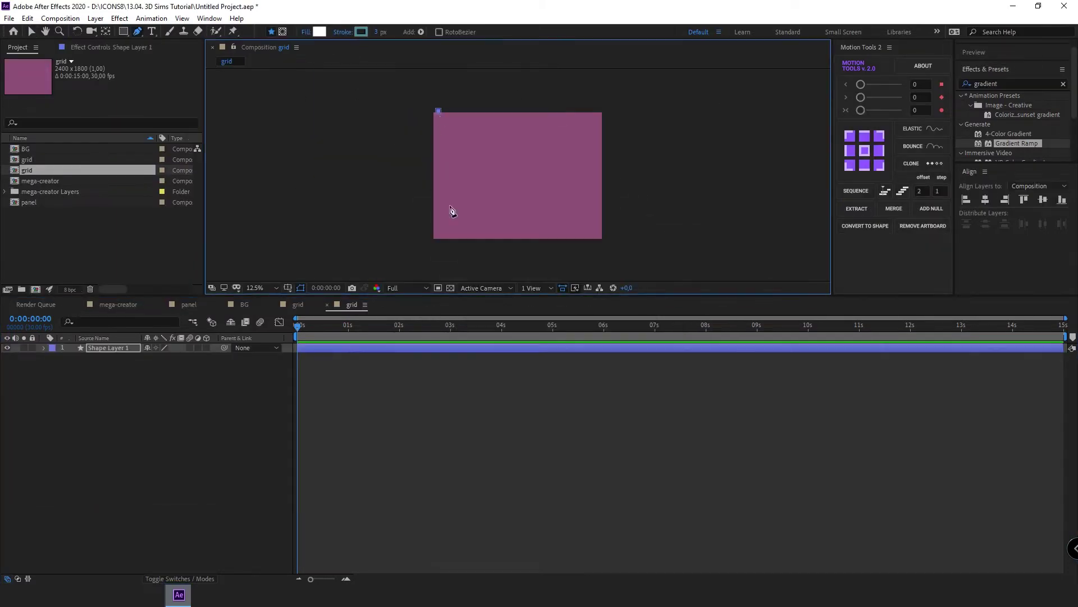
left_click(439, 238)
scroll(446, 221, "up", 1)
left_click_drag(406, 96, 363, 171)
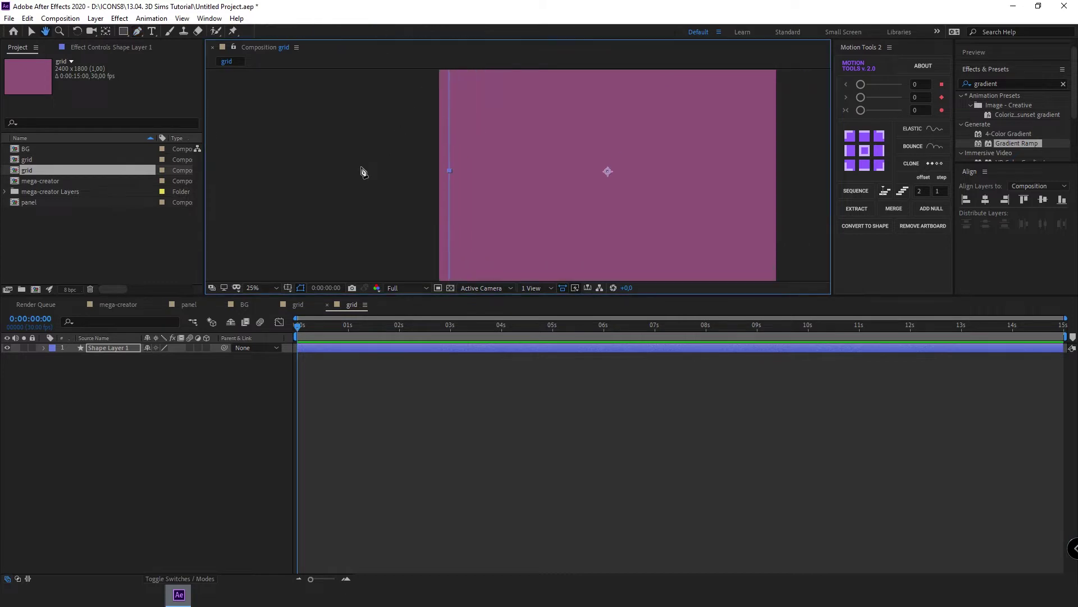
scroll(505, 147, "down", 1)
left_click(361, 420)
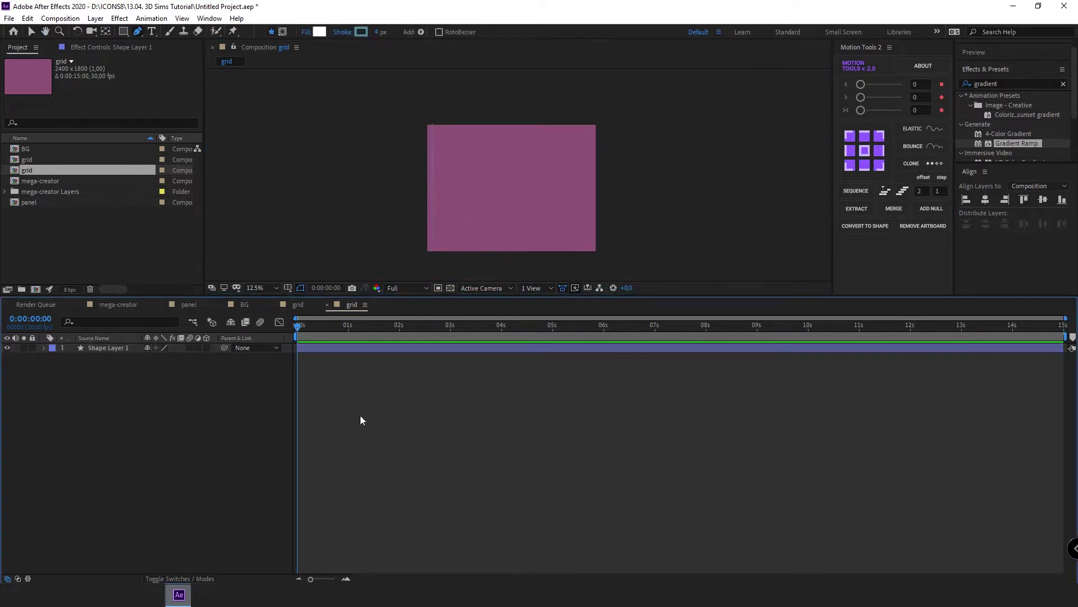
Step: Add a Repeater to the line with 25 copies
left_click(226, 348)
left_click(205, 358)
left_click(242, 337)
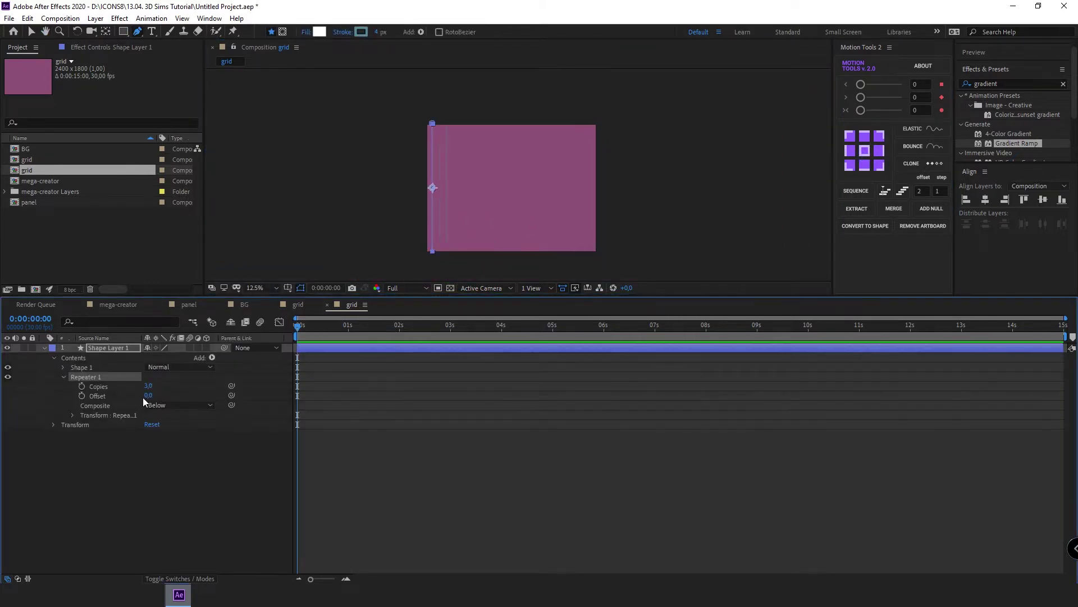
type("25")
left_click(146, 476)
key("u")
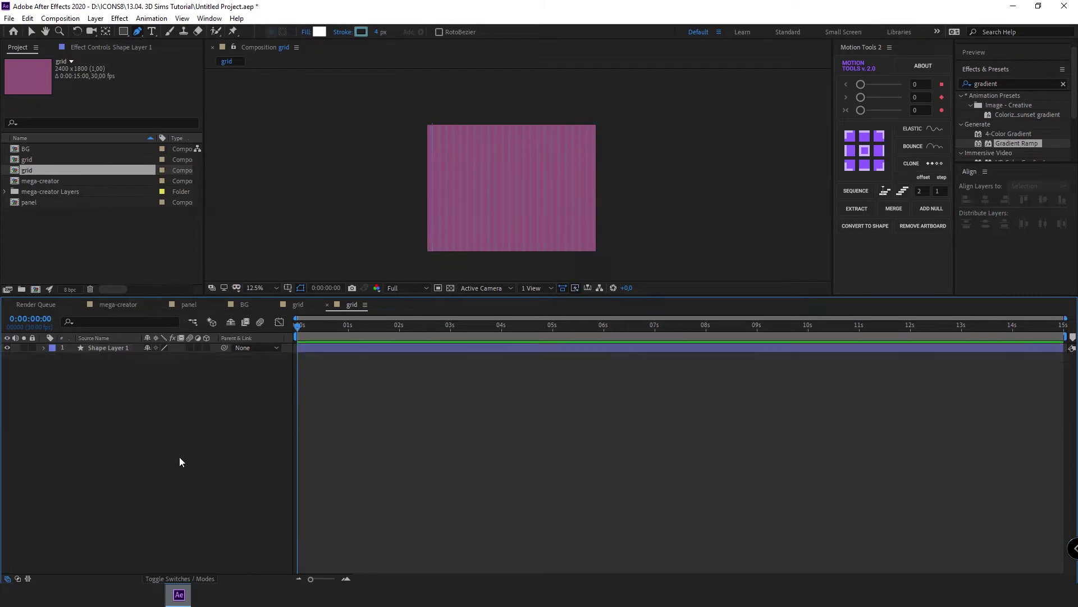
key("period")
Step: Duplicate the line layer and rotate the copy 90° so its lines run horizontally
left_click(106, 348)
key("ctrl+d")
key("r")
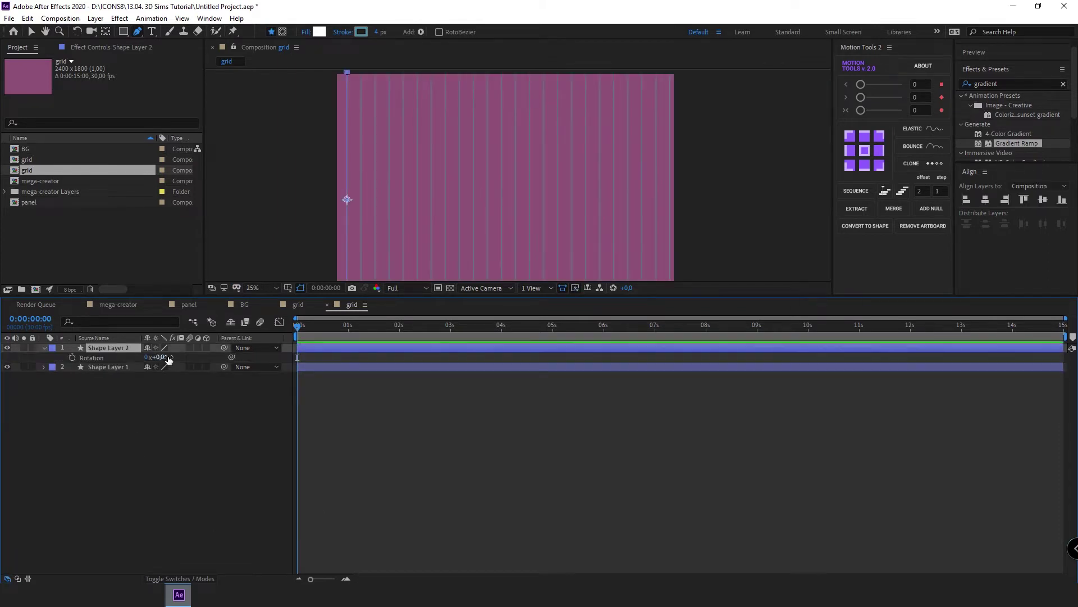
left_click_drag(158, 358, 169, 360)
key("v")
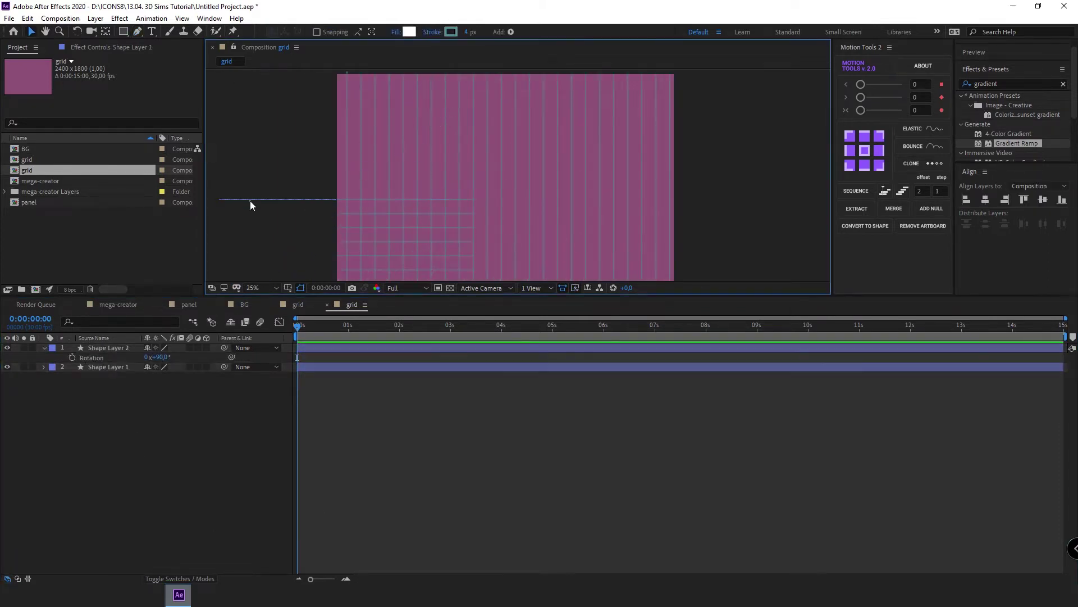
key("ctrl+shift+a")
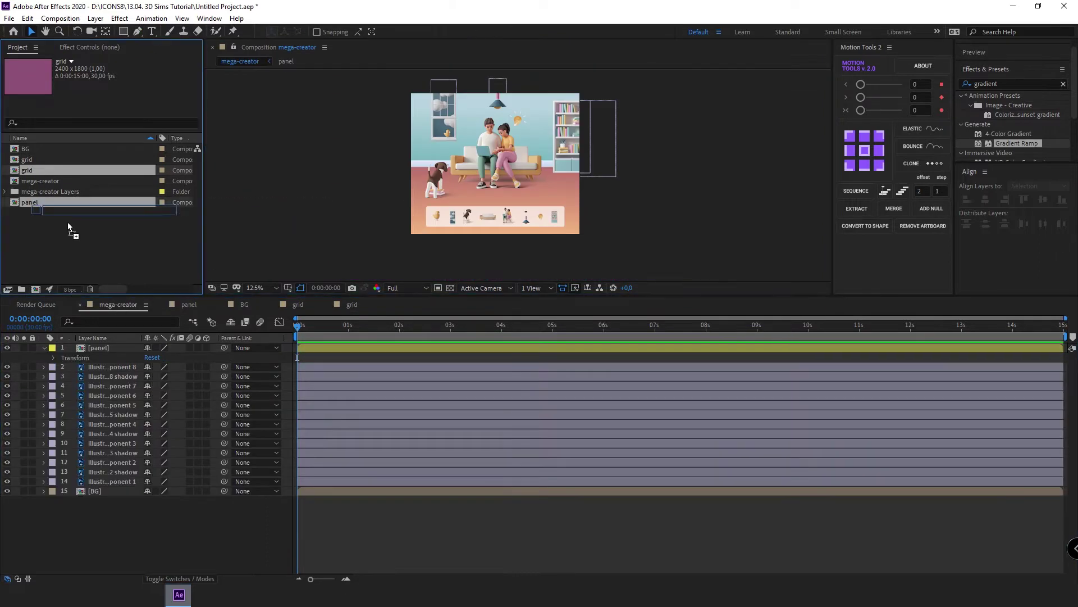
Step: Tilt the grid back into a floor plane with an X Rotation of -105°
key("r")
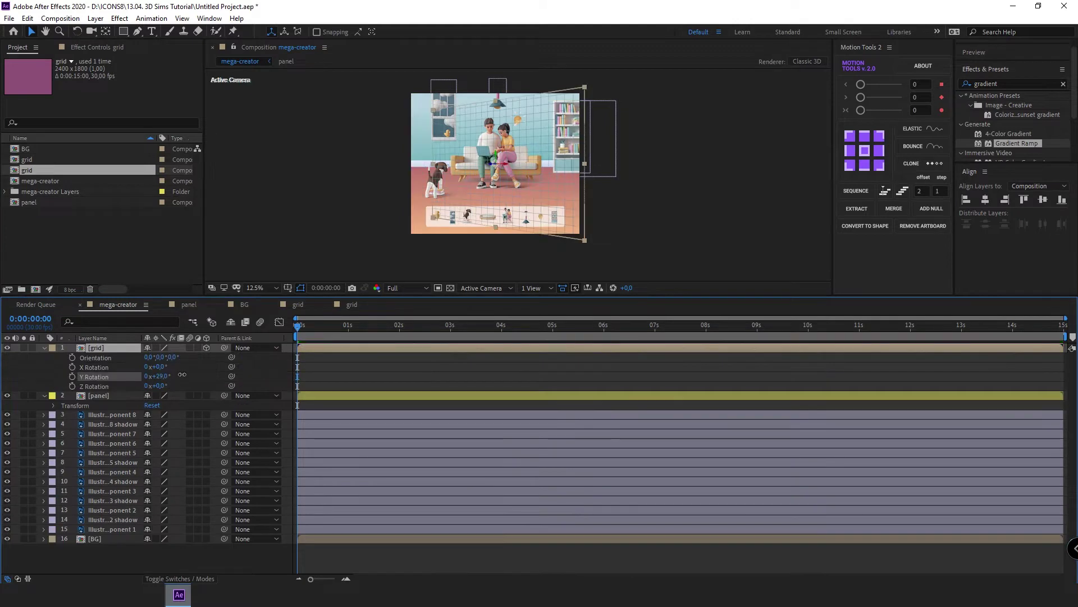
left_click_drag(159, 366, 162, 374)
type("-105")
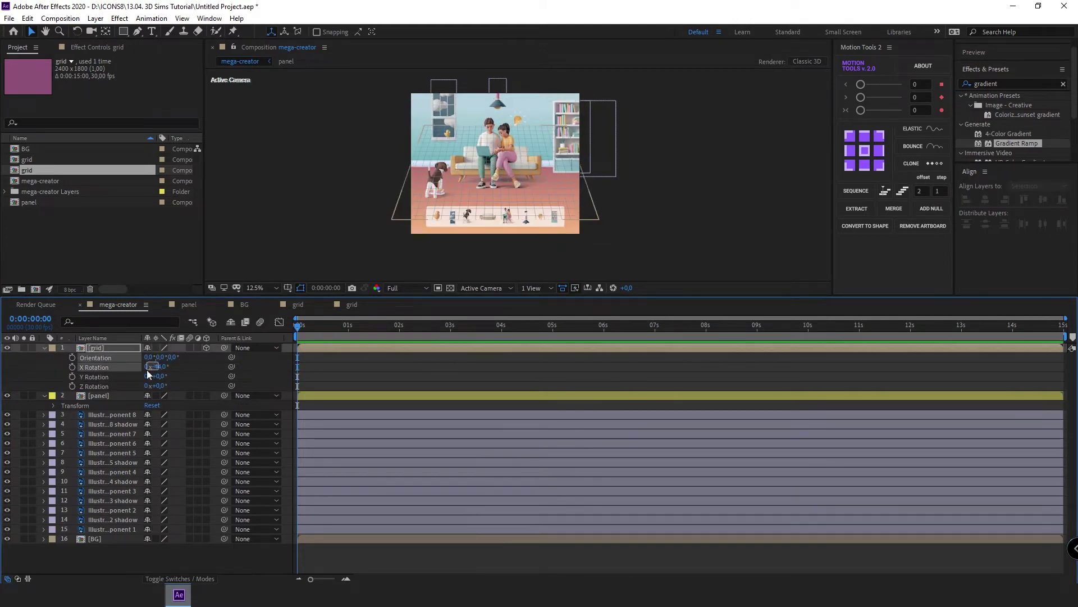
key("Return")
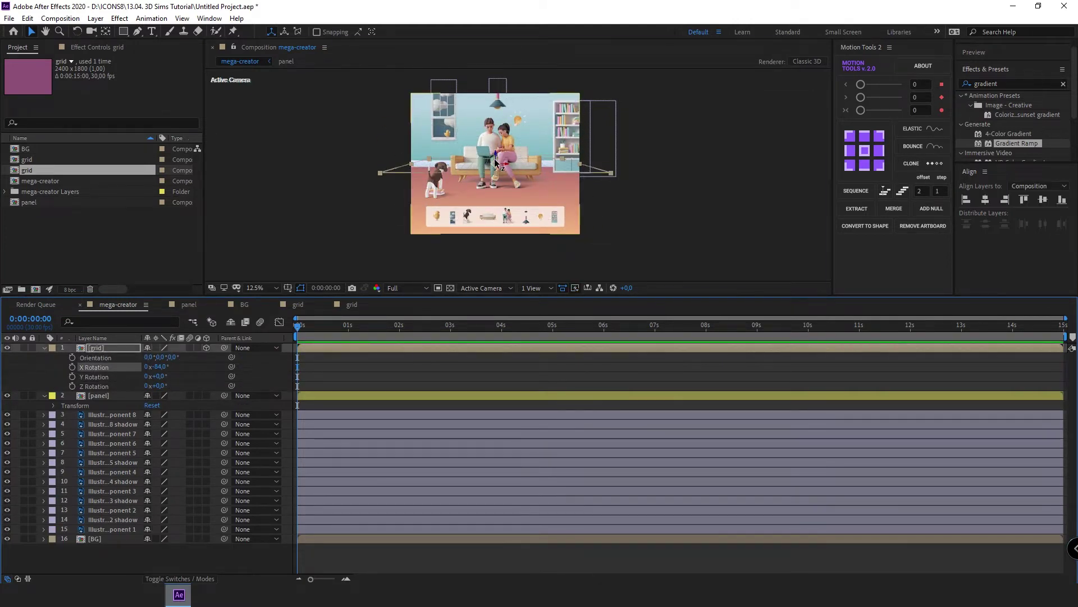
Step: Raise the floor grid, enlarge it to about 151%, then shift it lower in the scene
scroll(517, 180, "up", 2)
left_click_drag(475, 177, 473, 188)
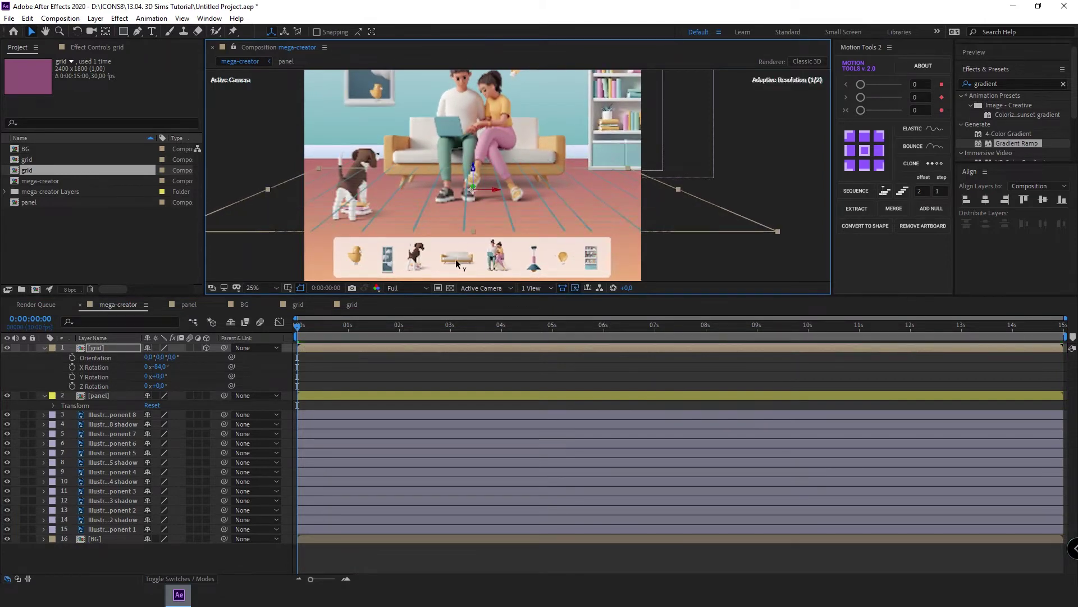
left_click(105, 348)
key("s")
left_click_drag(182, 358, 211, 358)
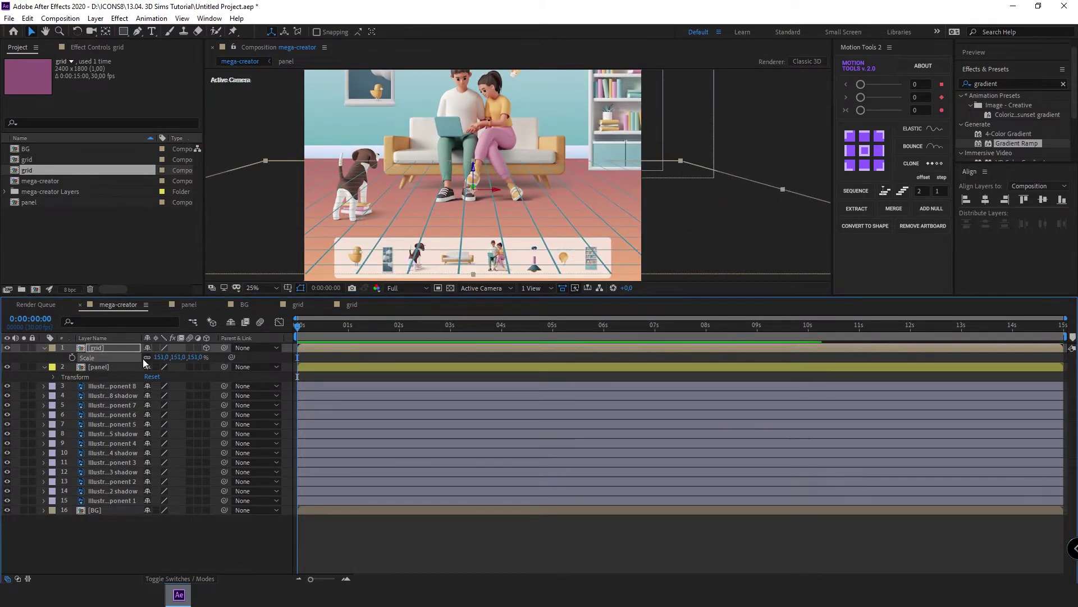
left_click(477, 123)
left_click_drag(476, 123, 473, 224)
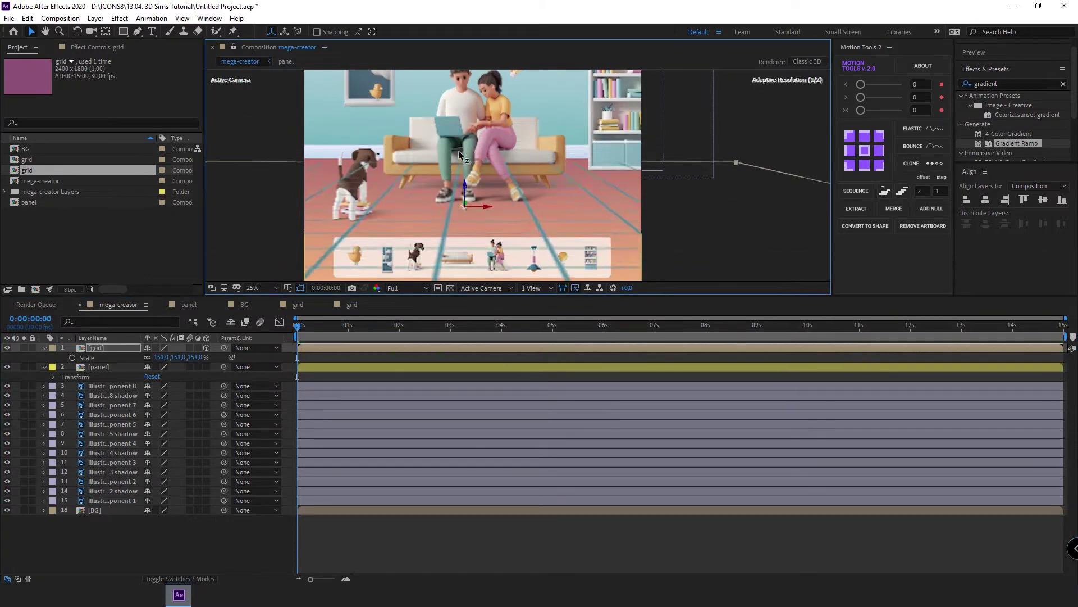
Step: Stack the grid layer just above BG and fine-tune its scale to 112%
left_click_drag(107, 448, 106, 506)
key("comma")
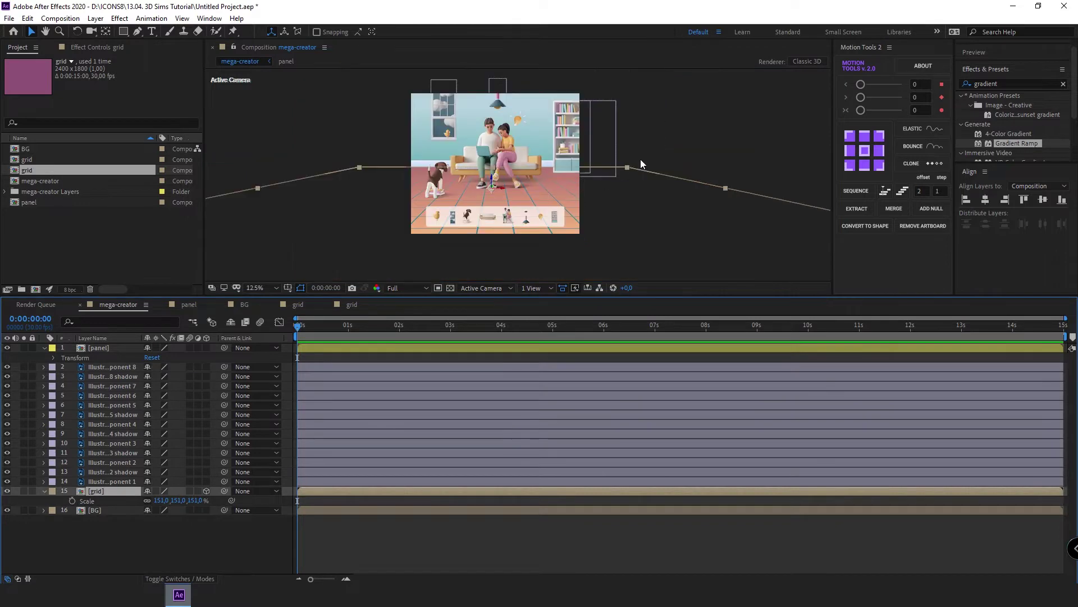
left_click_drag(181, 500, 154, 520)
key("period")
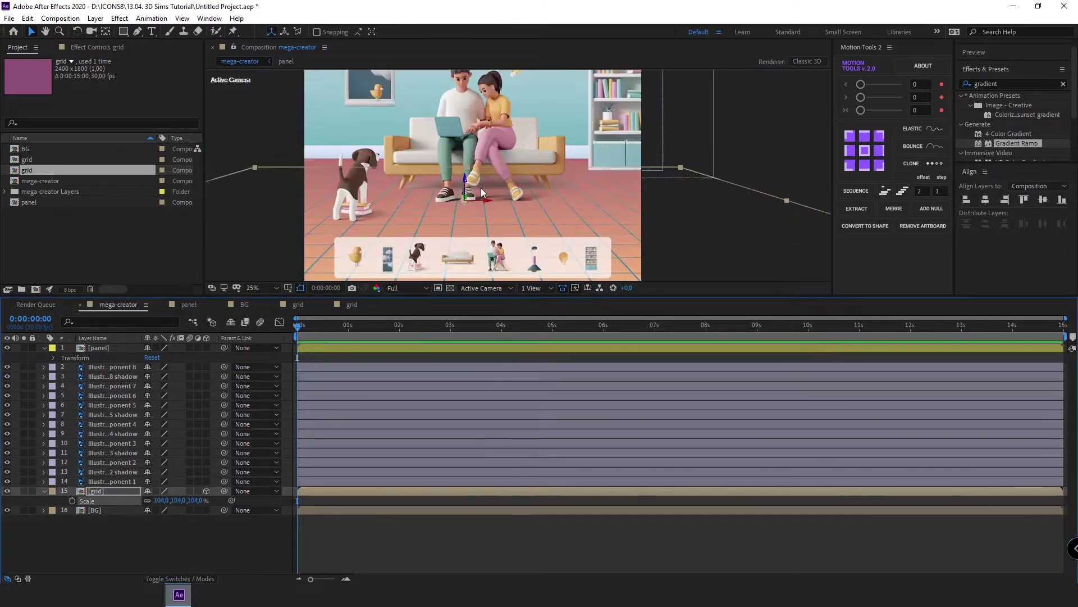
left_click(459, 184)
scroll(484, 221, "down", 1)
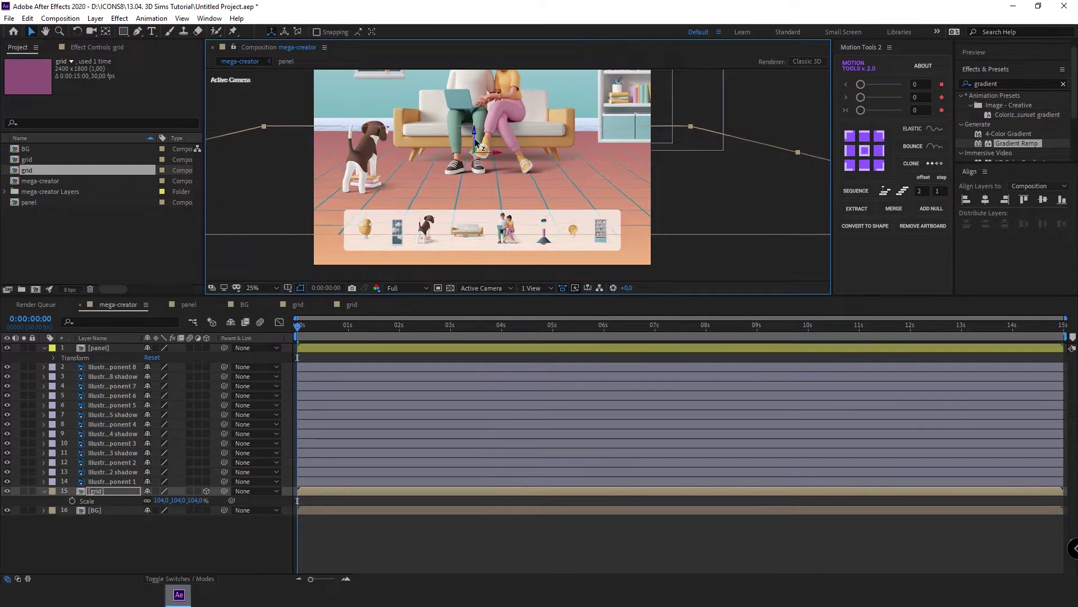
left_click_drag(161, 500, 166, 500)
left_click(162, 500)
left_click(342, 227)
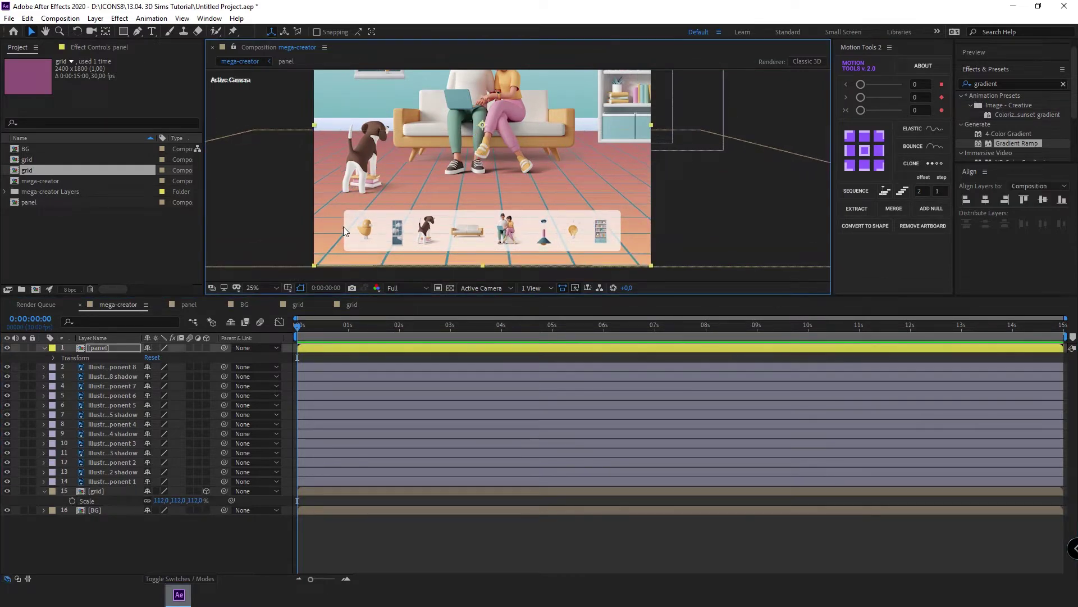
Step: Reselect the grid layer and lock it against edits
left_click(278, 217)
key("comma")
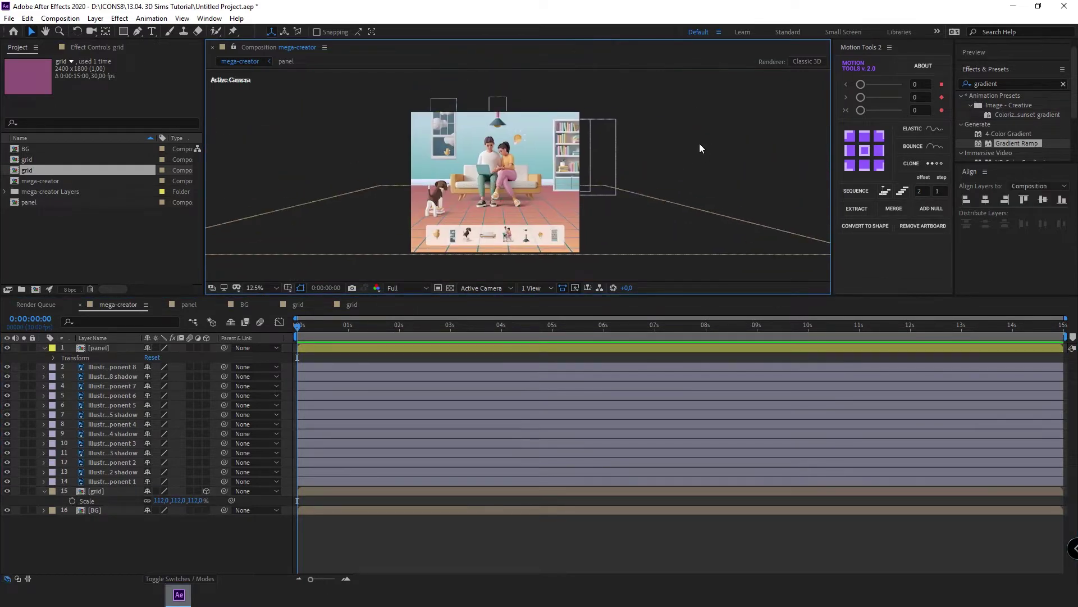
key("ctrl+l")
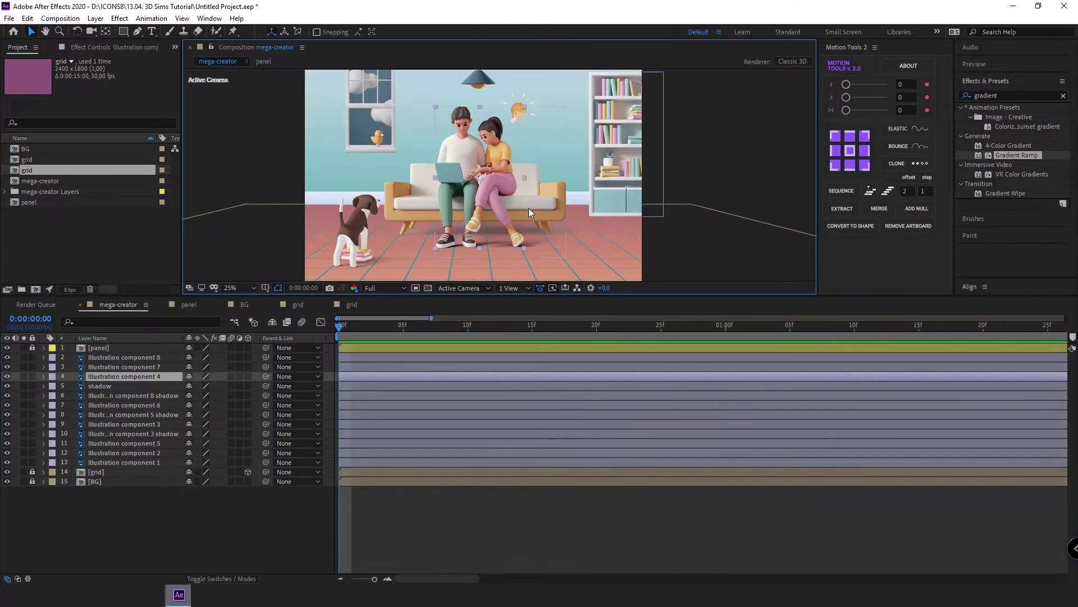
Step: Pre-compose the couple's layers into a precomp named 'people'
left_click(7, 377)
left_click(7, 377)
left_click(120, 376, "ctrl")
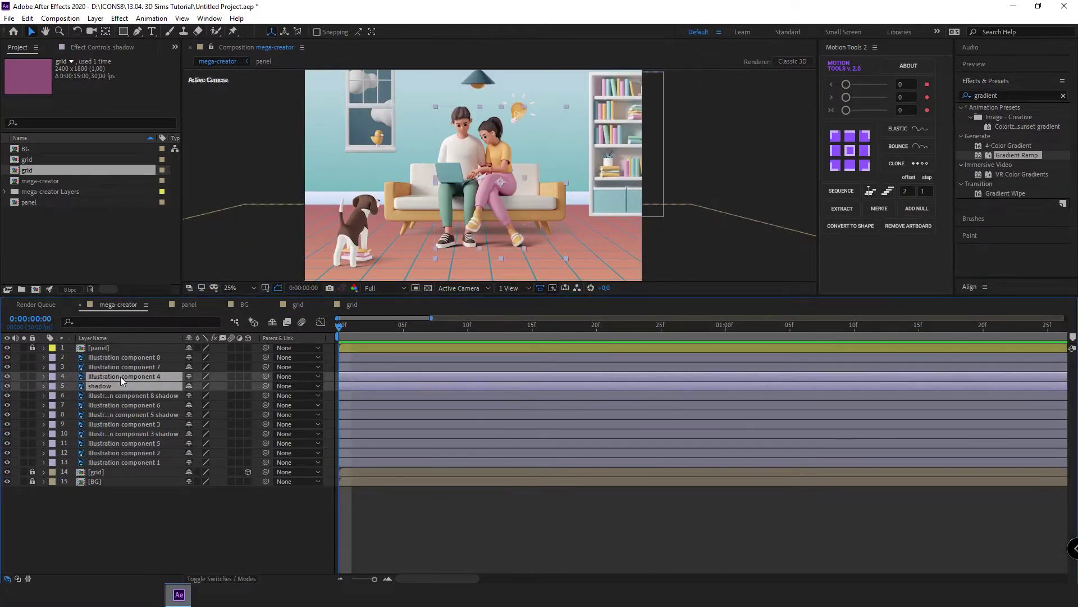
key("ctrl+shift+c")
type("ple")
key("Return")
Step: Give the people layer a blue label and reveal its scale
left_click(7, 376)
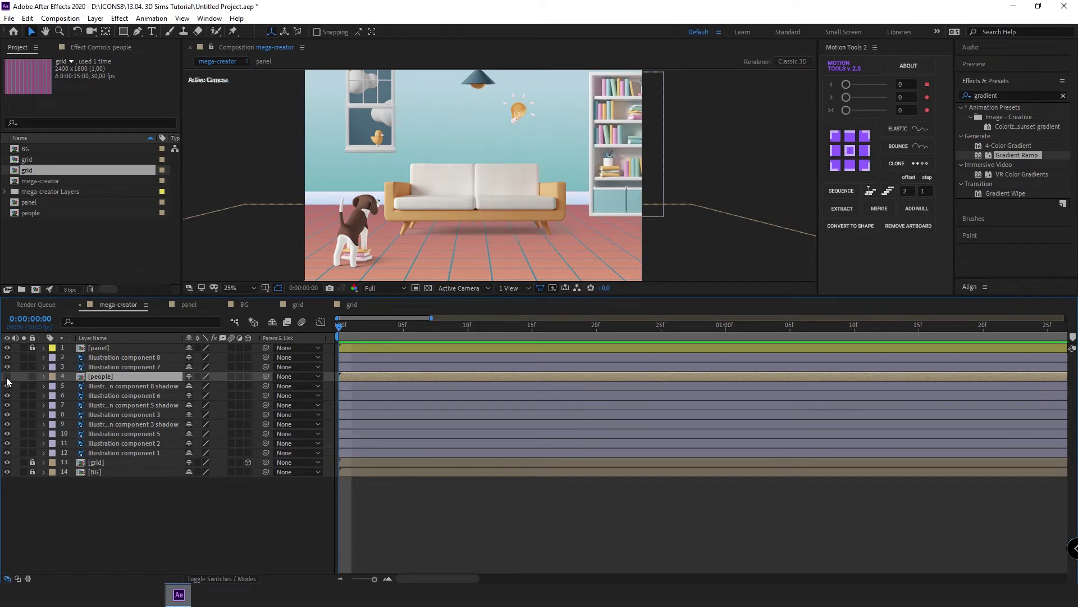
left_click(8, 377)
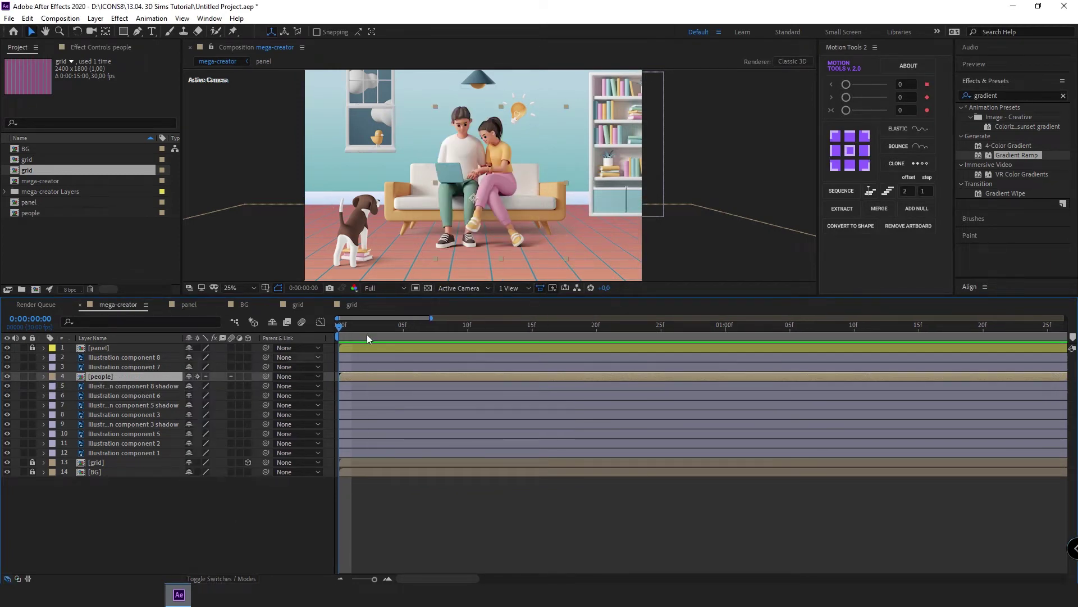
left_click(52, 376)
left_click(84, 277)
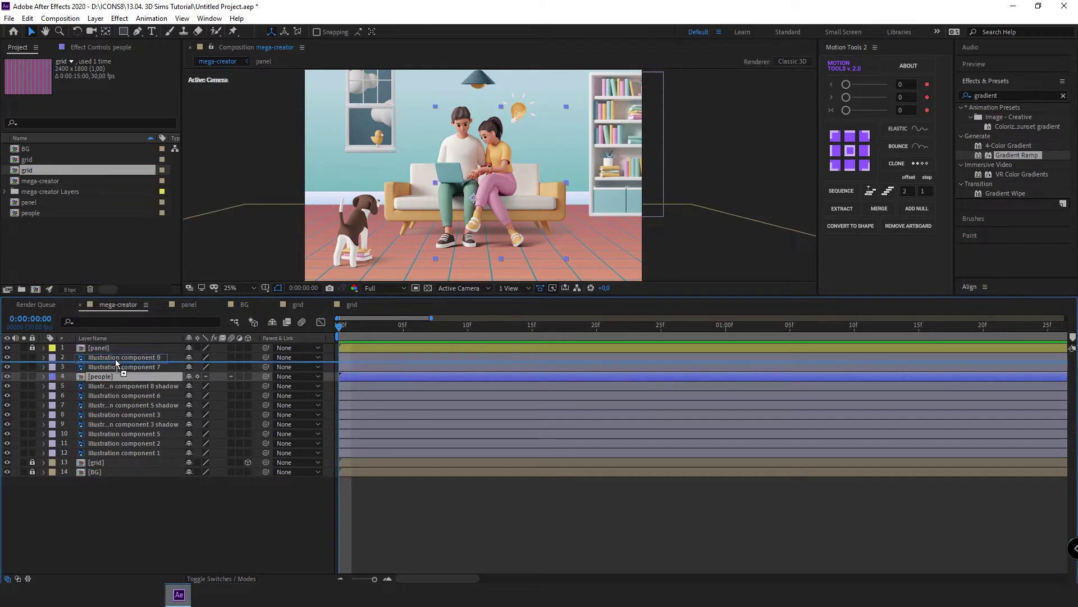
key("s")
key("s")
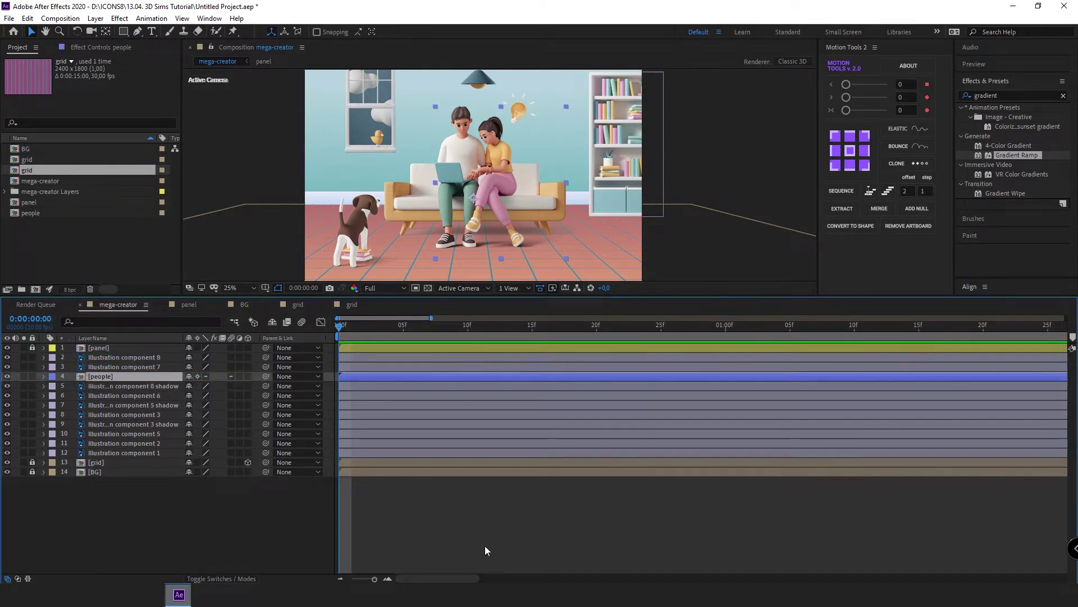
Step: Rename the dog illustration layer to 'dog' and the light bulb layer to 'idea'
double_click(126, 357)
key("Return")
type("g")
key("Return")
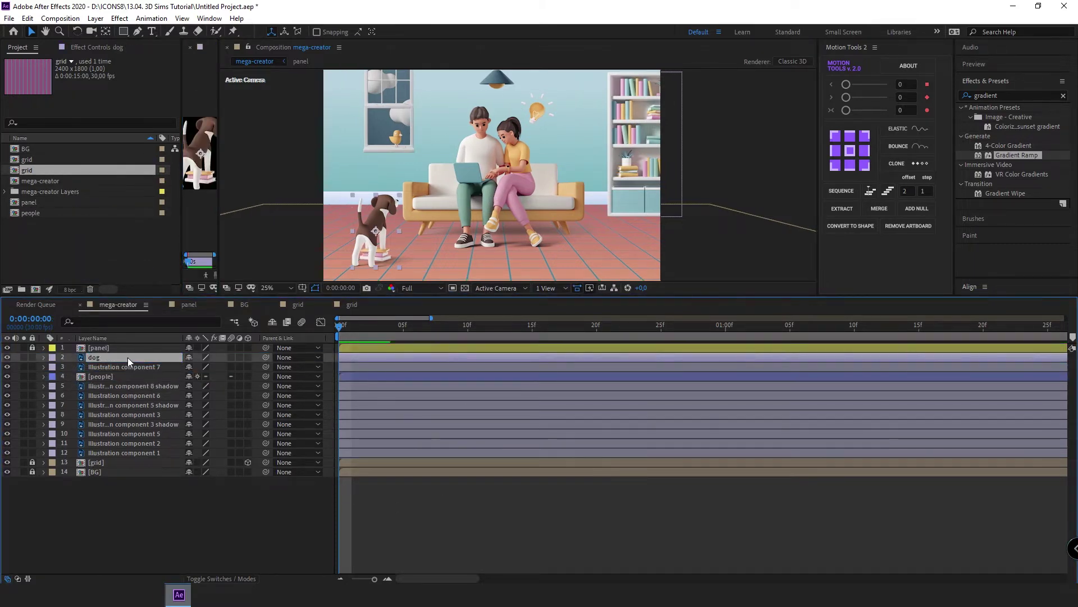
left_click(125, 365)
key("Return")
type("idea")
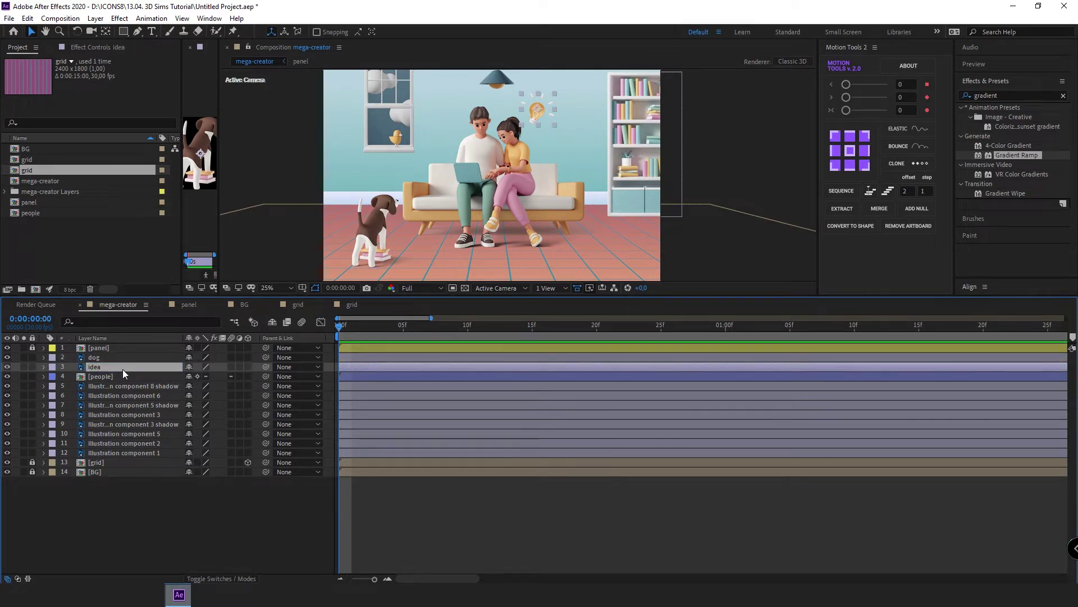
Step: Pre-compose the dog and its shadow into a precomp named 'dog'
left_click(121, 386)
type("dog")
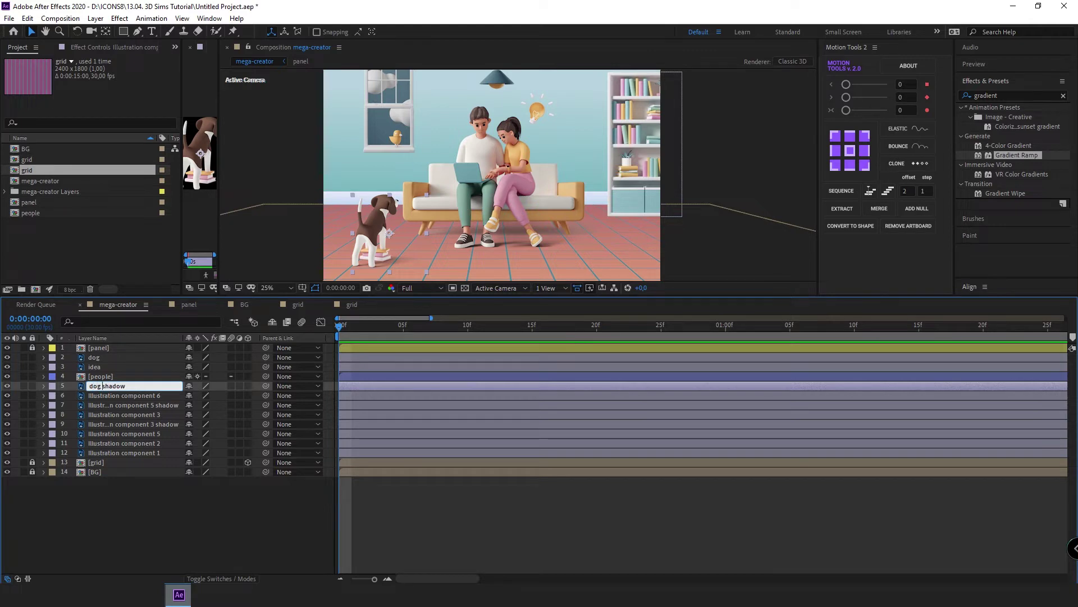
left_click_drag(112, 355, 103, 382)
left_click(105, 389, "shift")
key("ctrl+shift+c")
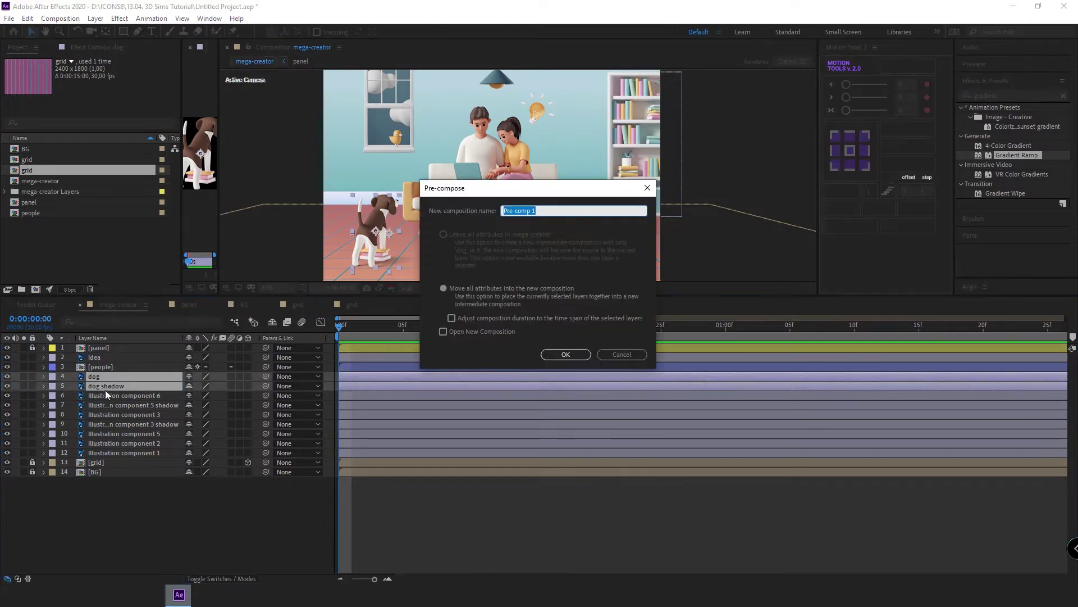
type("dog")
key("Return")
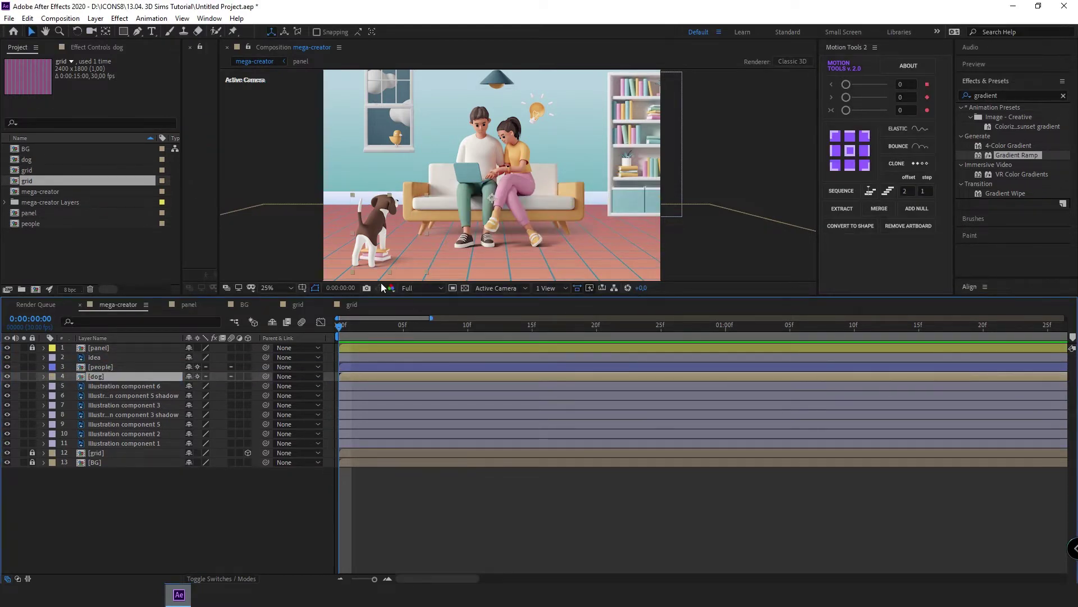
Step: Pre-compose the sofa and its shadow into a precomp named 'sofa'
left_click(451, 201)
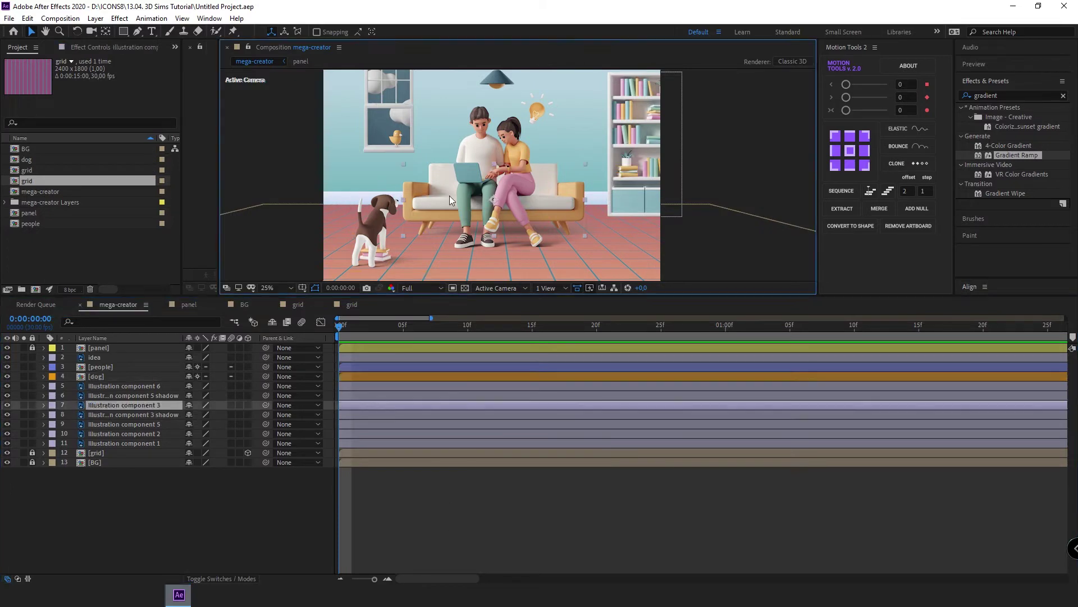
left_click(84, 415, "shift")
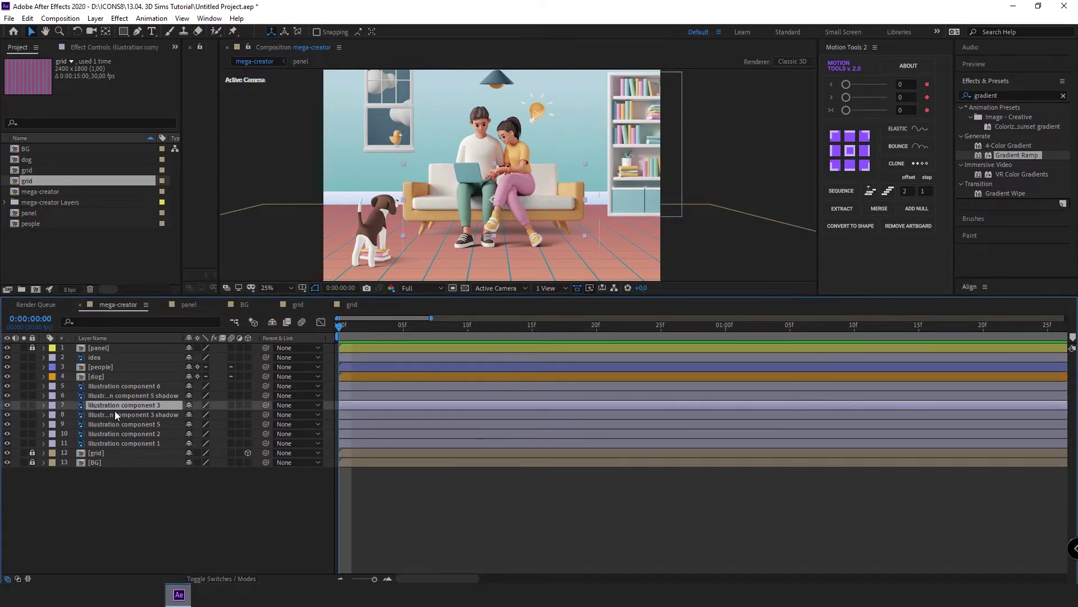
key("ctrl+shift+c")
type("sofa")
key("Return")
Step: Rename the remaining layers to 'books', 'window' and 'lamp'
left_click(123, 424)
key("Return")
type("books")
left_click(123, 433)
key("Return")
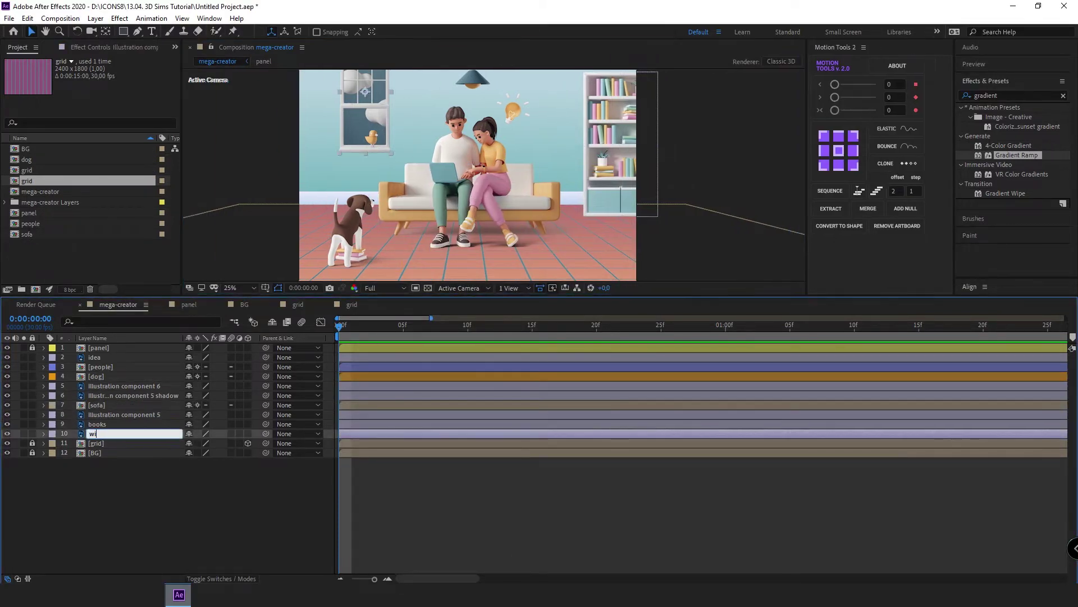
type("window")
key("Return")
type("lamp")
Step: Zoom out to view the whole room and select the idea layer
scroll(193, 205, "up", 2)
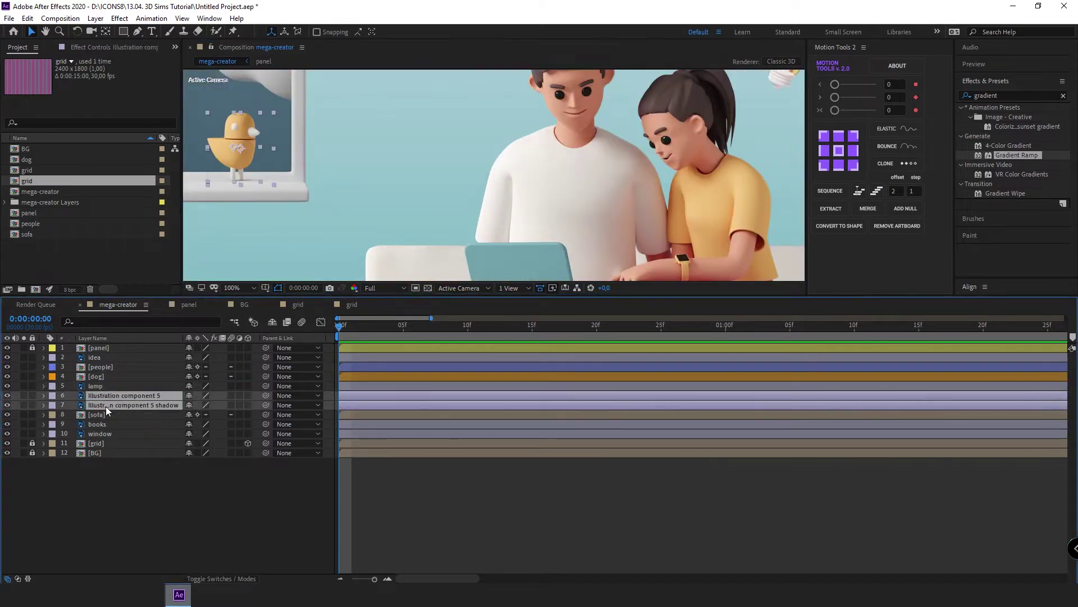
key("comma")
key("comma")
key("comma")
left_click(362, 358)
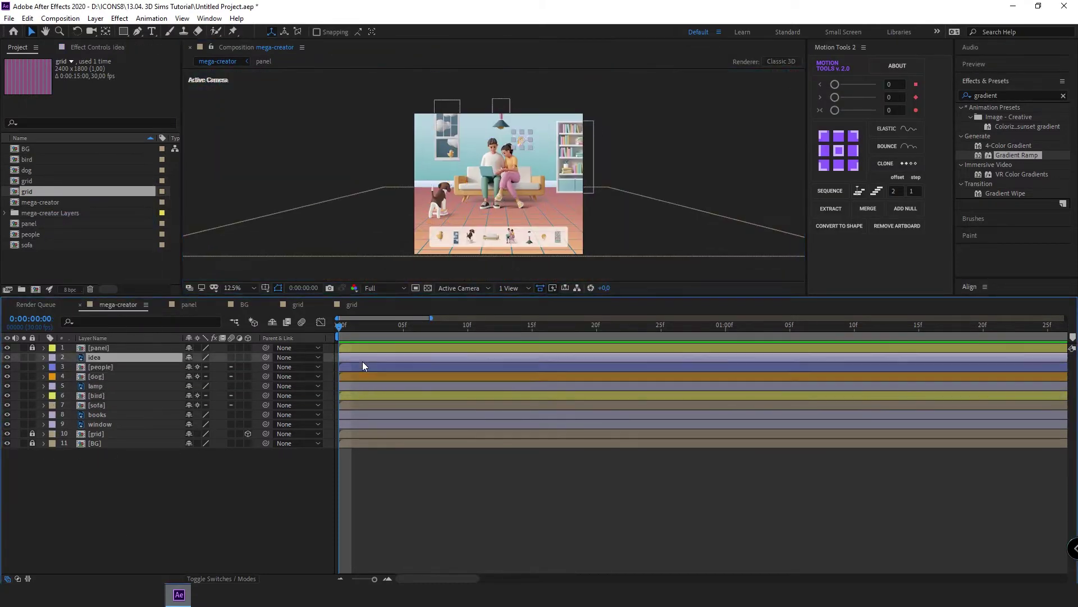
Step: Key the eight layers' Scale at 0%, then 100% a few frames later, with a ~110% overshoot
left_click(100, 425, "shift")
key("alt+shift+s")
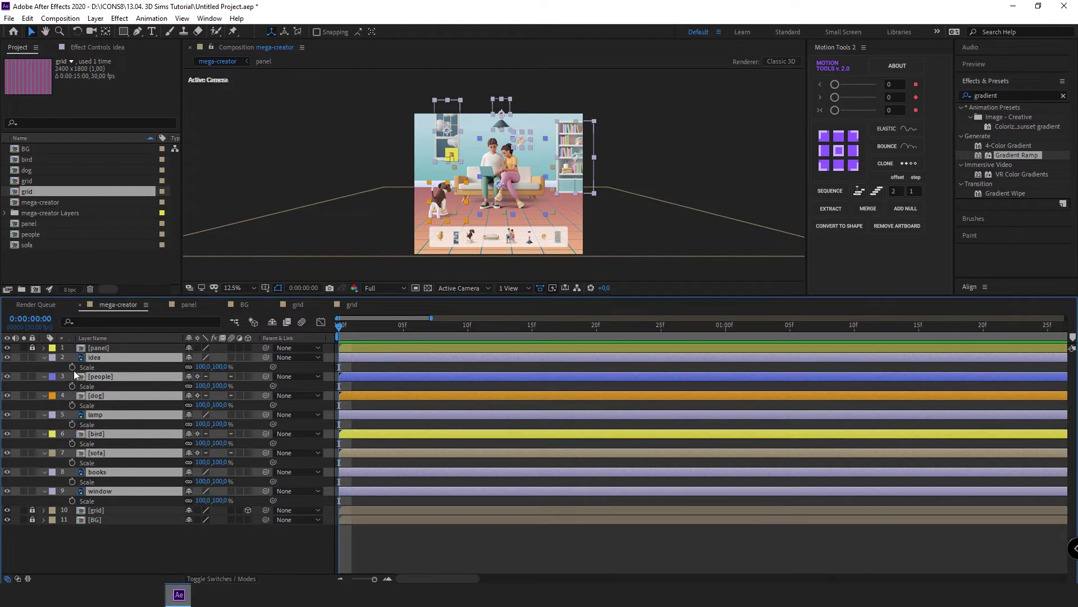
left_click(200, 366)
type("0")
key("Return")
key("Page_Down")
key("Page_Down")
key("Page_Down")
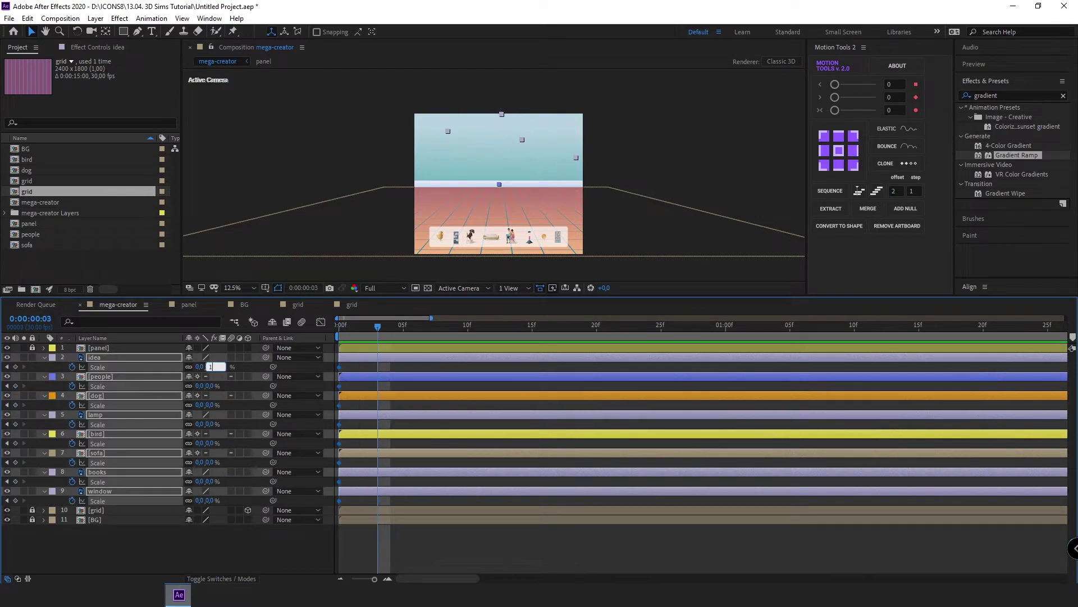
type("00")
key("Return")
key("Page_Up")
left_click_drag(203, 367, 222, 372)
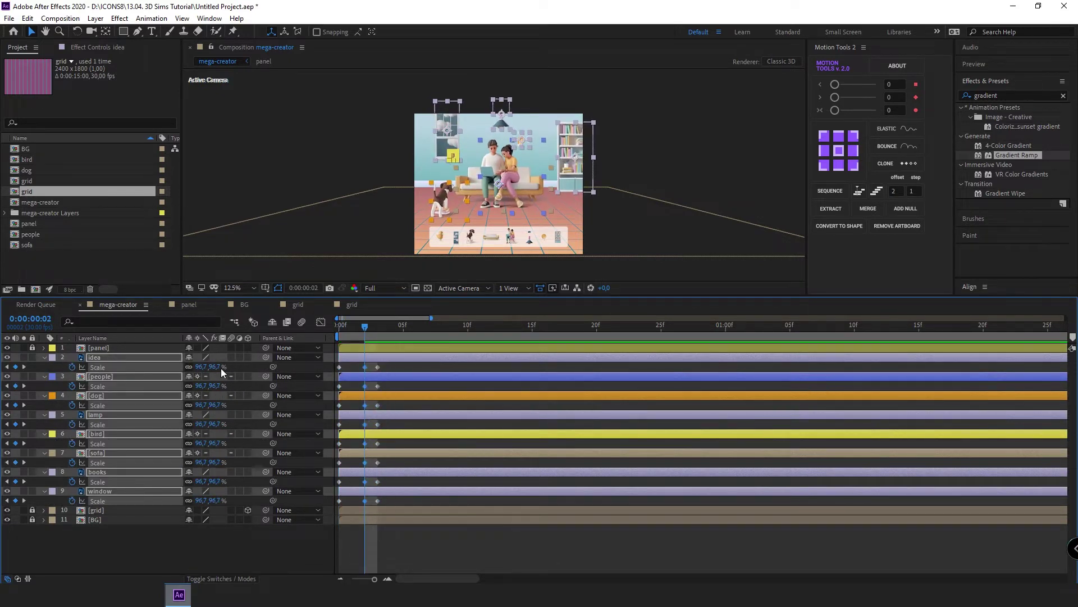
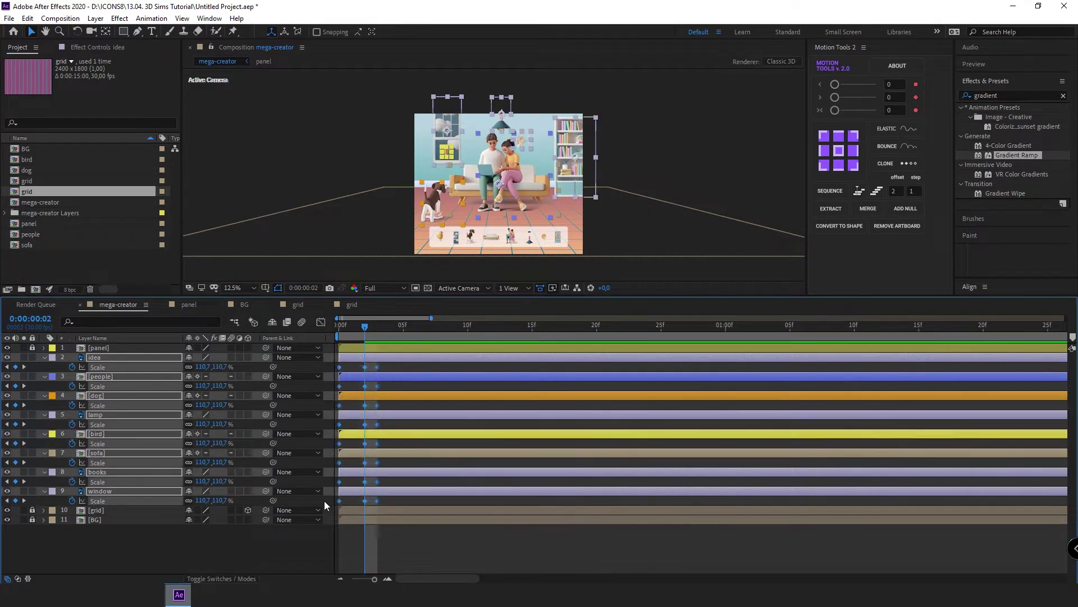
Step: Apply Easy Ease to the Scale keyframes and spread them to about 10f and 15f
key("F9")
key("space")
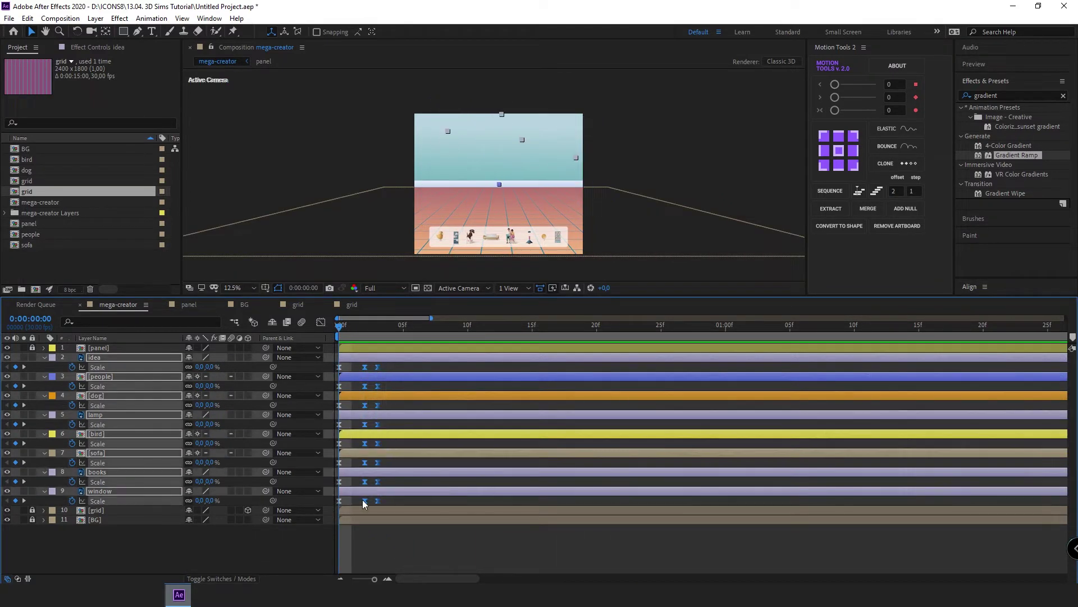
key("minus")
key("minus")
mouse_move(349, 499)
left_mouse_down()
mouse_move(371, 377)
mouse_move(388, 377)
left_mouse_up()
key("equal")
key("equal")
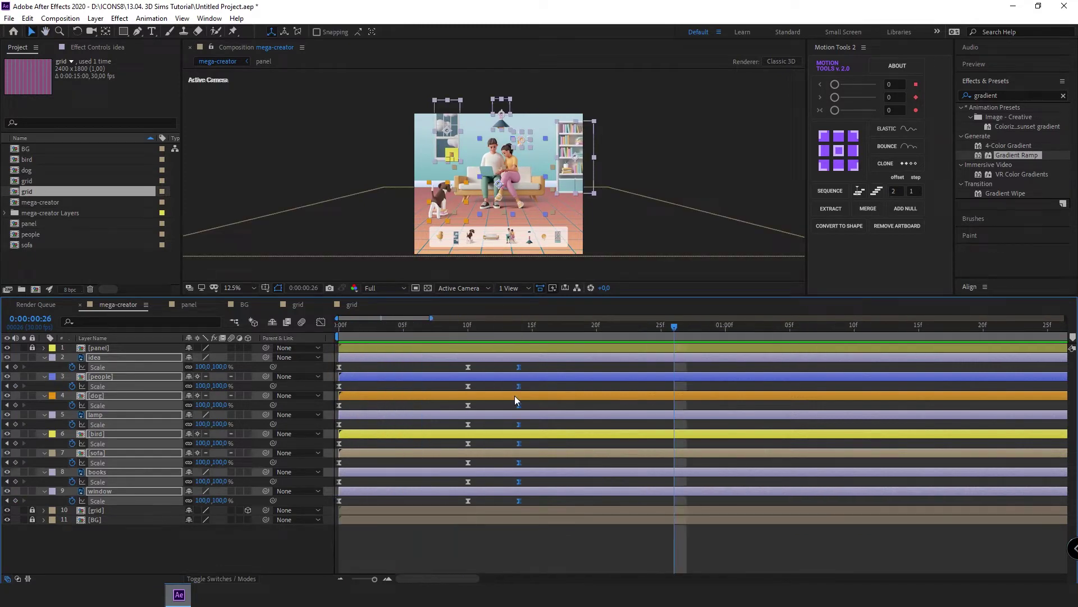
key("Home")
Step: Lengthen the incoming ease on the last Scale keyframe in the speed graph
key("shift+F3")
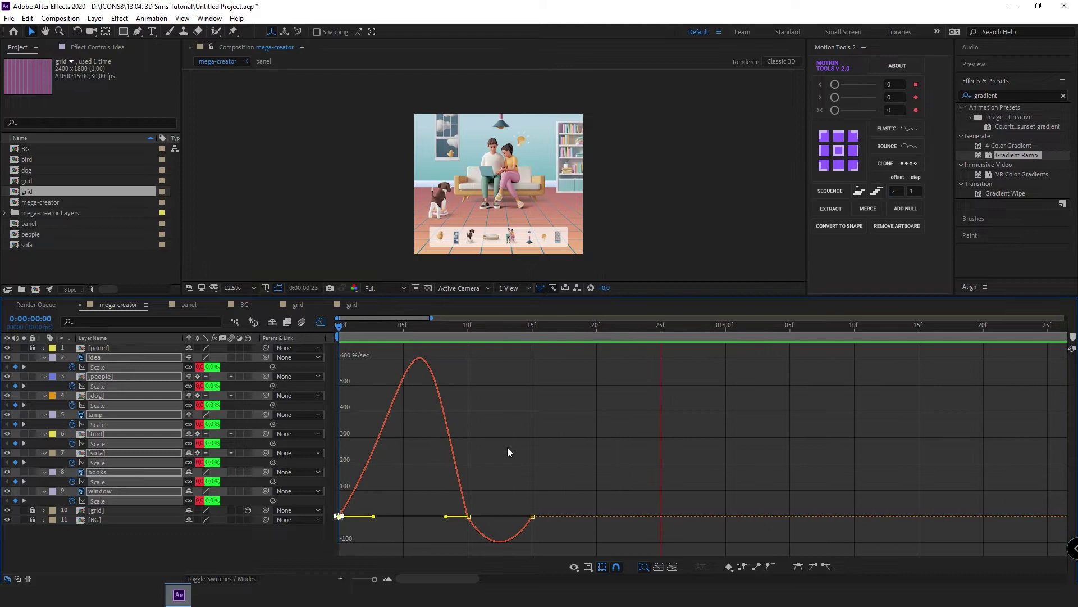
mouse_move(477, 502)
left_mouse_down()
mouse_move(446, 531)
mouse_move(435, 518)
left_mouse_up()
key("shift+F3")
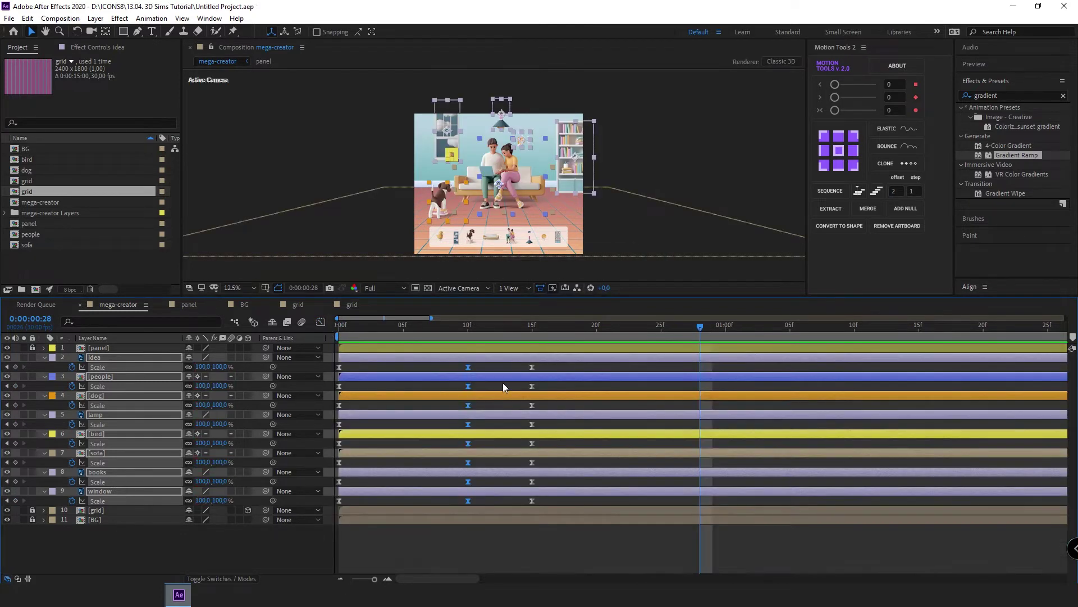
key("u")
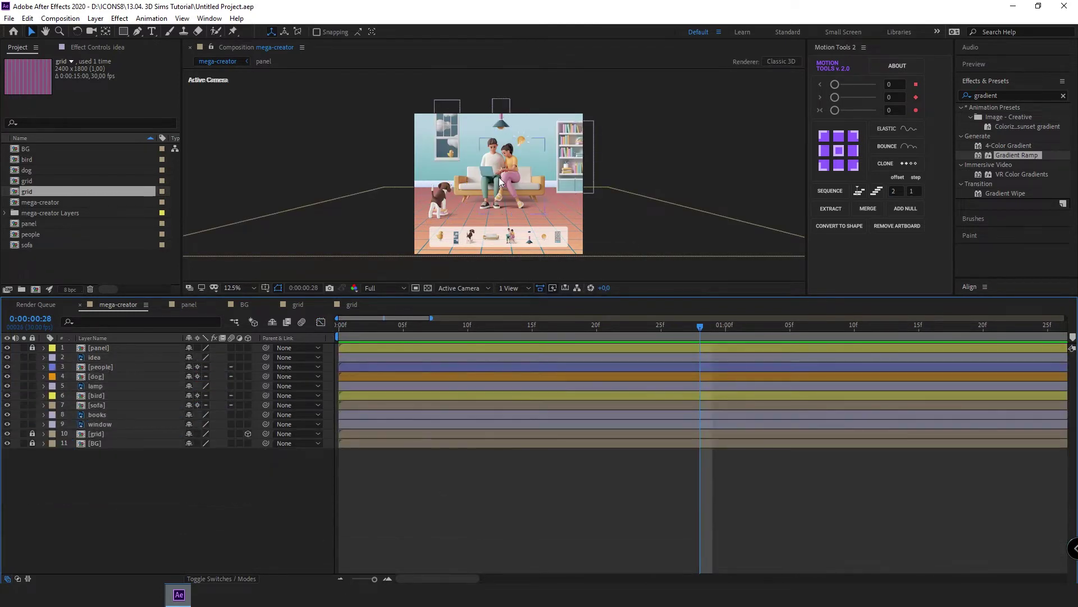
Step: Start the people layer about 12 frames later and check the layers' pop-in timing
left_click_drag(359, 367, 514, 368)
key("Home")
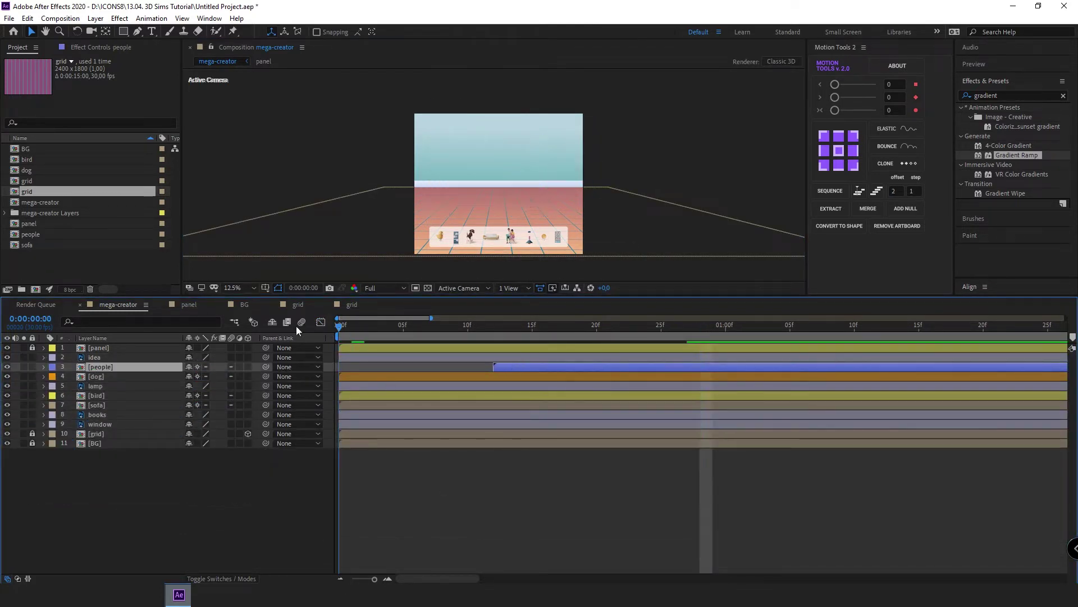
left_click(373, 386)
key("Page_Down")
key("Page_Down")
key("Page_Down")
left_click(152, 405)
left_click(394, 424)
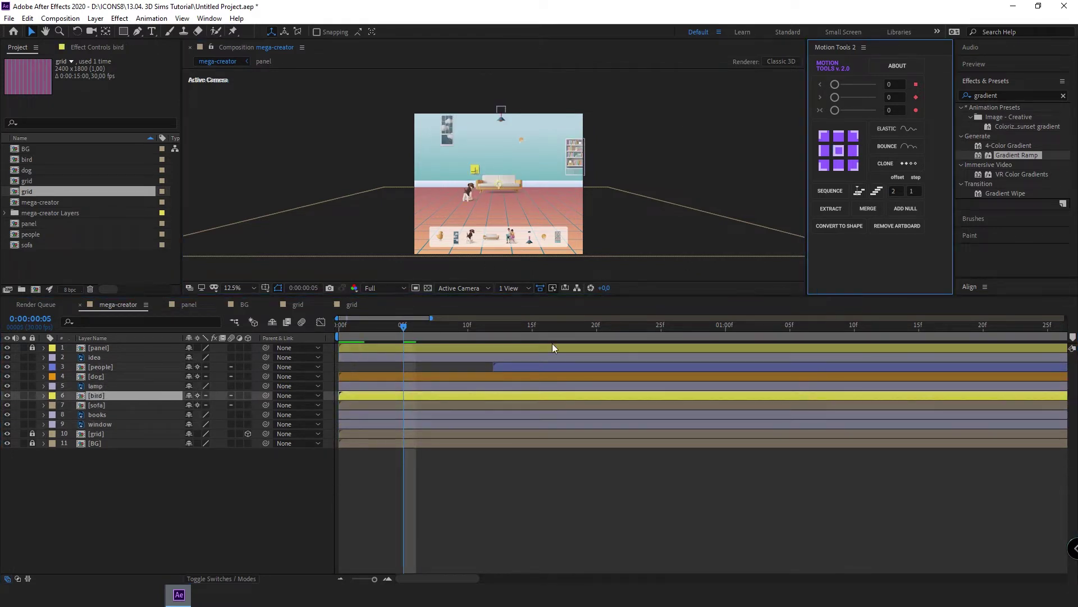
left_click(119, 360, "shift")
left_click(168, 495)
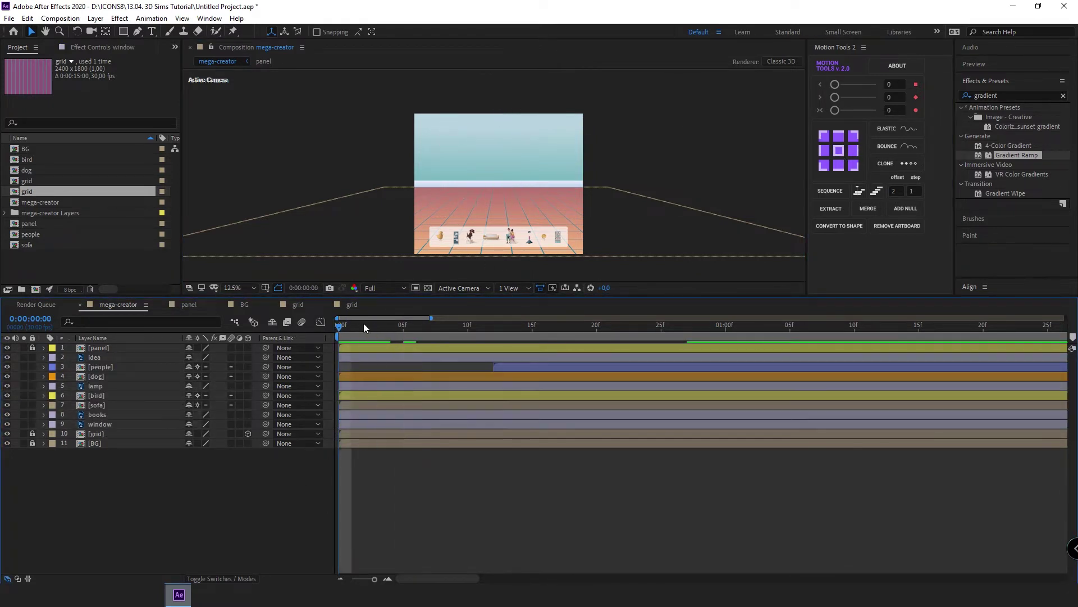
Step: At 0:00:00:20, recentre the bird layer's anchor point and enlarge the room view
left_click_drag(363, 322, 597, 324)
left_click(452, 157)
left_click(839, 150)
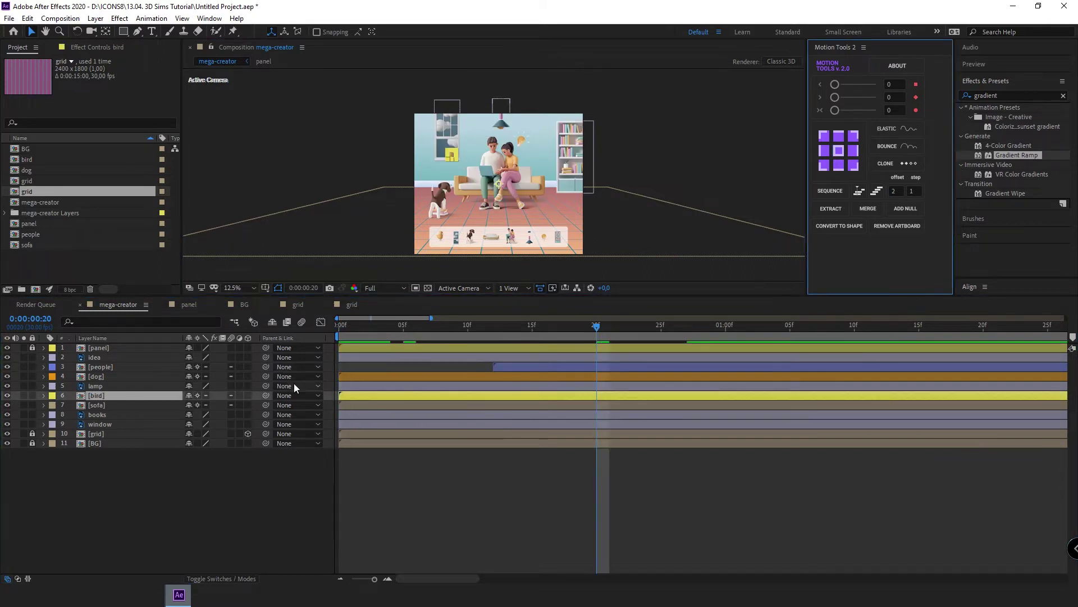
key("period")
left_click(105, 31)
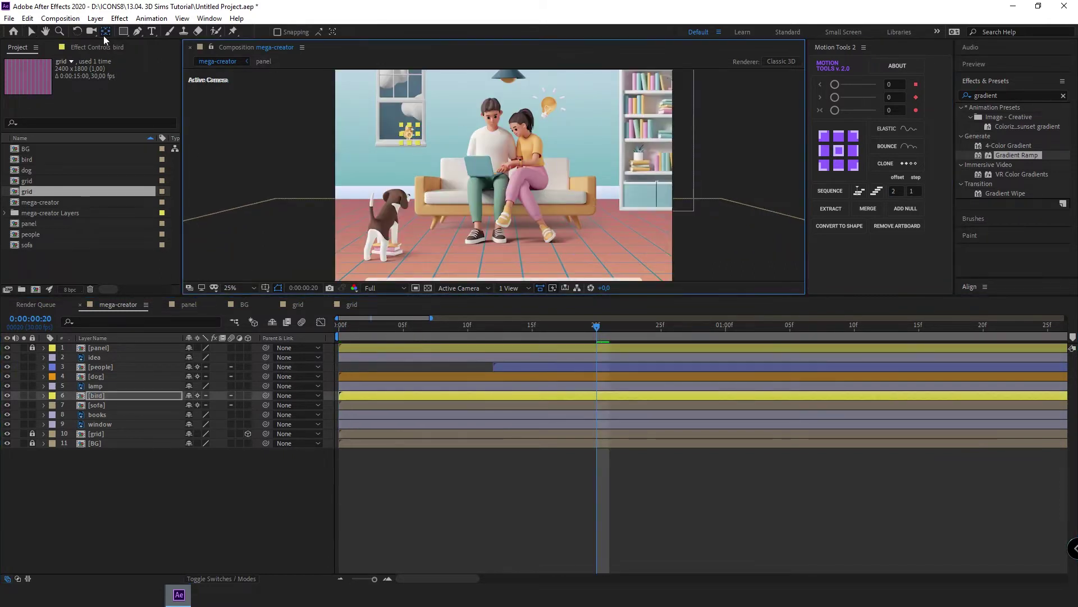
Step: Inspect the dog, couple and sofa in the scene, then preview the pop-in animation
left_click(387, 258)
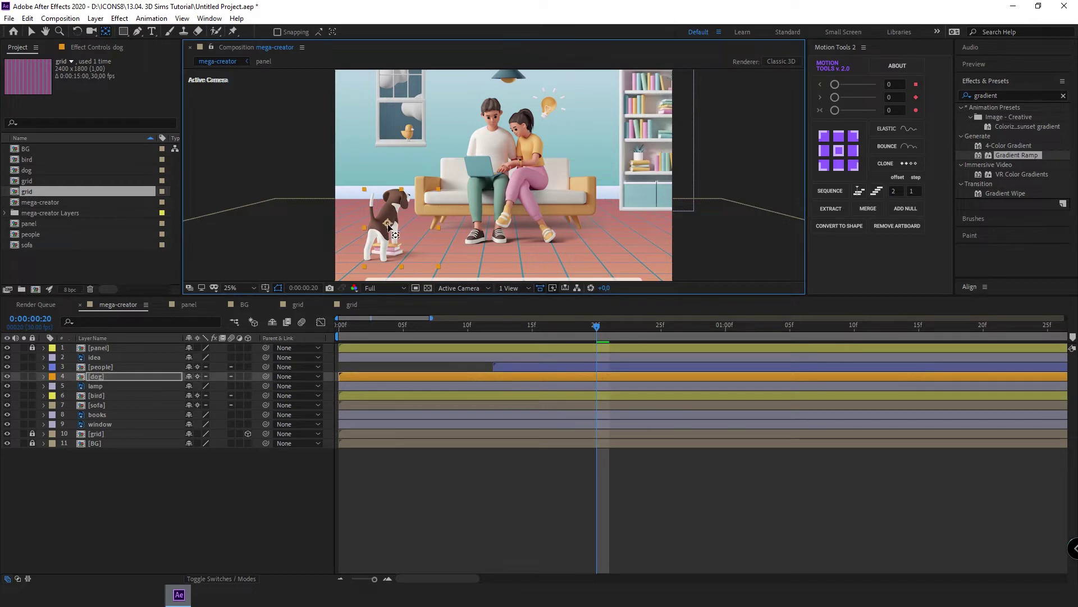
left_click(529, 188)
left_click(507, 196)
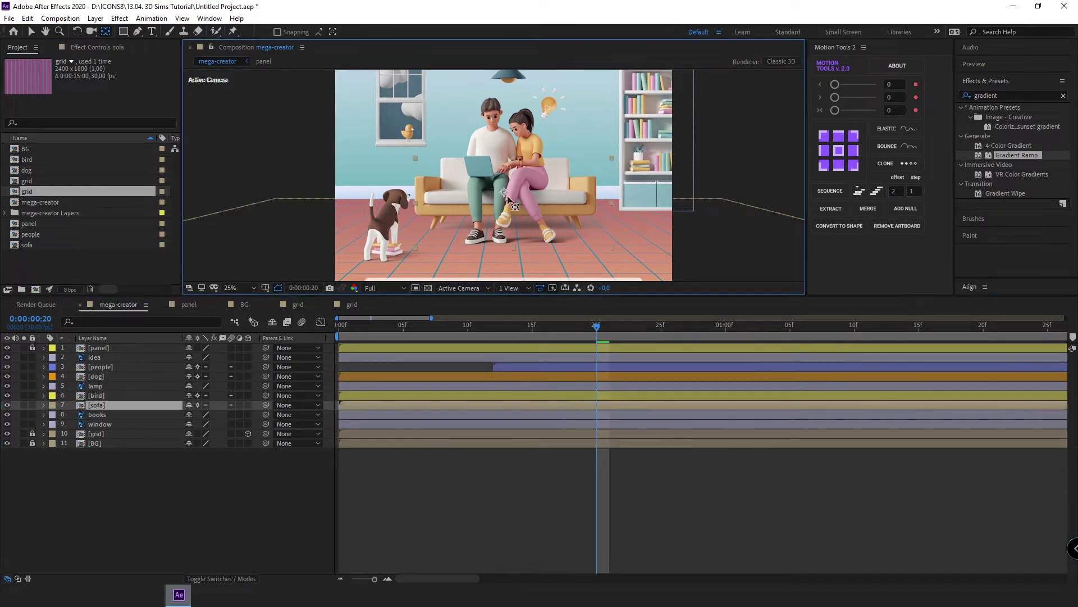
key("comma")
key("space")
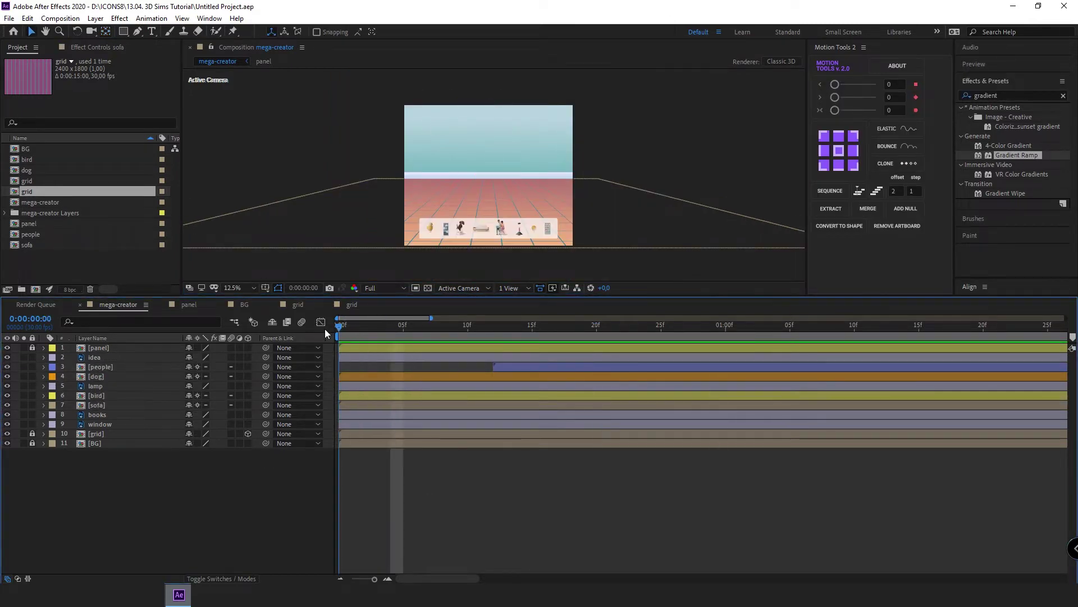
Step: Start the books and idea layers later and move the bird layer below books
left_click(360, 413)
left_click_drag(359, 414, 470, 398)
key("space")
left_click(433, 117)
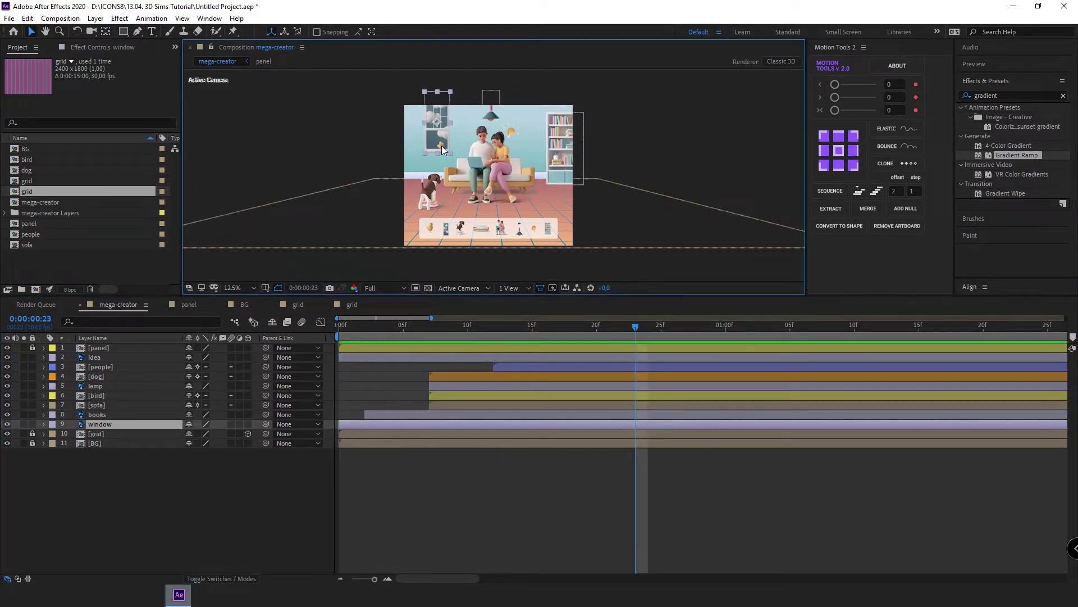
left_click_drag(106, 408, 106, 417)
left_click_drag(387, 409, 682, 388)
left_click_drag(350, 357, 723, 362)
Step: Shift the people-through-books layers and the bird layer later in time
left_click_drag(444, 414, 472, 414)
scroll(372, 362, "down", 5)
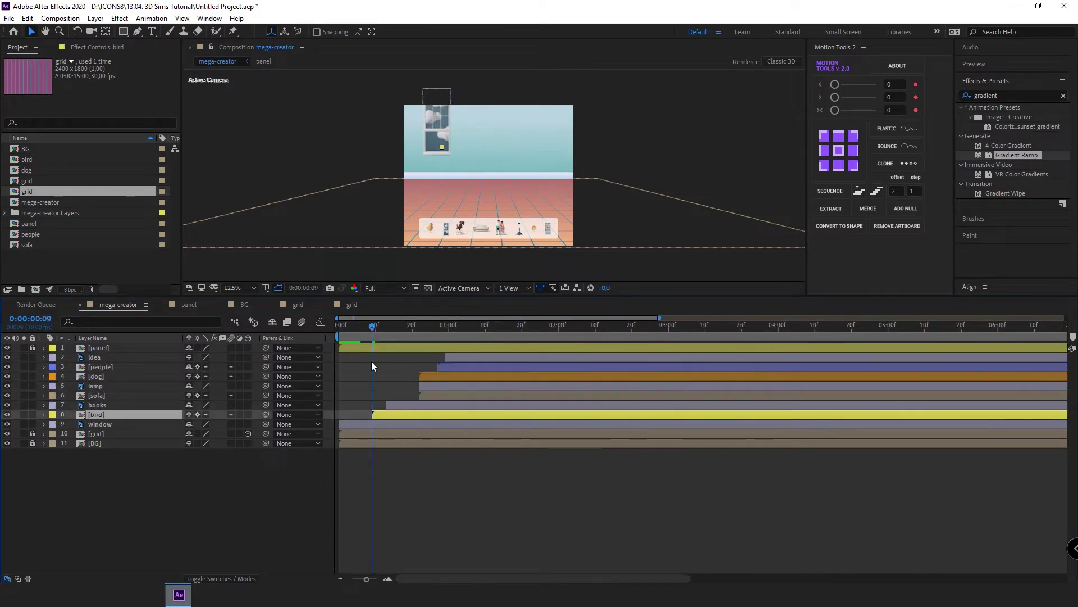
left_click_drag(372, 362, 393, 404)
left_click_drag(455, 374, 486, 374)
key("Home")
left_click_drag(397, 415, 423, 417)
left_click_drag(491, 395, 644, 395)
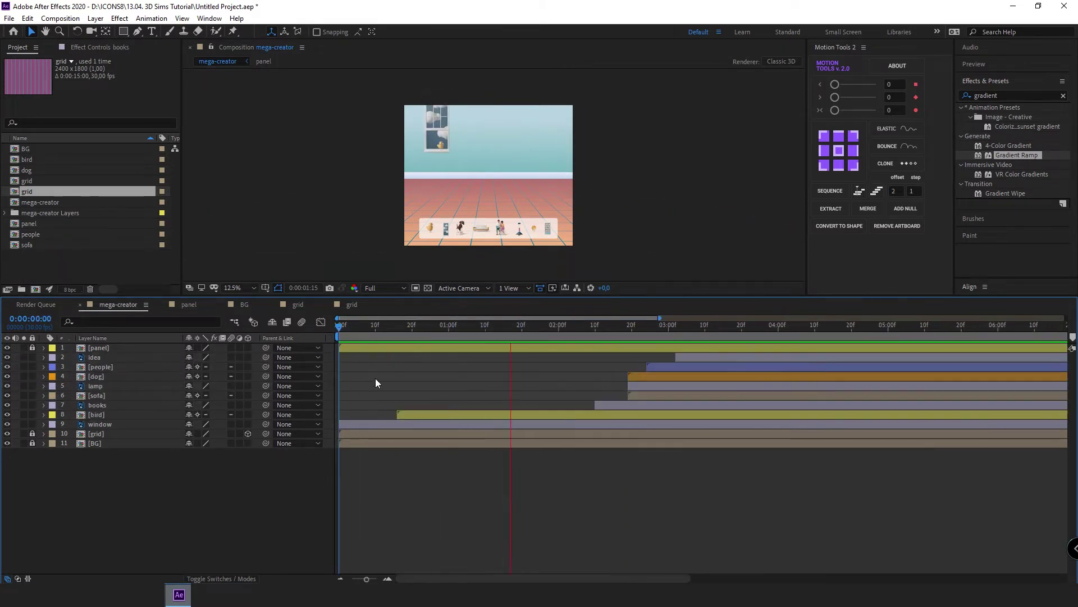
Step: Inspect the bird's Scale keyframes at 0:00:01:18 and preview from the start
left_click_drag(413, 416, 424, 415)
key("y")
key("s")
left_click(452, 424)
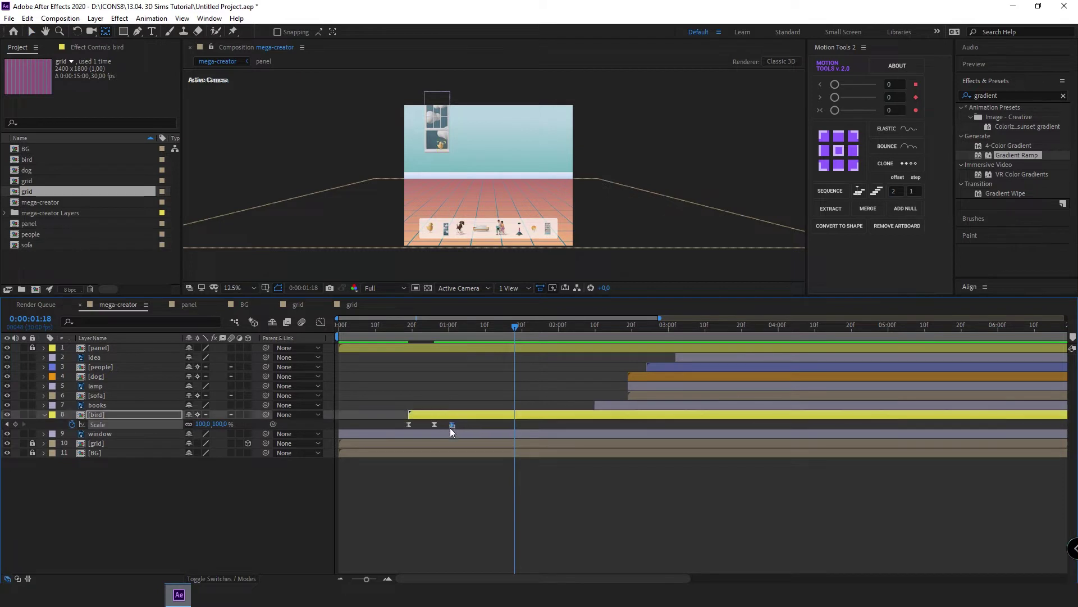
key("space")
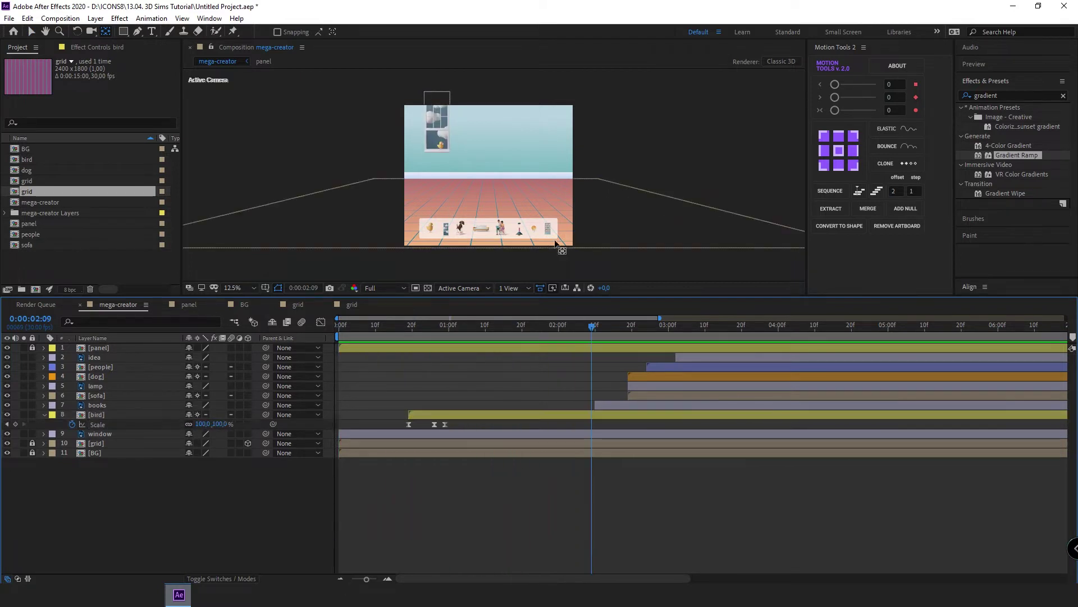
Step: Make the books and sofa appear earlier and push idea, people, dog and lamp later
left_click_drag(644, 405, 593, 407)
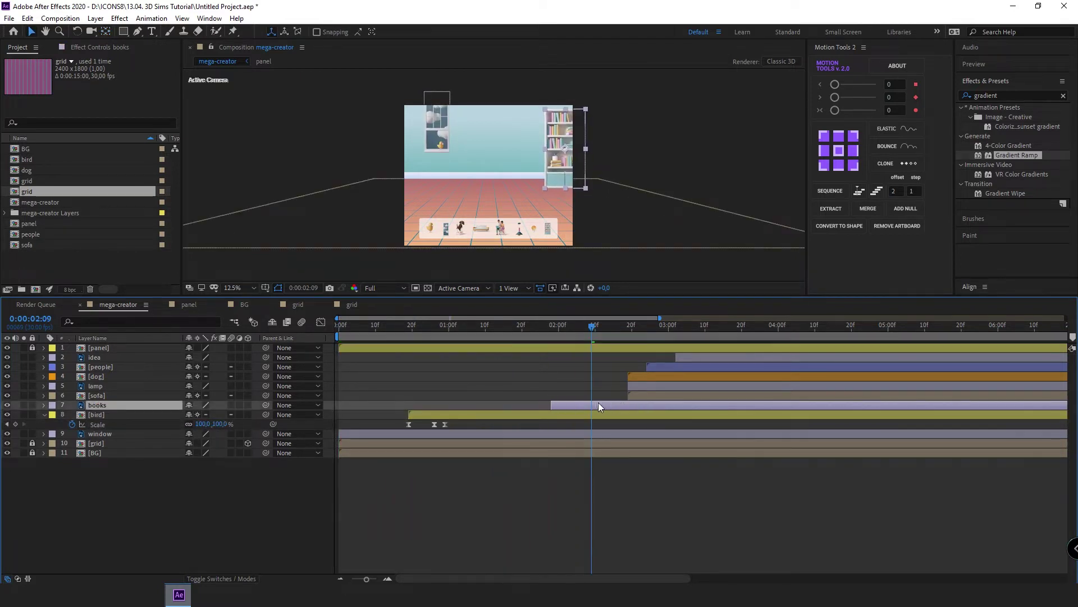
left_click_drag(645, 397, 607, 392)
left_click(690, 386)
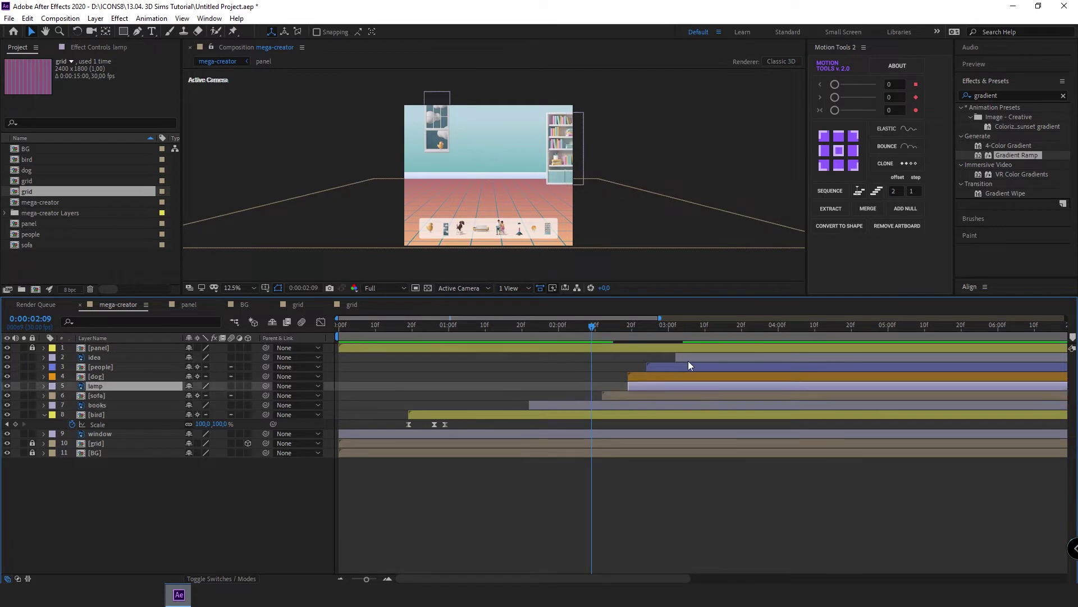
left_click(690, 357, "shift")
left_click_drag(690, 365, 774, 366)
key("space")
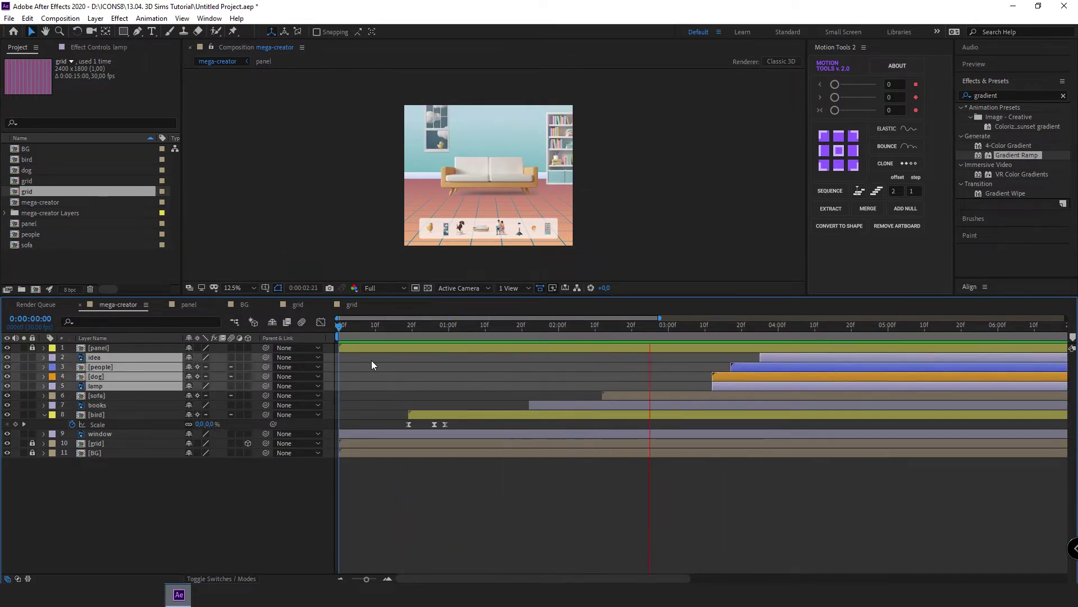
key("space")
Step: Move the bird layer above the sofa and later, and start books and sofa earlier
left_click_drag(96, 415, 113, 391)
left_click_drag(513, 397, 722, 397)
left_click(611, 424)
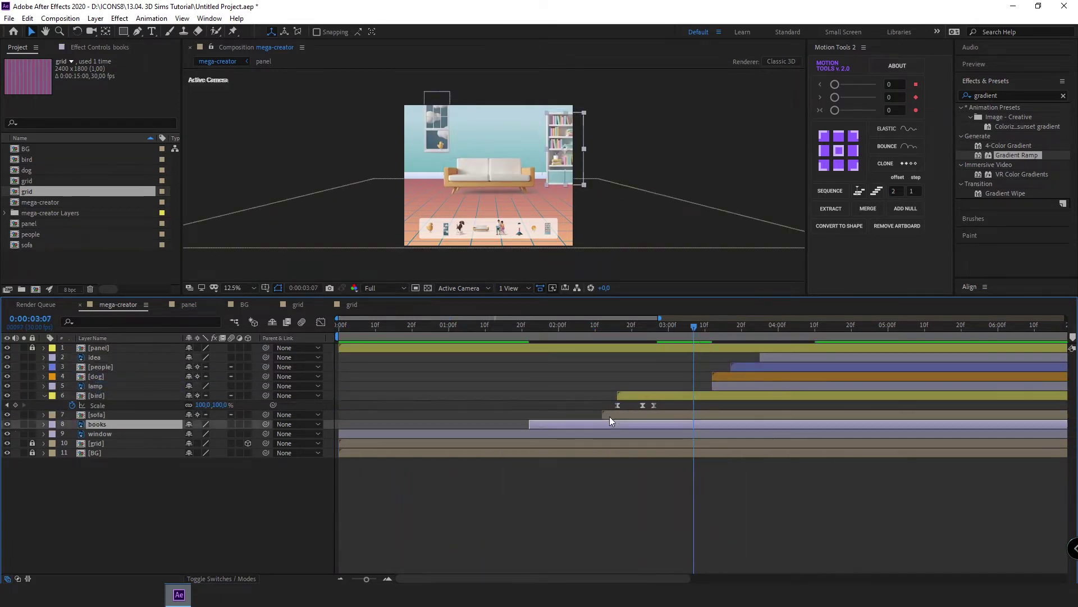
left_click_drag(611, 424, 536, 425)
left_click(650, 396)
Step: Move the dog above people, shift lamp, dog and idea later, and preview the room
left_click(436, 337)
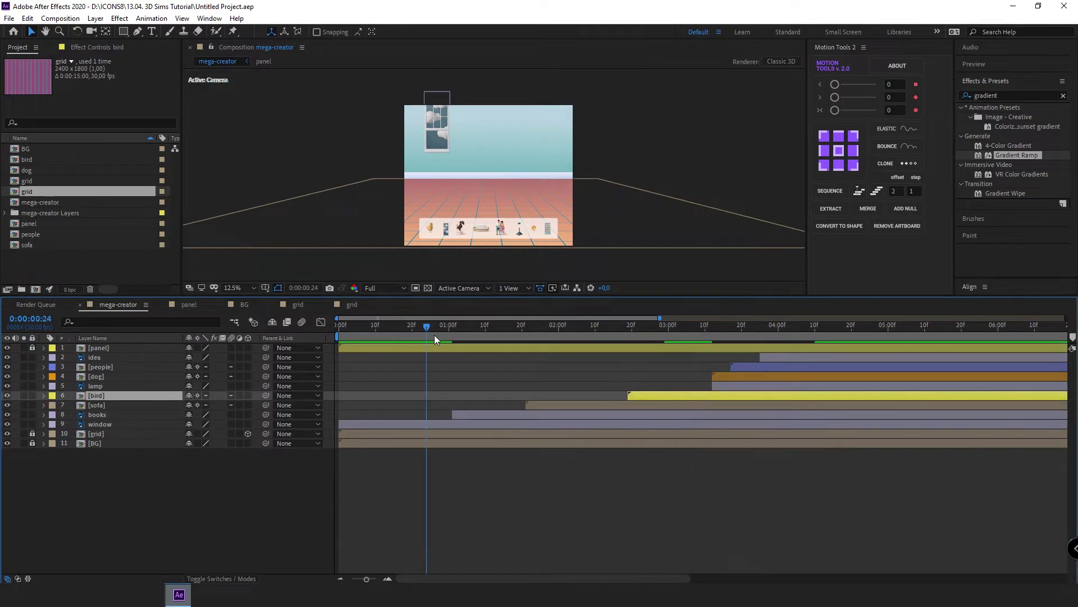
left_click_drag(435, 339, 694, 339)
mouse_move(729, 386)
left_mouse_down()
mouse_move(700, 385)
mouse_move(798, 376)
mouse_move(830, 358)
left_mouse_up()
key("ctrl+]")
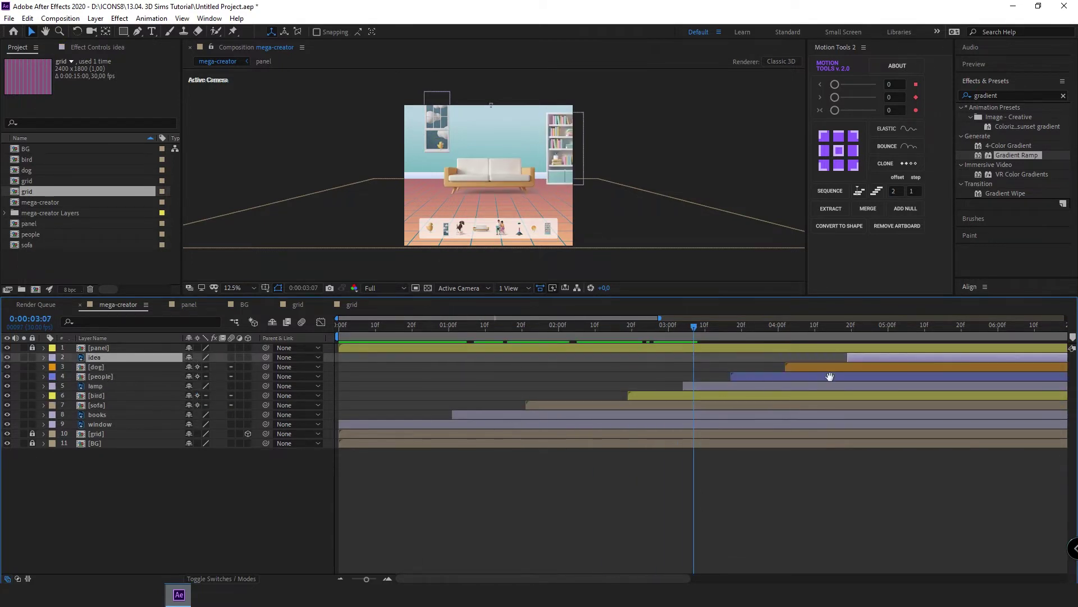
key("space")
left_click(429, 385)
Step: Browse Icons8 illustrations to the Casual life 3D style collection
key("space")
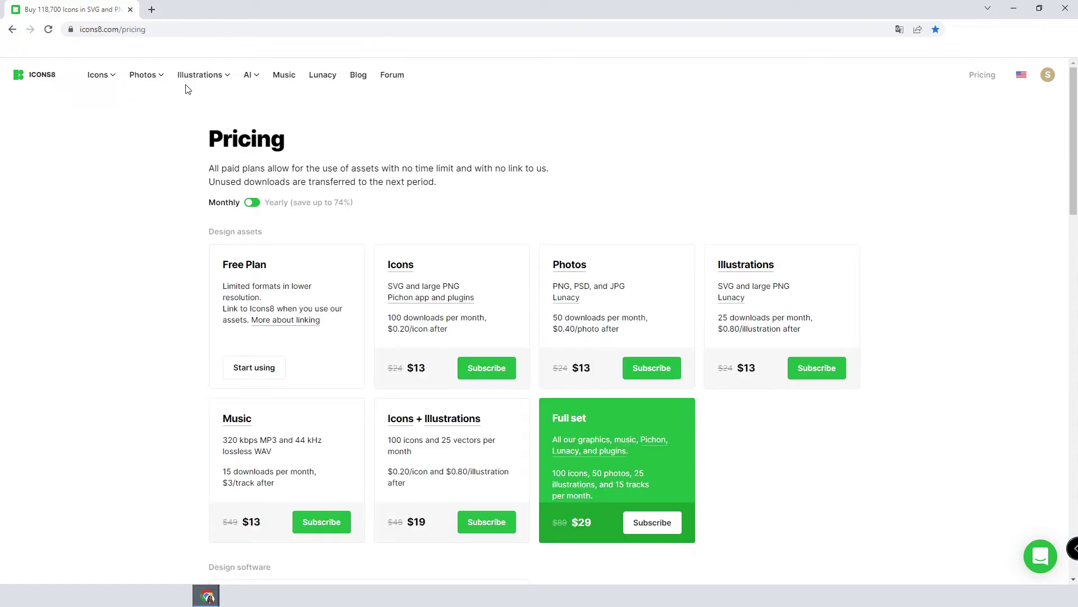
mouse_move(199, 76)
left_click(264, 169)
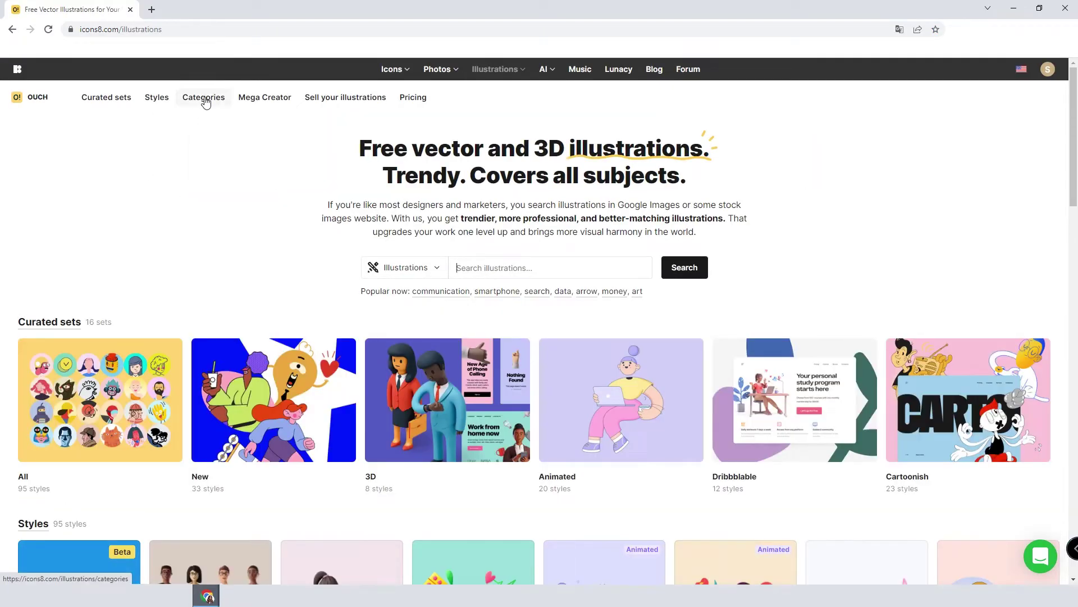
left_click(204, 98)
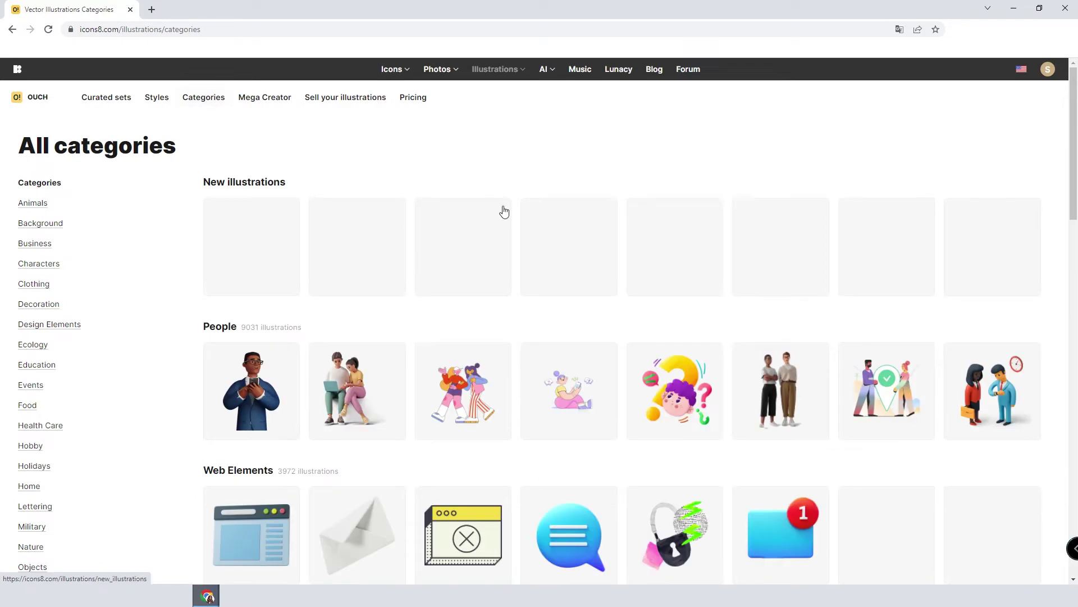
left_click(177, 94)
left_click(386, 255)
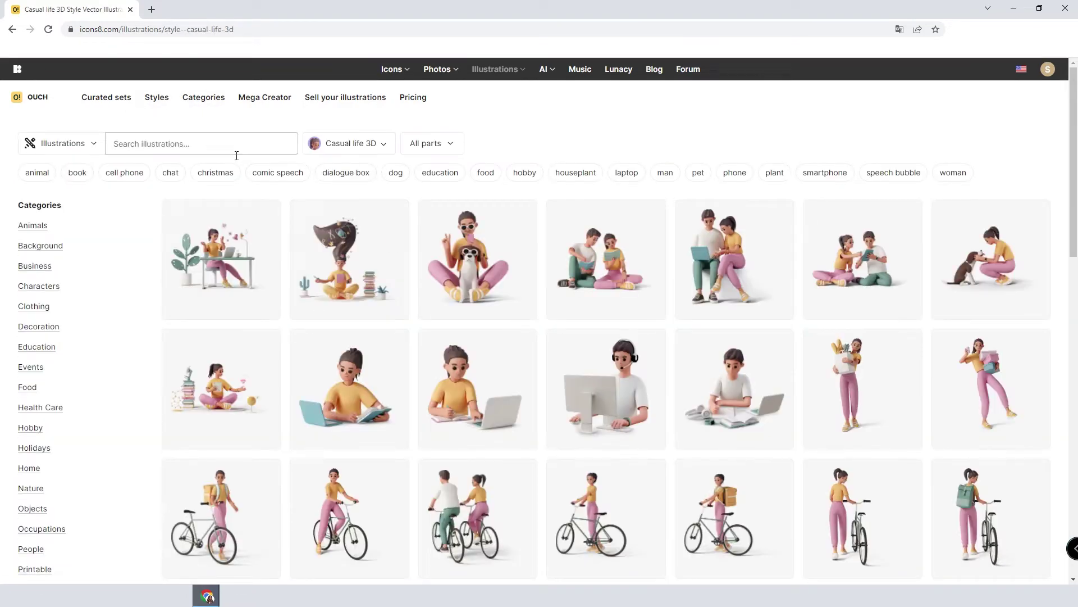
Step: Search 'hand' and download the Orange hand cursor illustration
left_click(236, 156)
type("hand")
key("Return")
left_click(117, 400)
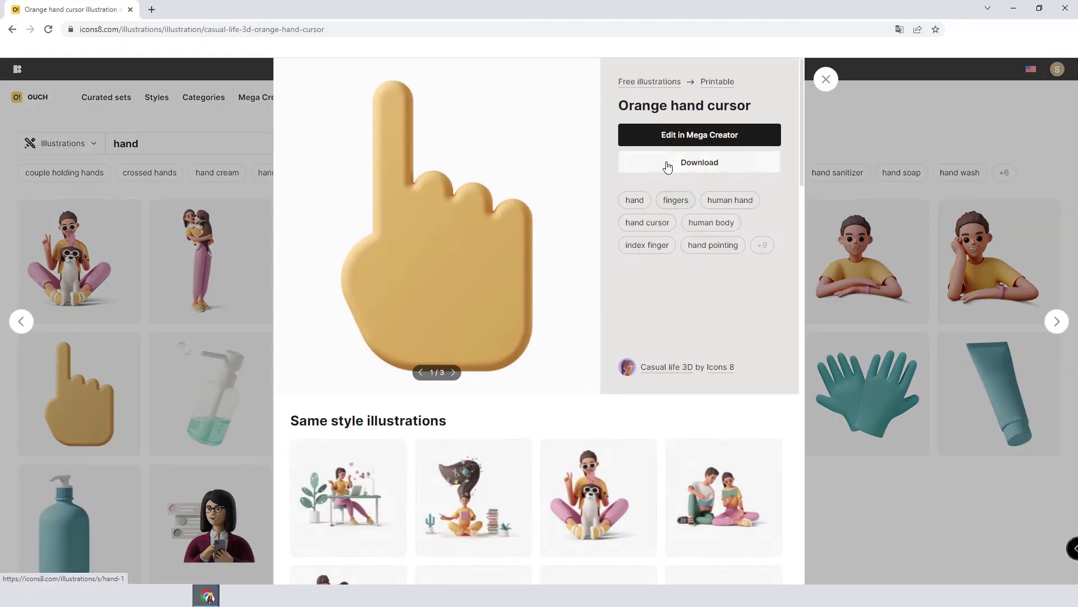
left_click(668, 167)
left_click(446, 365)
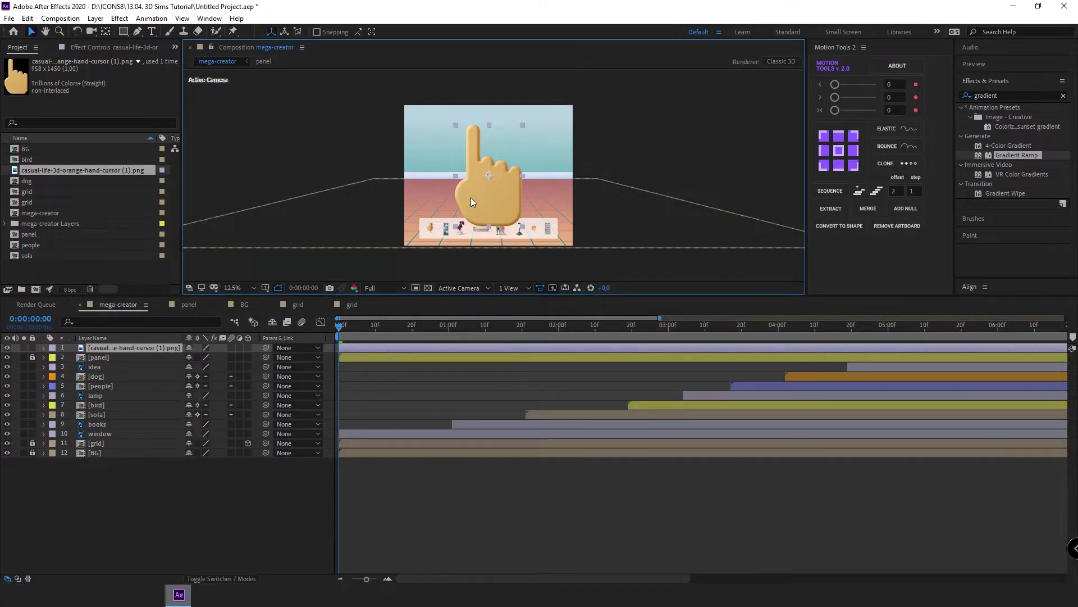
Step: Remove the hand layer from mega-creator and add the hand image to the panel precomp
key("Delete")
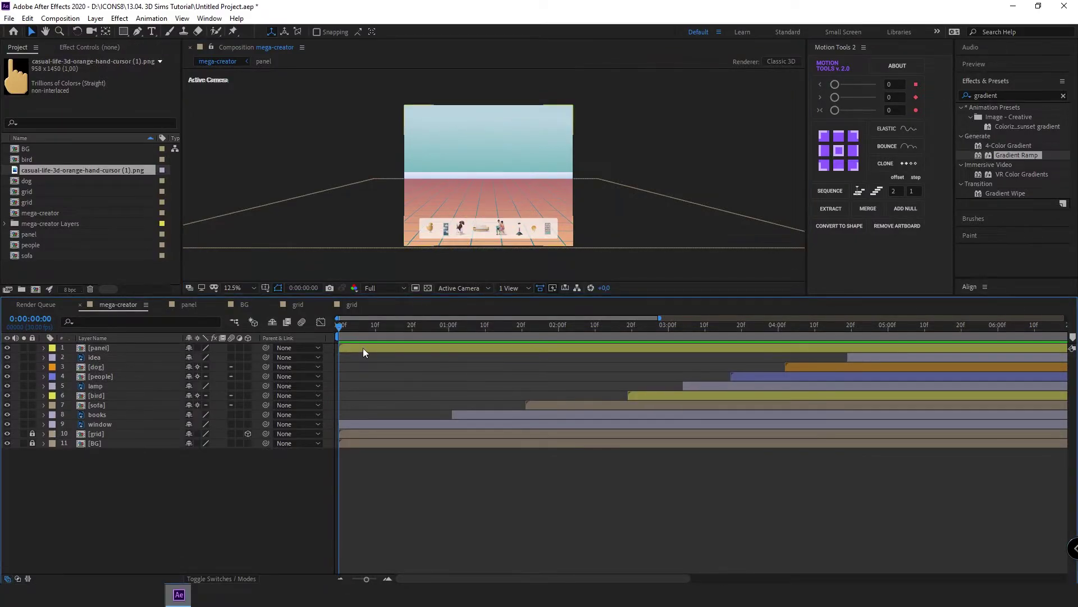
double_click(363, 348)
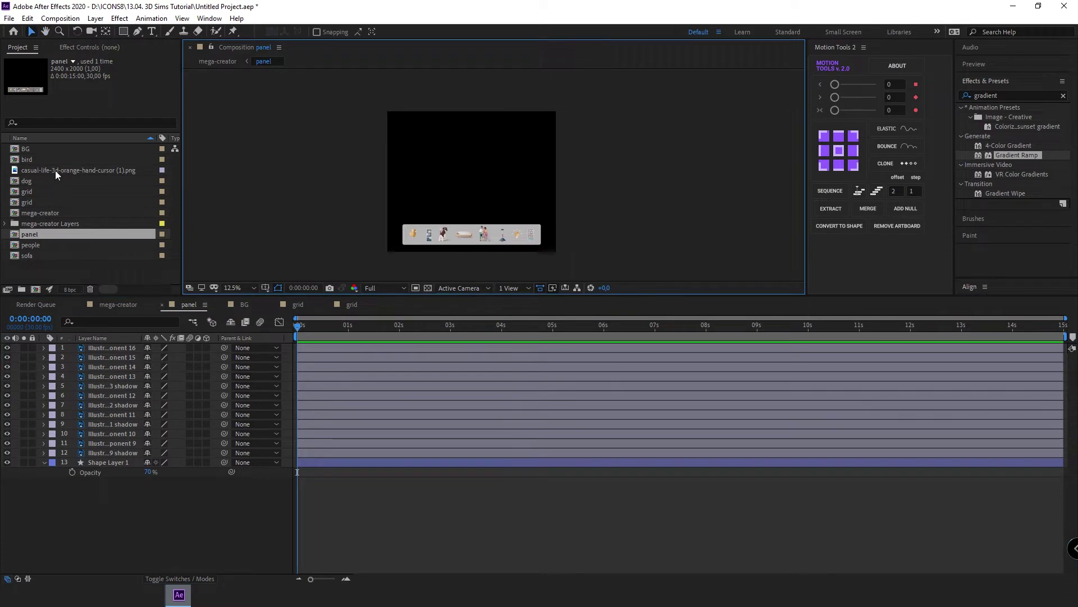
left_click_drag(55, 171, 302, 246)
Step: Scale the hand to 19%, place it under the second icon and give it a Yellow label
key("s")
left_click_drag(163, 357, 135, 357)
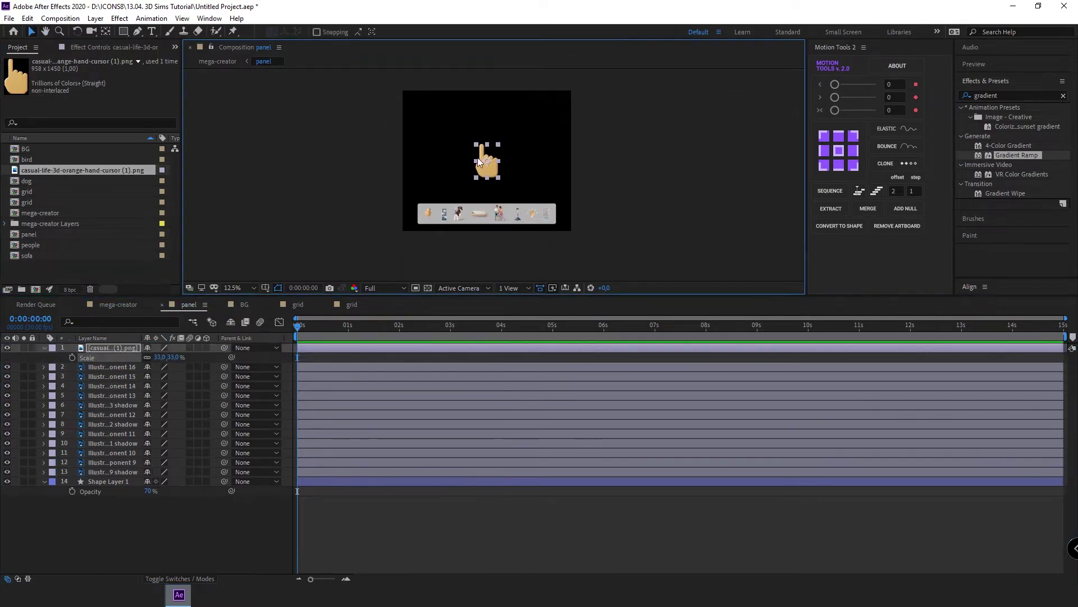
scroll(479, 163, "up", 1)
left_click_drag(479, 162, 530, 228)
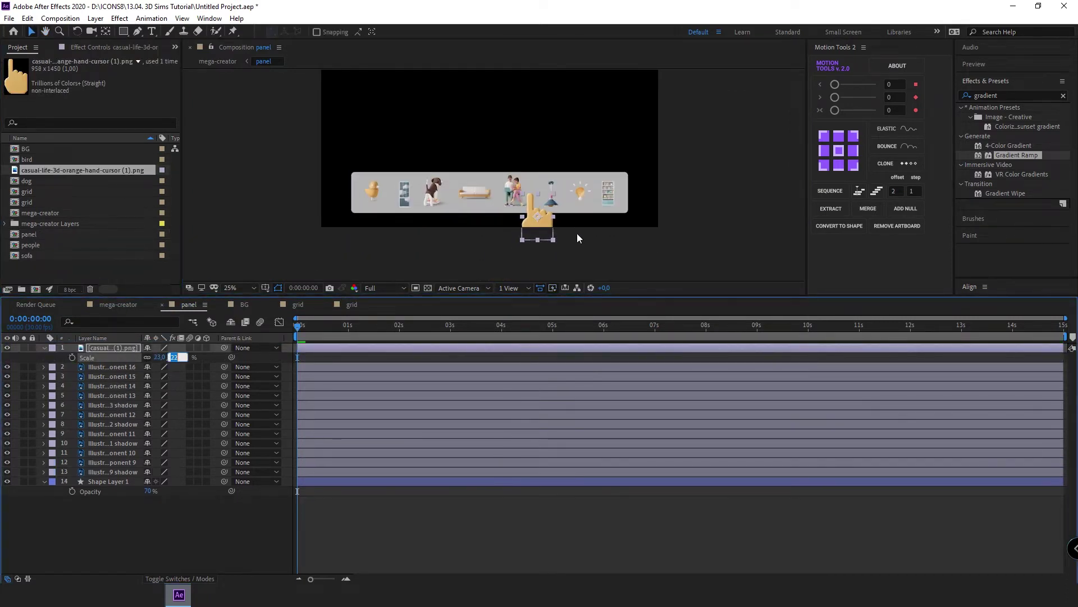
type("19")
key("Return")
left_click_drag(531, 234, 413, 240)
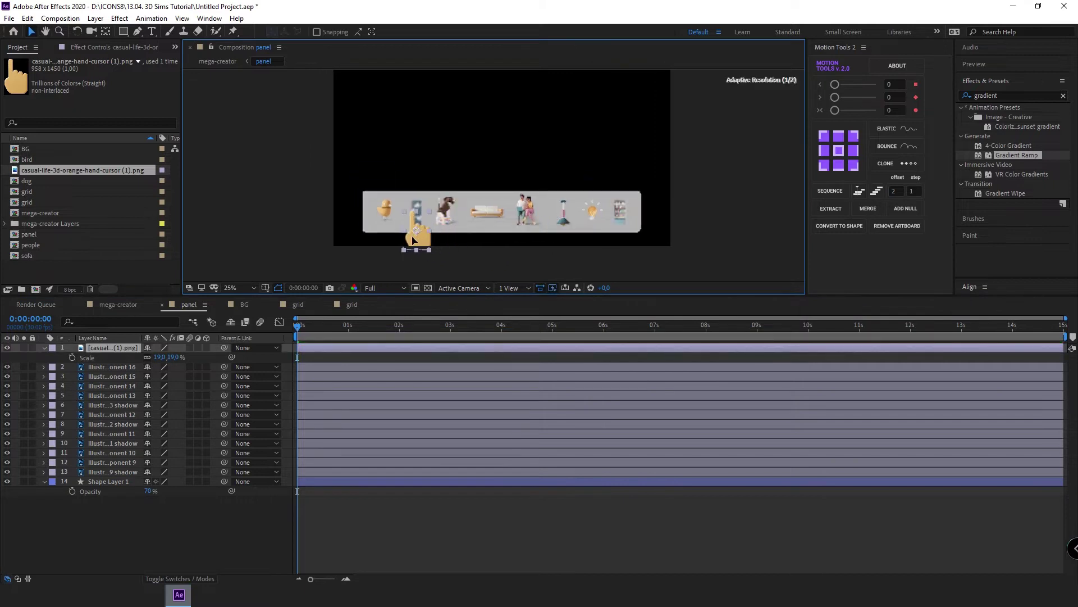
left_click(52, 347)
left_click(63, 165)
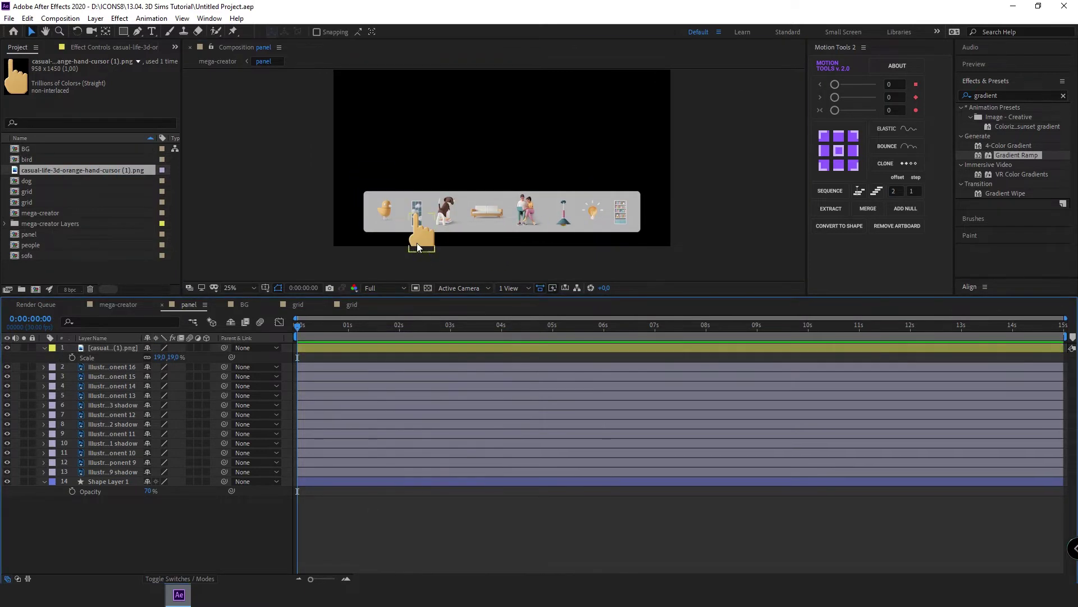
Step: Keyframe the hand's Position rising from below to the icon by the 1-second mark
mouse_move(381, 260)
left_mouse_down()
mouse_move(442, 307)
mouse_move(425, 247)
mouse_move(419, 280)
mouse_move(421, 247)
left_mouse_up()
key("alt+shift+p")
left_click(324, 325)
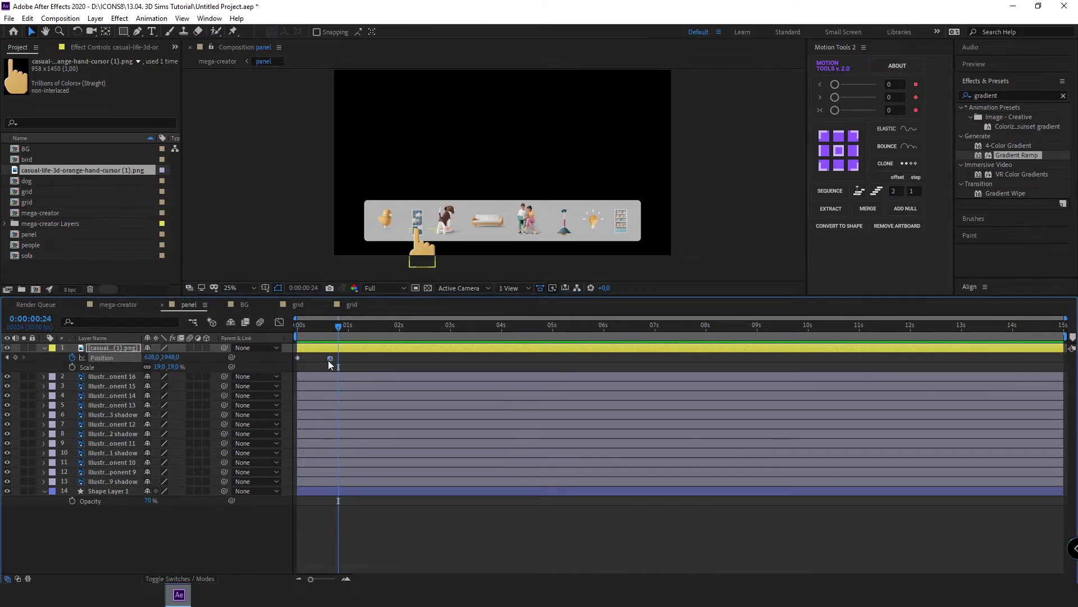
key("Page_Down")
key("Page_Down")
key("Page_Down")
left_click_drag(324, 357, 331, 357)
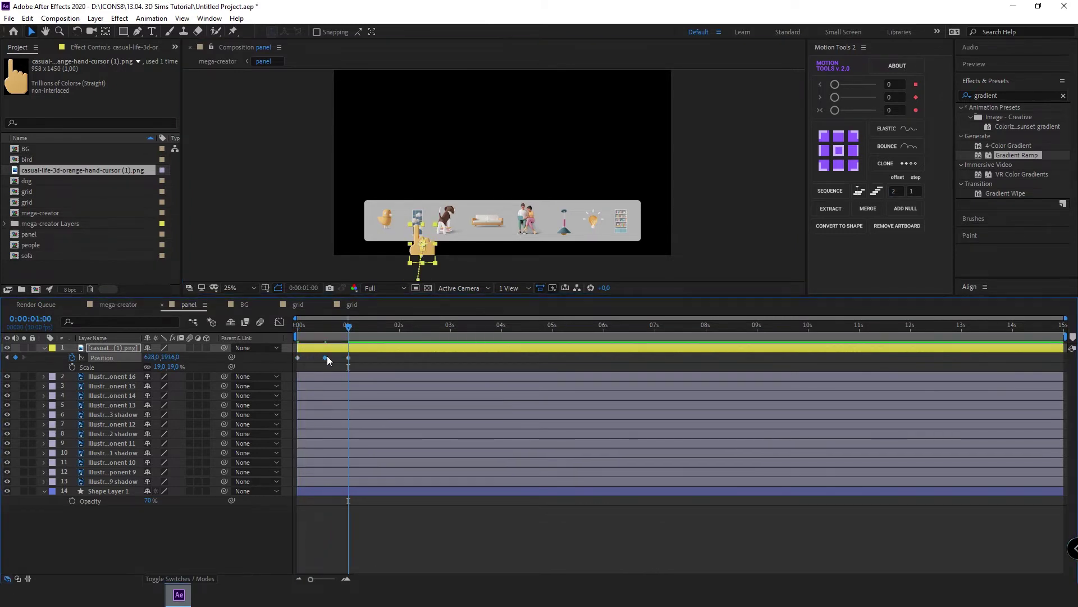
key("space")
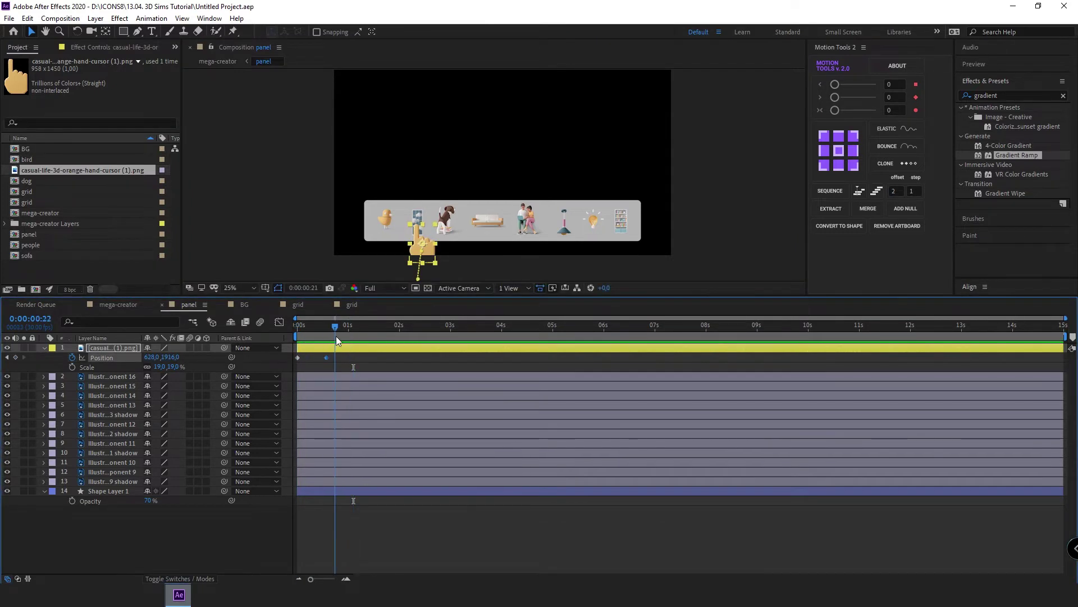
Step: Add a 16% Scale tap keyframe to the hand and Easy Ease all its keyframes
key("alt+shift+s")
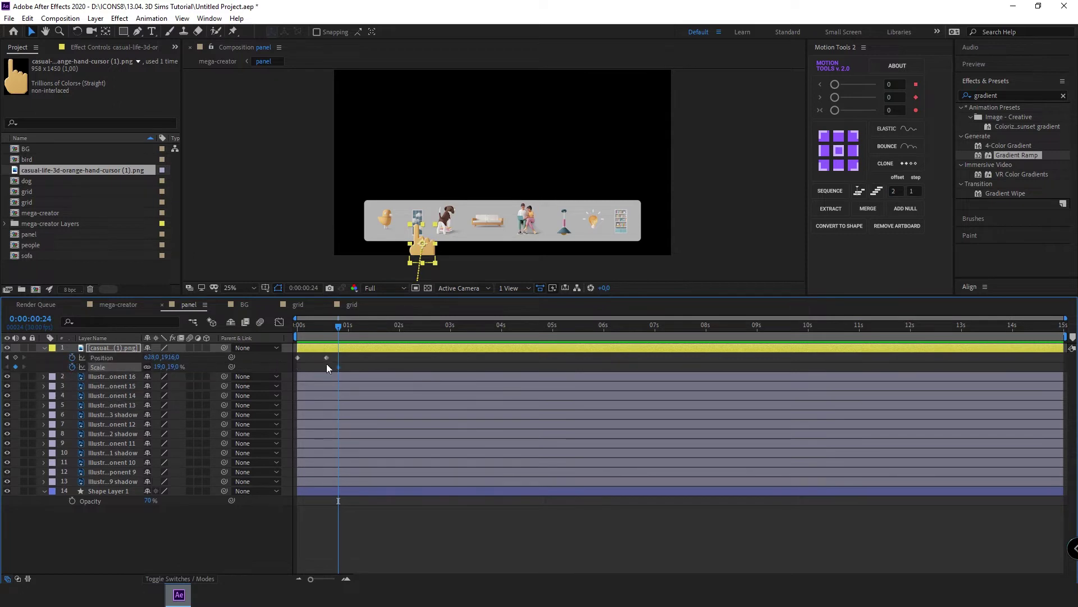
left_click(160, 366)
type("16")
key("Tab")
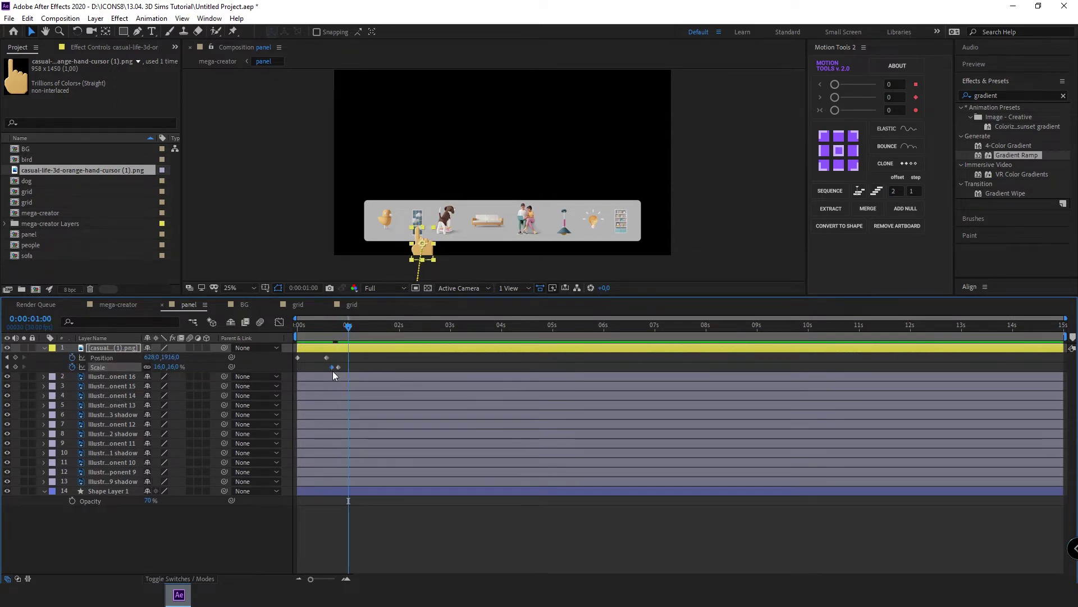
left_click_drag(358, 354, 306, 373)
key("F9")
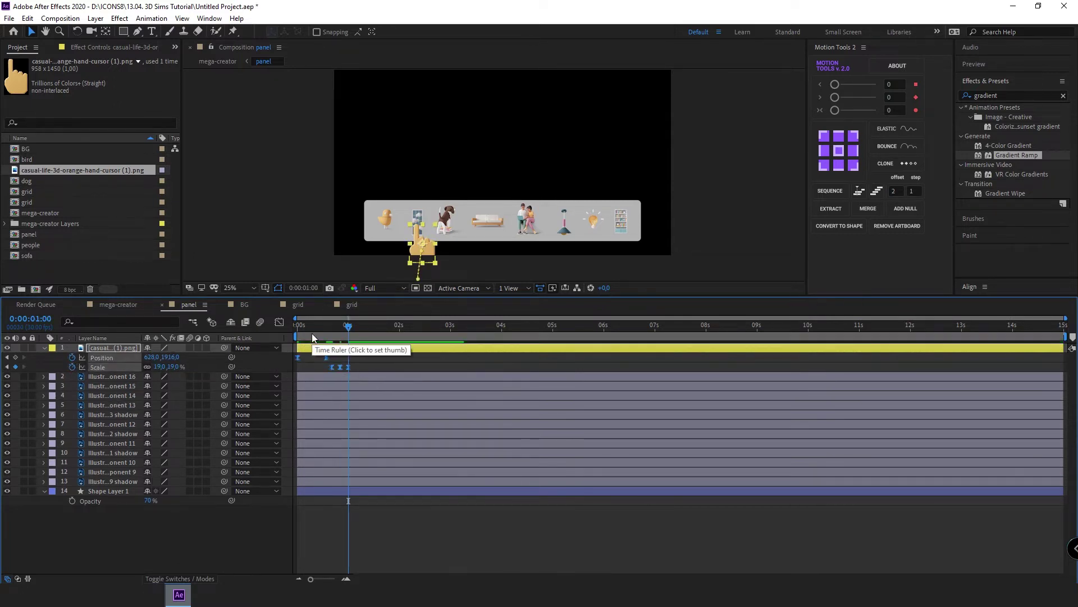
left_click_drag(311, 332, 332, 336)
Step: Keyframe the icon's Scale pulse back to 100% and delay it by about 3 frames
left_click(266, 462)
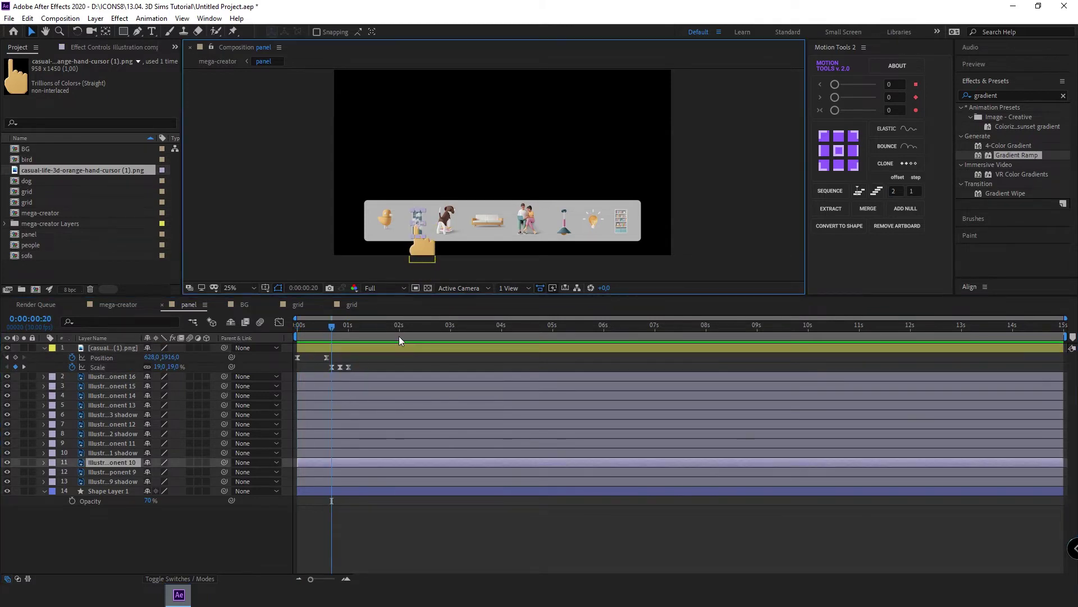
key("s")
key("alt+shift+s")
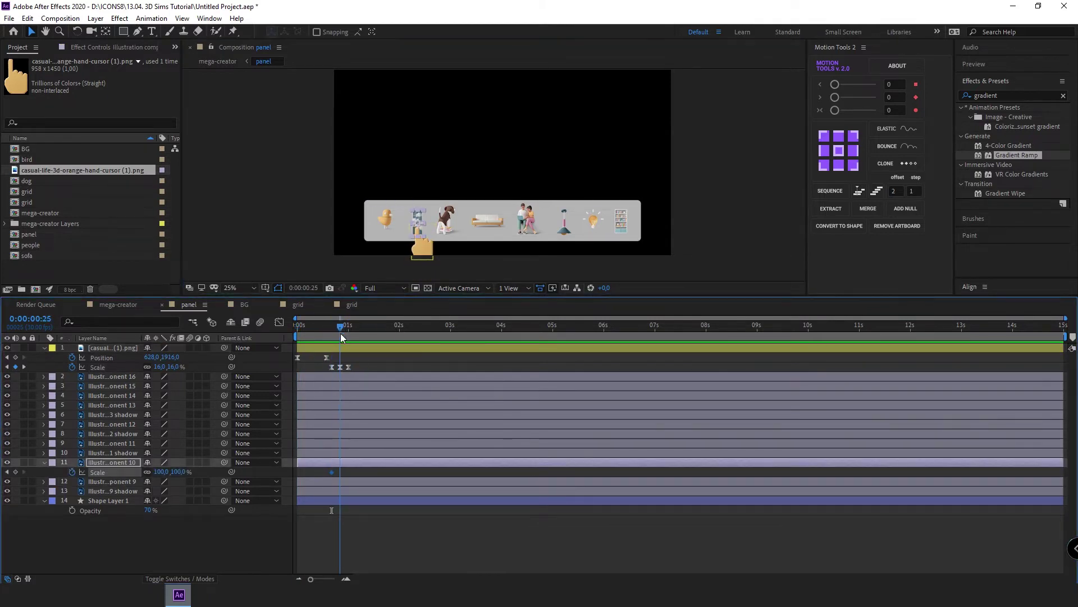
key("Return")
key("k")
left_click_drag(352, 470, 314, 477)
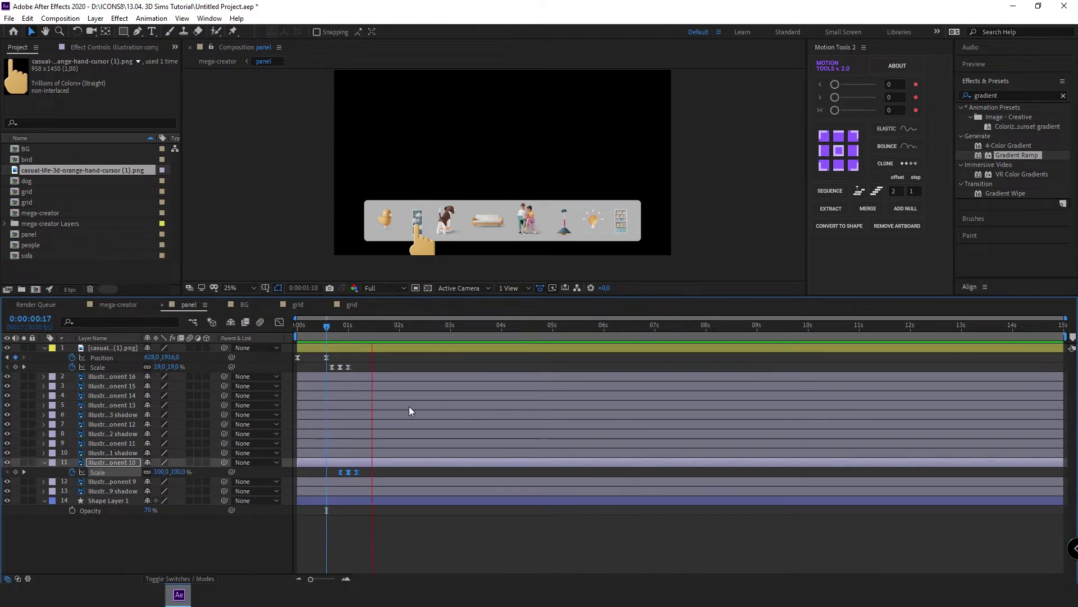
left_click_drag(342, 473, 347, 473)
Step: Return to the mega-creator comp and preview the room animation
key("shift+Escape")
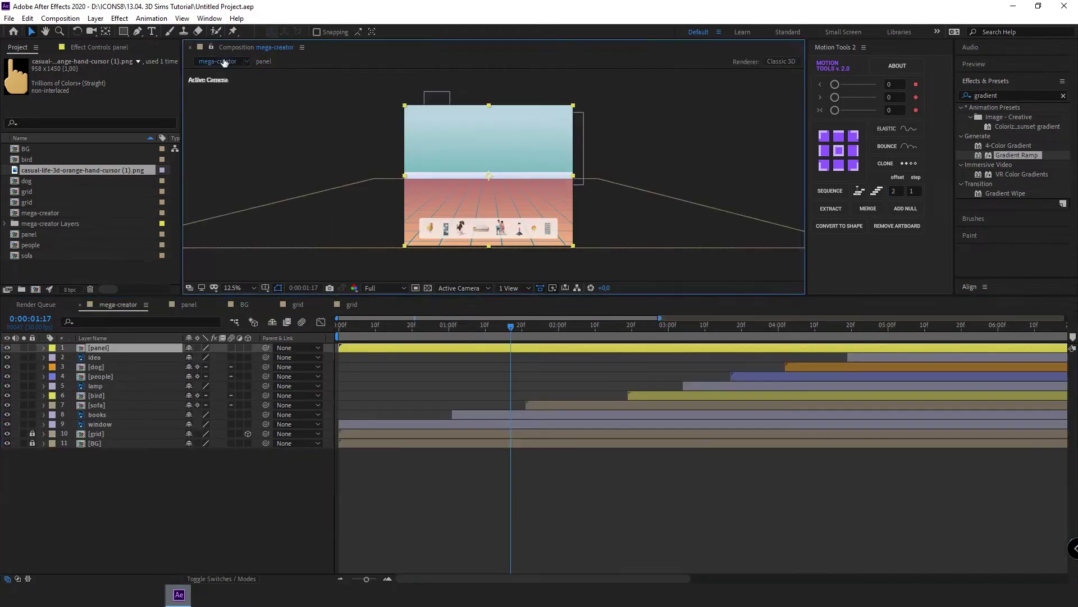
key("period")
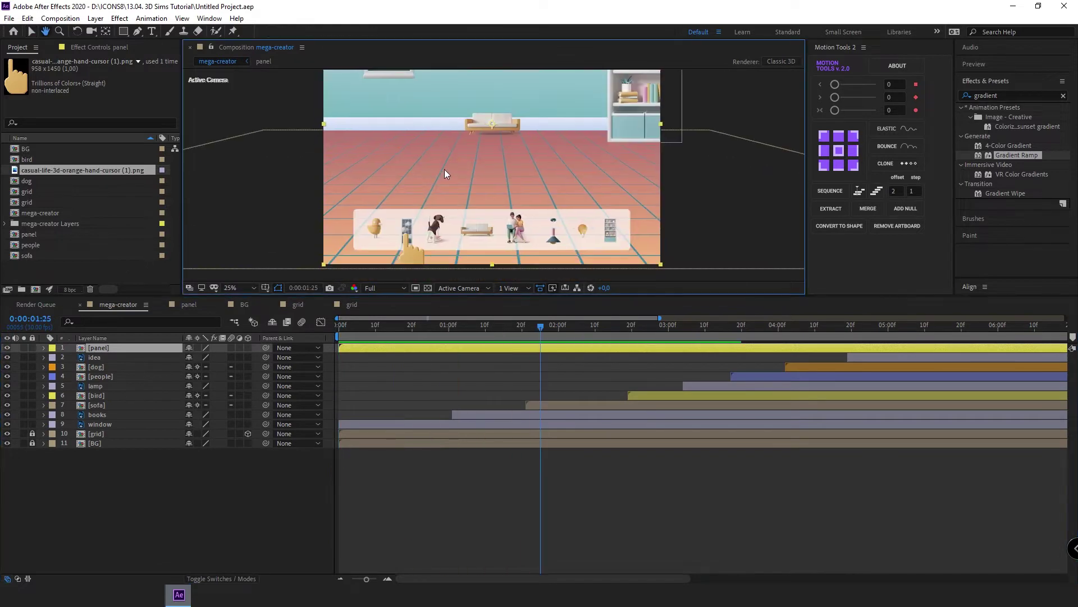
key("comma")
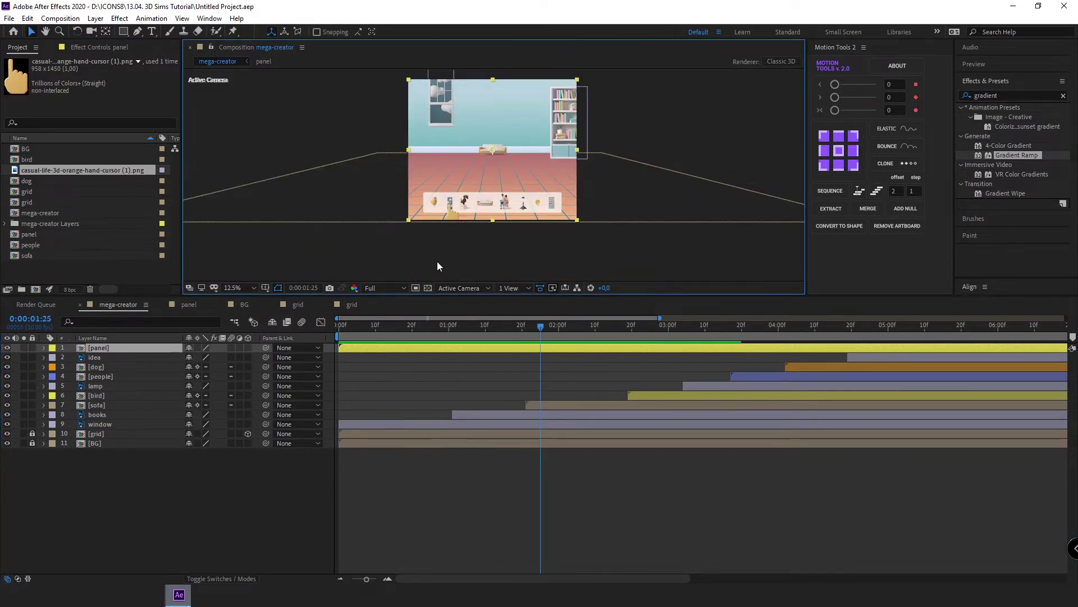
key("space")
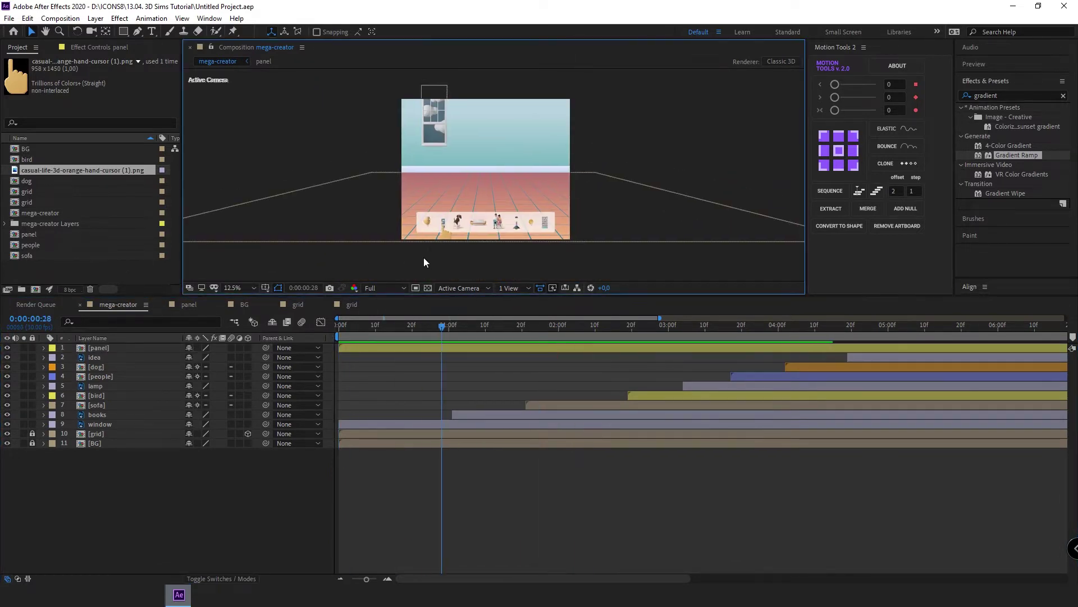
key("period")
key("space")
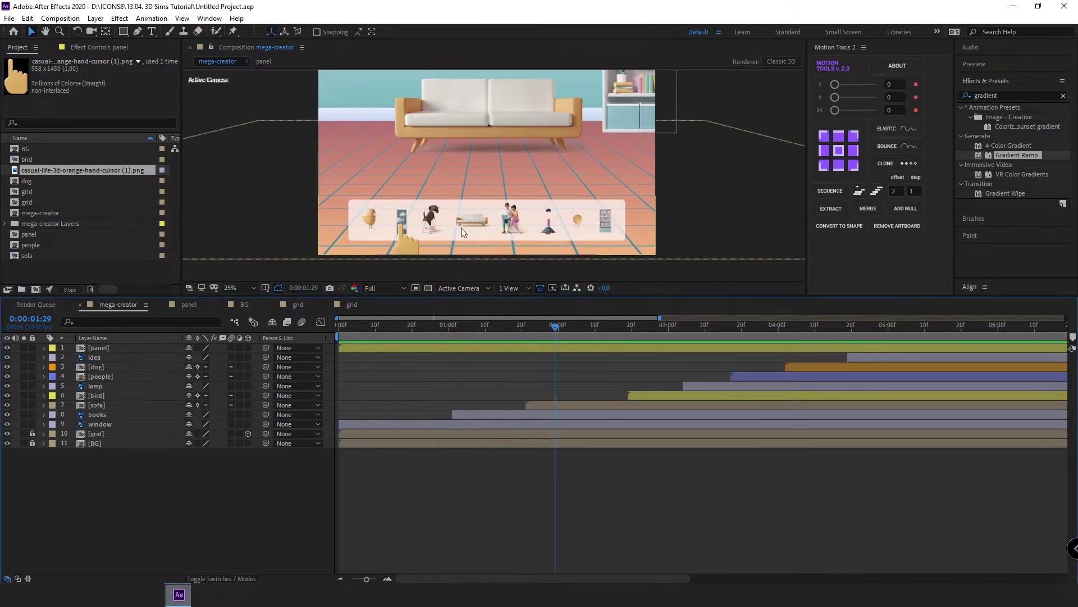
key("comma")
key("Home")
Step: Shift the idea-through-window layers later and open the panel composition
left_click(95, 424)
left_click(95, 357, "shift")
left_click_drag(368, 426, 565, 429)
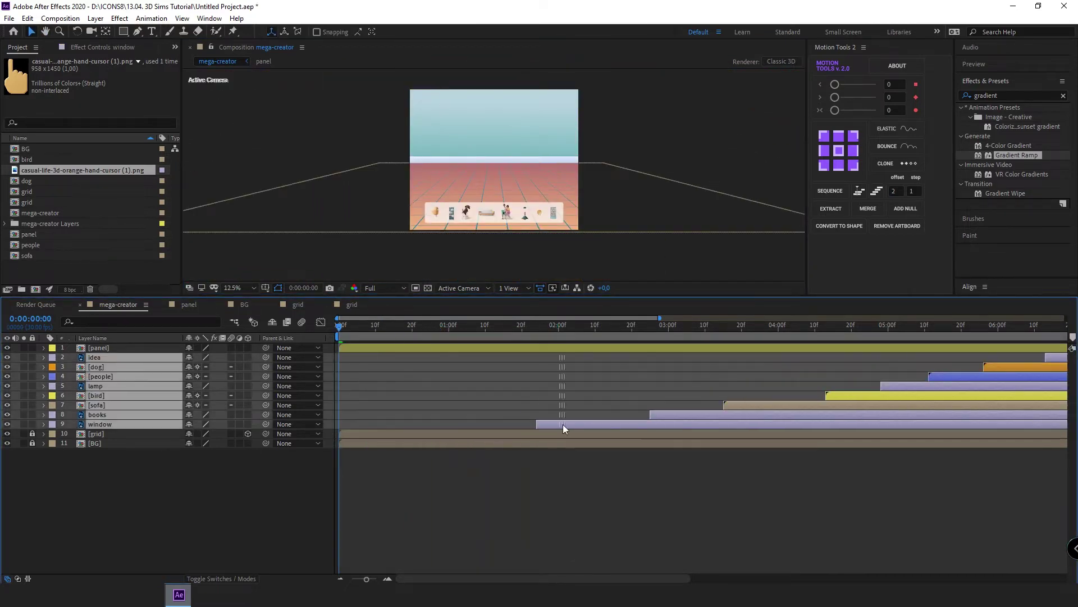
double_click(406, 350)
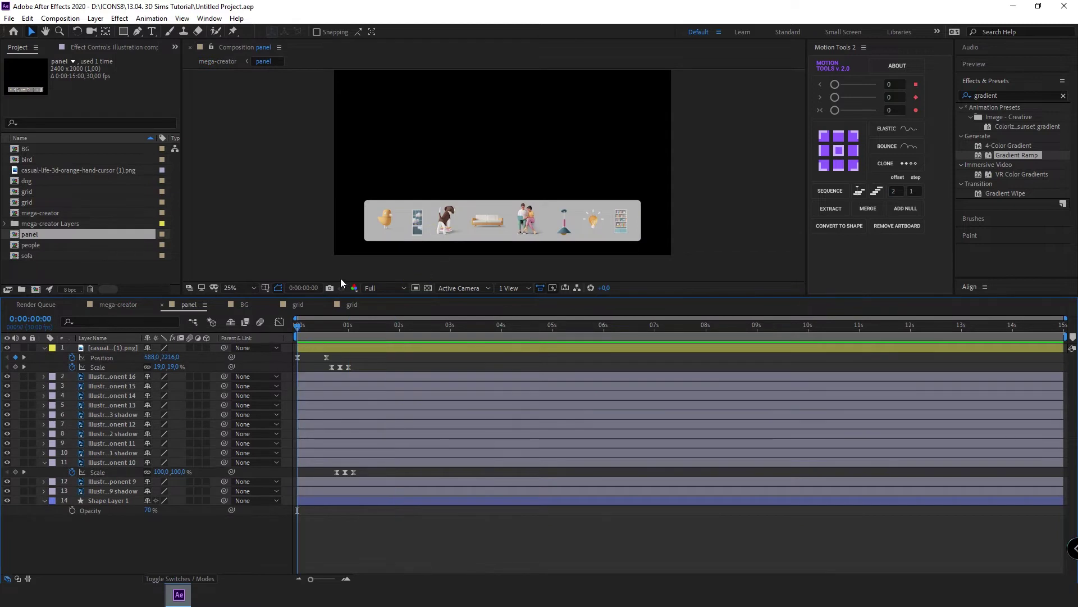
Step: Preview the hand's taps, then shift the hand and icon keyframes slightly earlier
key("space")
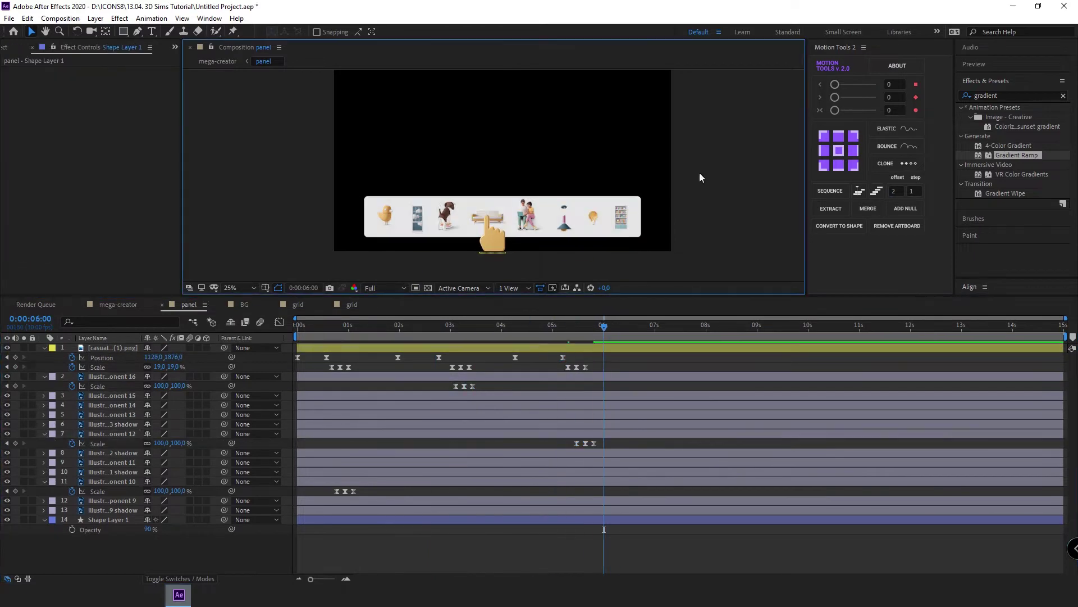
left_click_drag(641, 349, 556, 449)
left_click_drag(562, 357, 548, 358)
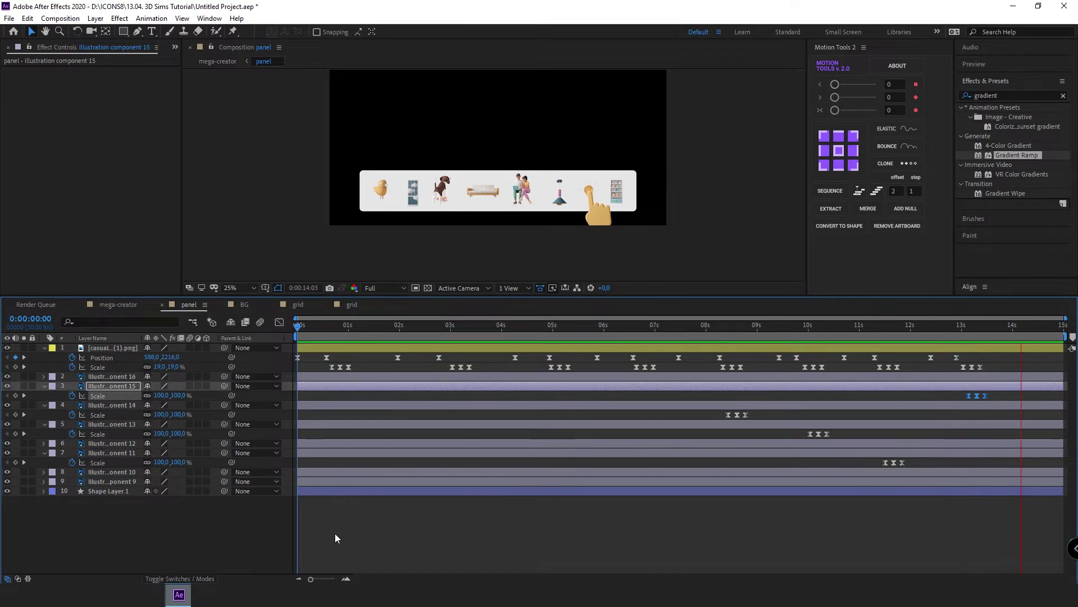
Step: In the mega-creator composition, start the window earlier, start the books at the current frame, and shift later items about 4 seconds later
left_click(217, 60)
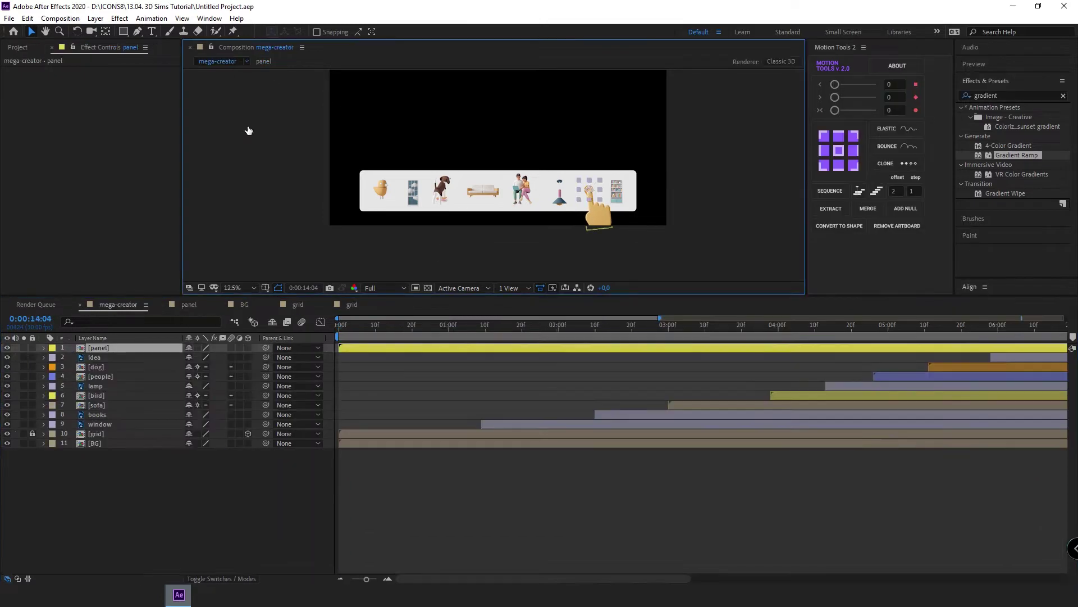
left_click_drag(509, 424, 476, 424)
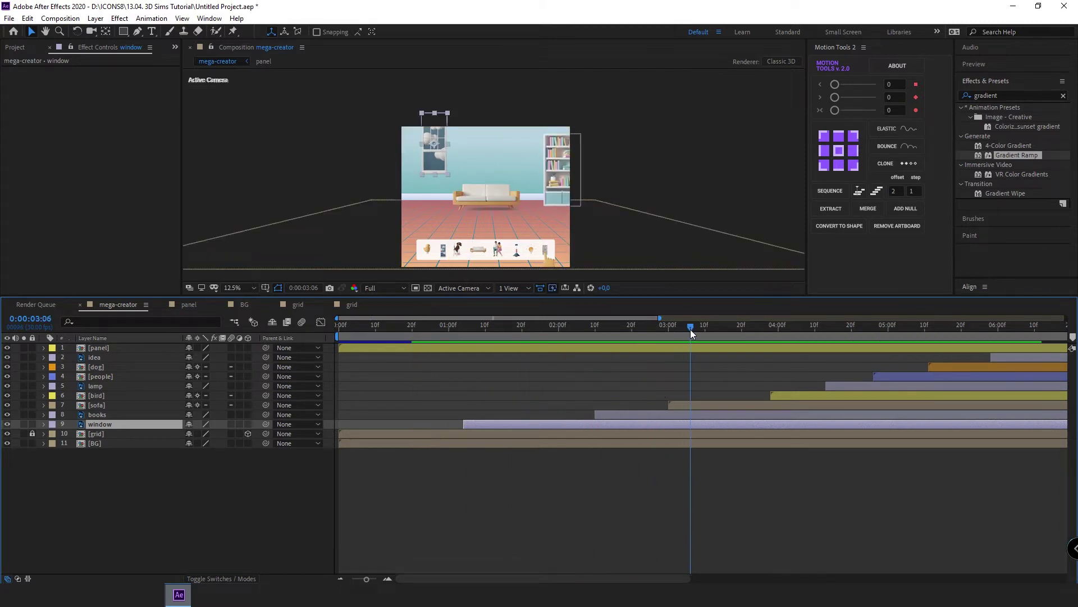
left_click_drag(630, 415, 824, 405)
key("minus")
left_click_drag(611, 371, 795, 405)
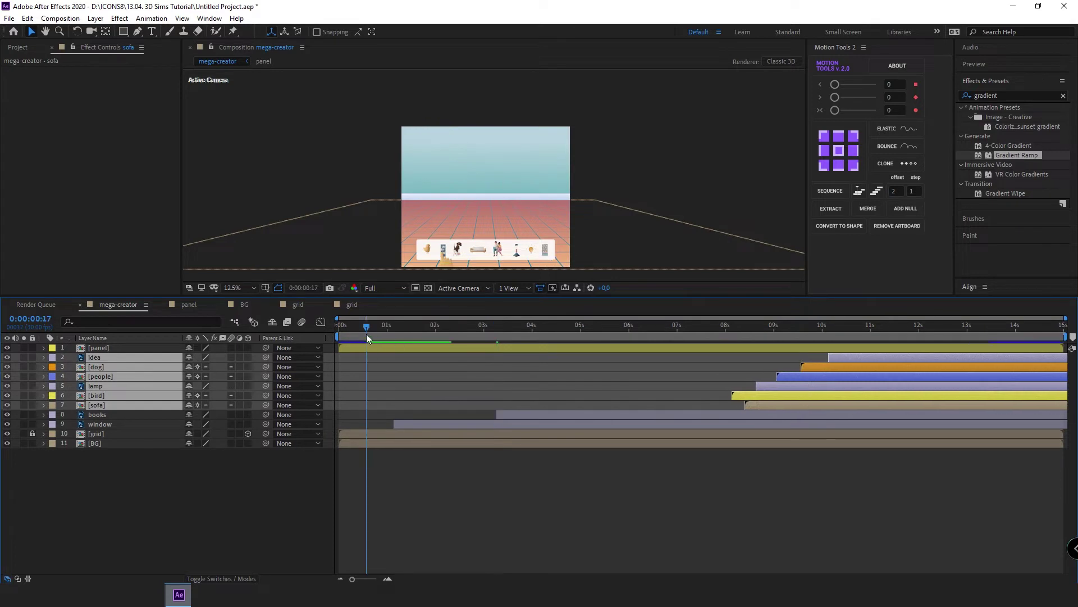
Step: Preview the room animation with the whole composition fitted in the viewer
key("space")
left_click(239, 288)
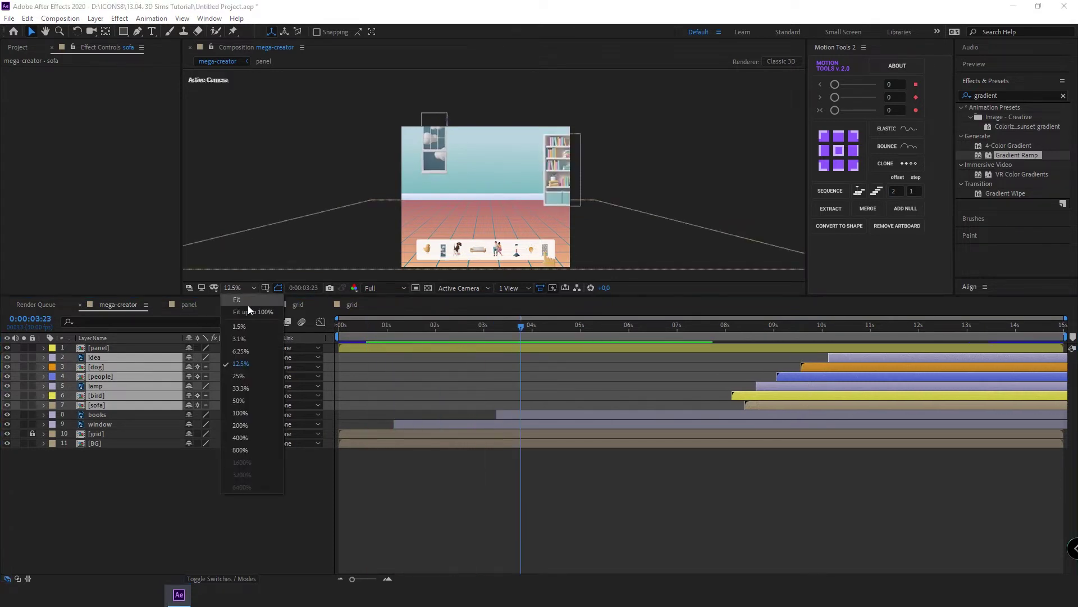
left_click(247, 301)
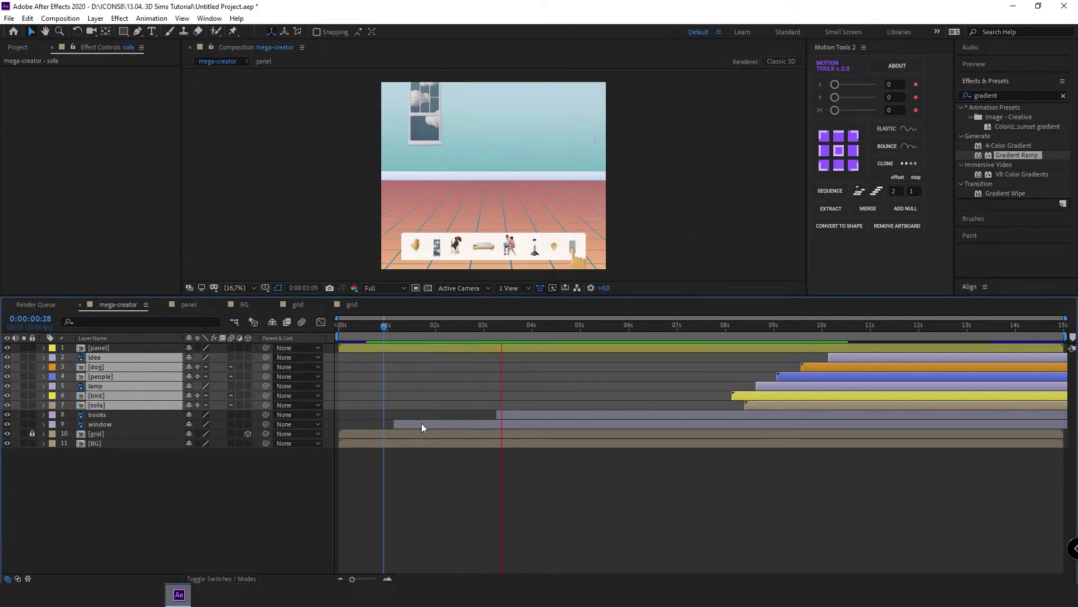
Step: Make the sofa and bird appear earlier, and shift the idea, dog and people layers later
left_click(502, 465)
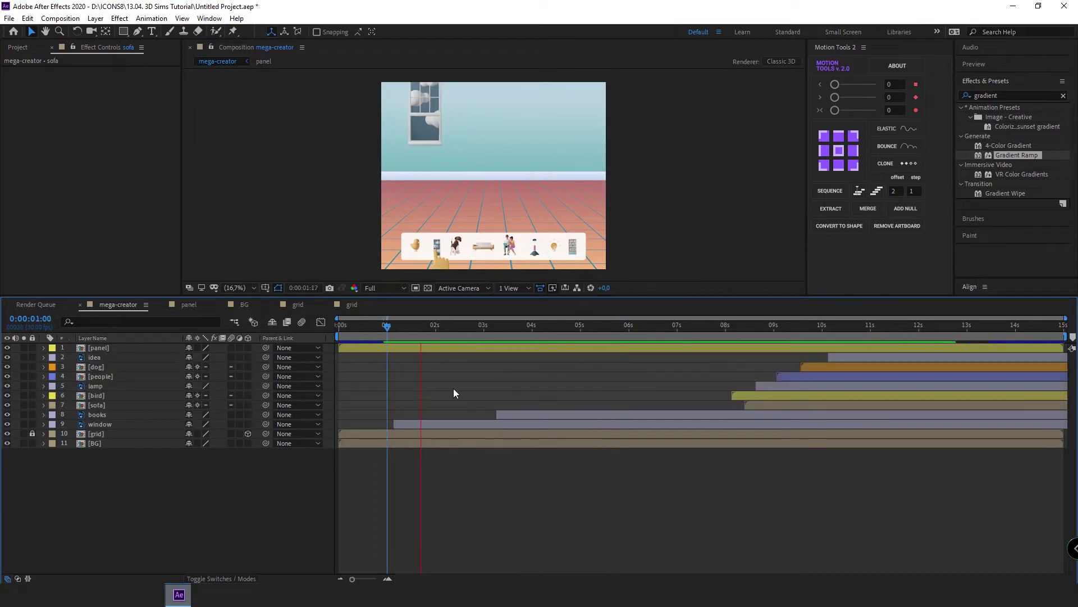
left_click_drag(745, 405, 663, 406)
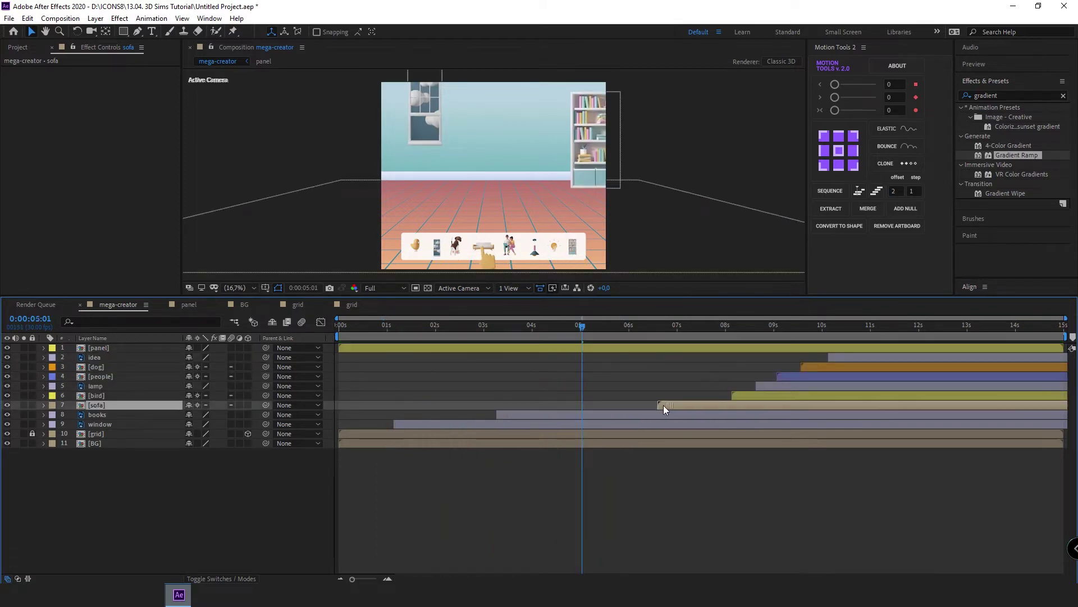
left_click_drag(598, 406, 602, 406)
left_click_drag(758, 395, 704, 395)
mouse_move(730, 353)
left_mouse_down()
mouse_move(814, 376)
mouse_move(948, 376)
left_mouse_up()
Step: Start the people layer at the current frame, shift the idea layer later, and save the project
left_click(731, 373)
key("[")
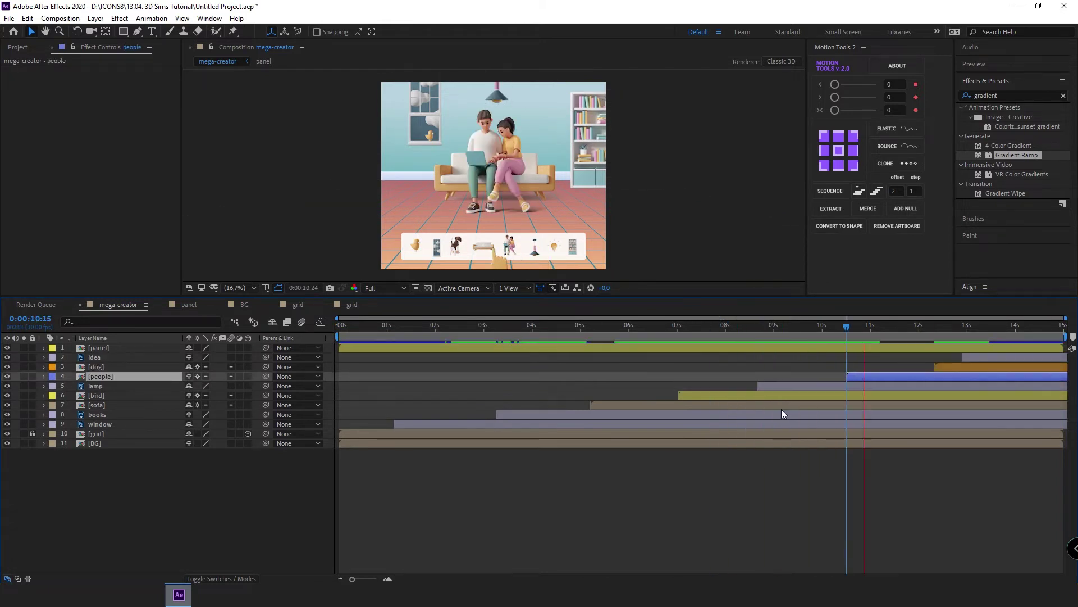
left_click_drag(966, 358, 984, 357)
left_click(606, 326)
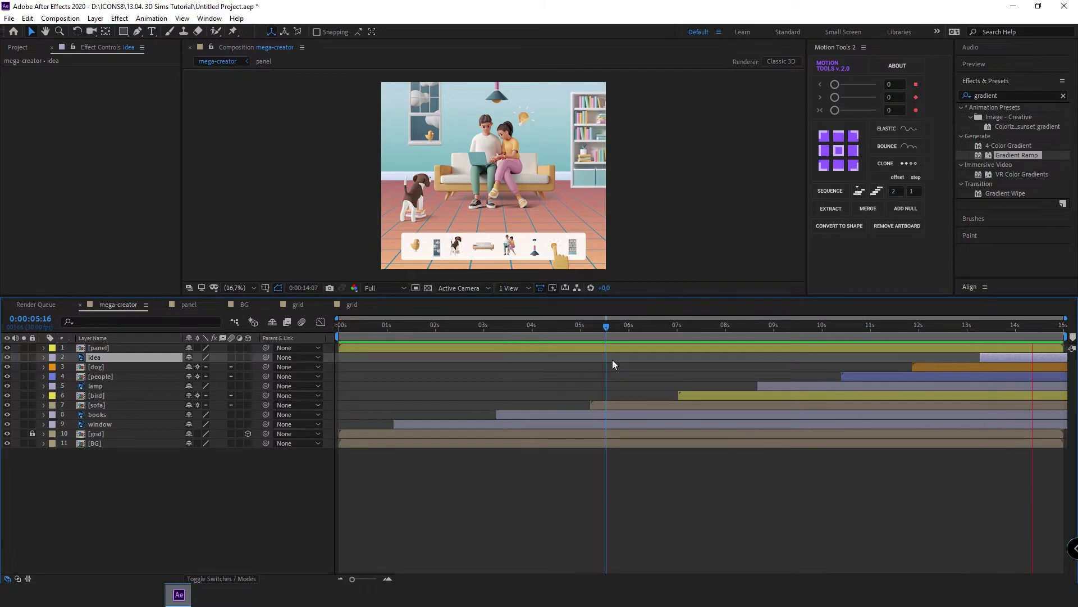
key("ctrl+s")
Step: Try a new composition duration in Composition Settings, then undo the change
left_click(793, 349)
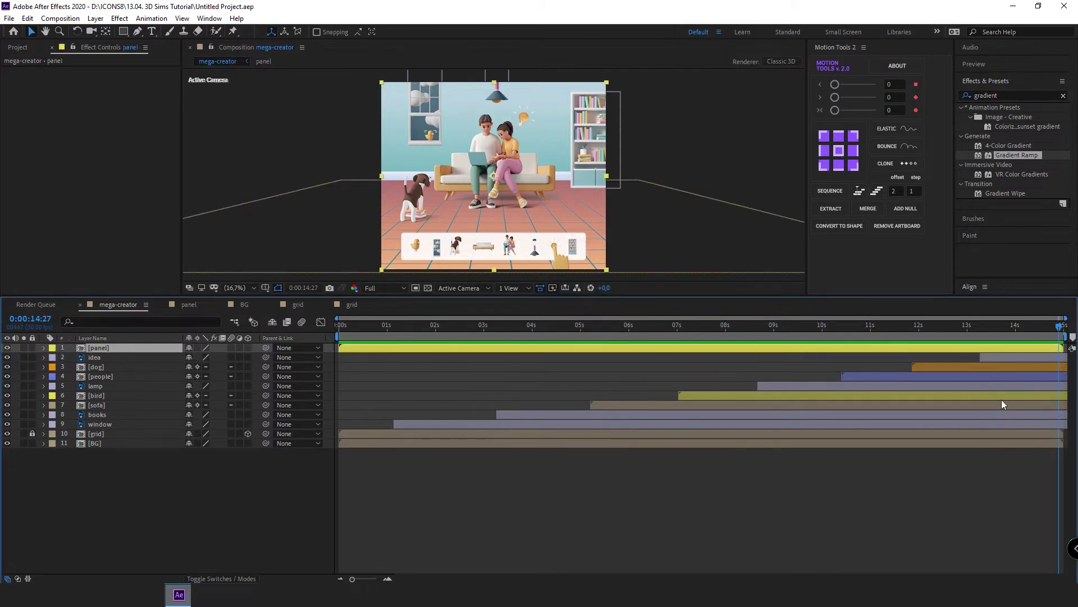
key("ctrl+k")
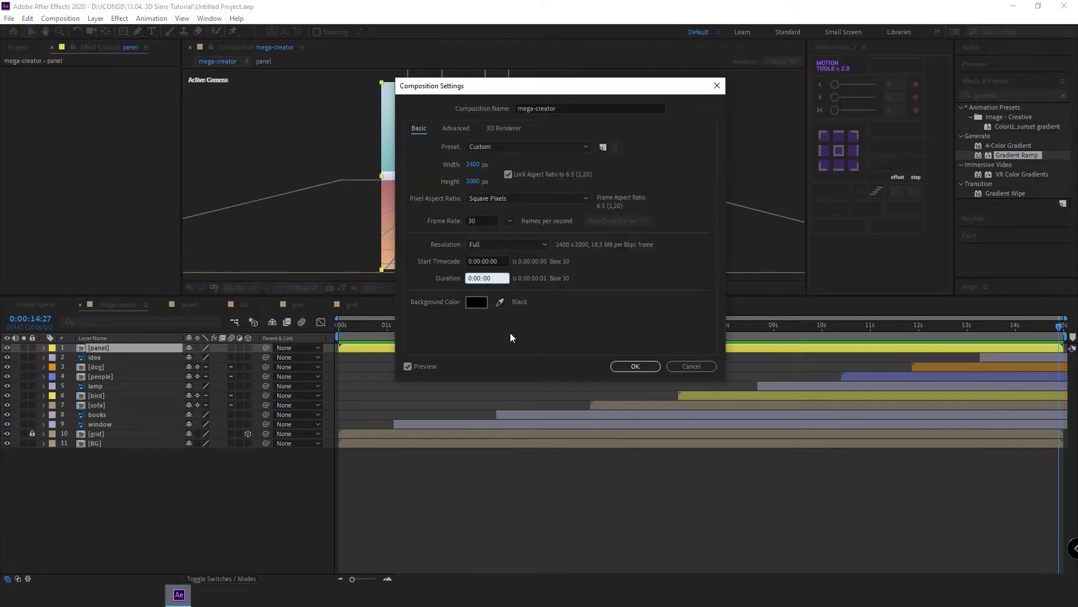
key("Return")
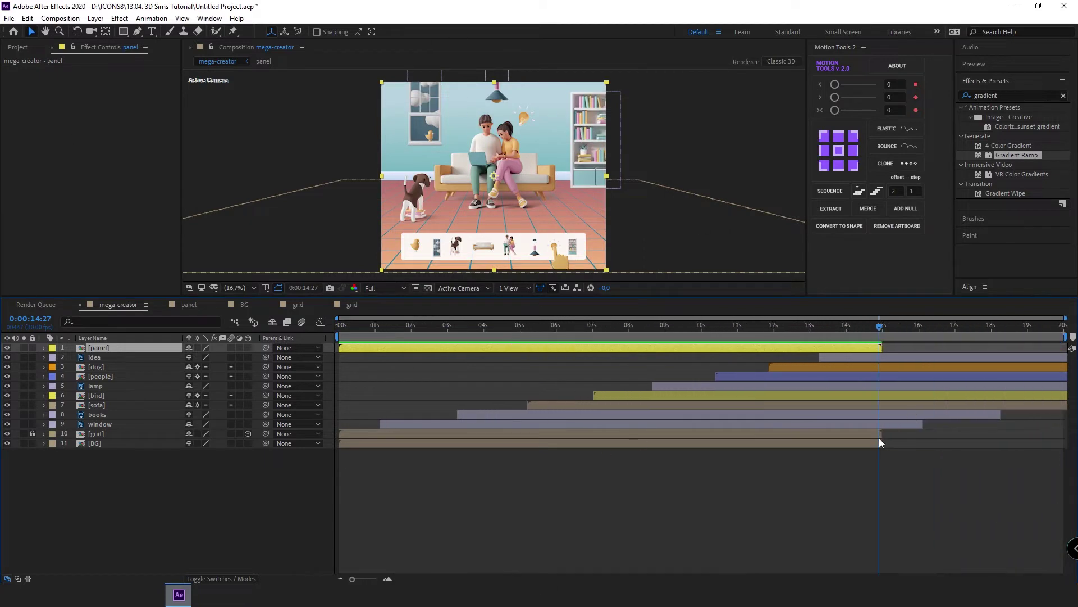
key("ctrl+z")
key("ctrl+Down")
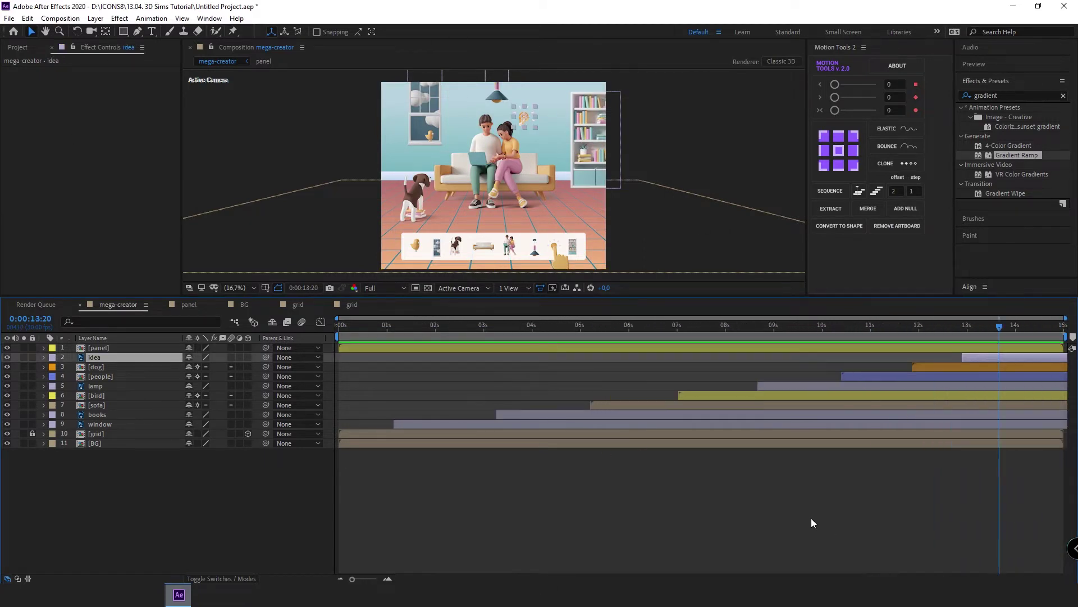
Step: Open the panel composition and select the hand keyframes from 8 to 13 seconds
key("Home")
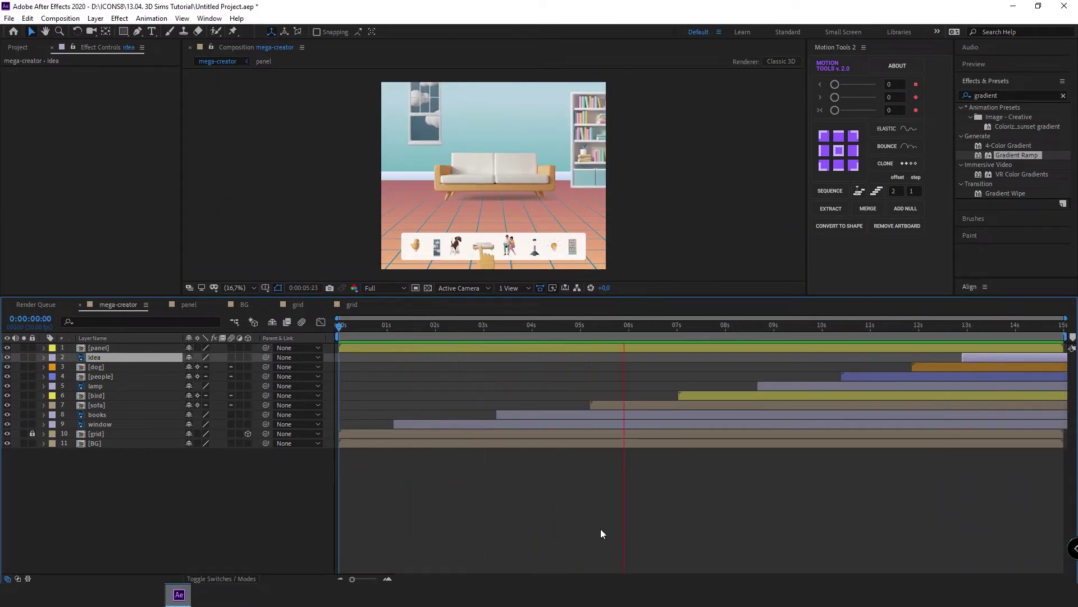
double_click(671, 347)
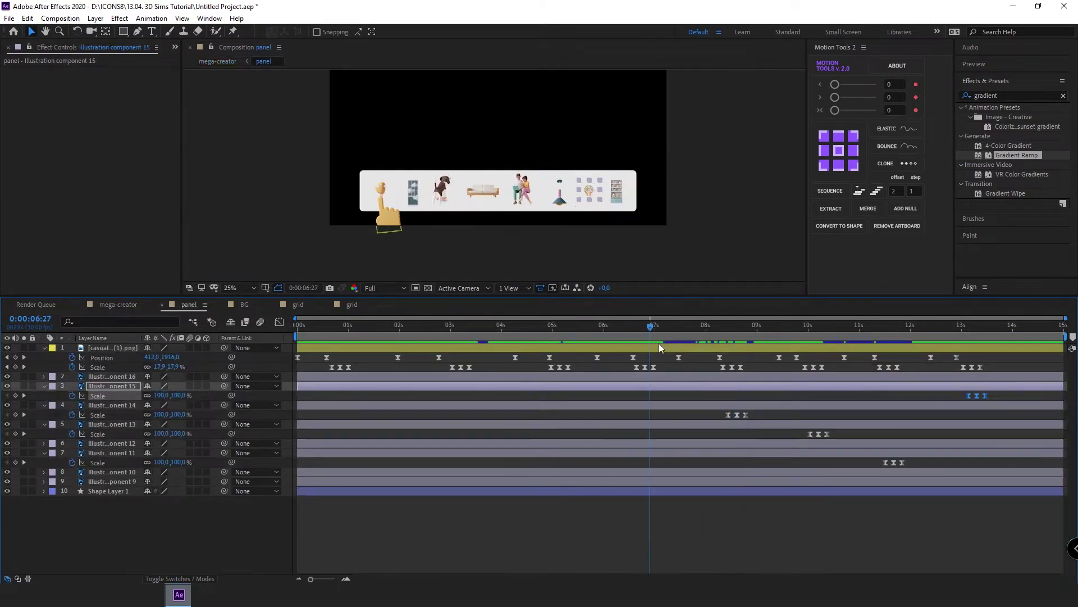
left_click_drag(707, 357, 983, 376)
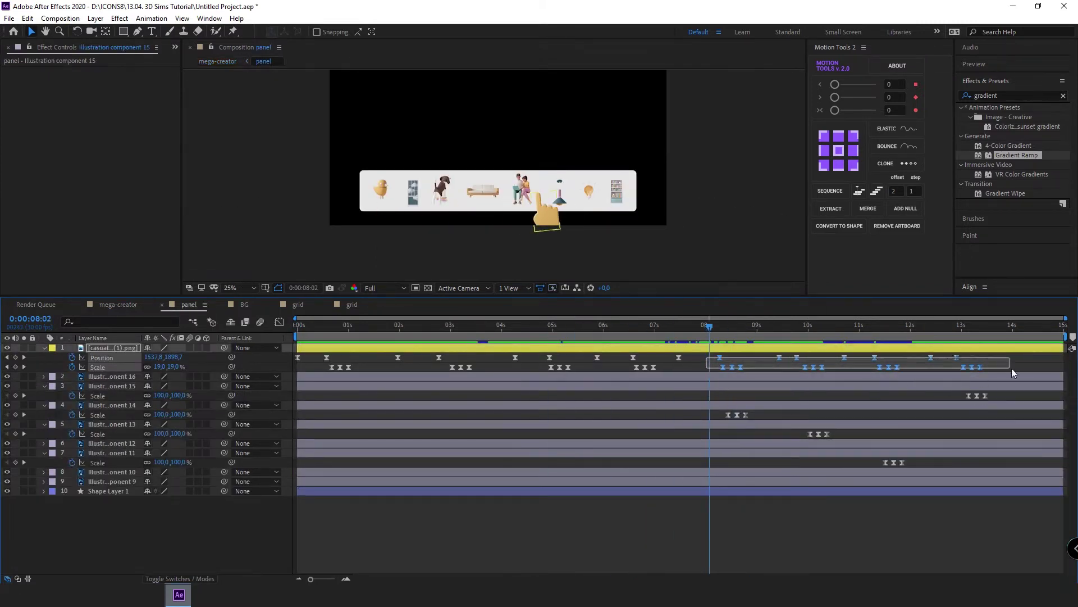
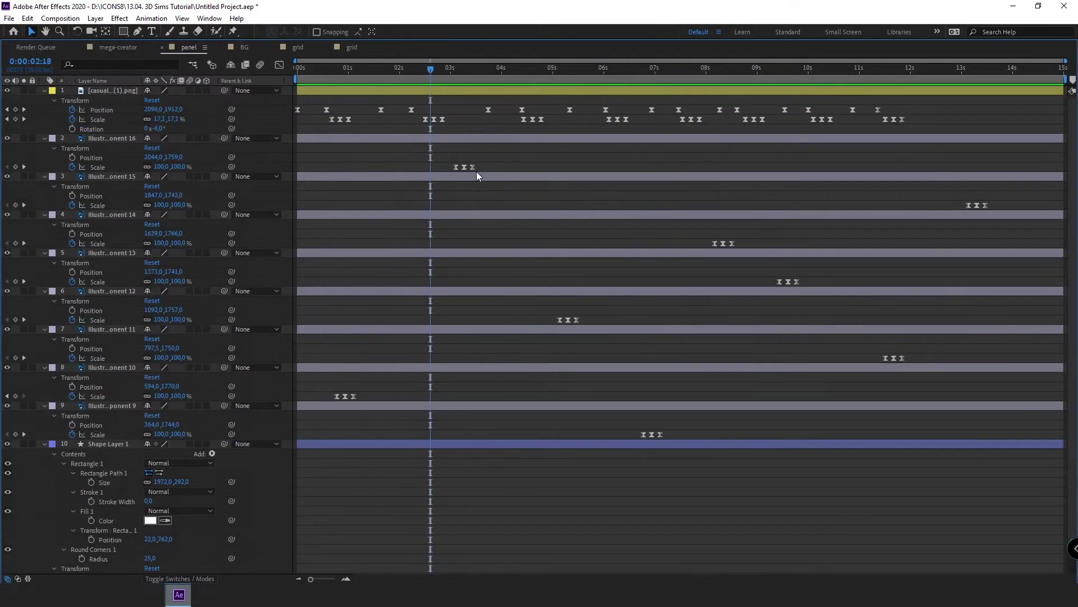
Step: Shift the panel icons' Scale keyframes to new times, including layer 3's to the playhead
left_click_drag(556, 320, 531, 319)
key("grave")
left_click_drag(968, 503, 887, 503)
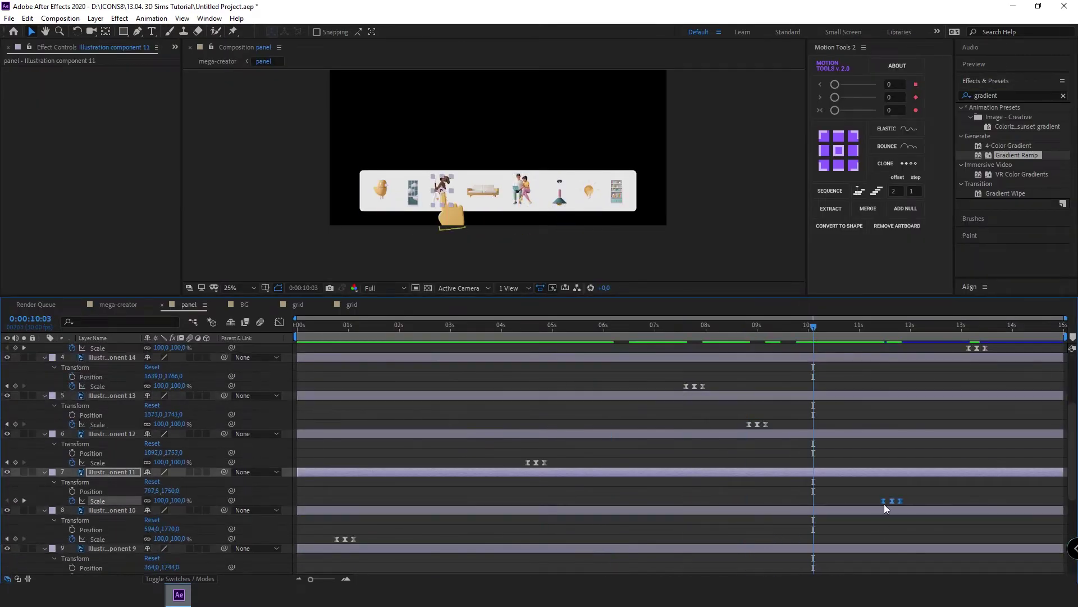
Step: Make the idea layer start at 11:23 in mega-creator and scrub through the room animation
scroll(884, 503, "down", 3)
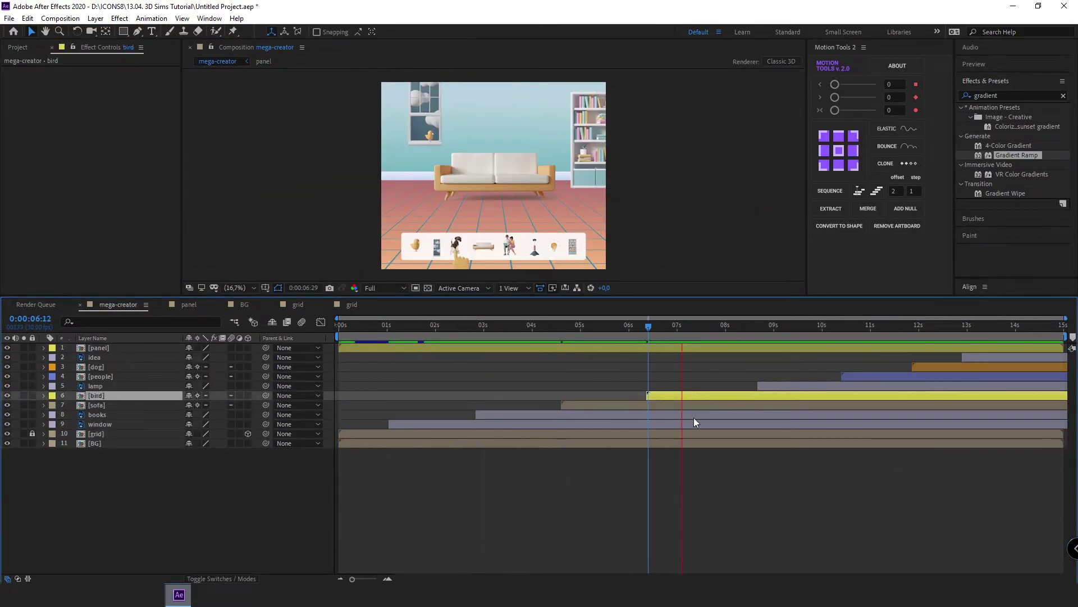
left_click_drag(989, 358, 934, 360)
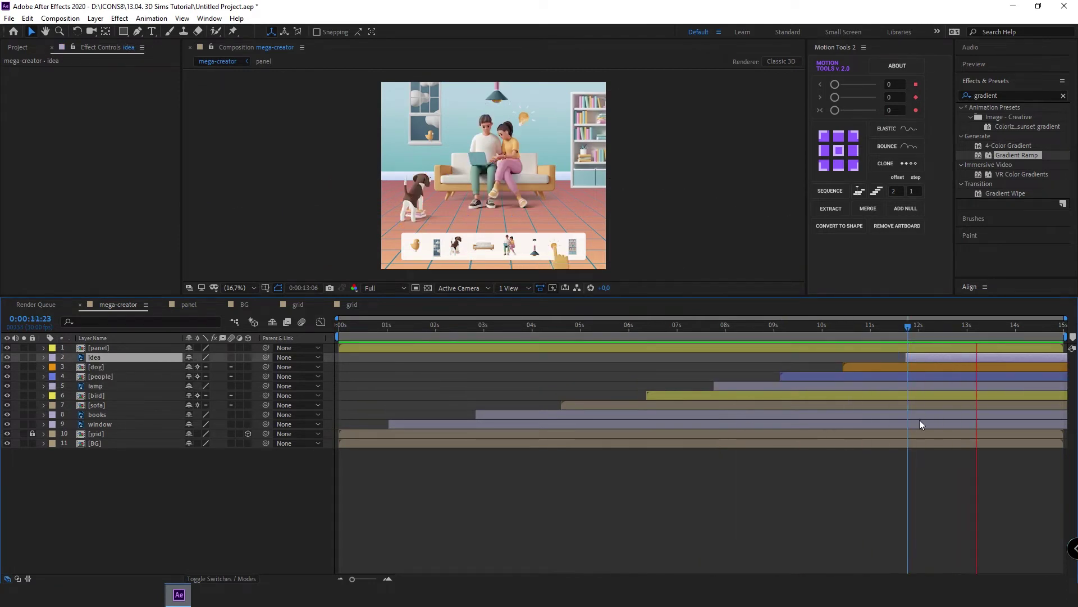
left_click_drag(386, 332, 580, 338)
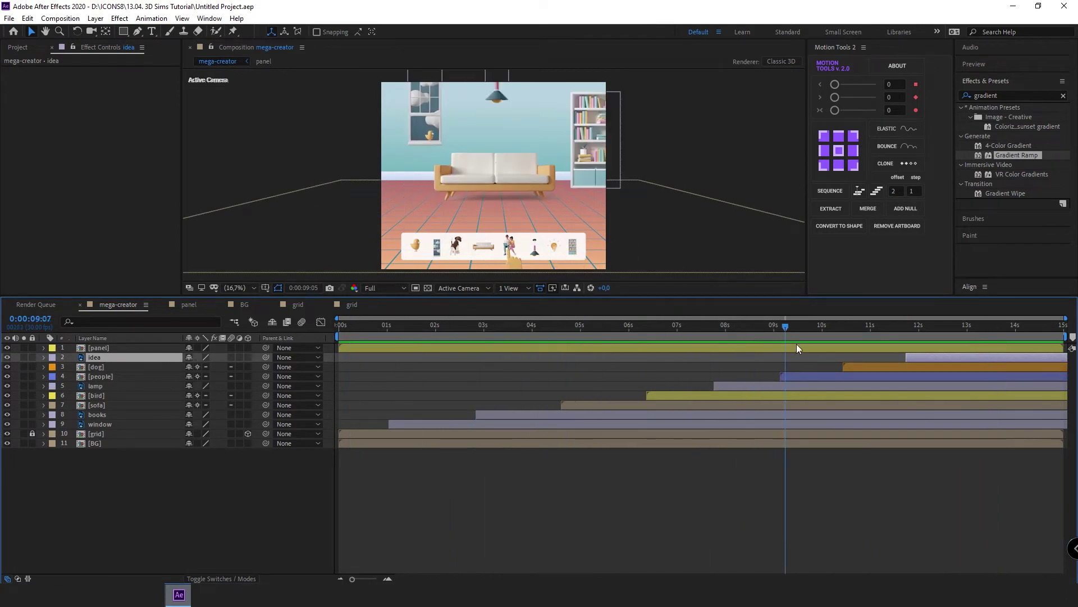
left_click_drag(797, 348, 946, 348)
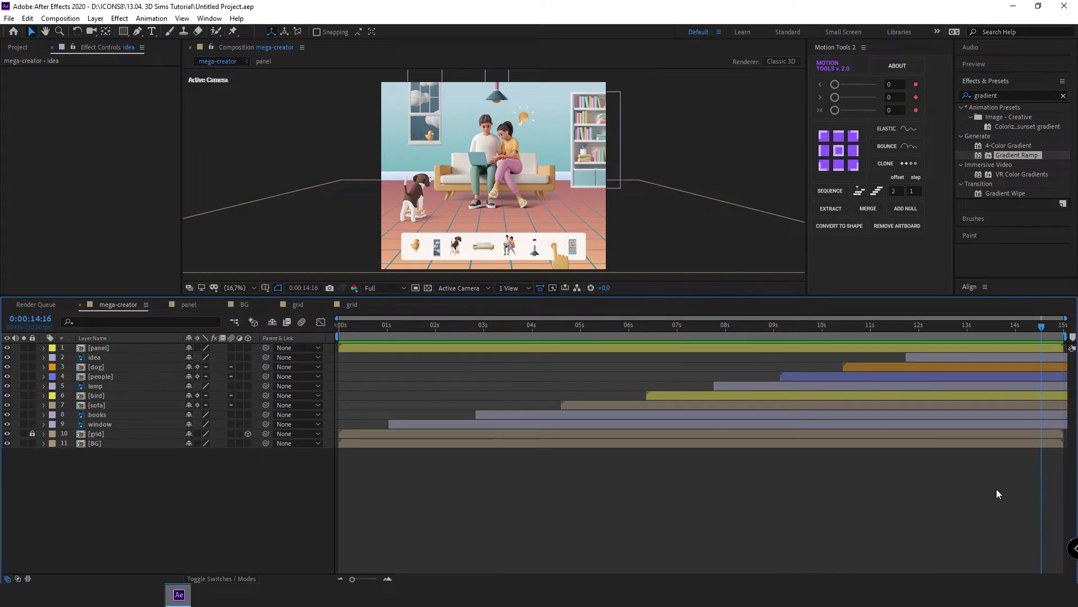
Step: From the composition start, draw a rectangle shape in the middle of the room
left_click(342, 330)
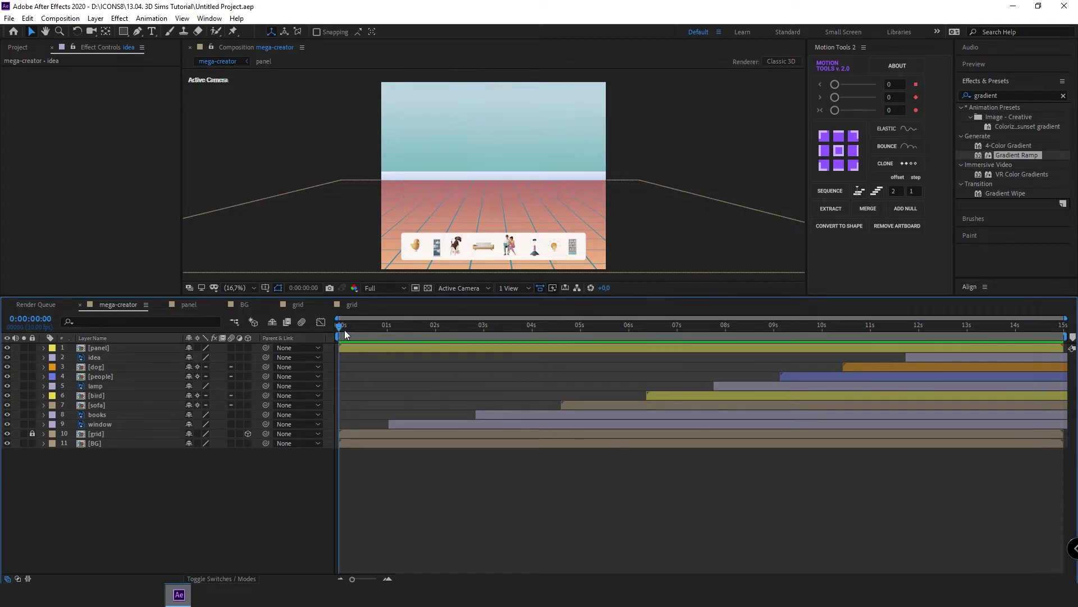
left_click(123, 31)
left_click_drag(453, 168, 544, 198)
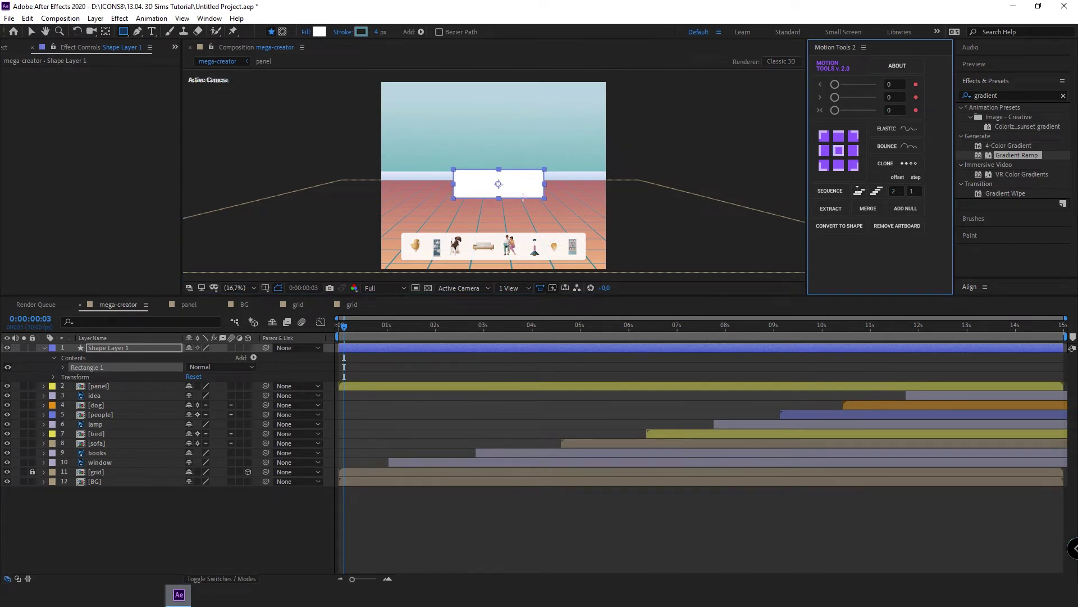
Step: Set the rectangle's fill colour to teal blue 1B97C2
left_click(319, 31)
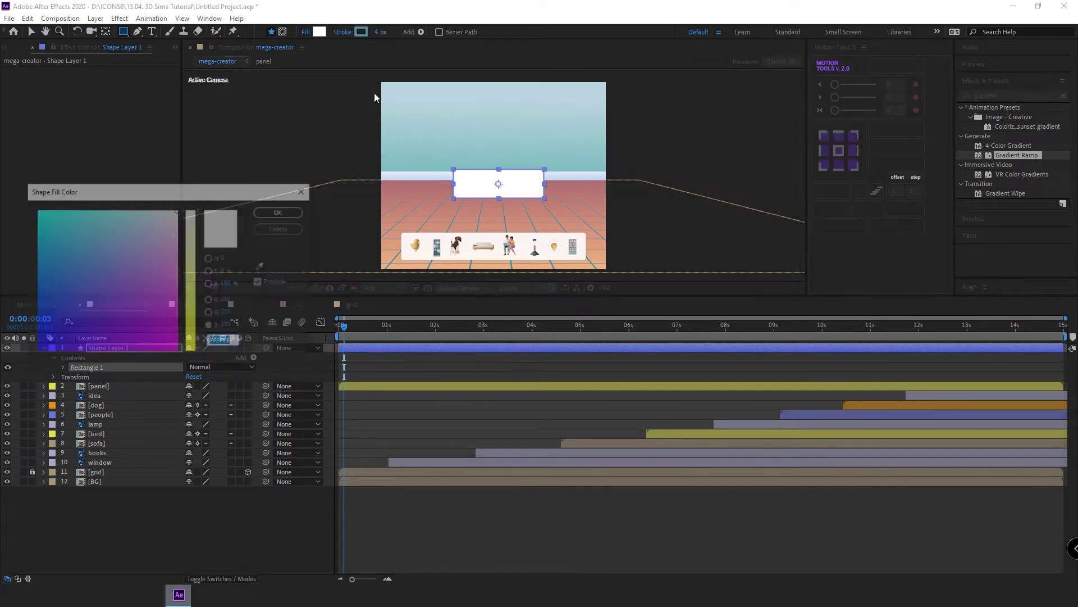
mouse_move(96, 288)
left_mouse_down()
mouse_move(124, 272)
mouse_move(99, 260)
mouse_move(53, 272)
left_mouse_up()
left_click(262, 266)
left_click(494, 157)
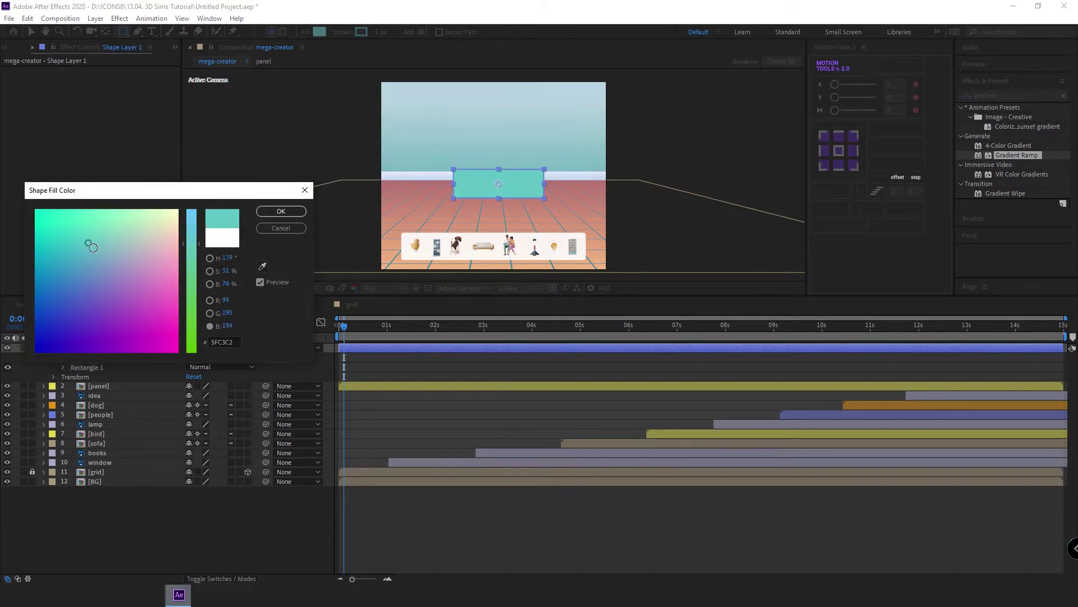
left_click(259, 211)
Step: With Shape Layer 1 selected, search Effects & Presets for 'glow'
left_click(102, 349)
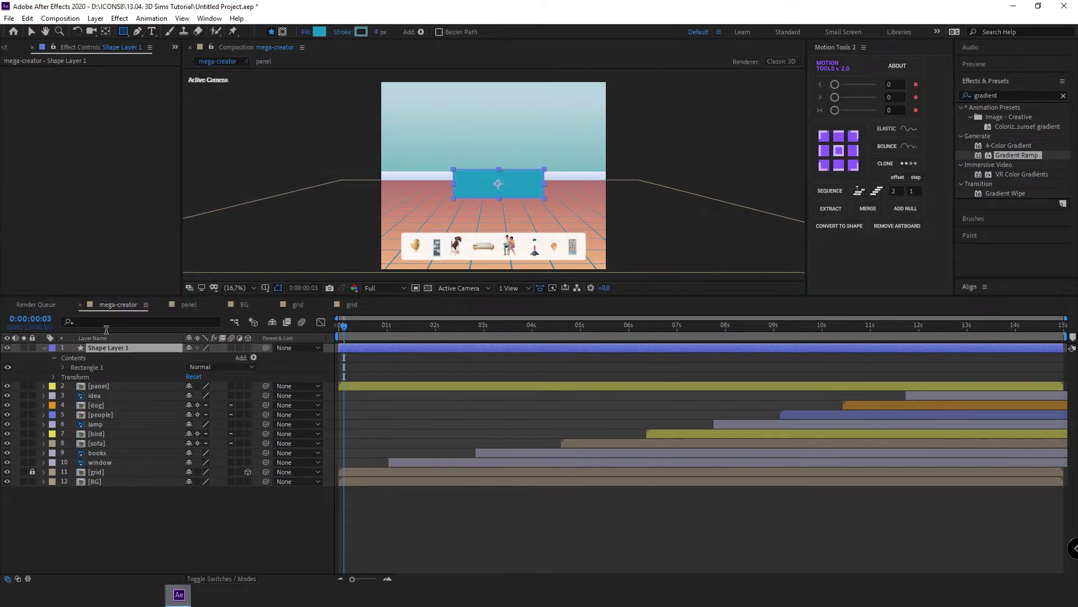
left_click(102, 348)
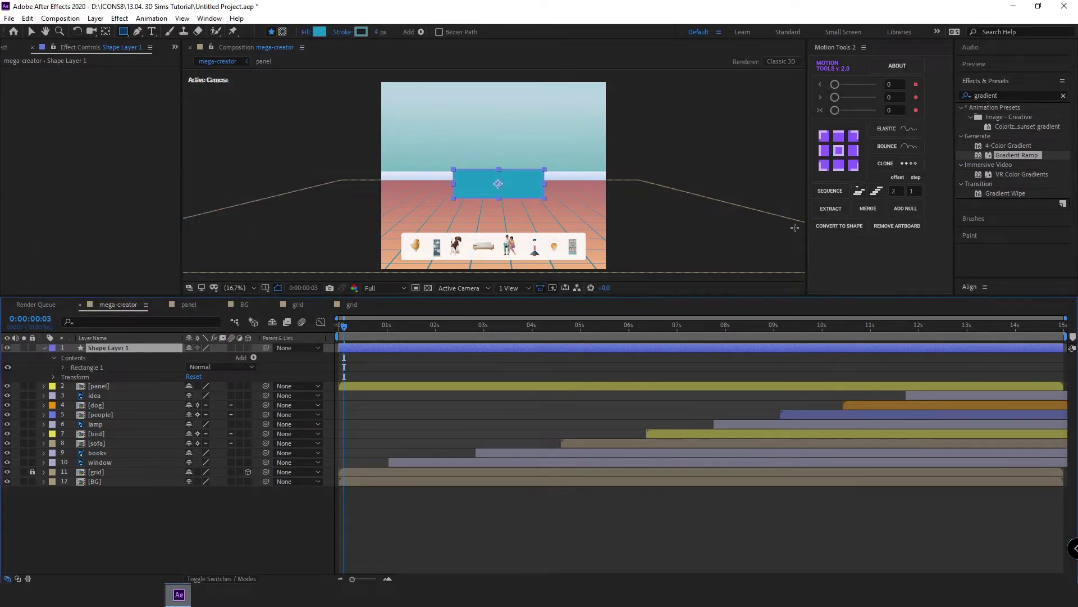
left_click(1063, 96)
type("glow")
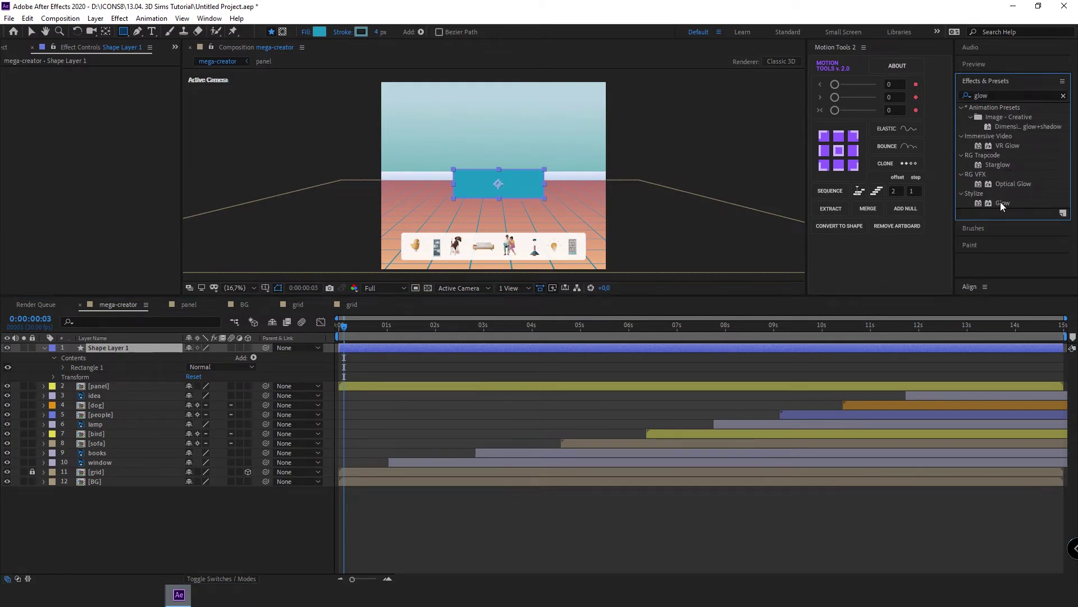
Step: Apply Glow to the rectangle and raise Glow Radius to 89
left_click_drag(1002, 203, 140, 349)
scroll(404, 193, "up", 2)
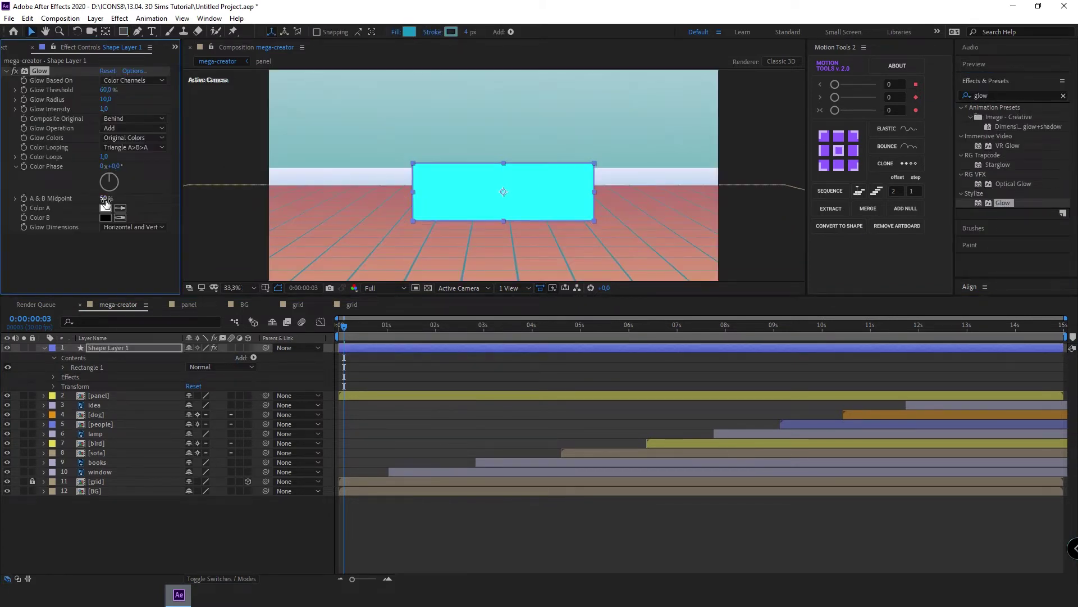
left_click_drag(107, 100, 160, 108)
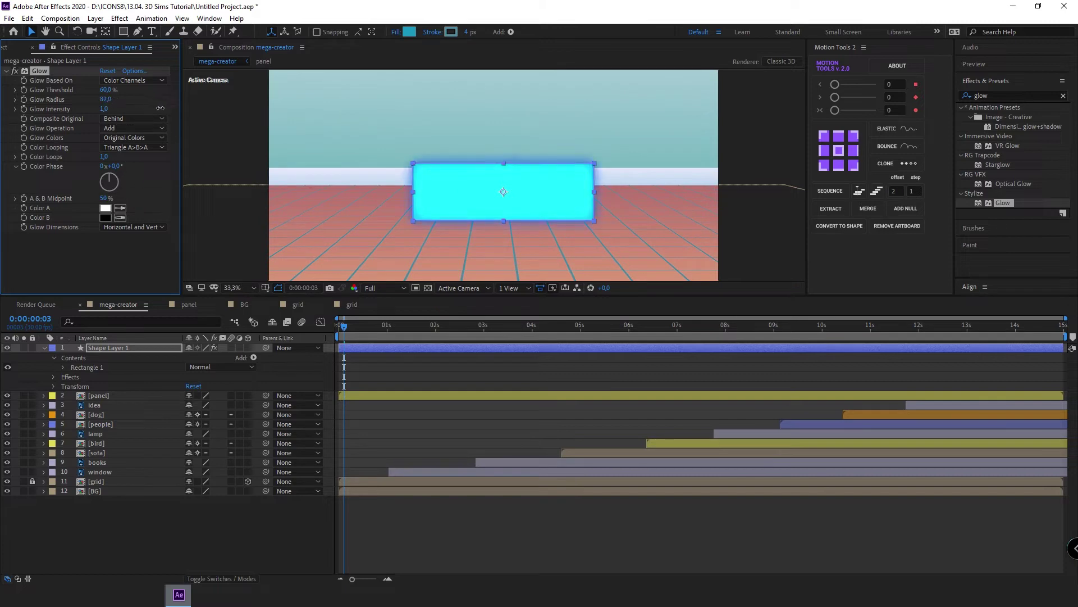
Step: Make the rectangle a 3D layer with X Rotation of -84°
left_click(247, 348)
key("r")
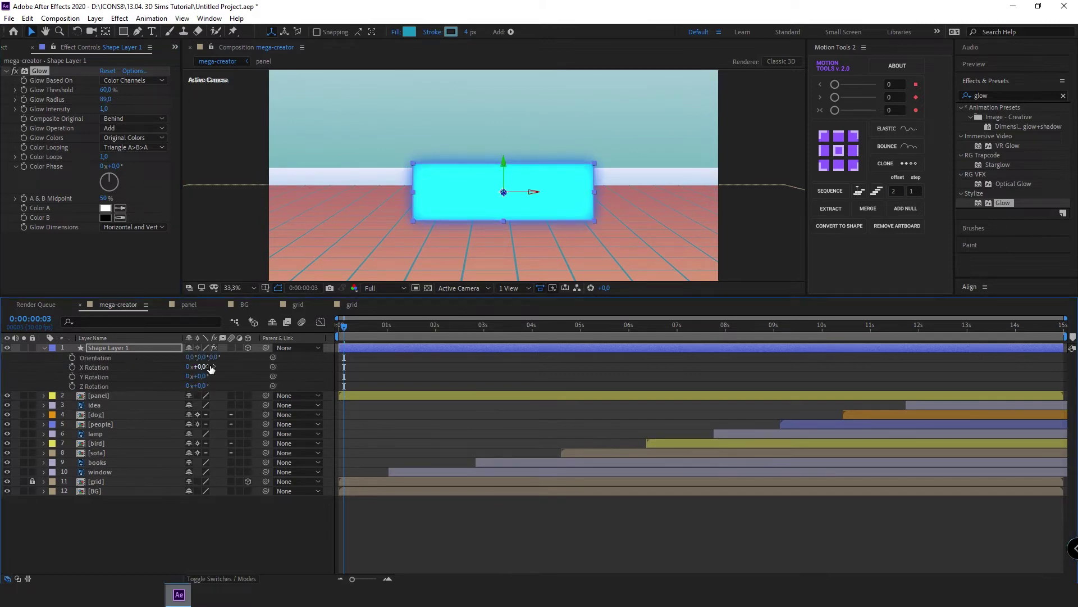
left_click_drag(201, 366, 220, 366)
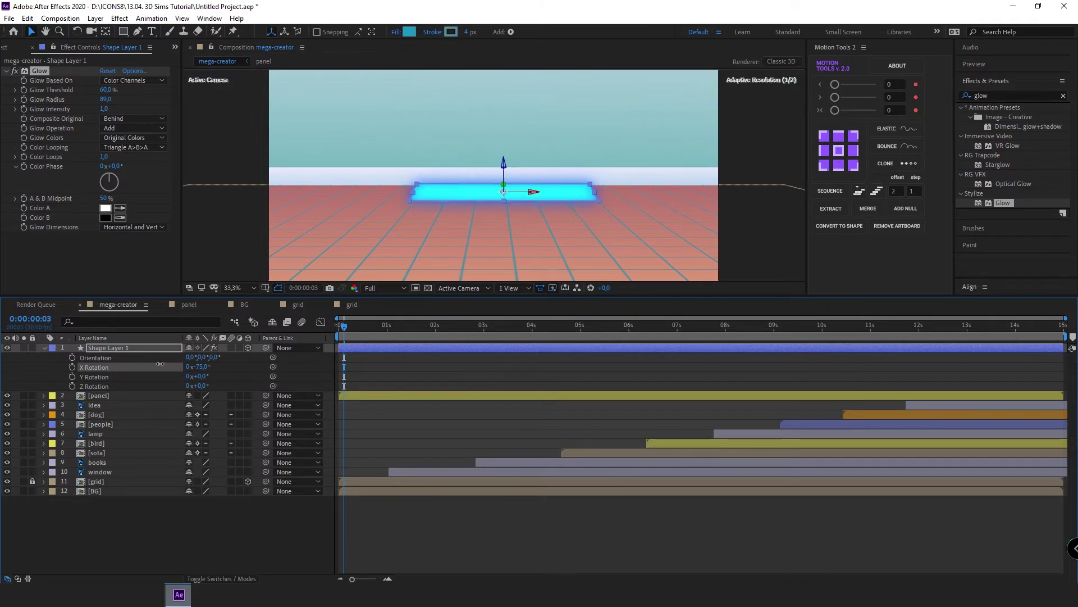
left_click(203, 366)
type("-84")
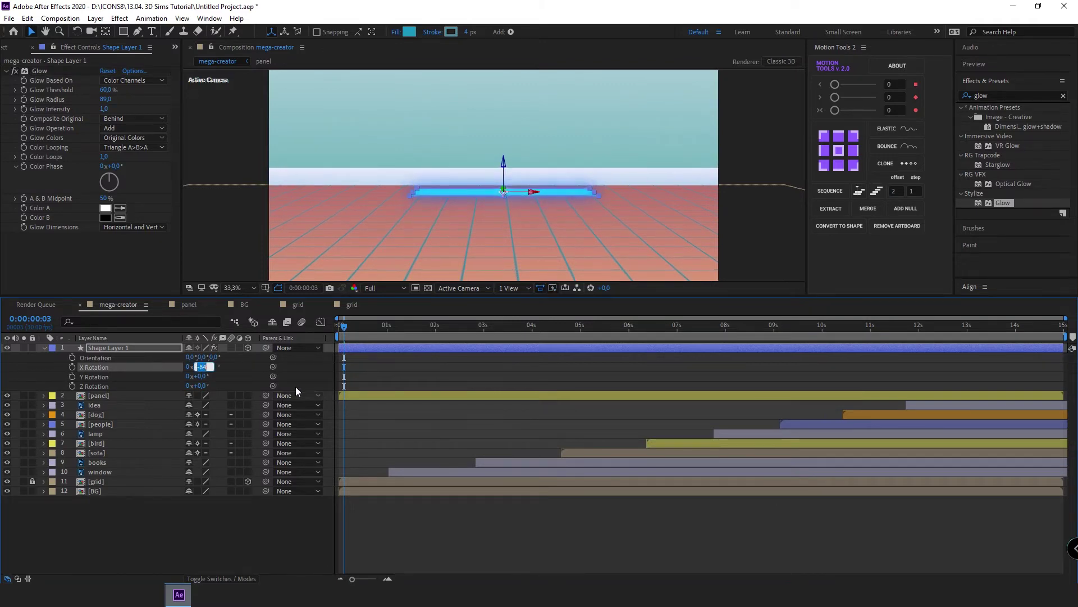
key("Return")
Step: Move the glowing panel layer down to sit just above the window layer
key("comma")
key("comma")
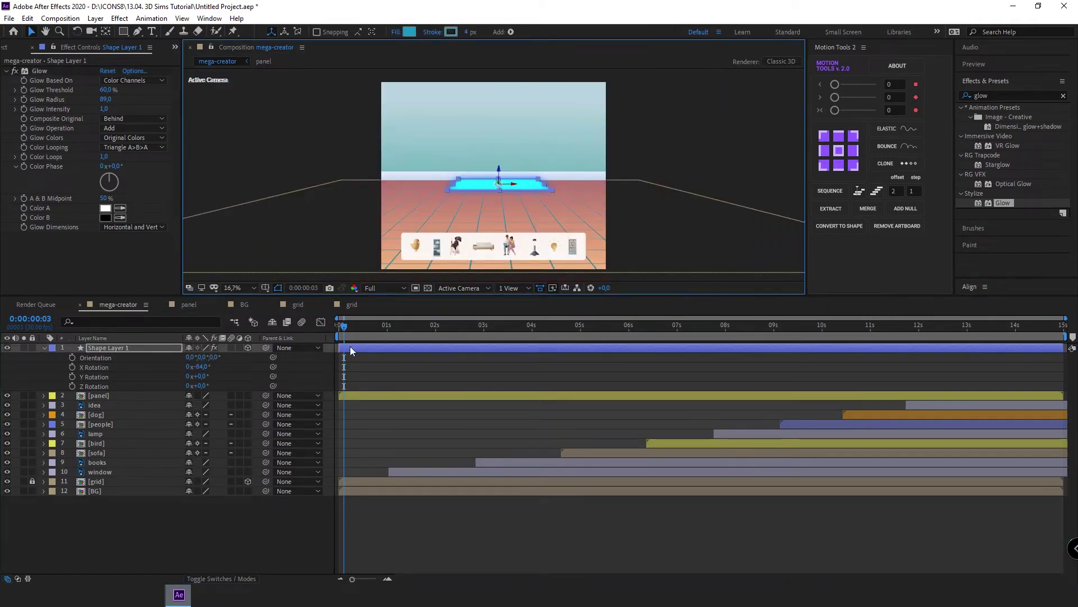
mouse_move(113, 348)
left_mouse_down()
mouse_move(143, 468)
mouse_move(133, 476)
left_mouse_up()
left_click_drag(366, 330, 490, 342)
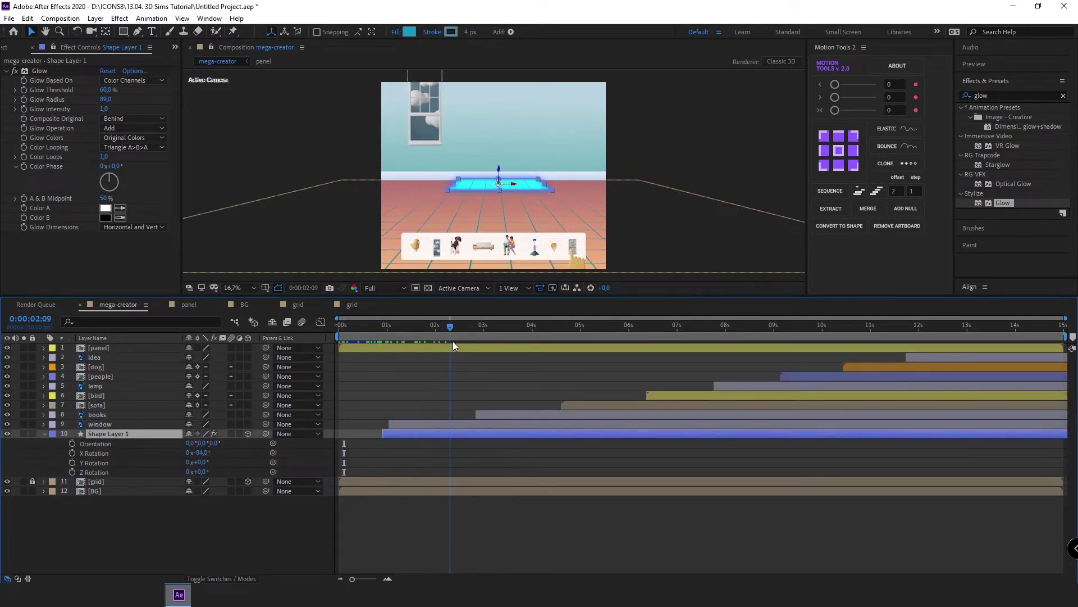
Step: Raise the glowing panel slightly on the floor and keep the grid layer locked
scroll(512, 185, "up", 2)
scroll(565, 179, "up", 1)
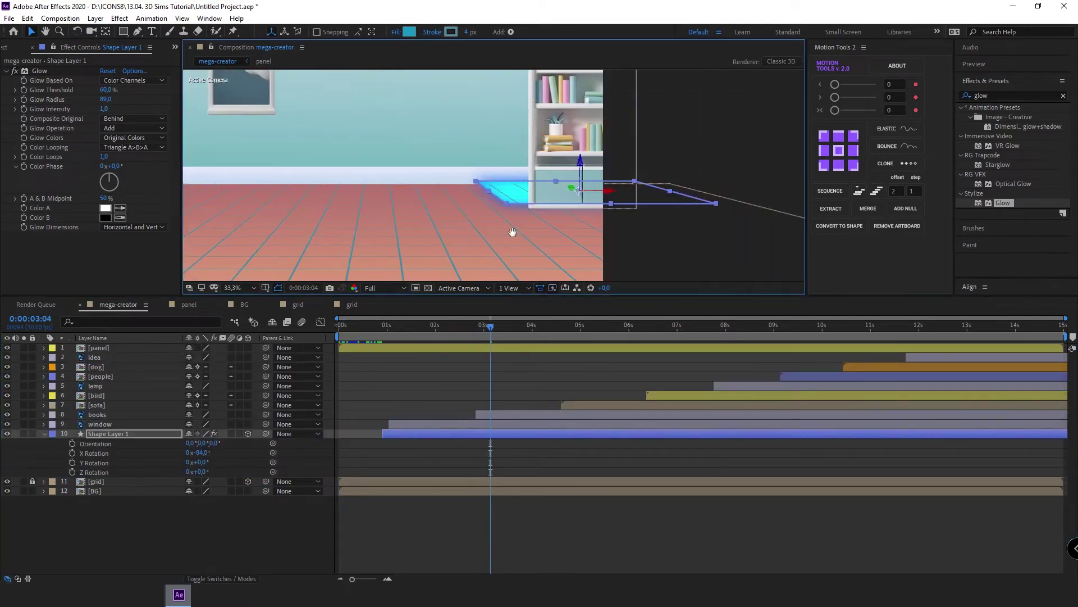
scroll(618, 180, "up", 1)
scroll(649, 177, "up", 1)
left_click_drag(649, 177, 623, 171)
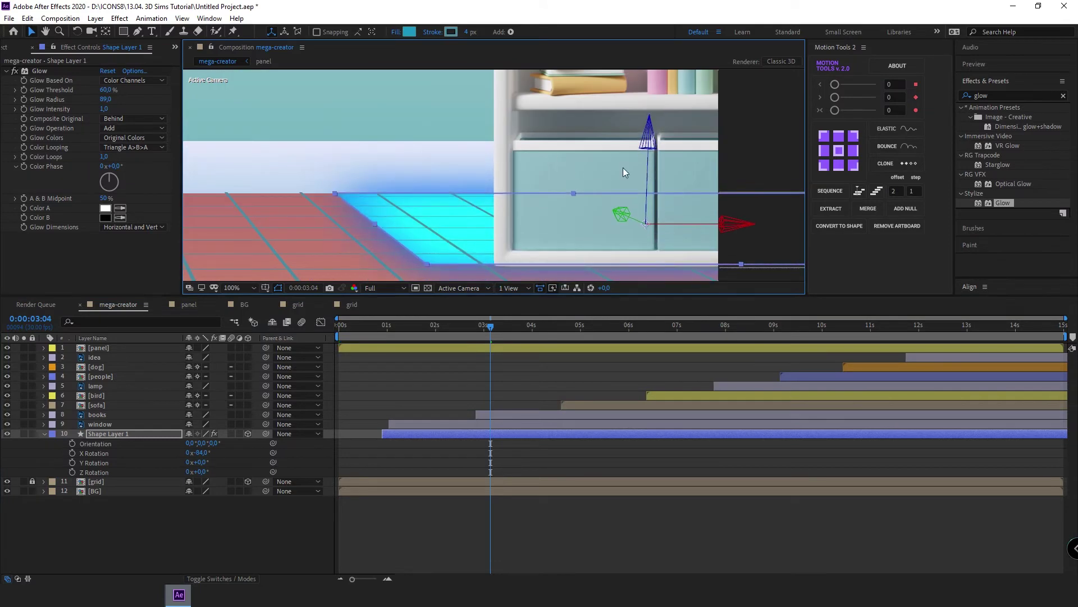
key("ctrl+shift+l")
left_click(104, 481)
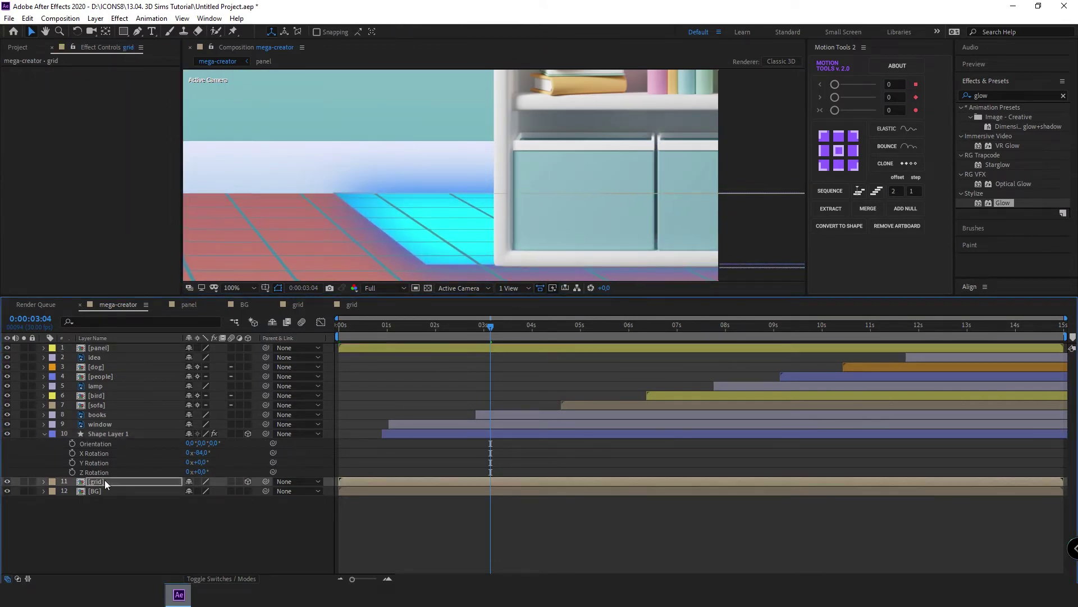
left_click(32, 481)
left_click(373, 214)
Step: Move and reshape the glowing panel to fit the bookshelf's base
scroll(638, 196, "down", 2)
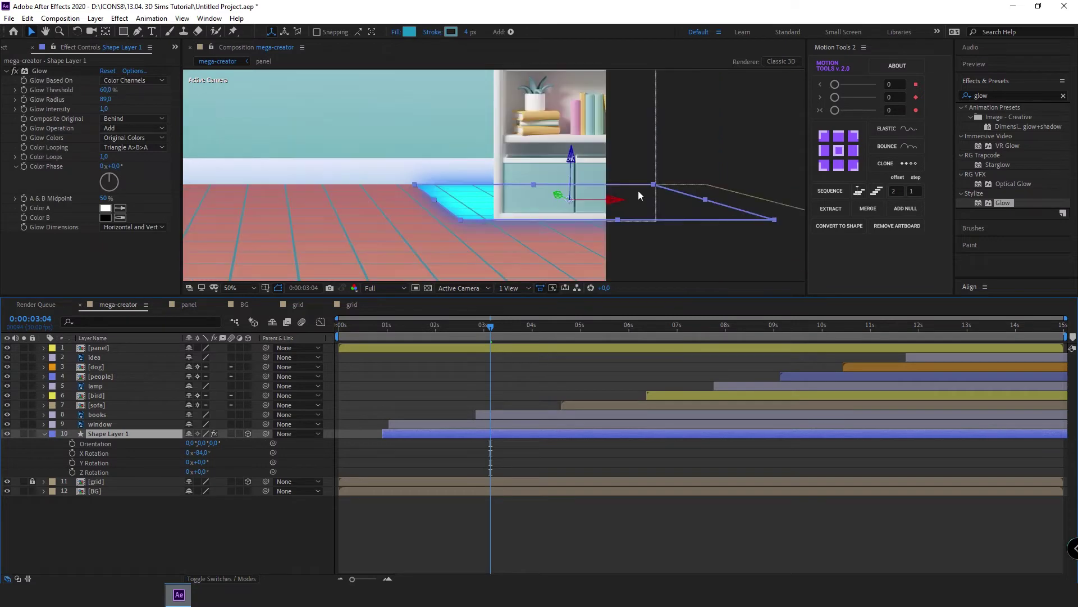
left_click_drag(639, 196, 540, 220)
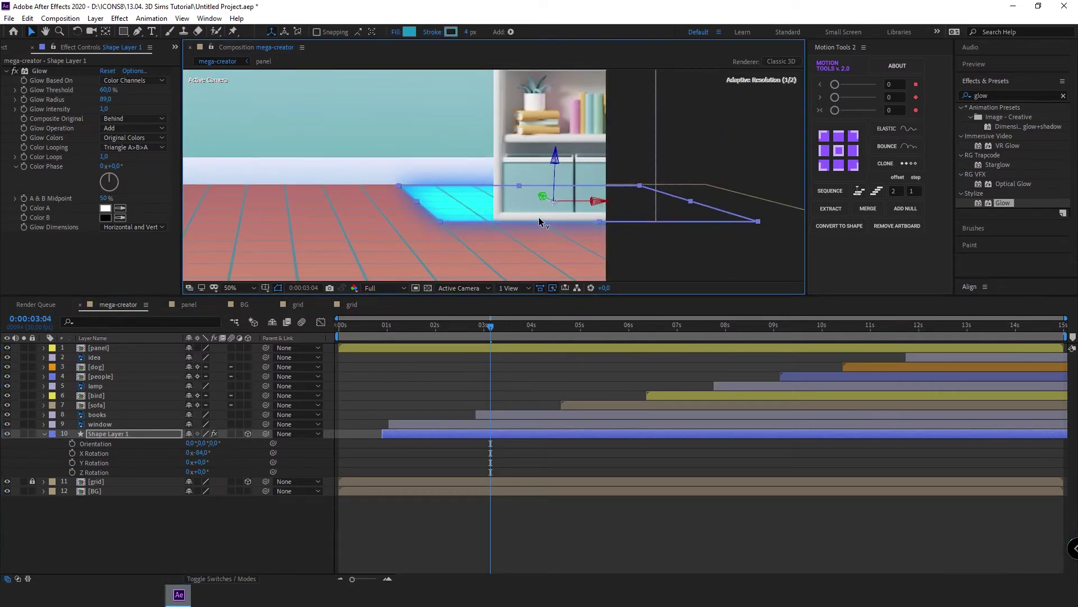
mouse_move(539, 221)
left_mouse_down()
mouse_move(594, 230)
mouse_move(598, 151)
left_mouse_up()
scroll(615, 243, "up", 2)
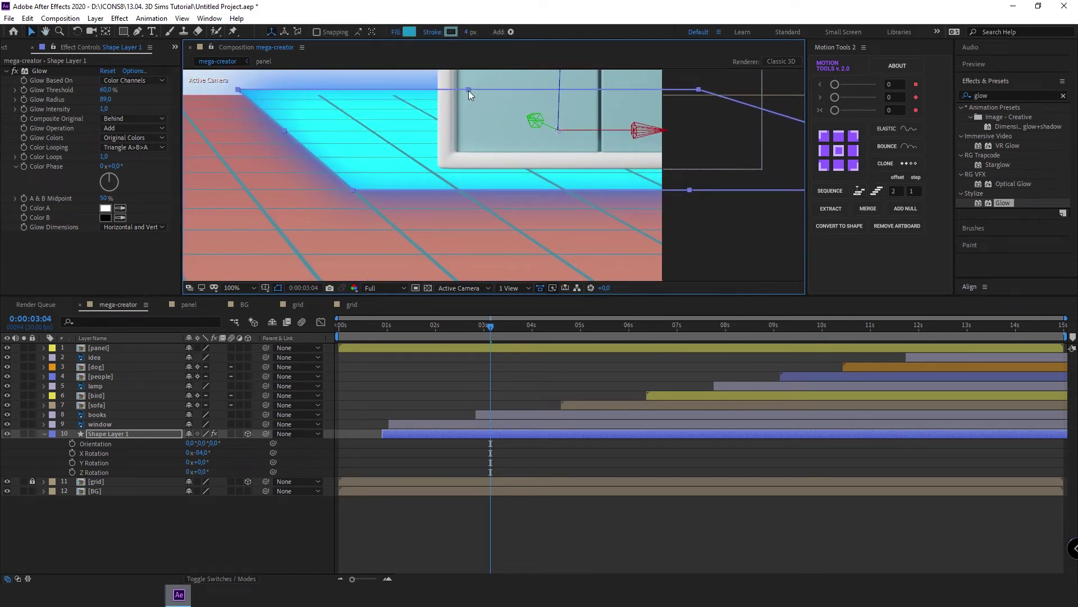
left_click_drag(469, 93, 675, 191)
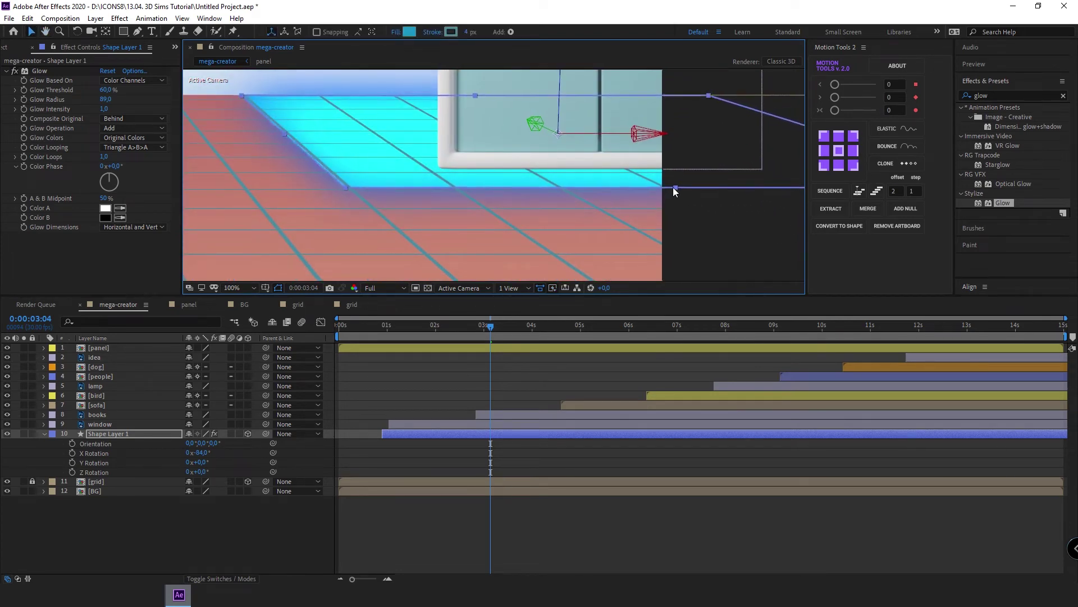
key("Right")
key("Right")
key("Right")
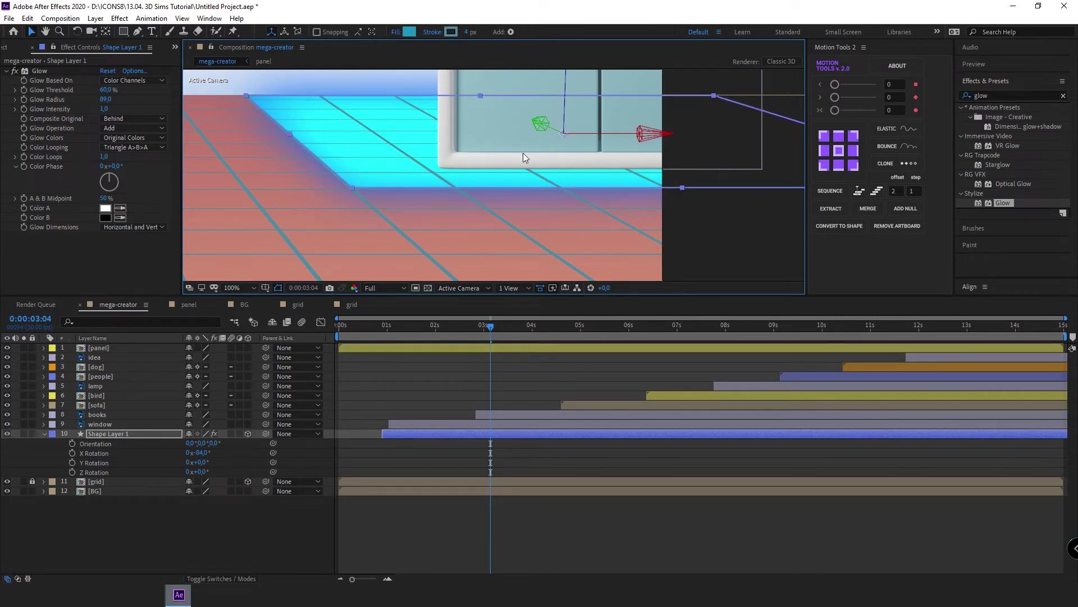
scroll(523, 152, "down", 4)
Step: Show the glow layer's Opacity and shift the layer to start near 2:25
key("t")
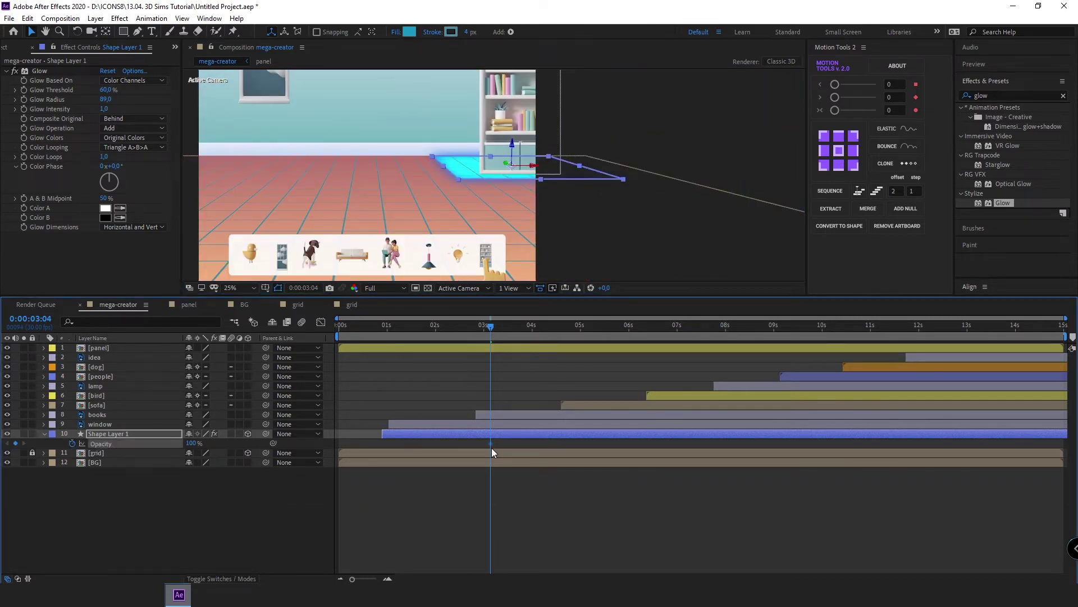
left_click(382, 332)
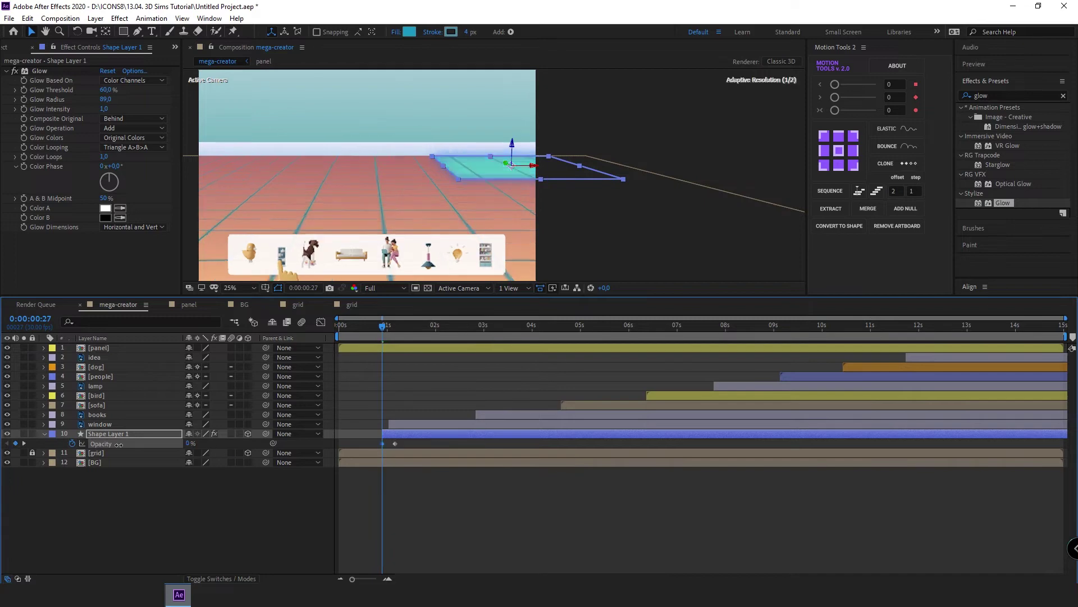
left_click_drag(386, 335, 425, 335)
left_click_drag(393, 434, 487, 433)
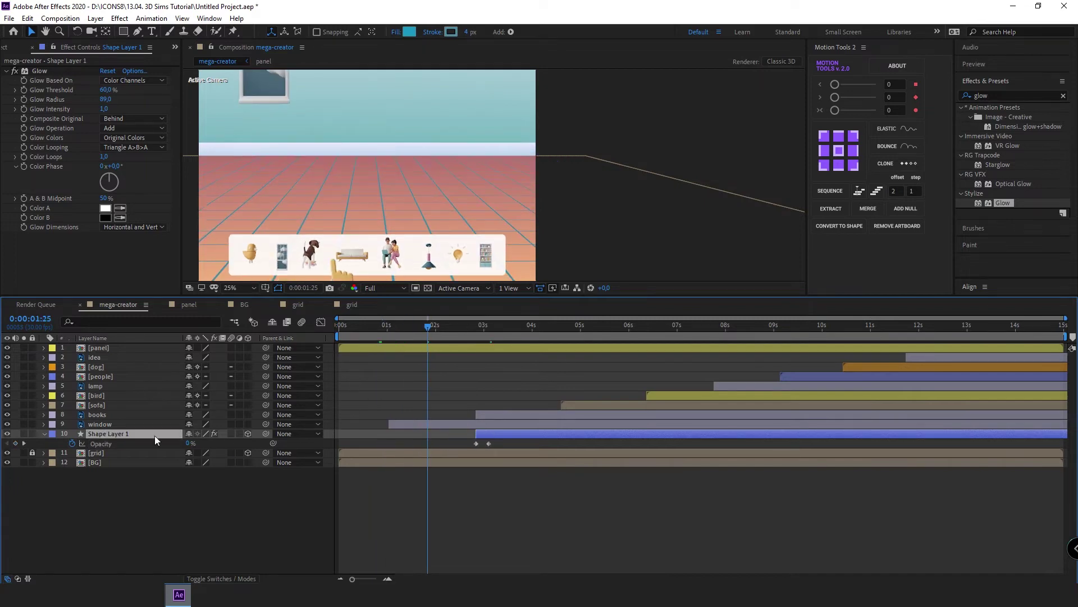
left_click_drag(154, 436, 154, 424)
left_click_drag(430, 332, 517, 332)
Step: Nudge the glow patch left and add Opacity keyframes fading back to 0%
scroll(481, 180, "down", 2)
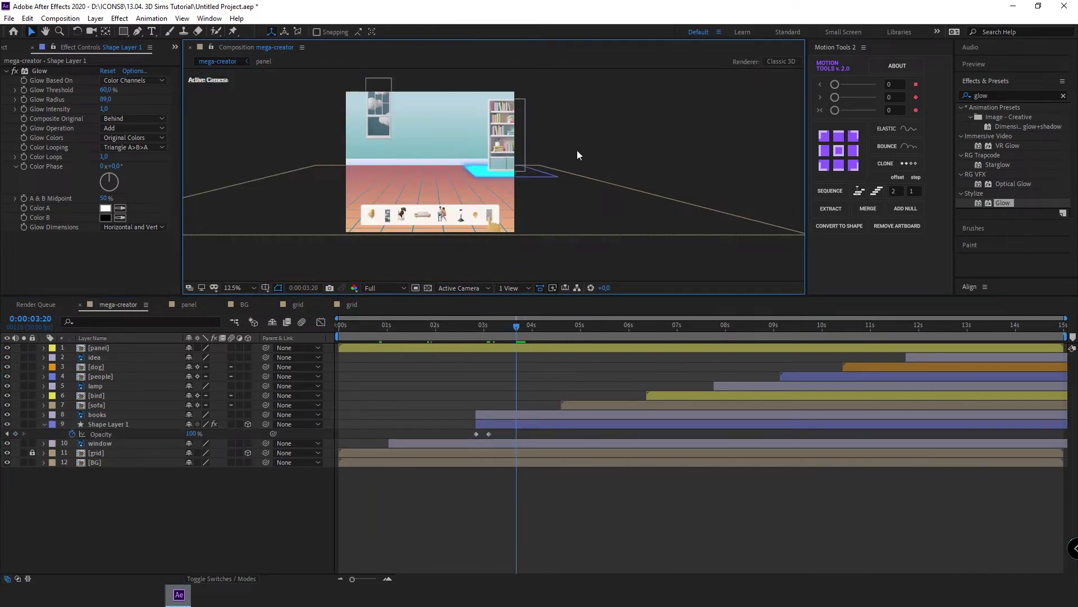
scroll(471, 167, "up", 2)
left_click(585, 173)
scroll(537, 156, "up", 2)
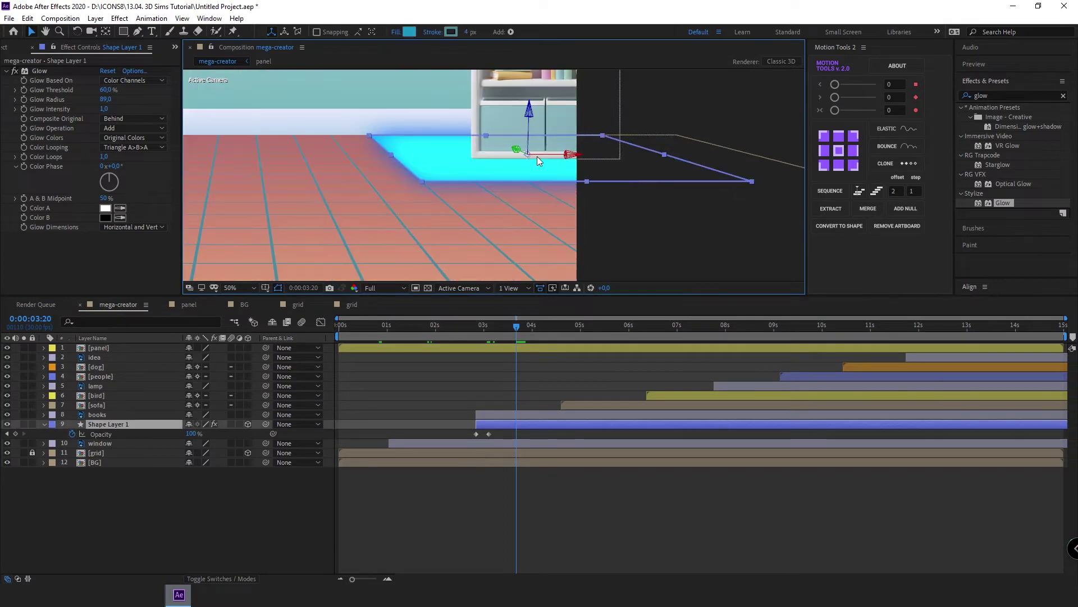
left_click_drag(595, 160, 589, 168)
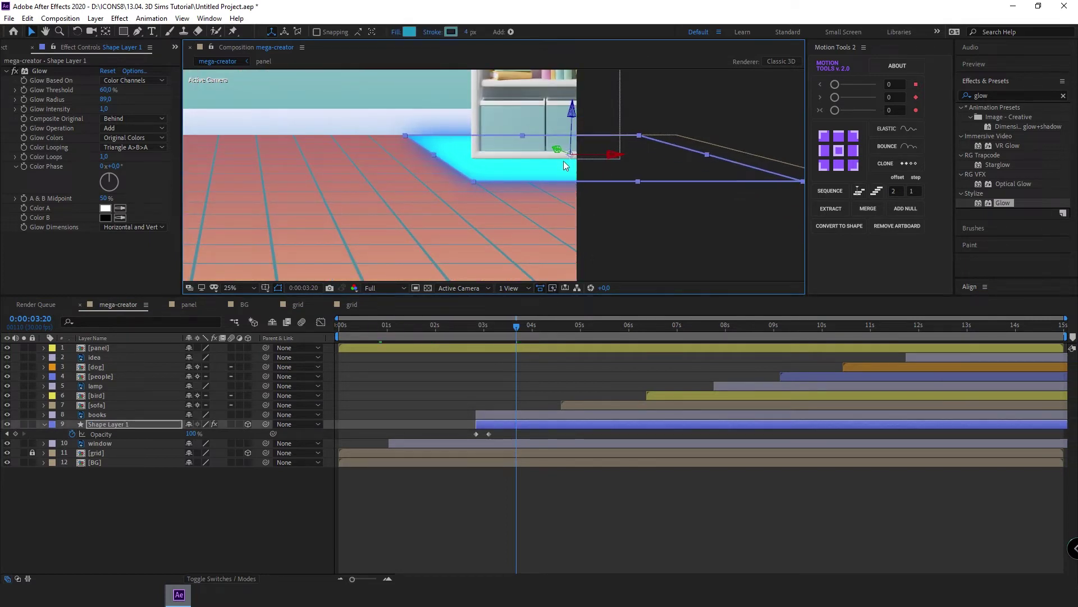
scroll(565, 165, "down", 2)
left_click(15, 434)
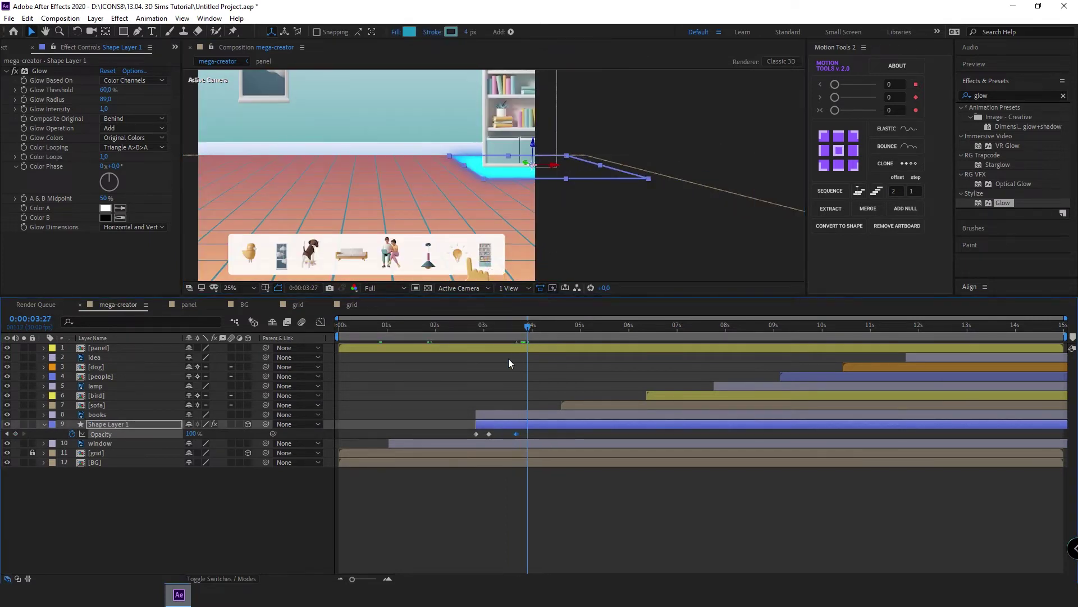
key("ctrl+v")
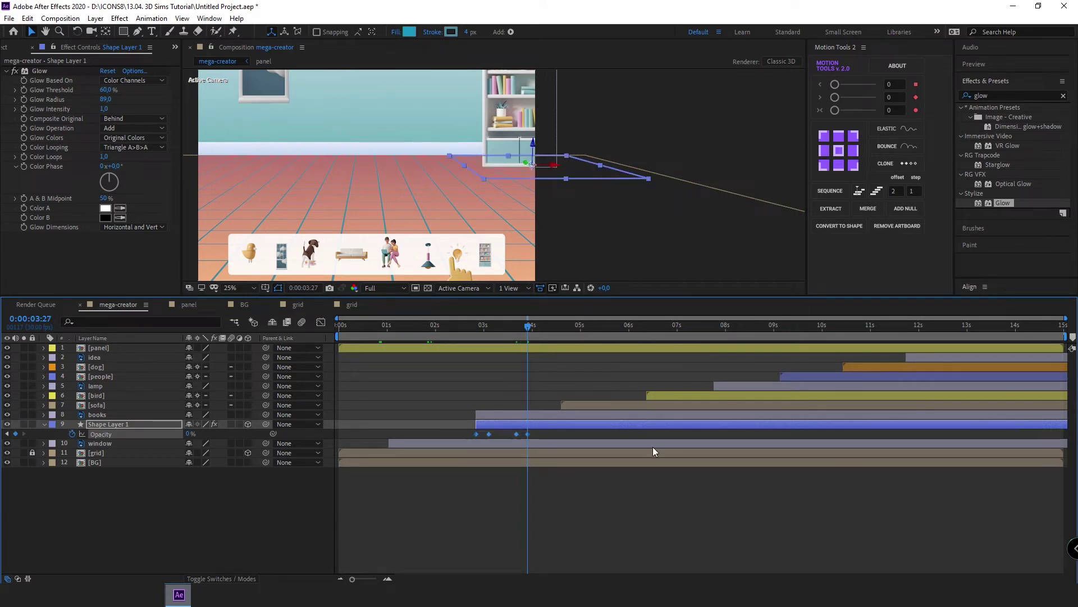
Step: Preview the flash, shift the glow slightly later, and trim it to end at 4:01
key("space")
left_click_drag(495, 426, 503, 426)
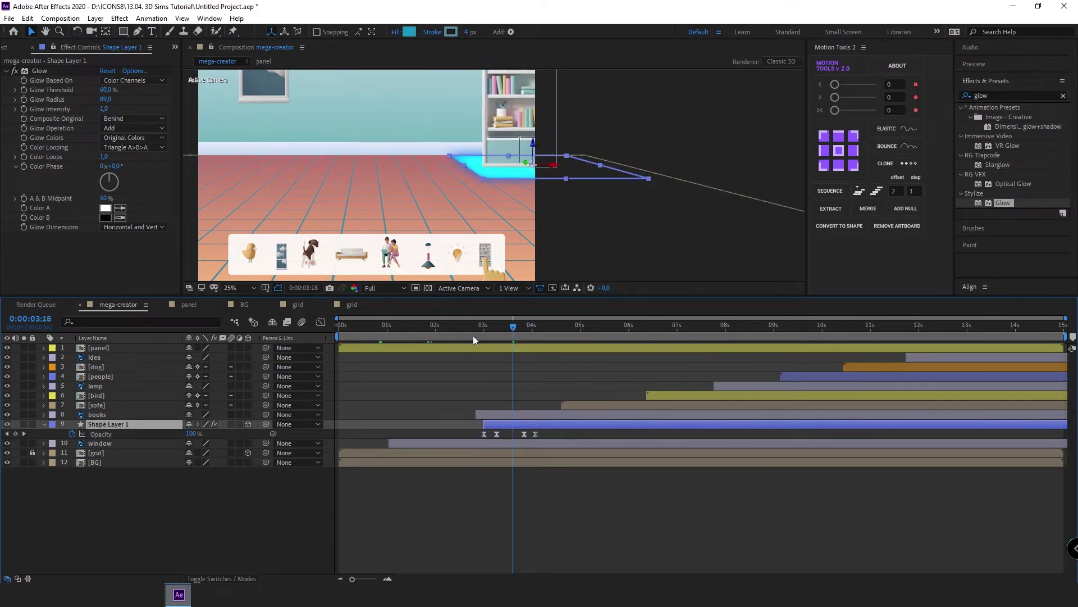
key("space")
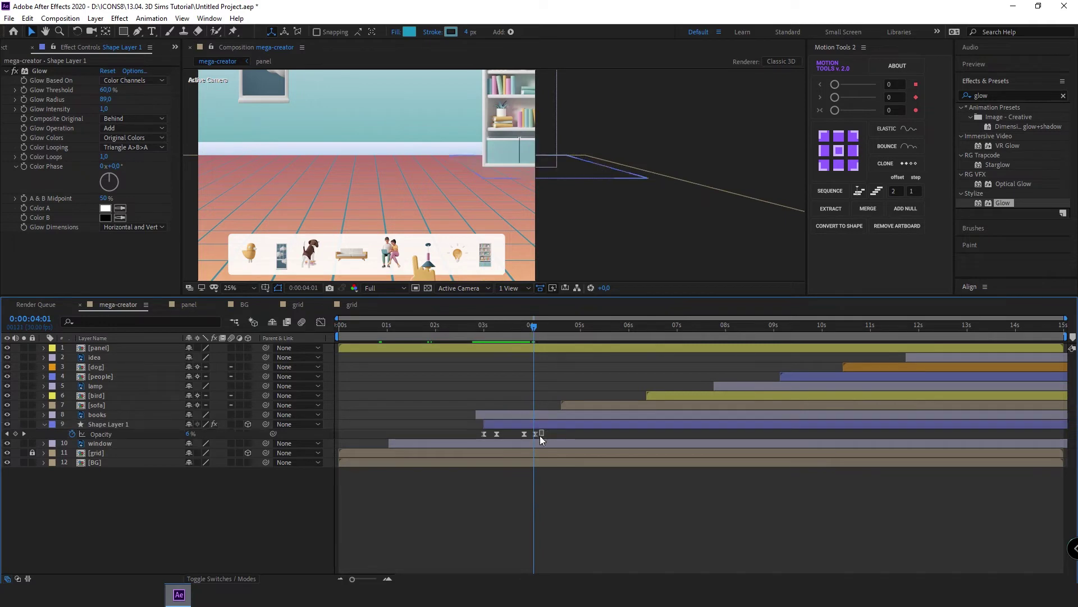
left_click(523, 433)
left_click_drag(522, 433, 509, 433)
key("alt+bracketright")
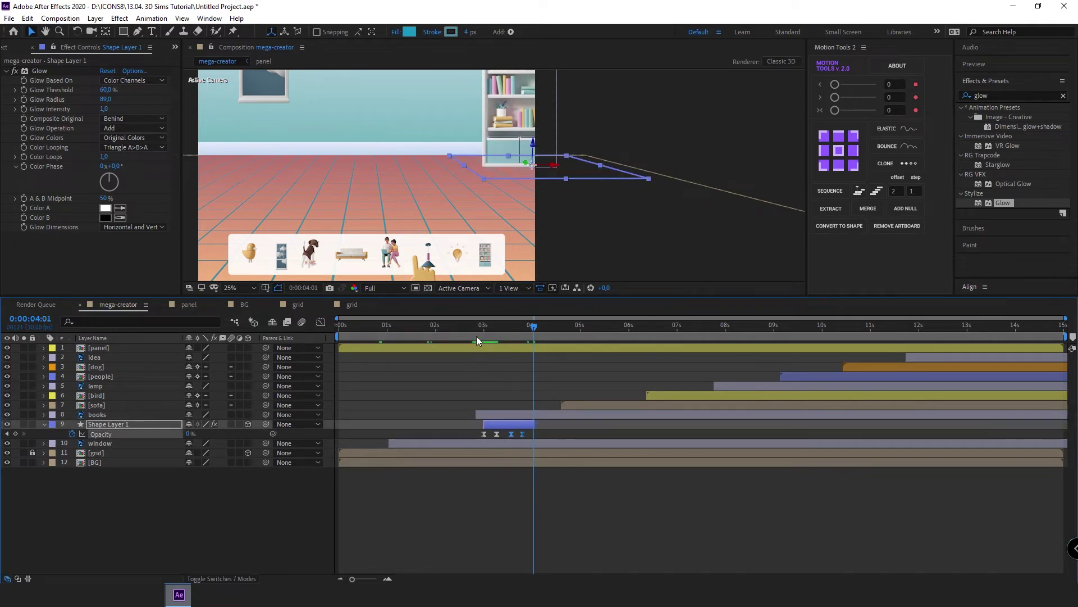
Step: Pull the fade-out keyframes earlier, retrim the glow layer's end, and preview the shorter flash
left_click_drag(476, 336, 479, 340)
left_click_drag(520, 434, 506, 434)
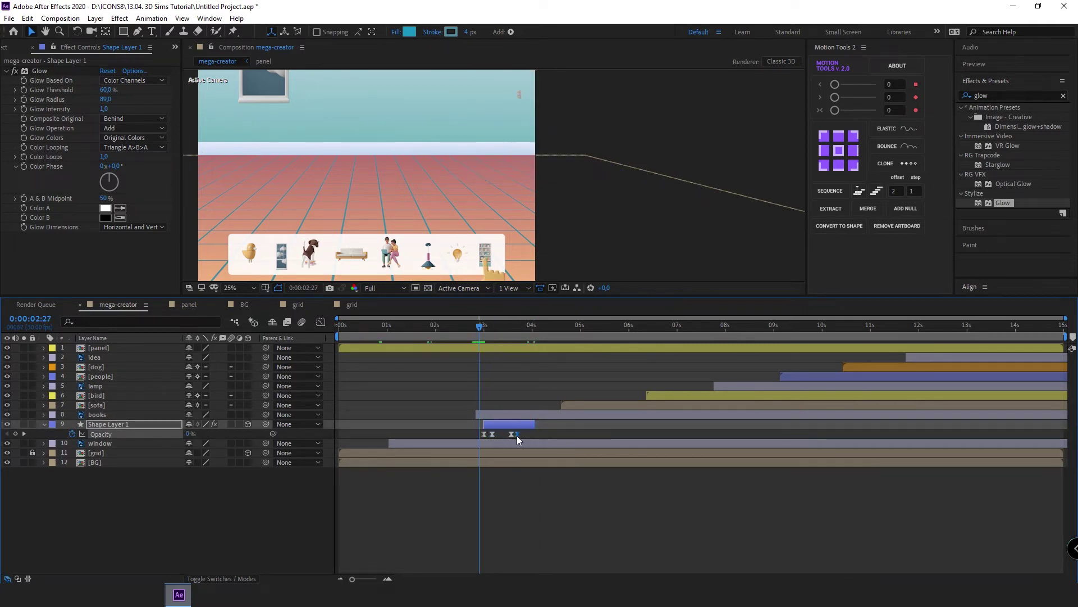
key("space")
key("alt+bracketright")
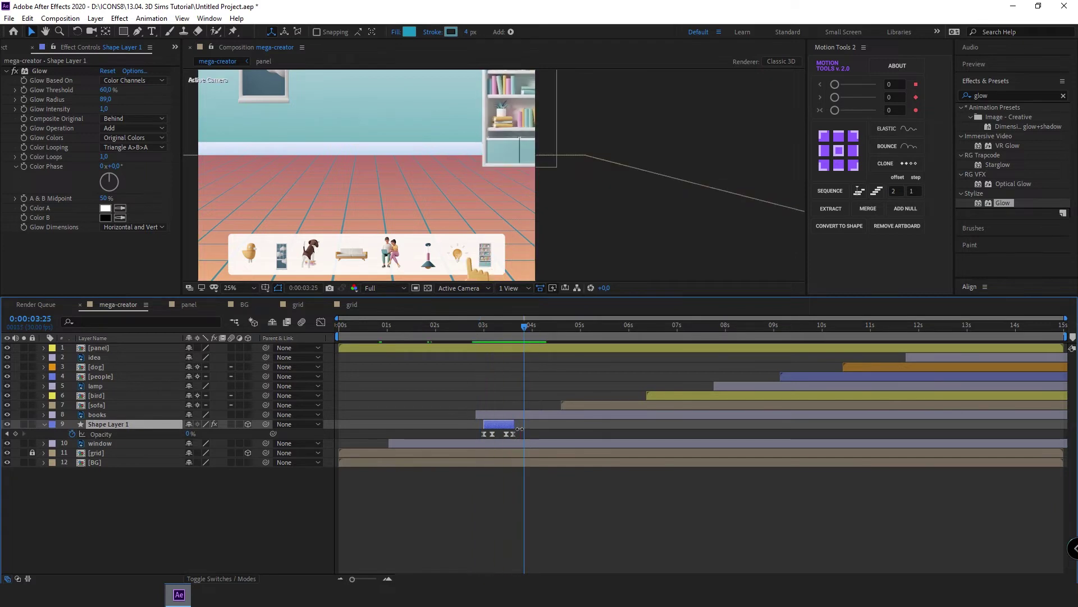
left_click_drag(513, 436, 504, 435)
key("alt+bracketright")
key("space")
key("equal")
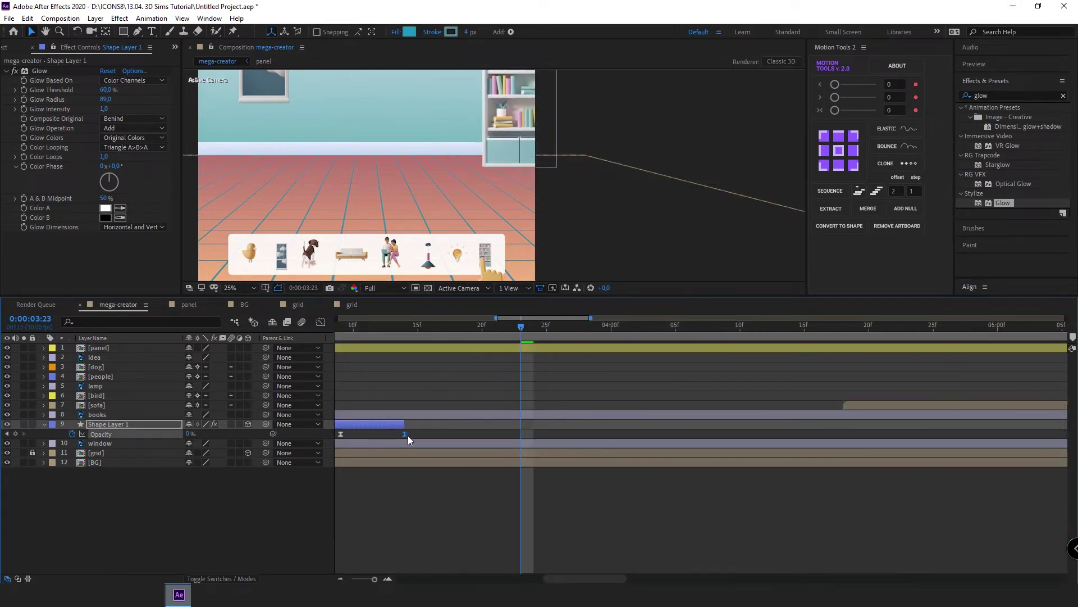
key("equal")
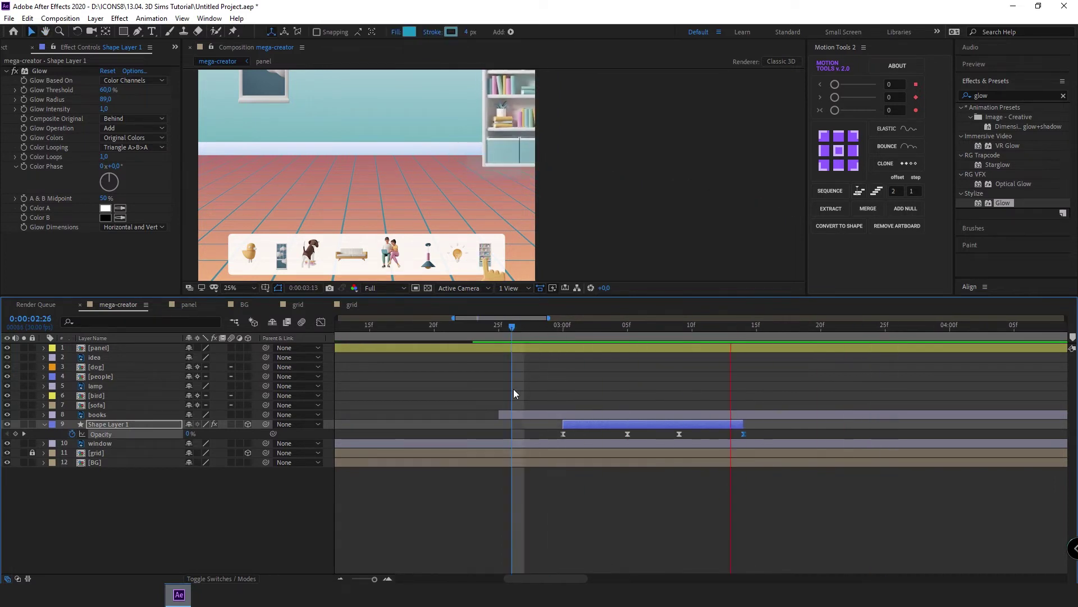
scroll(569, 188, "down", 1)
key("minus")
key("minus")
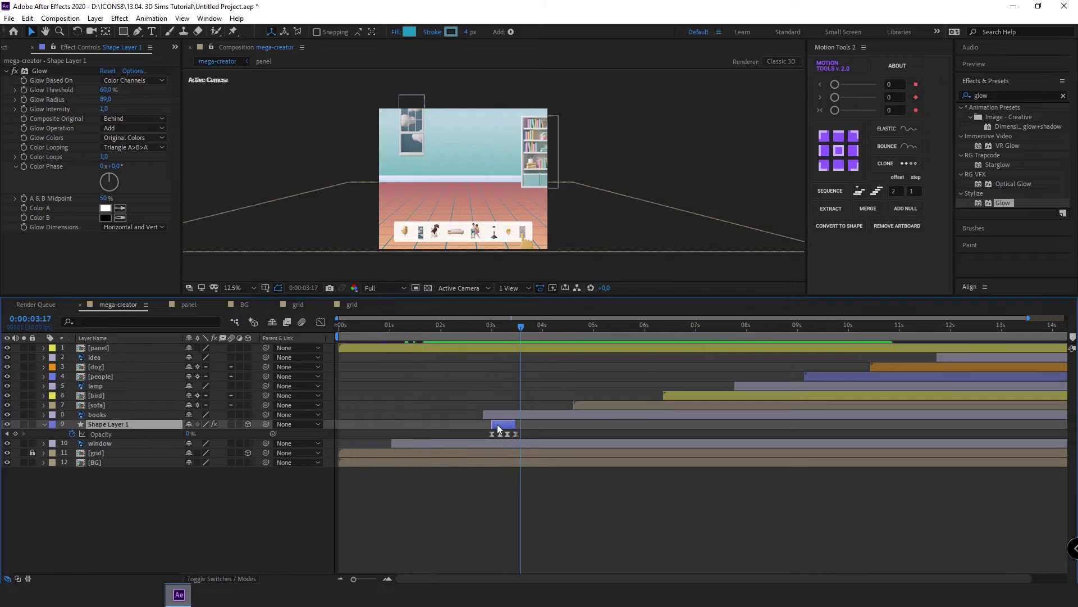
Step: Try Multiply and then Lighten blend modes on the glow layer
left_click(499, 331)
left_click(214, 578)
left_click(220, 424)
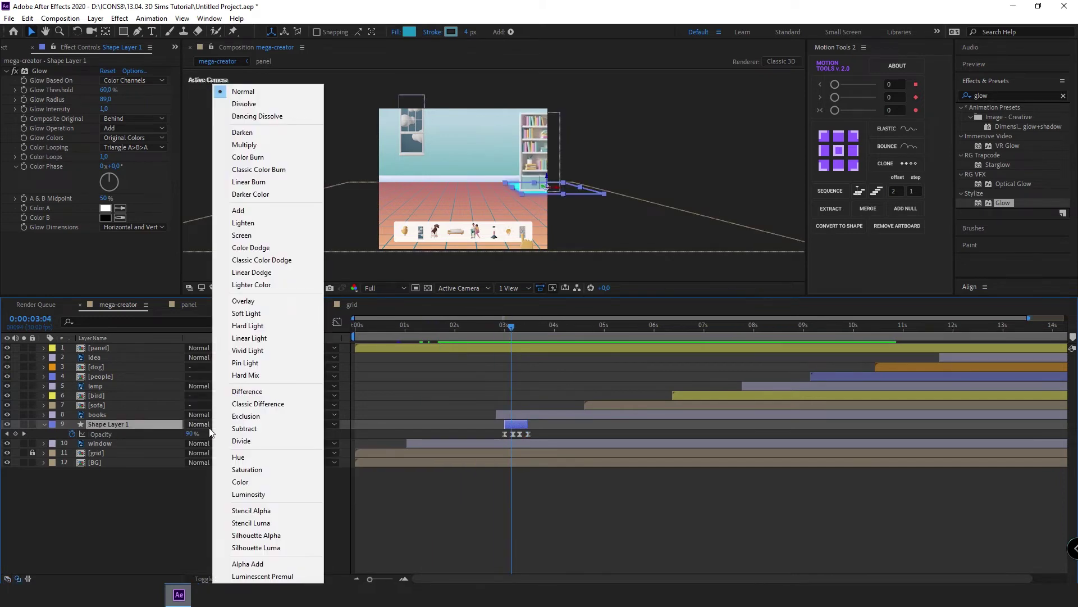
left_click(242, 145)
key("period")
left_click(218, 423)
left_click(225, 223)
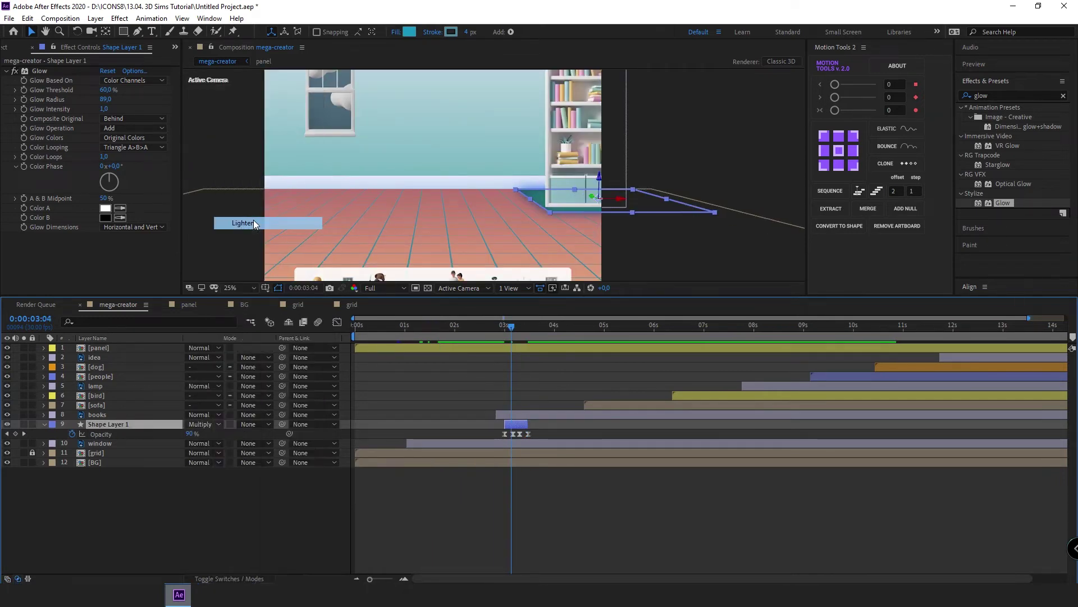
left_click_drag(627, 227, 562, 218)
scroll(604, 230, "down", 1)
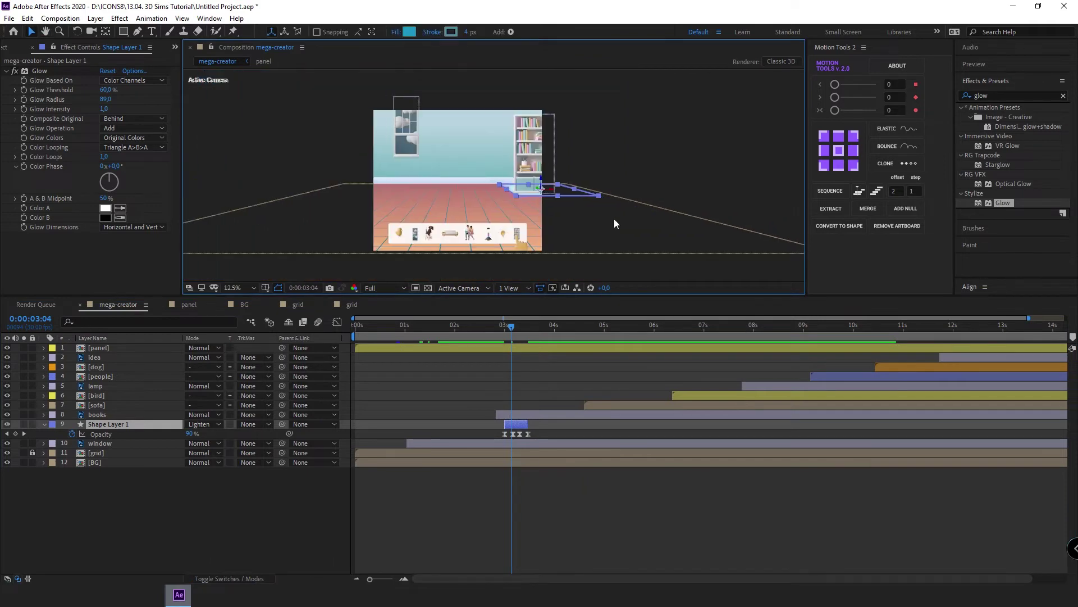
left_click(615, 218)
scroll(517, 170, "up", 1)
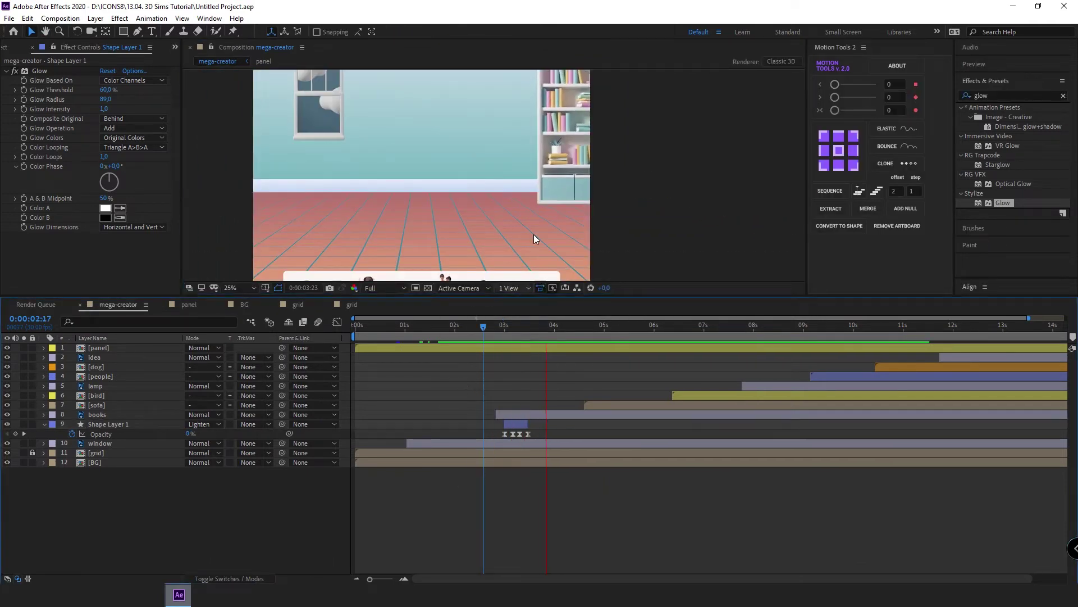
scroll(534, 234, "down", 1)
Step: Return the glow to Normal blending and set the 3:05 peak Opacity to 80%
left_click(490, 332)
left_click(217, 425)
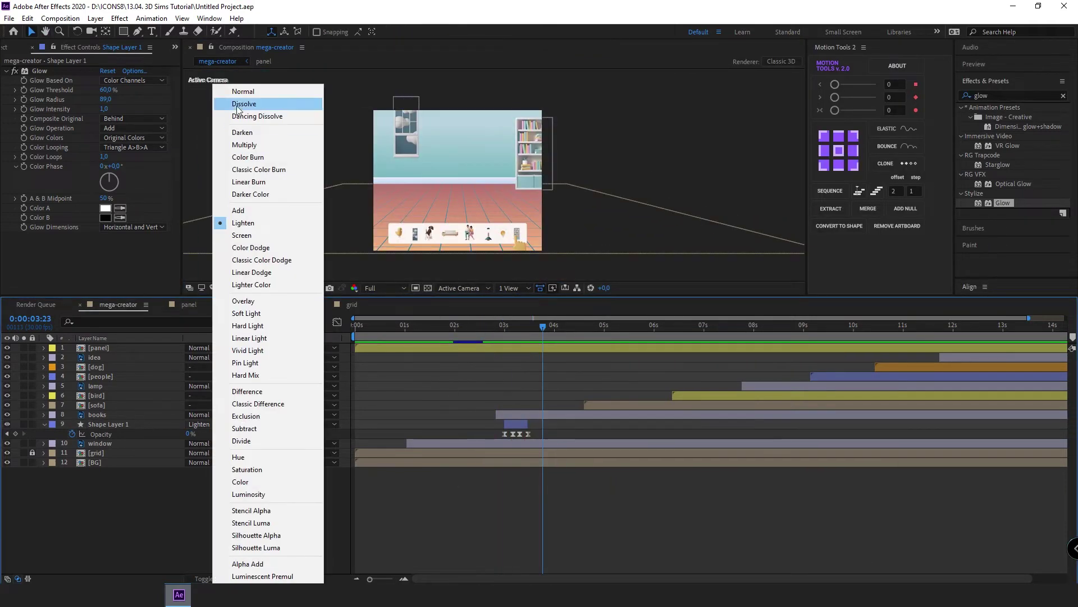
left_click(236, 89)
left_click(482, 327)
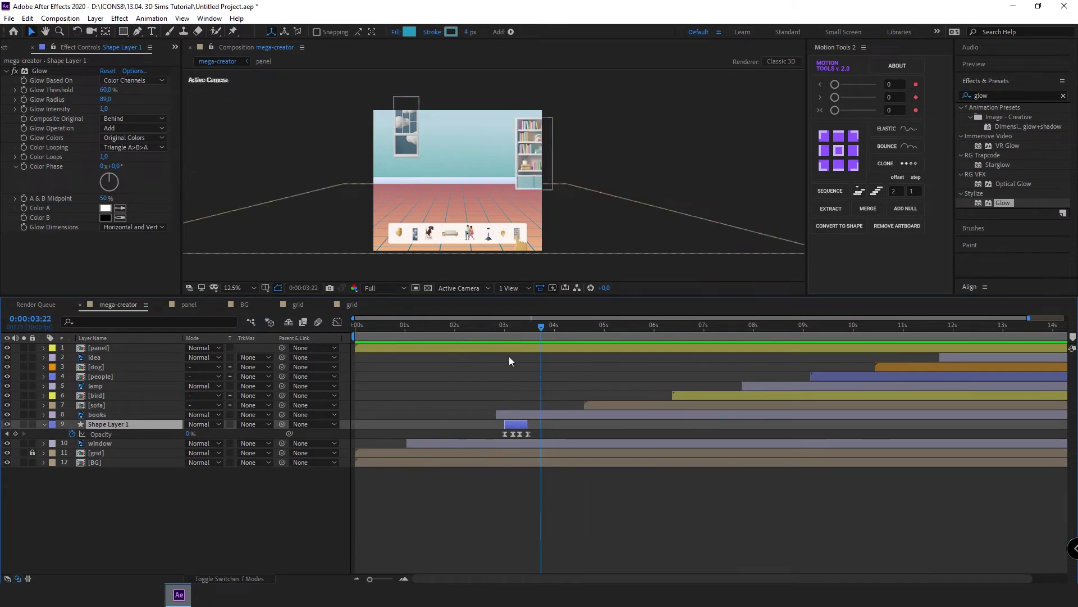
left_click(512, 328)
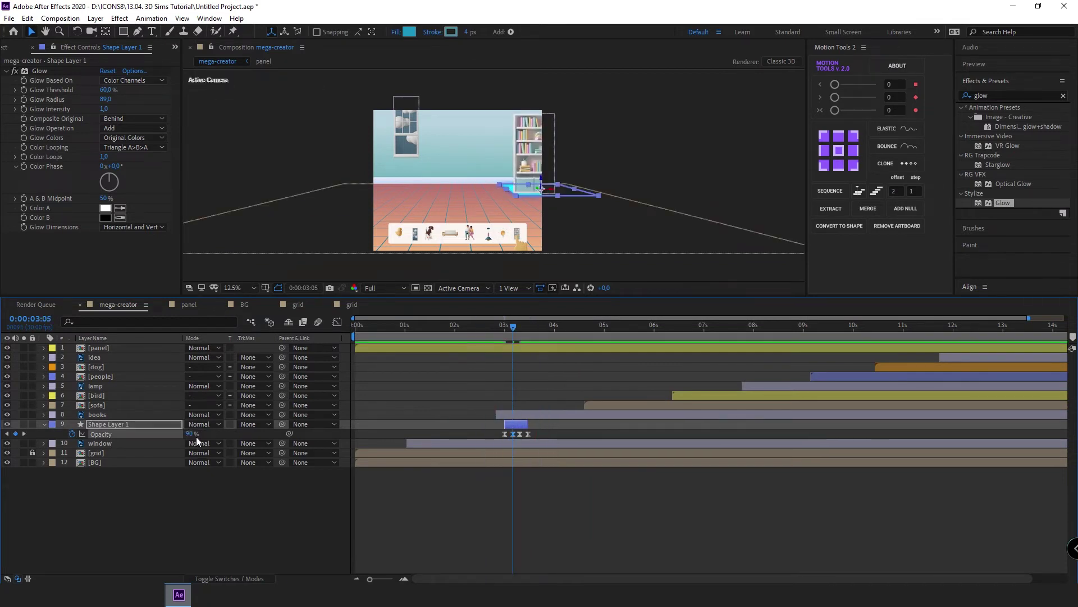
scroll(197, 437, "up", 3)
type("80")
key("Return")
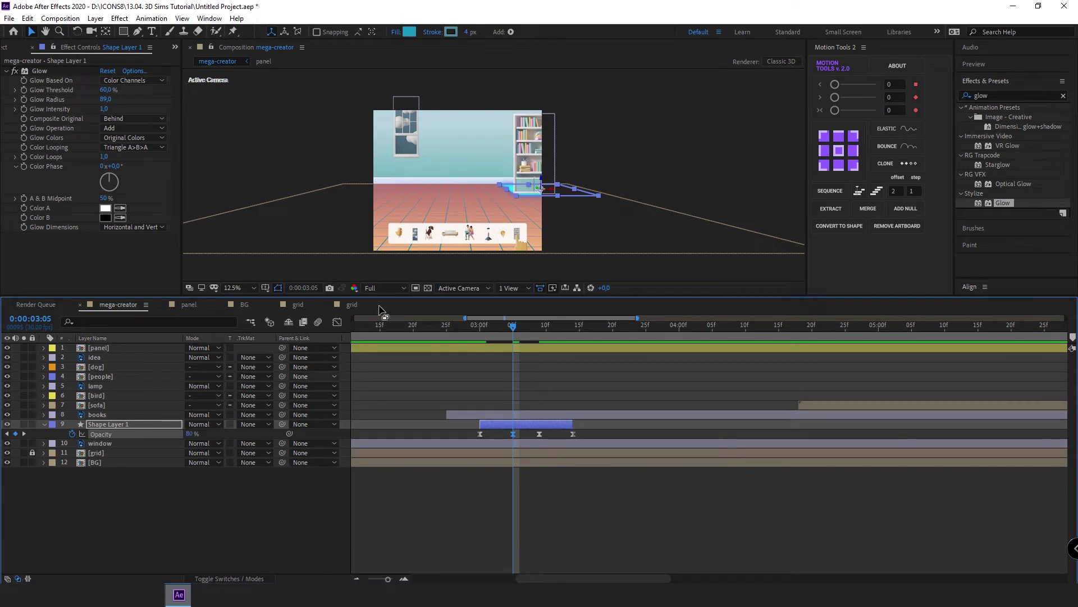
key("period")
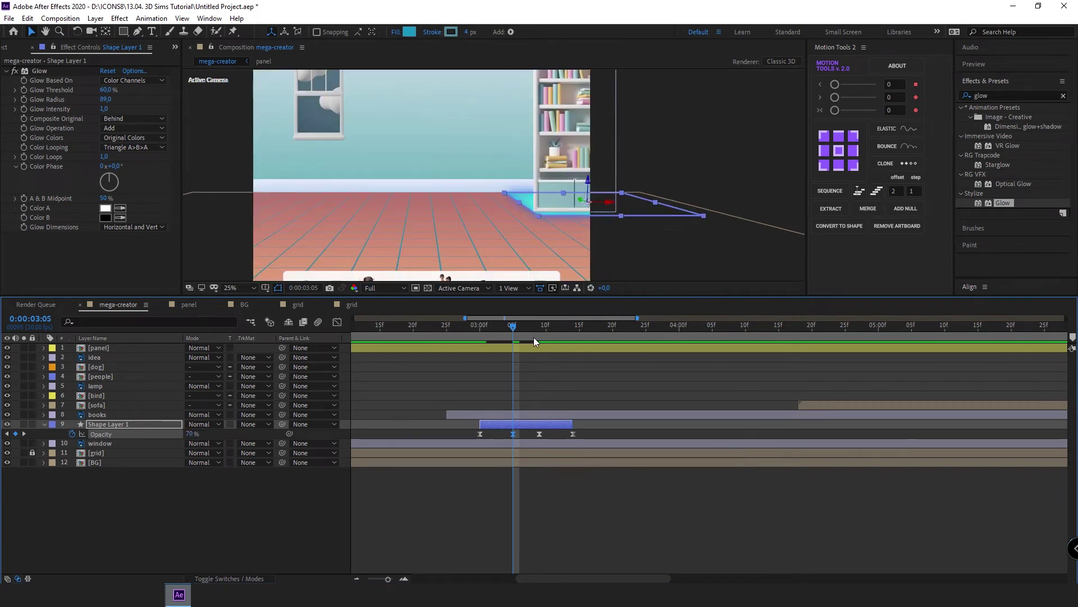
Step: Lower the glow's peak Opacity keyframe to 70%
left_click(538, 328)
key("Return")
key("comma")
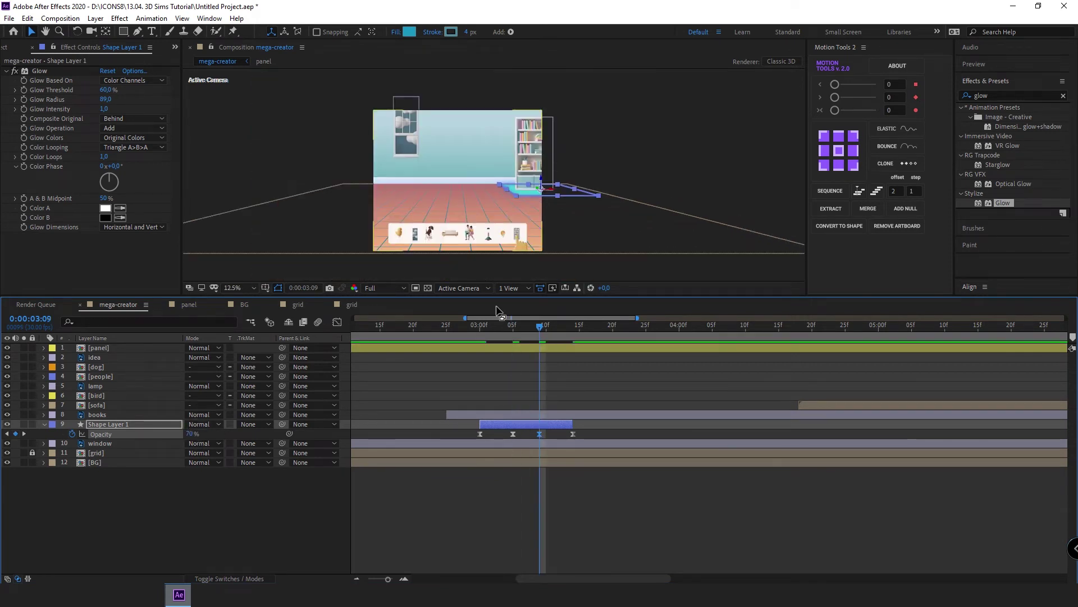
mouse_move(543, 394)
left_mouse_down()
mouse_move(531, 347)
mouse_move(541, 333)
left_mouse_up()
scroll(494, 174, "up", 1)
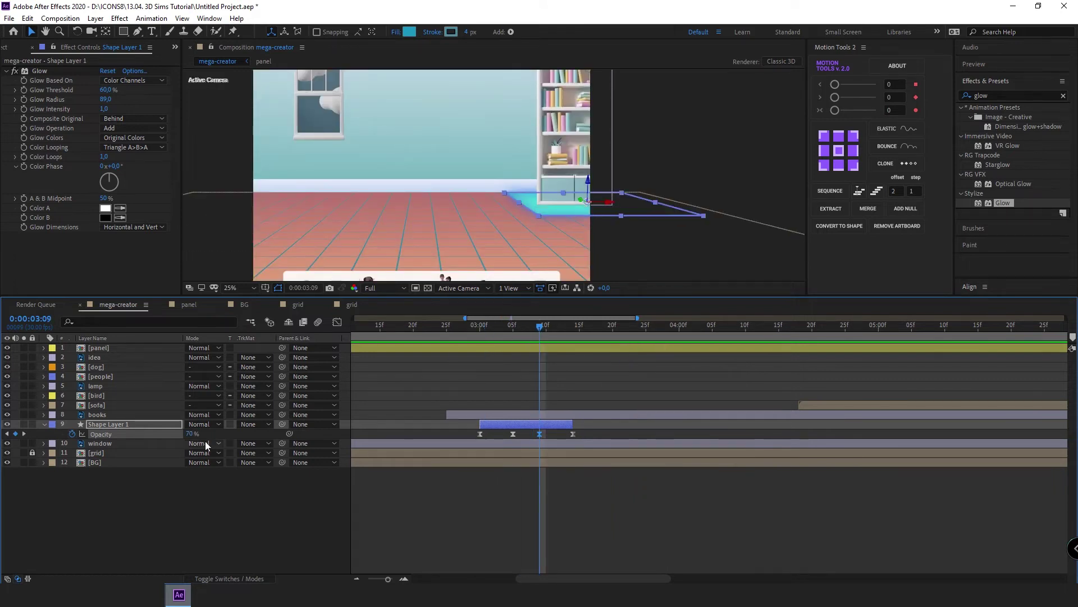
key("j")
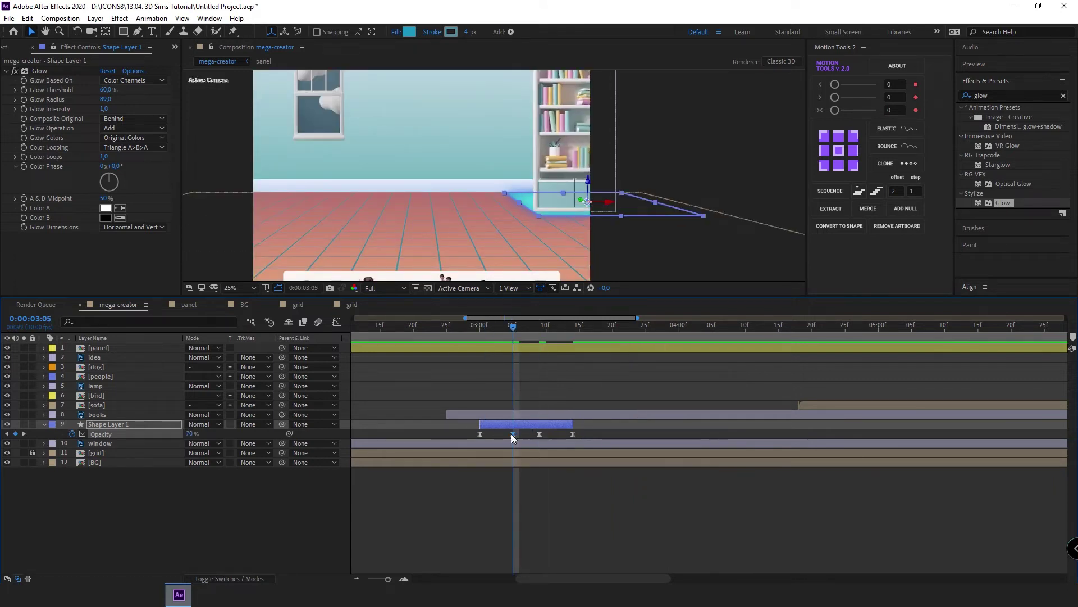
left_click(681, 164)
Step: Duplicate the glow layer and time the copy to start at 5 seconds with the sofa
scroll(681, 164, "down", 1)
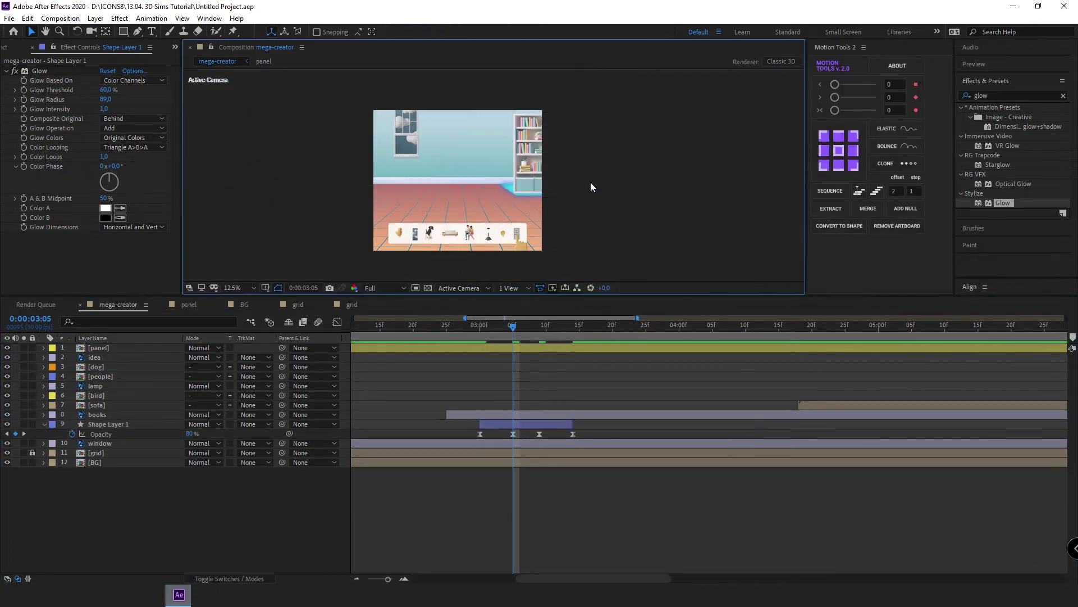
key("k")
key(";")
left_click_drag(532, 326, 592, 326)
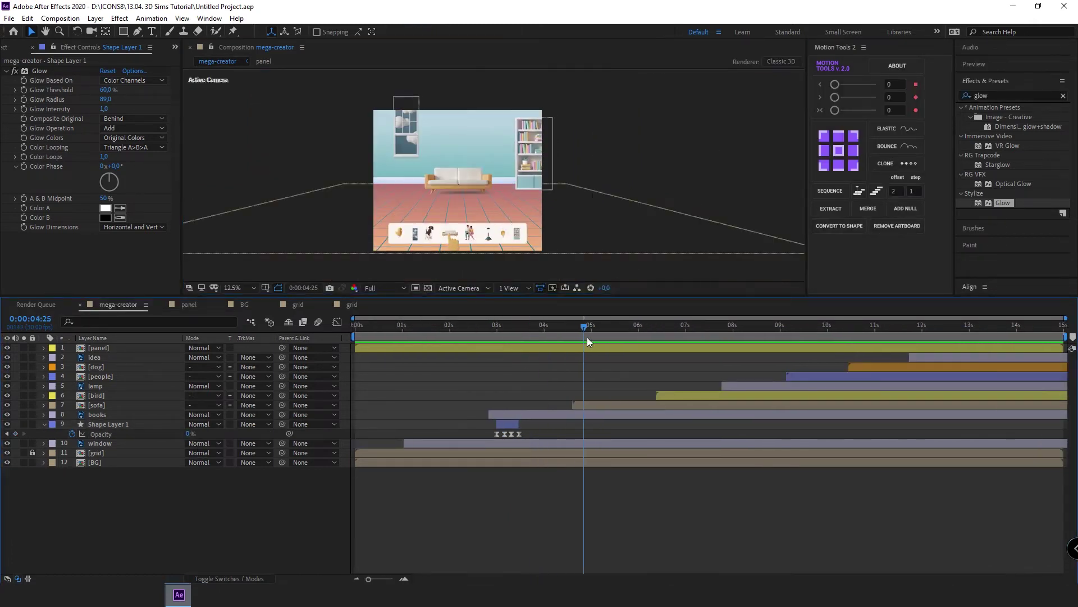
left_click(503, 423)
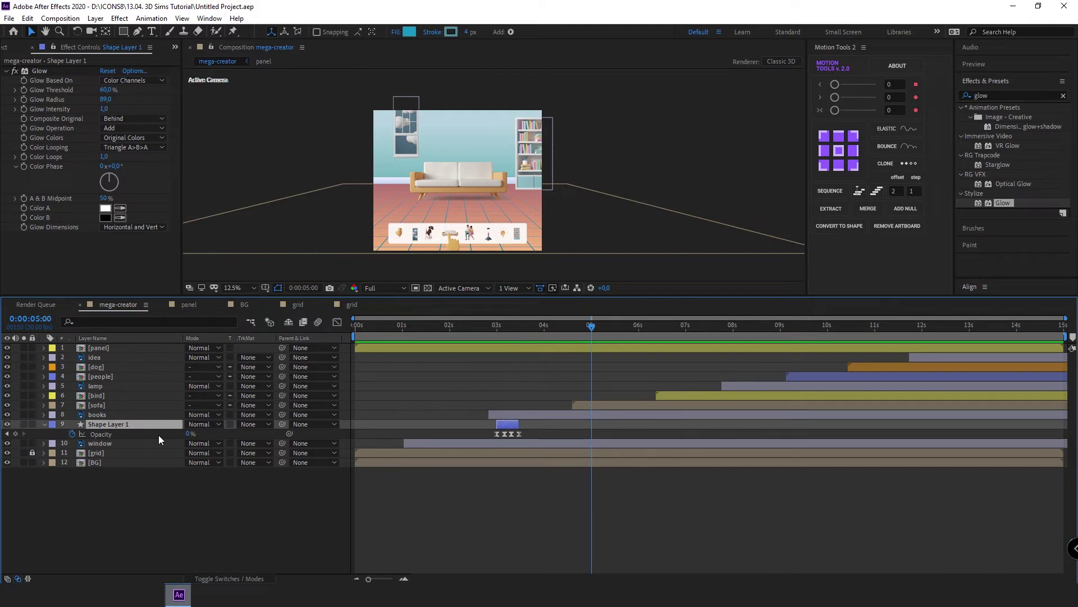
key("ctrl+d")
key("bracketright")
key("ctrl+bracketright")
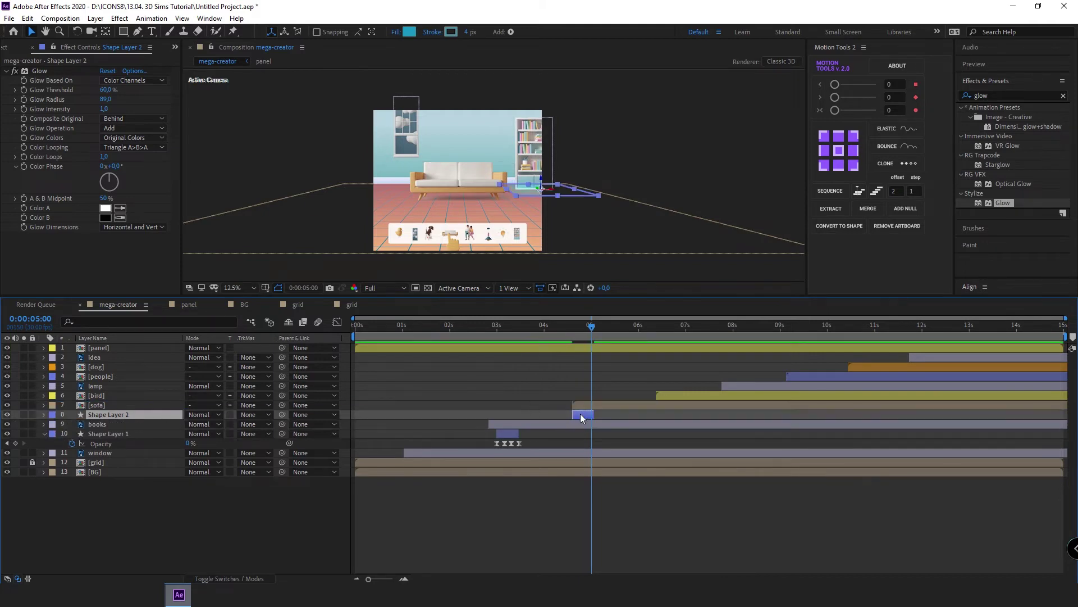
left_click_drag(582, 415, 585, 415)
Step: Show the new glow's Position and begin renaming the layer to a 'glow' name
key("semicolon")
scroll(442, 273, "up", 1)
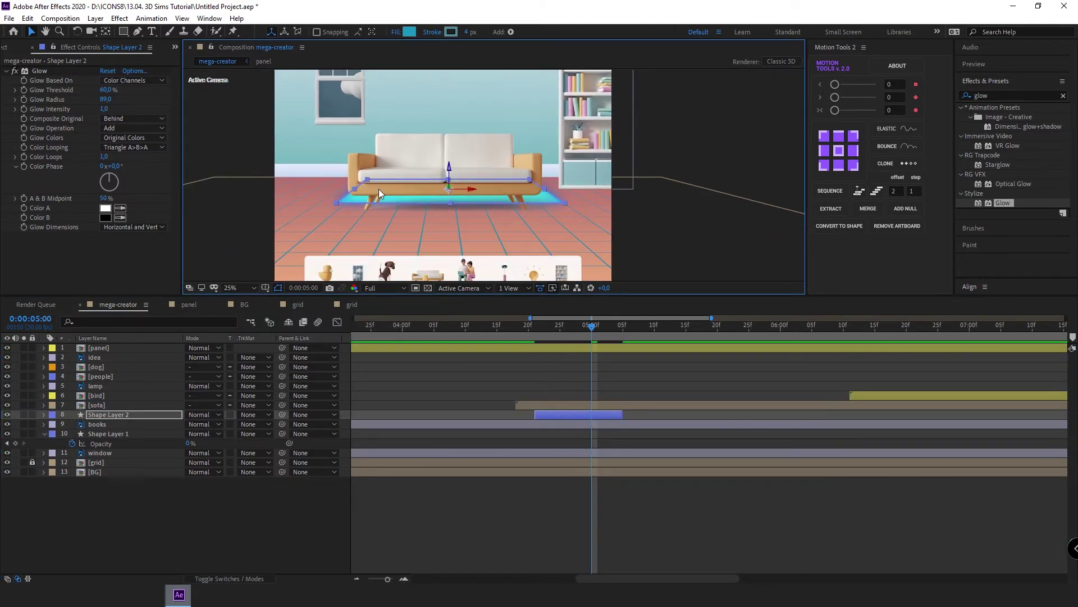
key("p")
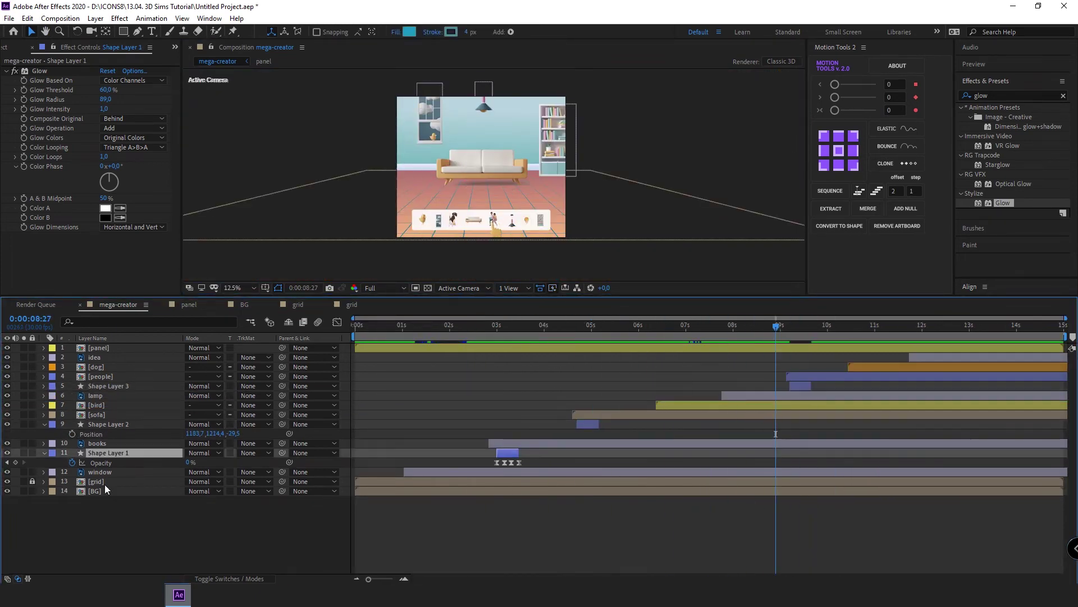
key("Return")
type("glow")
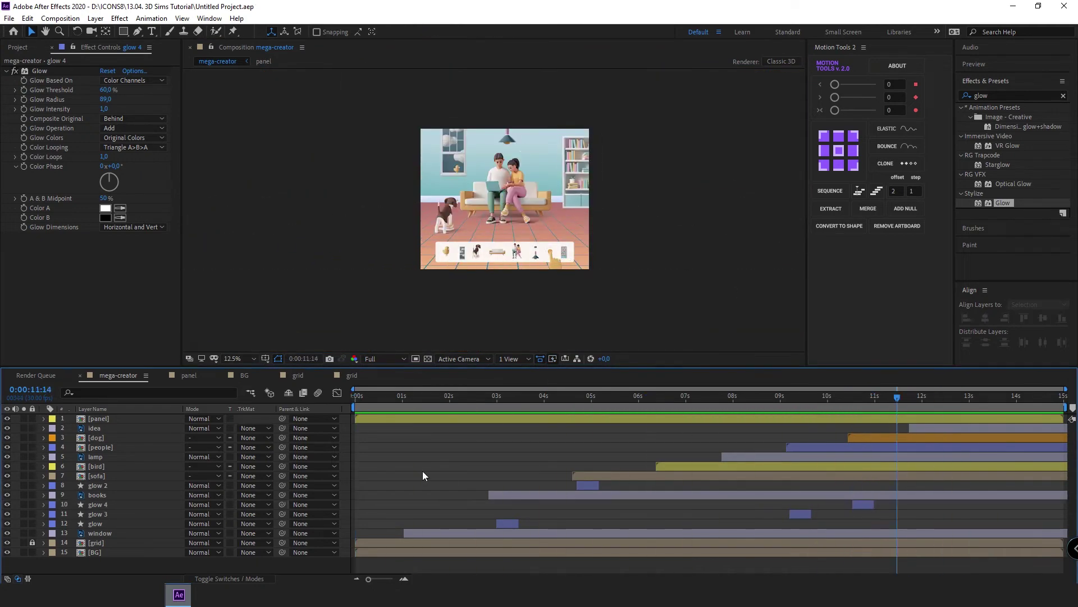
Step: Keyframe the panel's Position from 13:06, lifting to Y 937 then dropping to 1488
key("p")
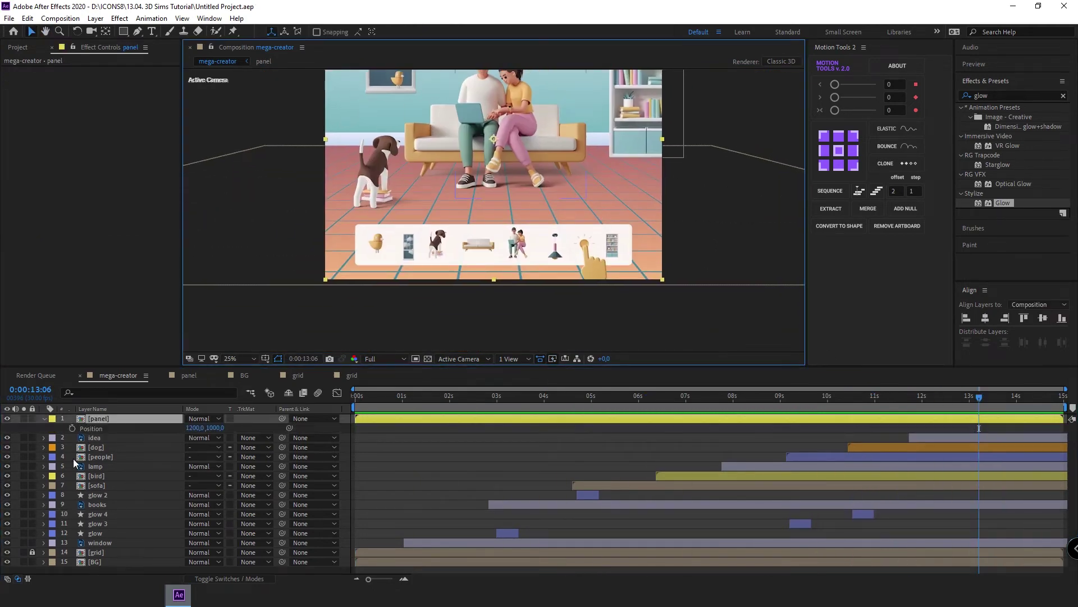
left_click(986, 402)
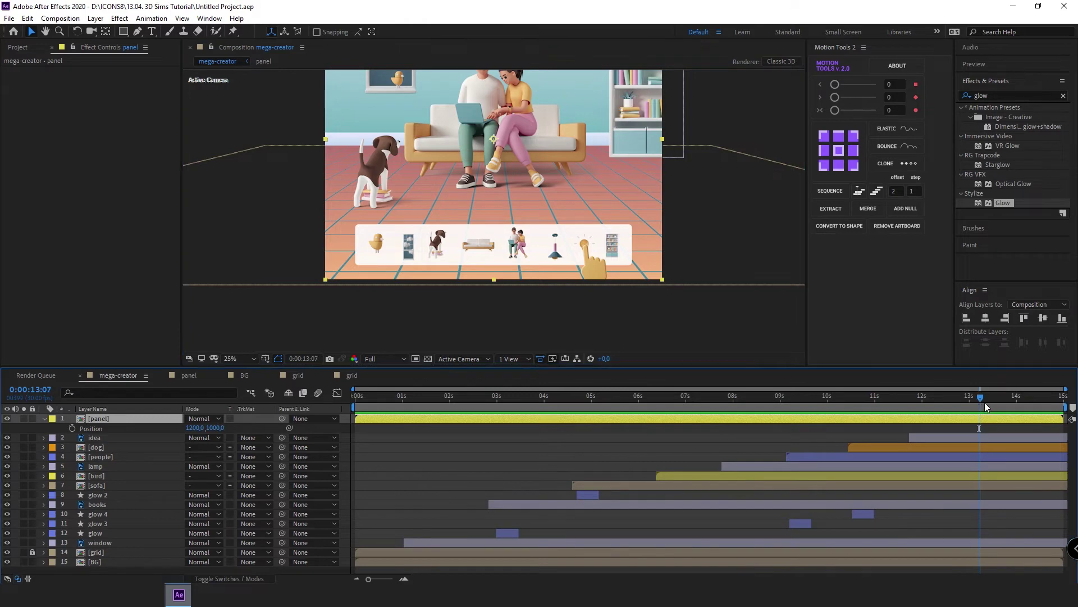
left_click(72, 428)
left_click_drag(202, 430, 176, 438)
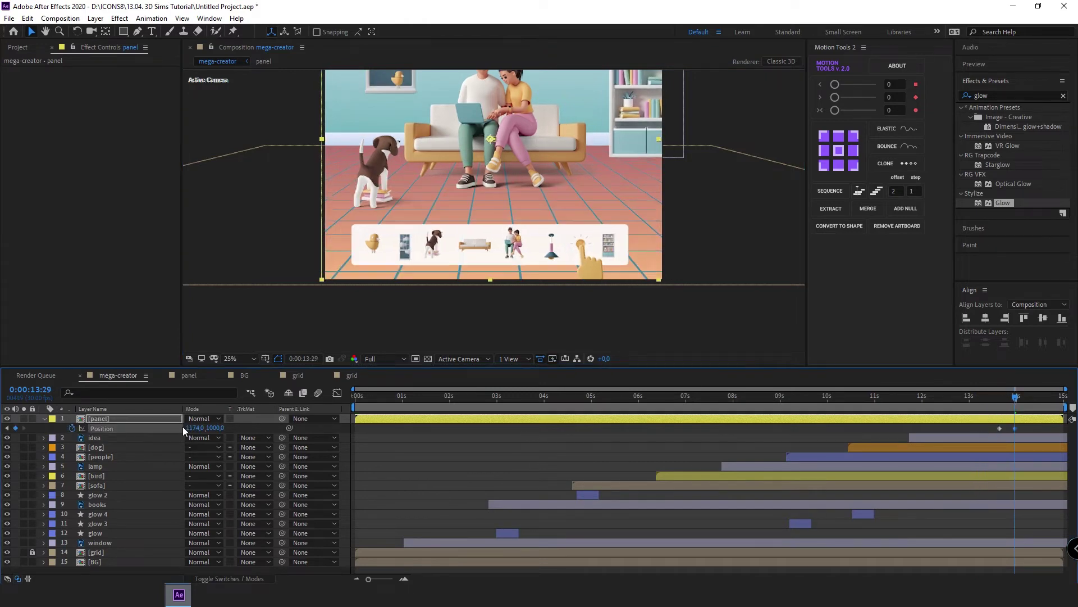
key("space")
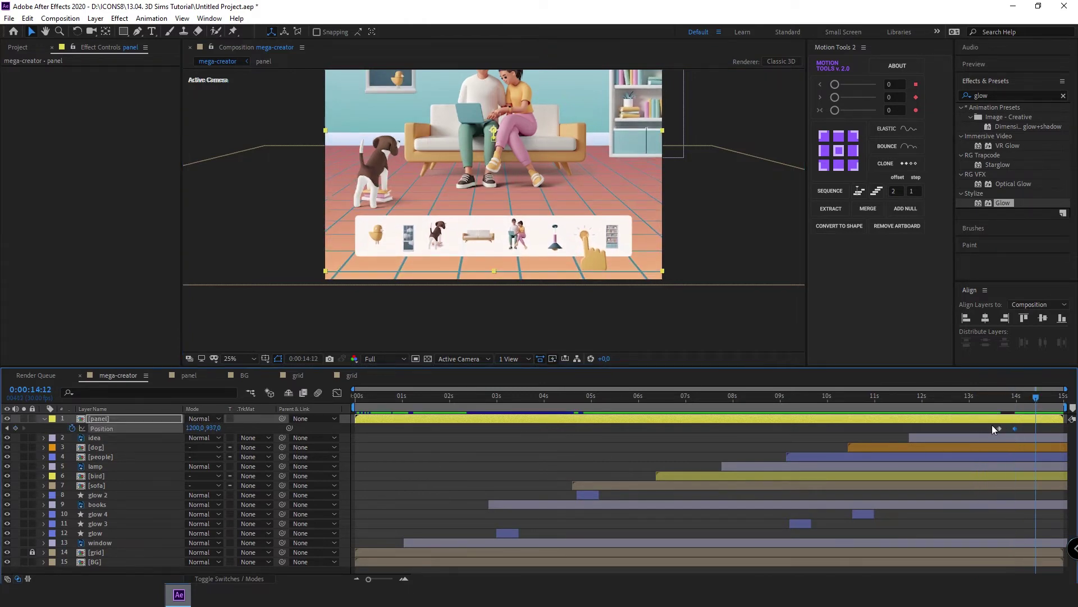
left_click_drag(216, 430, 1047, 432)
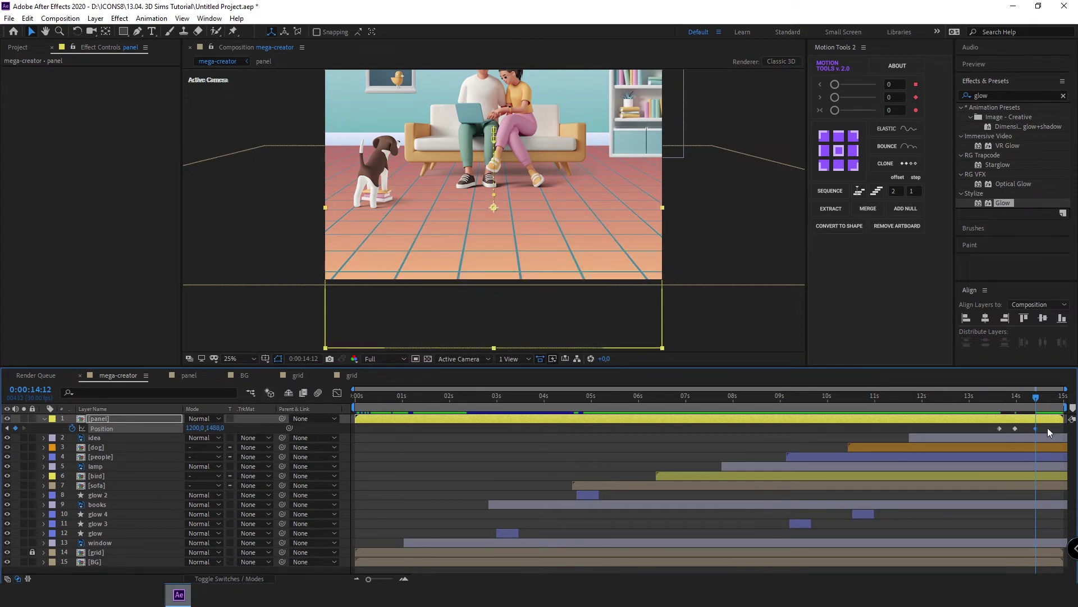
Step: Apply Easy Ease to the three panel Position keyframes and preview the slide-out
left_click(999, 395)
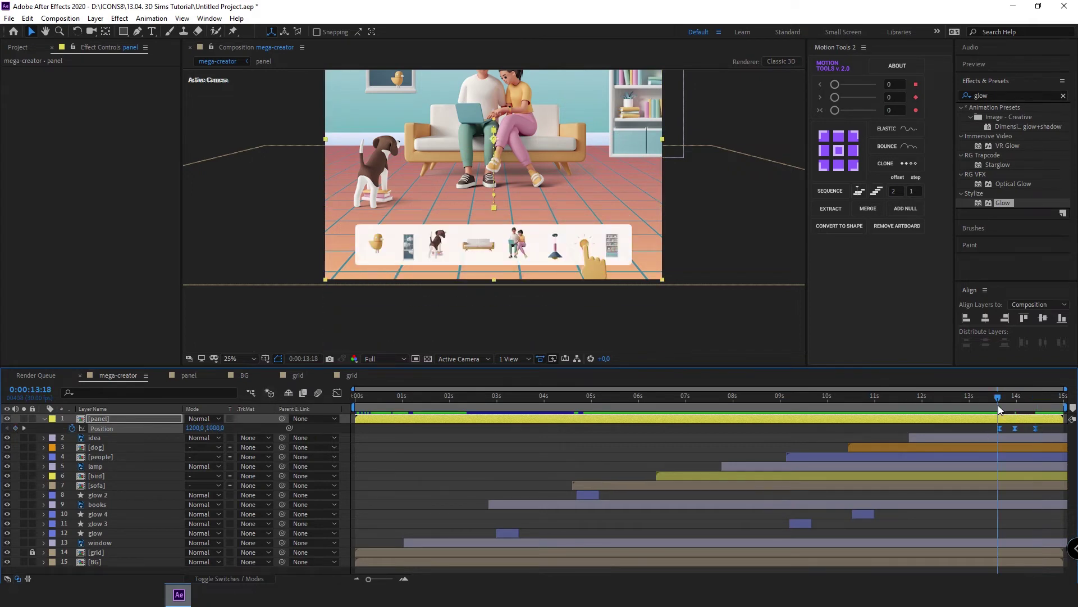
mouse_move(991, 425)
left_mouse_down()
mouse_move(1042, 428)
mouse_move(1025, 428)
left_mouse_up()
key("F9")
key("space")
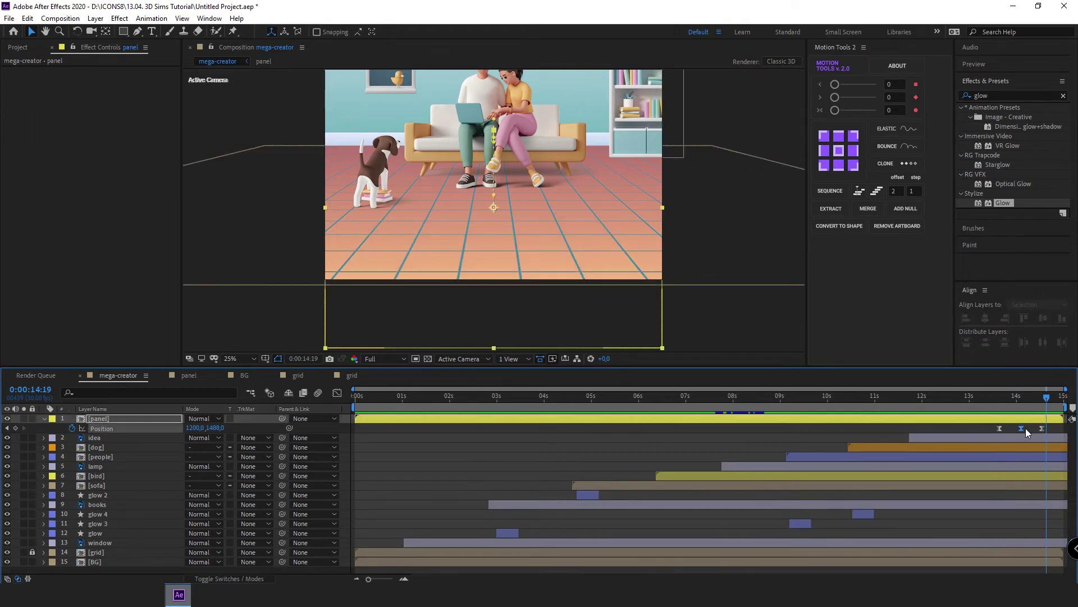
left_click(1001, 400)
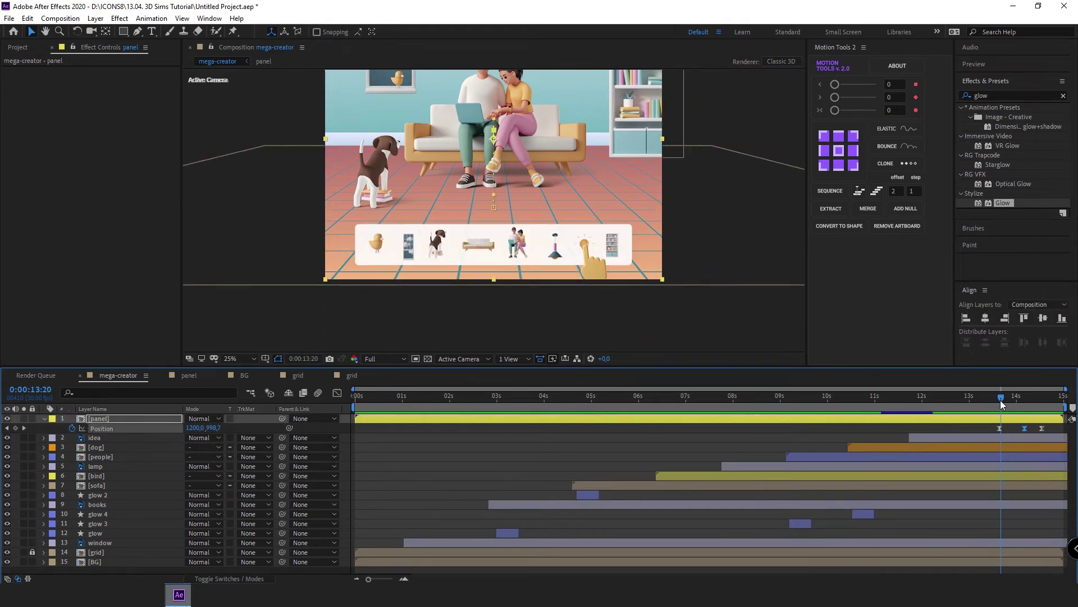
left_click(191, 579)
key("space")
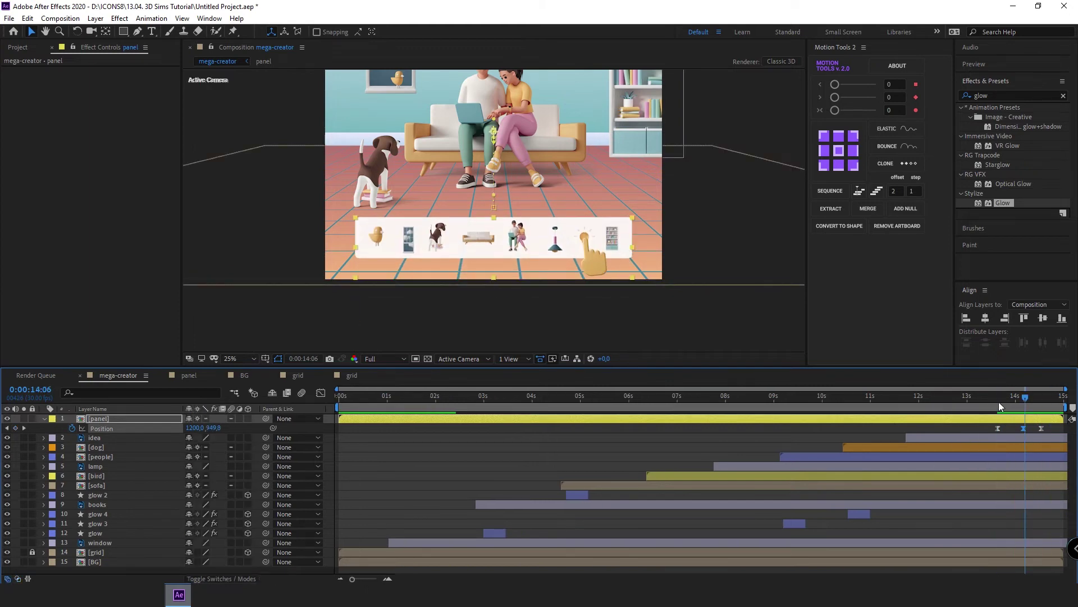
Step: Show the panel's Position as an editable value graph with X and Y dimensions separated
key("space")
left_click(321, 393)
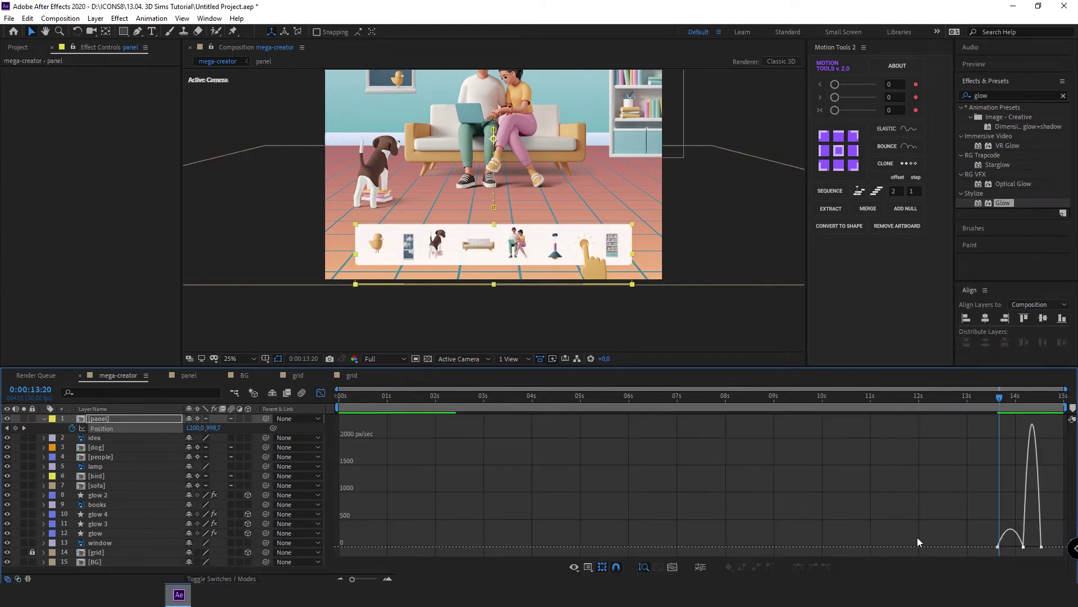
scroll(919, 542, "up", 5)
right_click(850, 514)
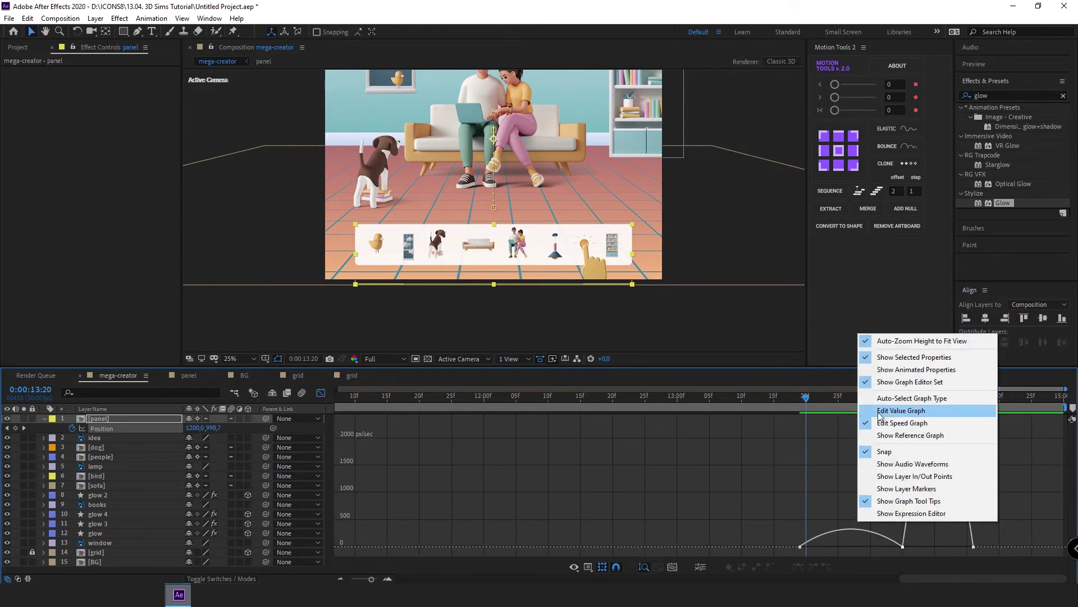
left_click(880, 412)
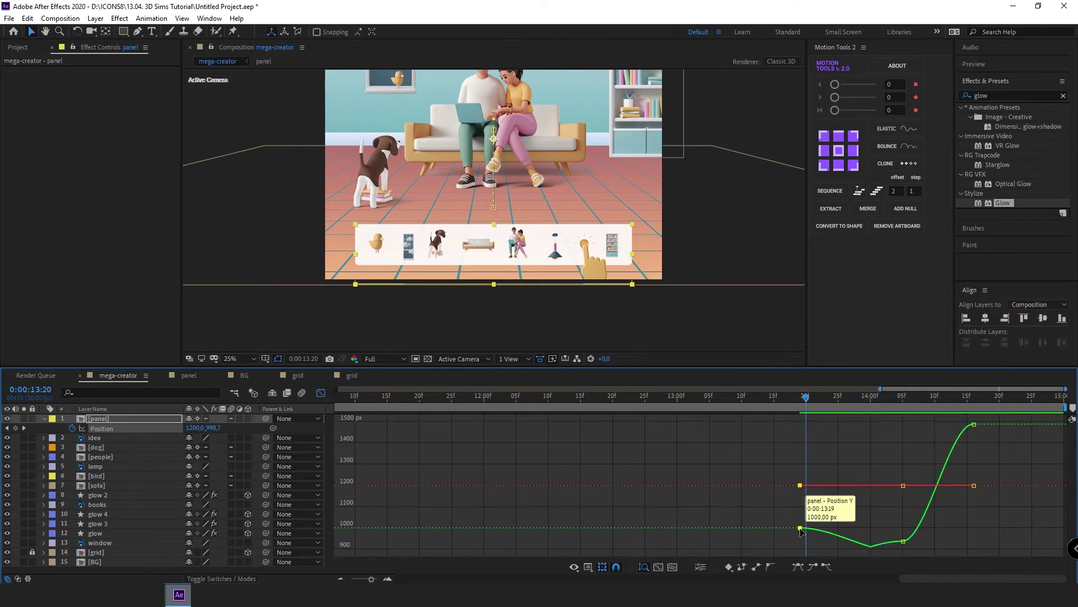
left_click(700, 566)
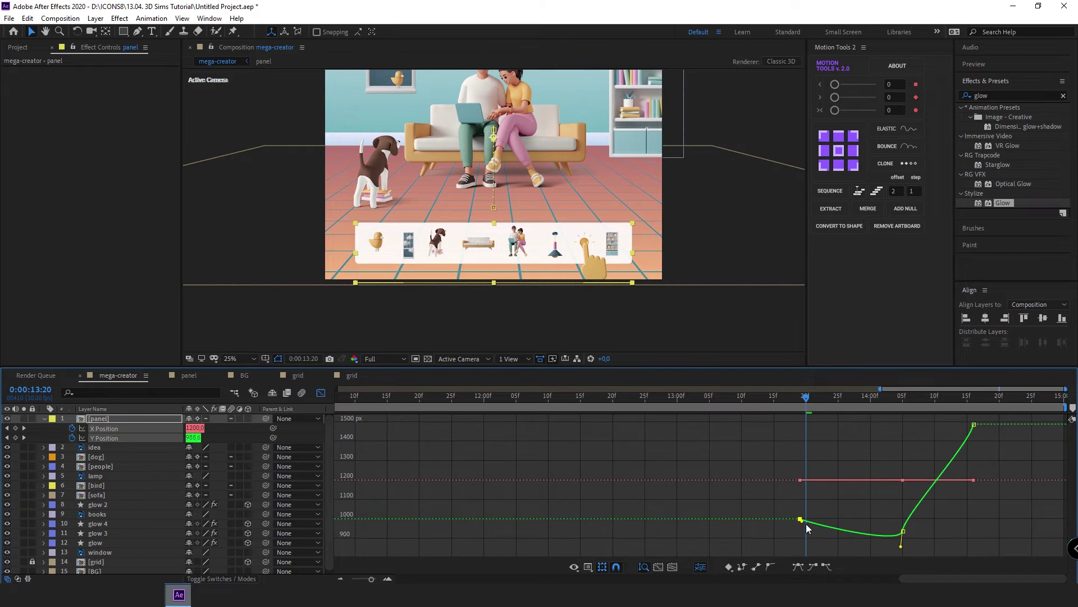
Step: Reshape the Y Position Bezier handles and middle key for a smaller lift and steep drop
mouse_move(805, 526)
left_mouse_down()
mouse_move(893, 554)
mouse_move(870, 549)
mouse_move(856, 524)
left_mouse_up()
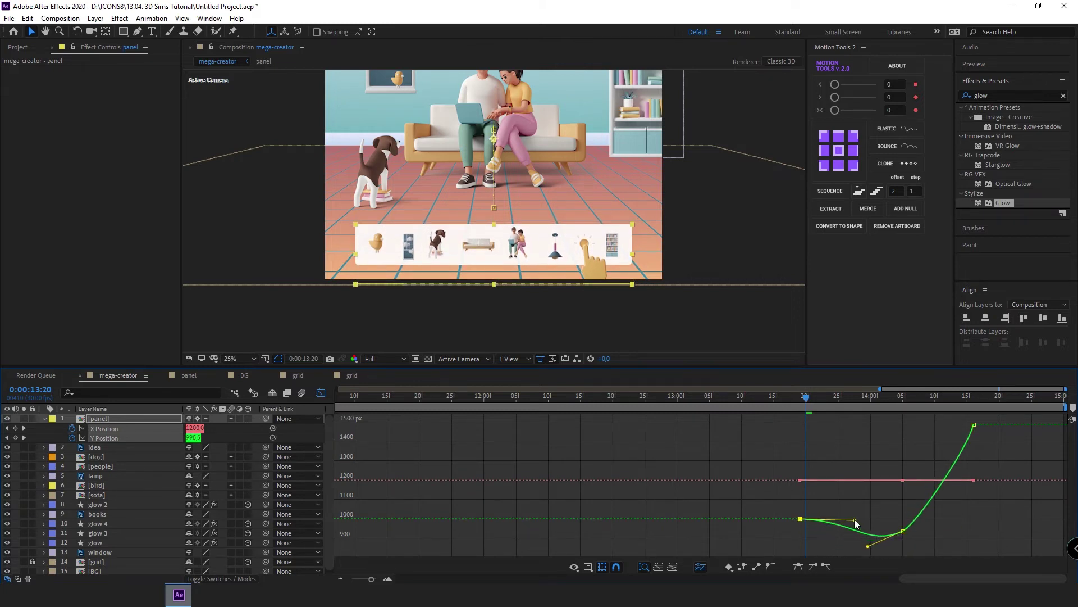
key("space")
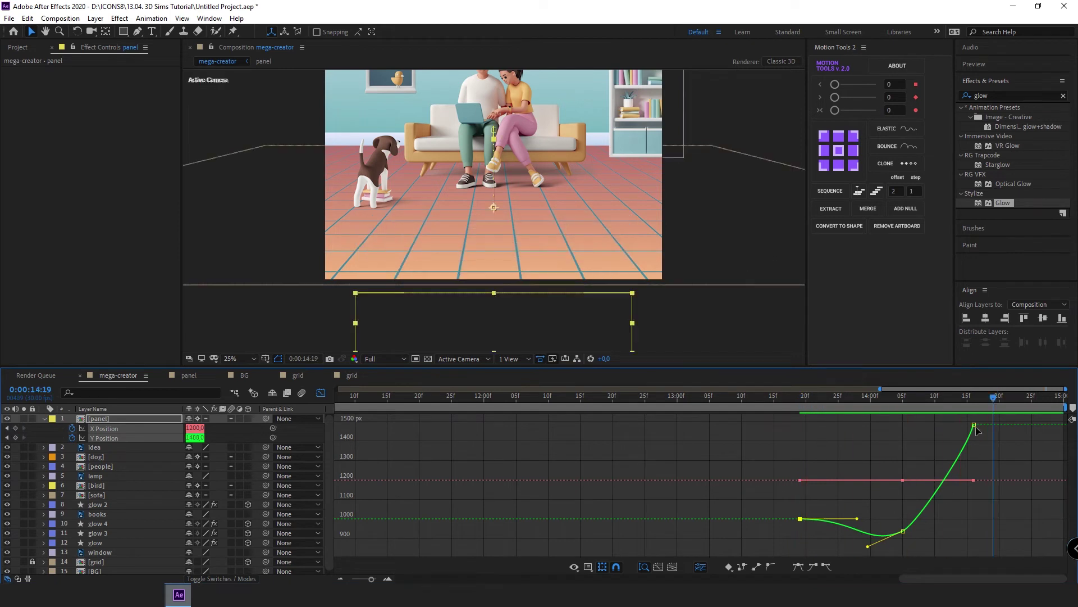
left_click(975, 444)
left_click_drag(976, 440, 957, 430)
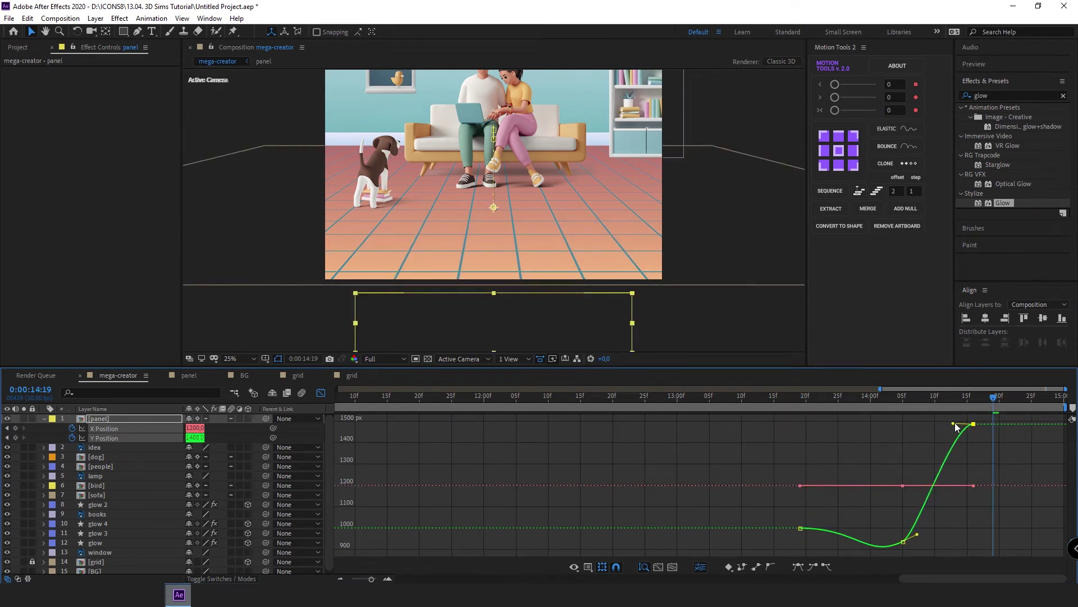
left_click_drag(904, 541, 903, 533)
Step: Preview the adjusted panel drop and return to the layer bars
key("space")
key("space")
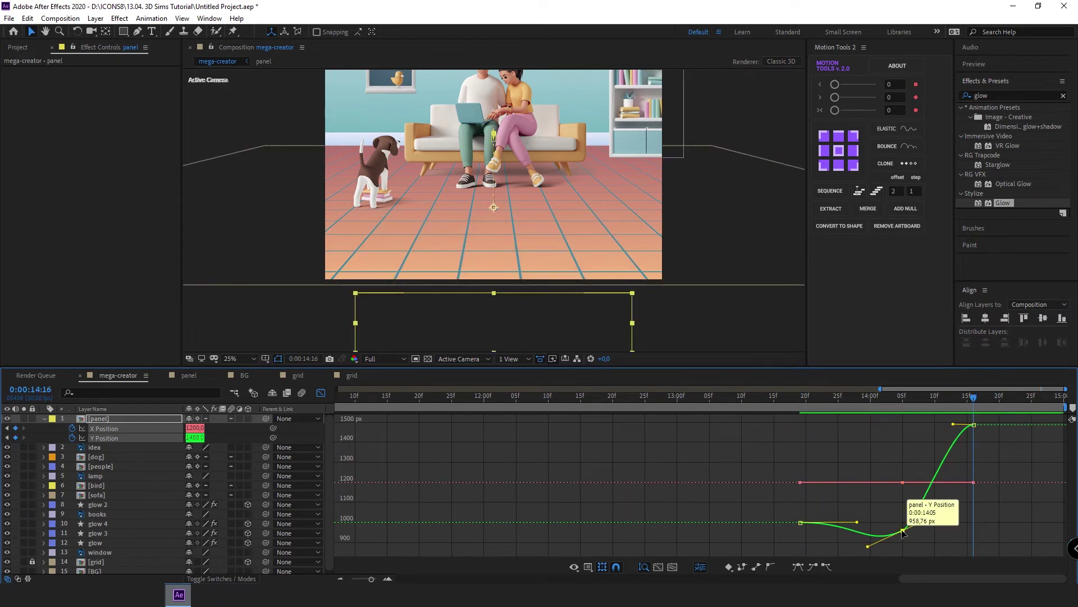
key("space")
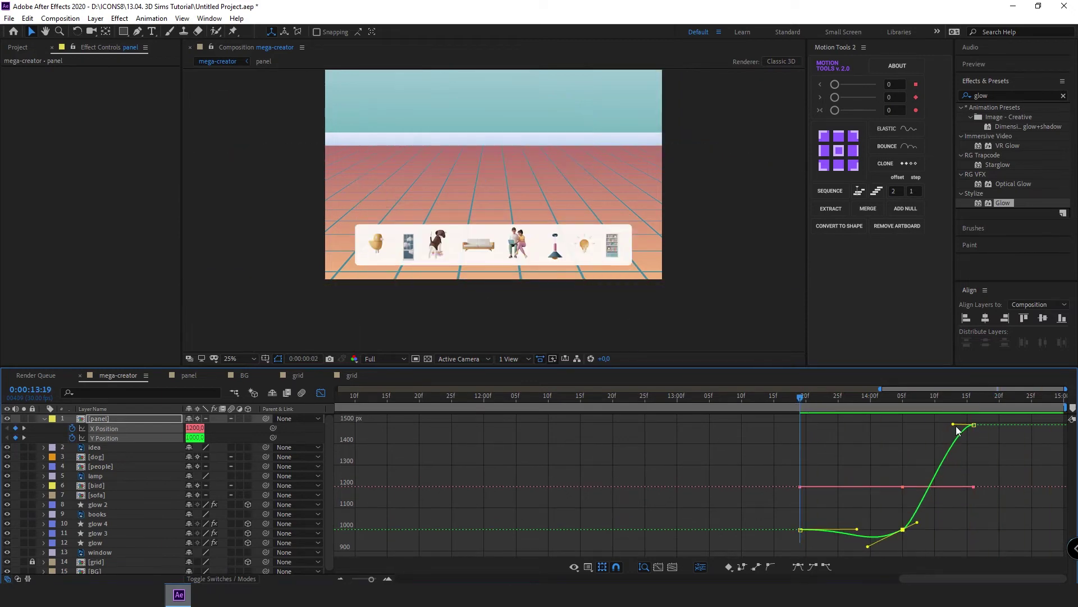
key("space")
key("shift+F3")
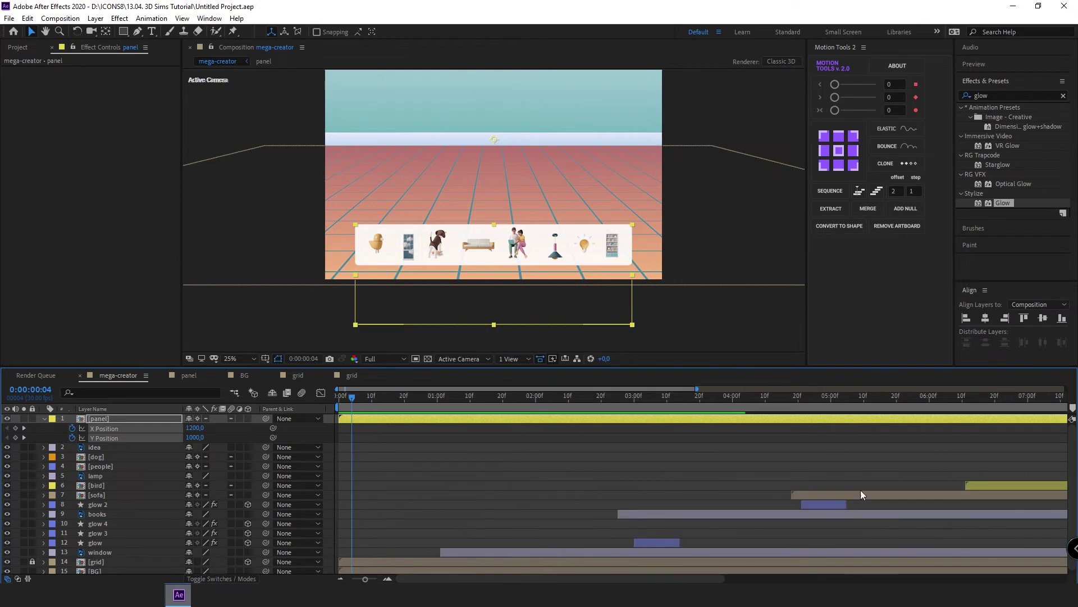
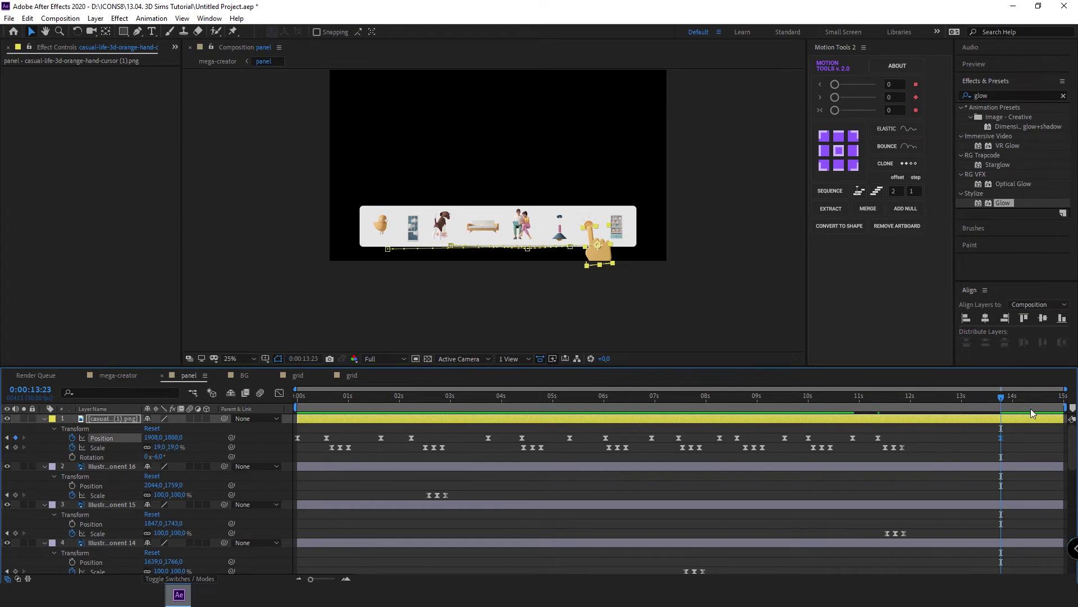
Step: Move the hand's last Position keyframe to about 13s and drag the hand down-left below the panel
left_click_drag(994, 442, 961, 437)
left_click_drag(572, 302, 557, 320)
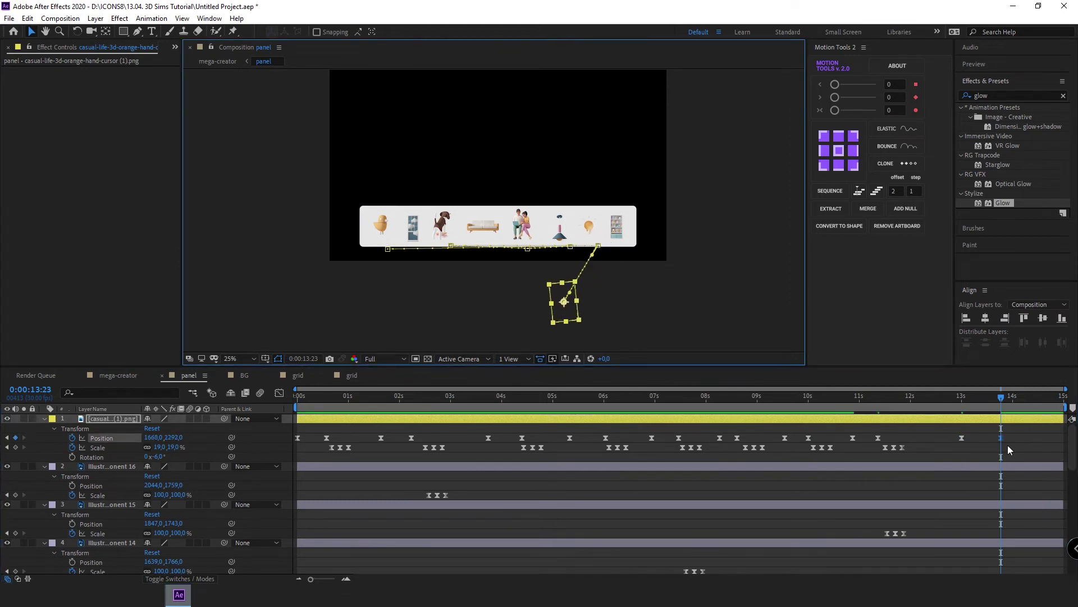
Step: In the mega-creator comp, reshape the panel's Y Position curve so it dips before sliding away
left_click(218, 60)
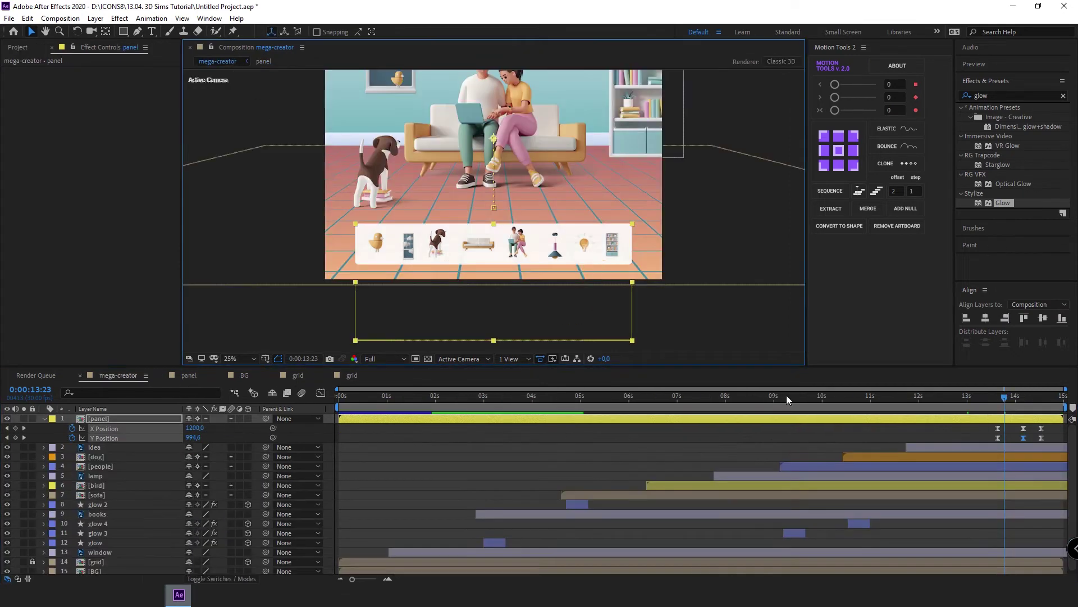
mouse_move(1000, 396)
left_mouse_down()
mouse_move(960, 411)
mouse_move(1048, 449)
left_mouse_up()
left_click(321, 393)
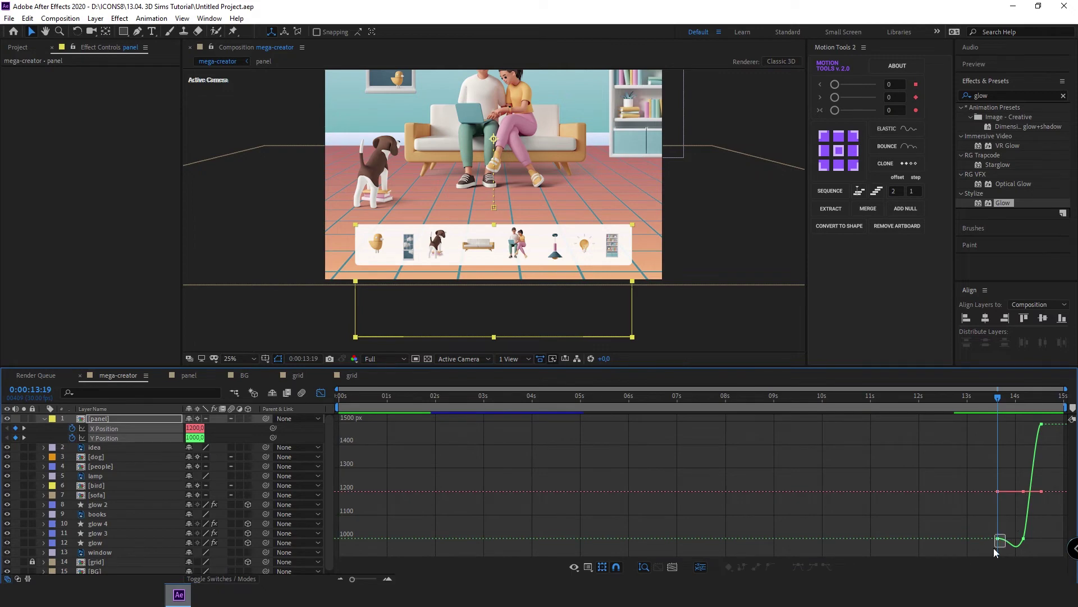
mouse_move(994, 553)
left_mouse_down()
mouse_move(1028, 525)
mouse_move(1012, 546)
left_mouse_up()
key("space")
key("shift+F3")
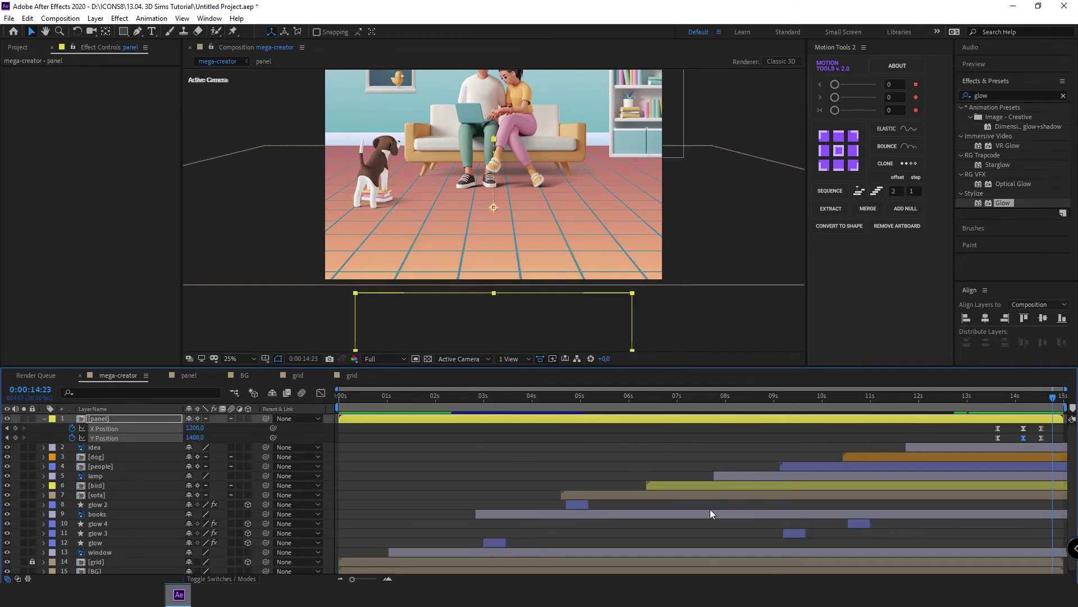
key("comma")
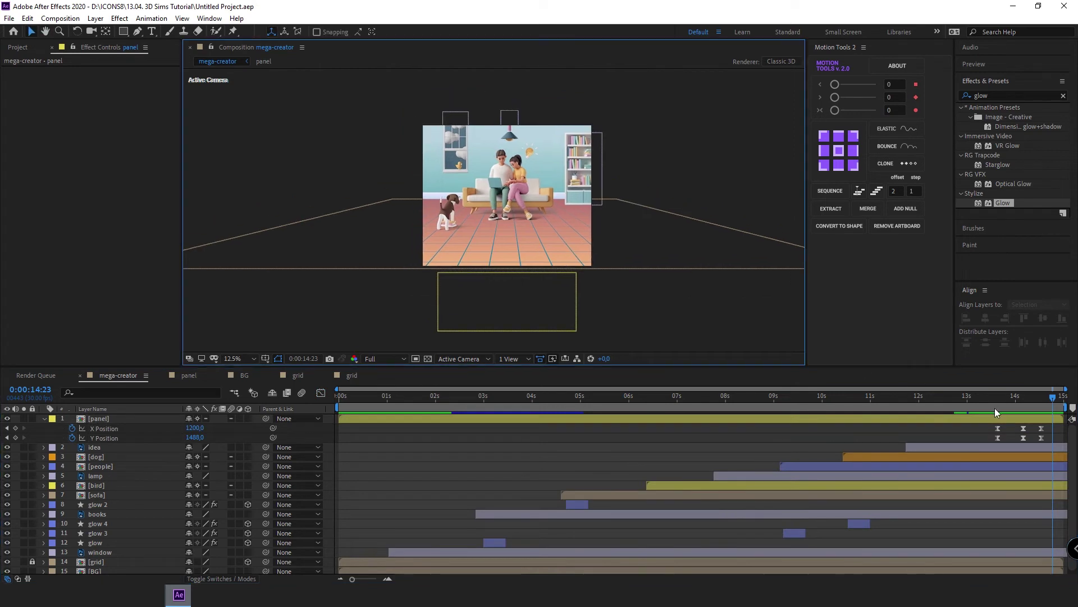
key("space")
key("space")
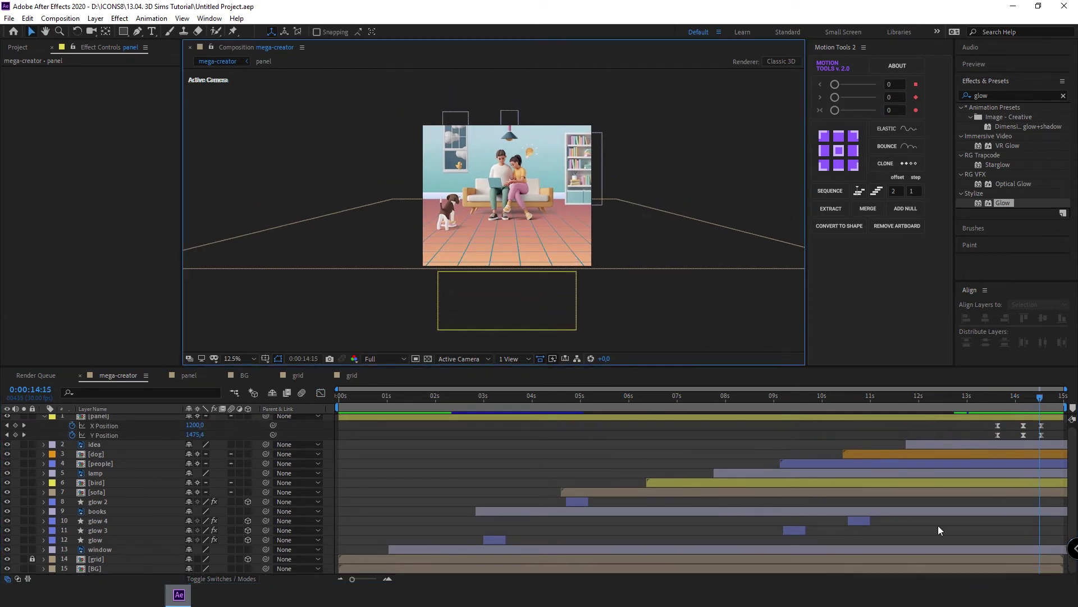
Step: Unlock and reposition the grid floor layer, then edit its Opacity around 14:05
scroll(937, 530, "down", 1)
left_click(32, 559)
left_click(95, 559)
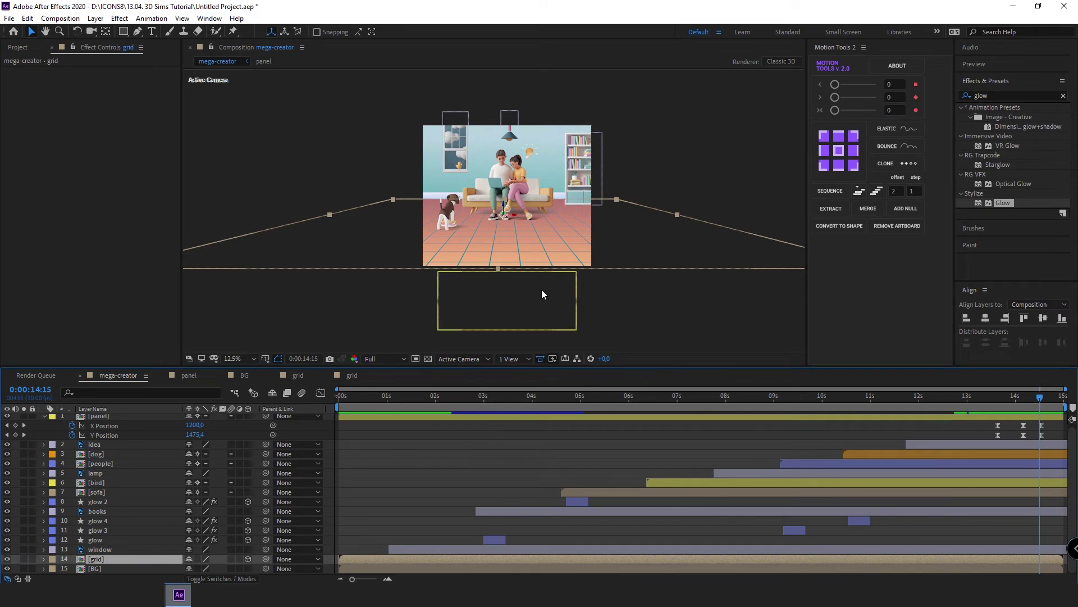
mouse_move(470, 261)
left_mouse_down()
mouse_move(503, 241)
mouse_move(416, 288)
mouse_move(422, 217)
left_mouse_up()
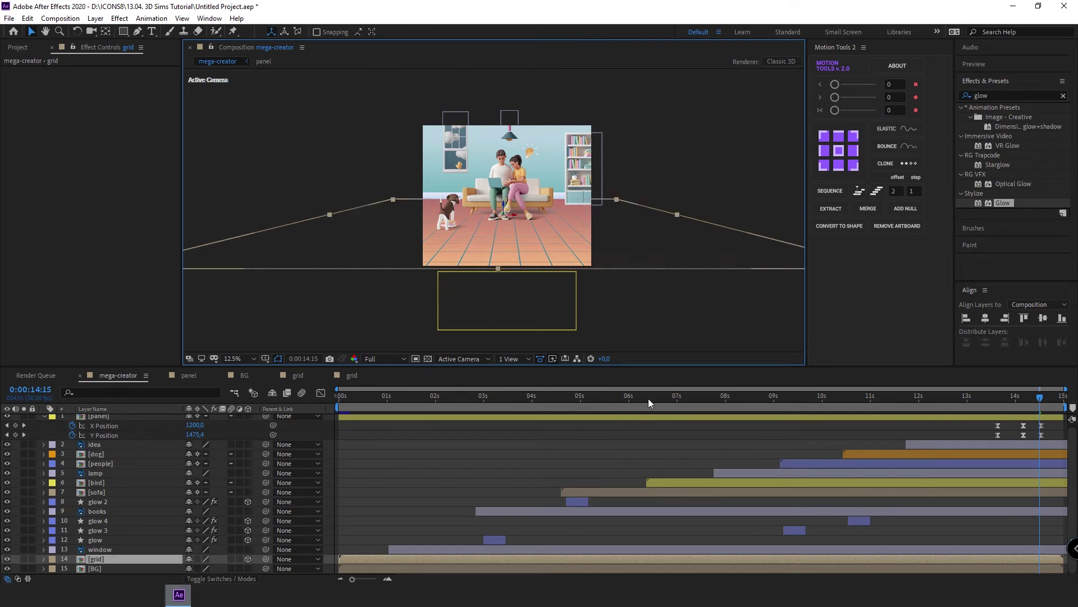
left_click(1032, 562)
key("t")
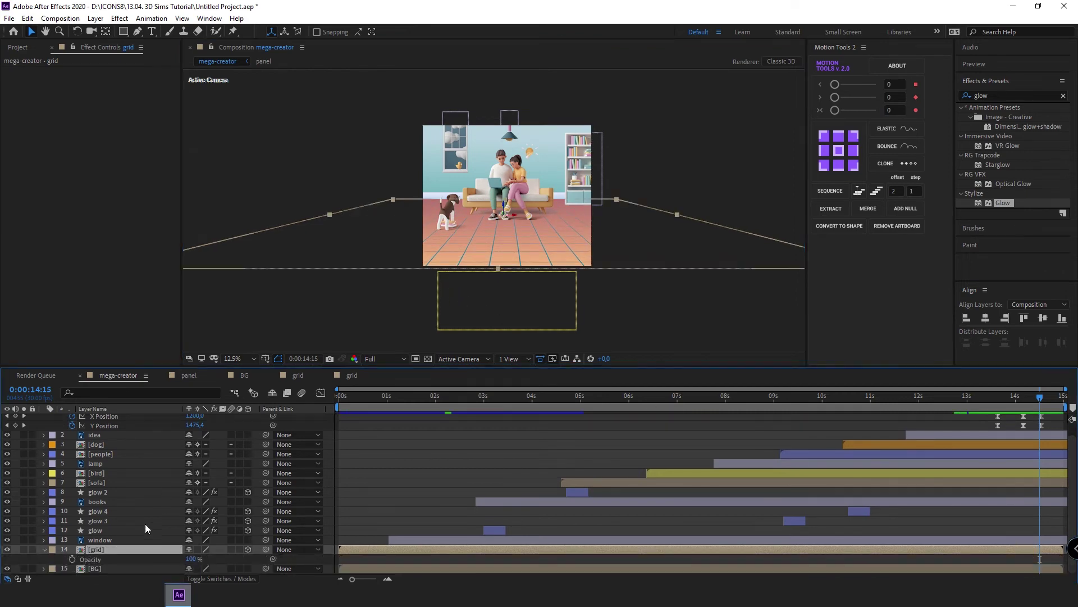
left_click(1024, 402)
key("space")
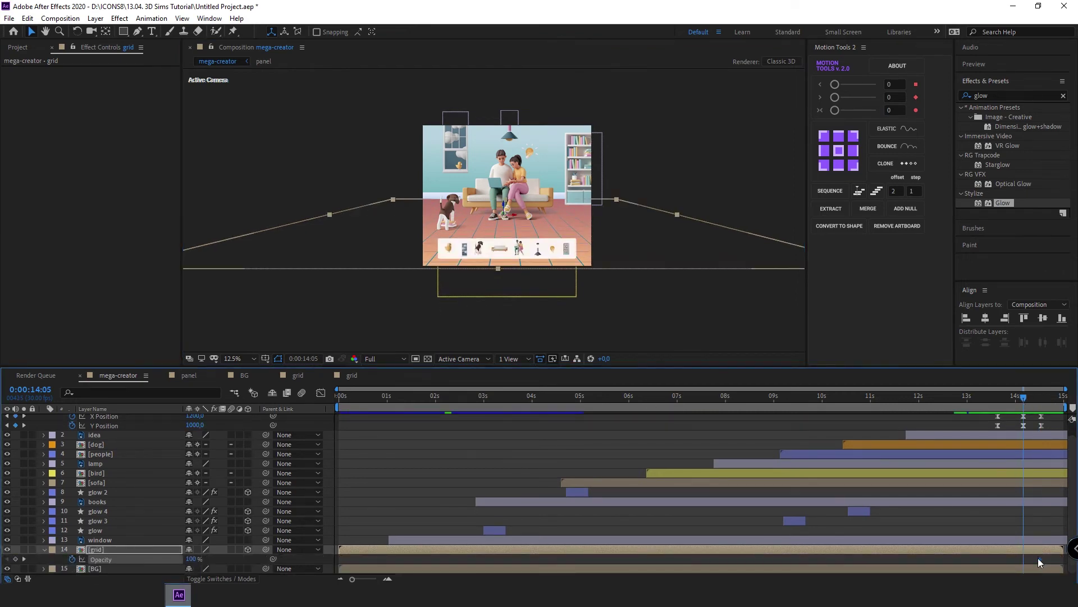
left_click(193, 559)
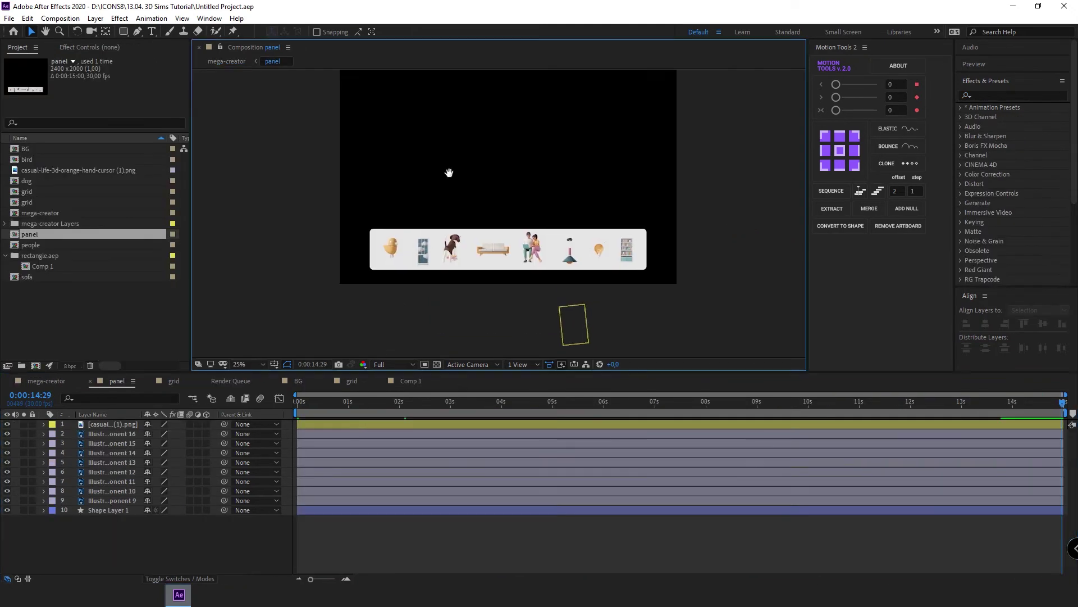
Step: Draw a square shape in the panel comp and round its corners to 47
scroll(458, 194, "down", 2)
key("q")
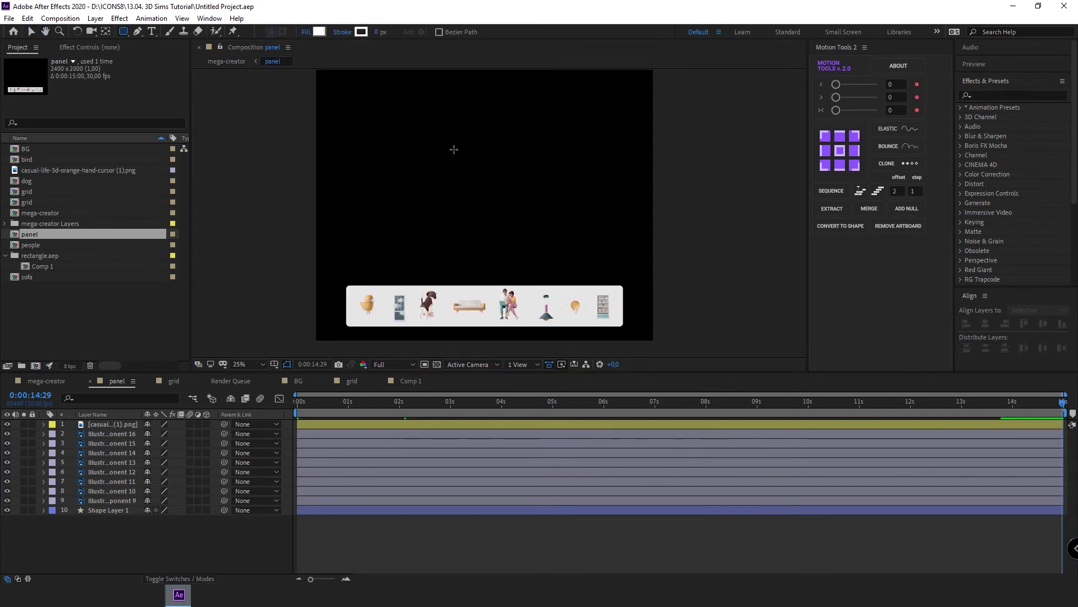
left_click_drag(450, 145, 530, 224)
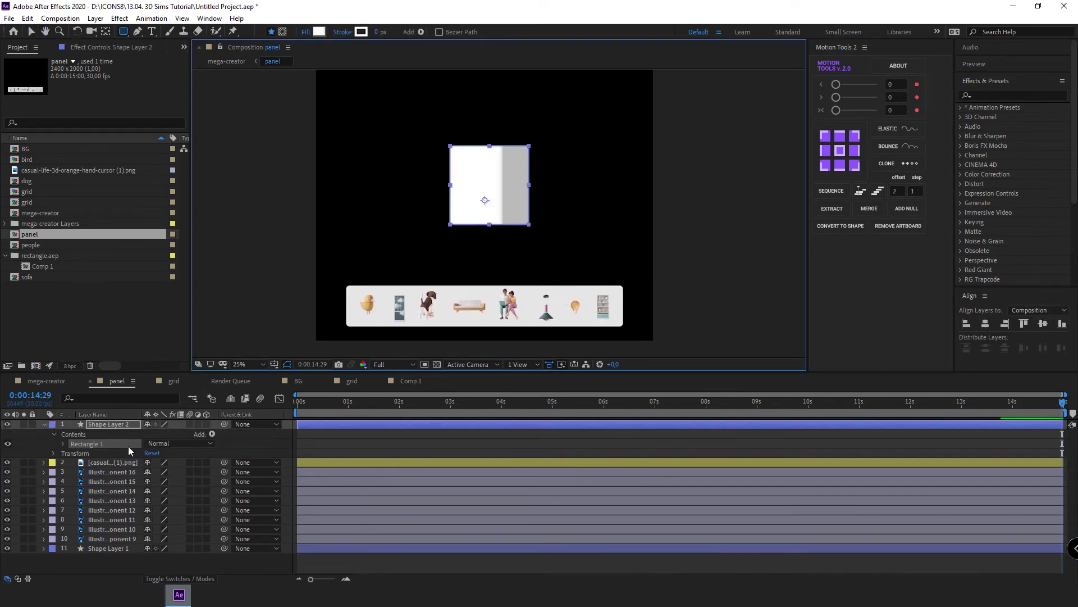
left_click(63, 444)
left_click(73, 453)
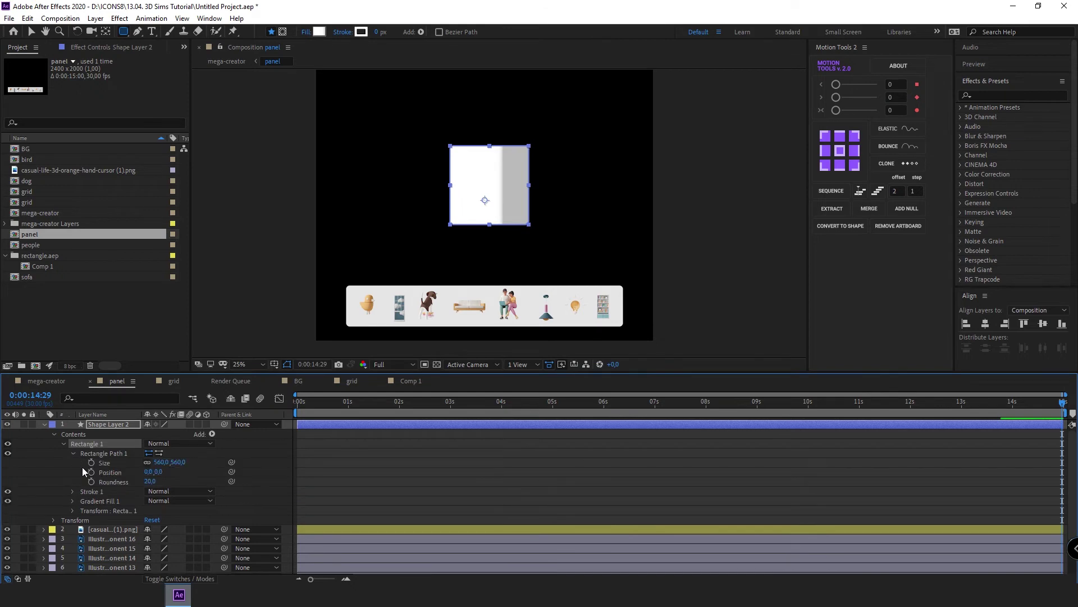
left_click_drag(150, 481, 207, 481)
Step: Reselect the square tile and bring up its Gradient Editor
key("F2")
key("period")
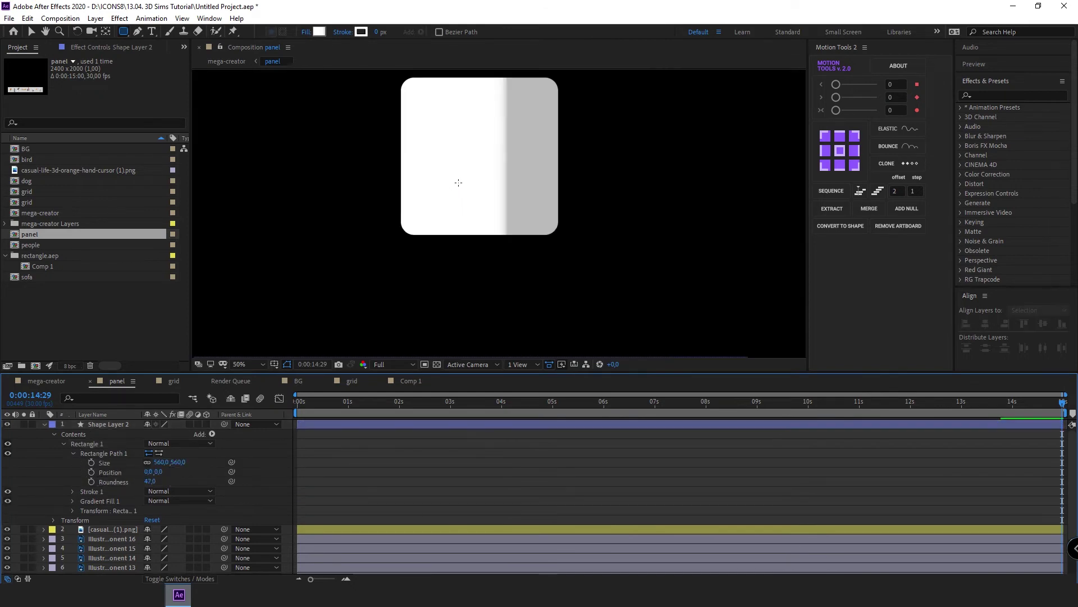
left_click(343, 424)
left_click(319, 31)
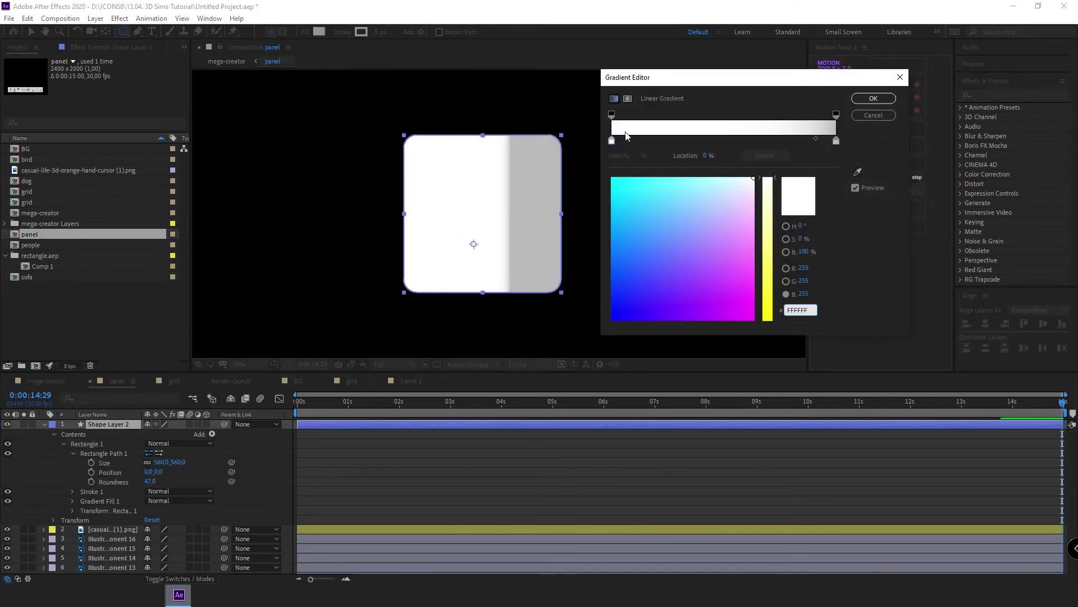
Step: Experiment with the gradient colour stops, leaving the white stop at the left end
left_click_drag(816, 141, 693, 153)
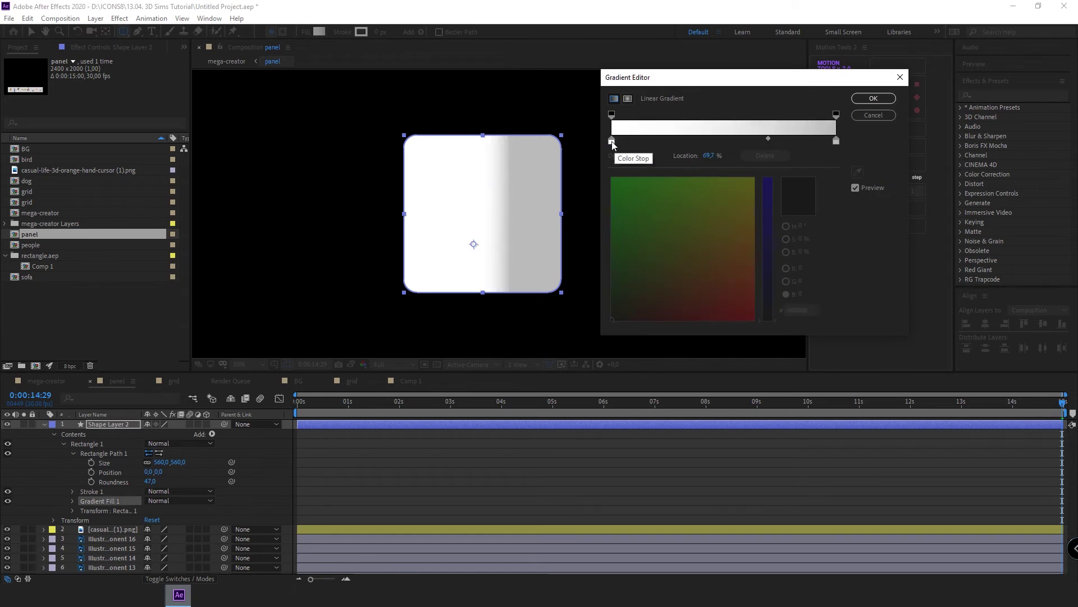
left_click_drag(612, 140, 787, 143)
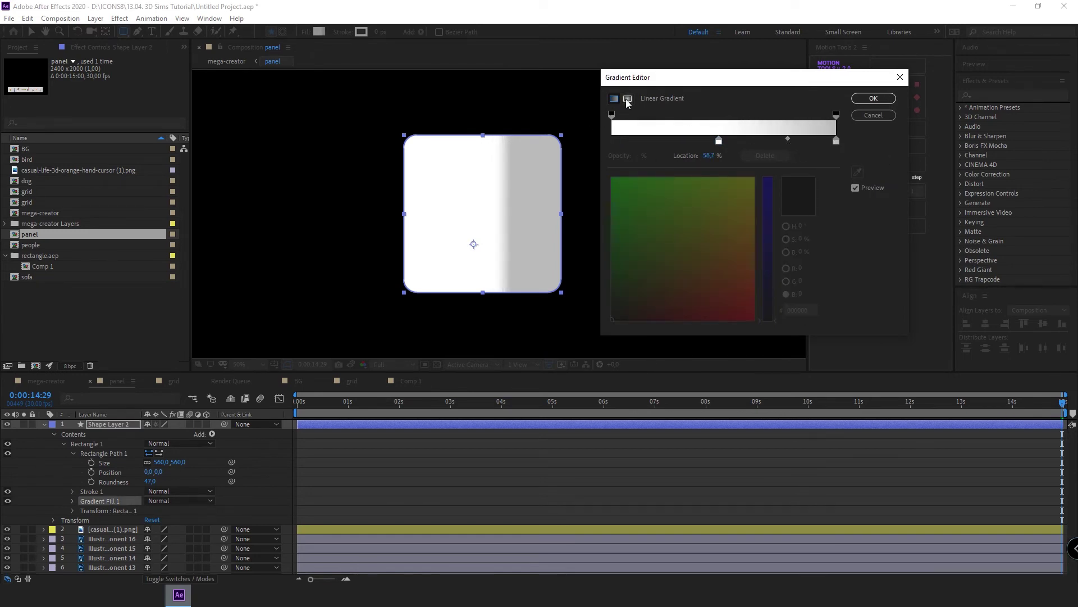
left_click_drag(719, 140, 610, 141)
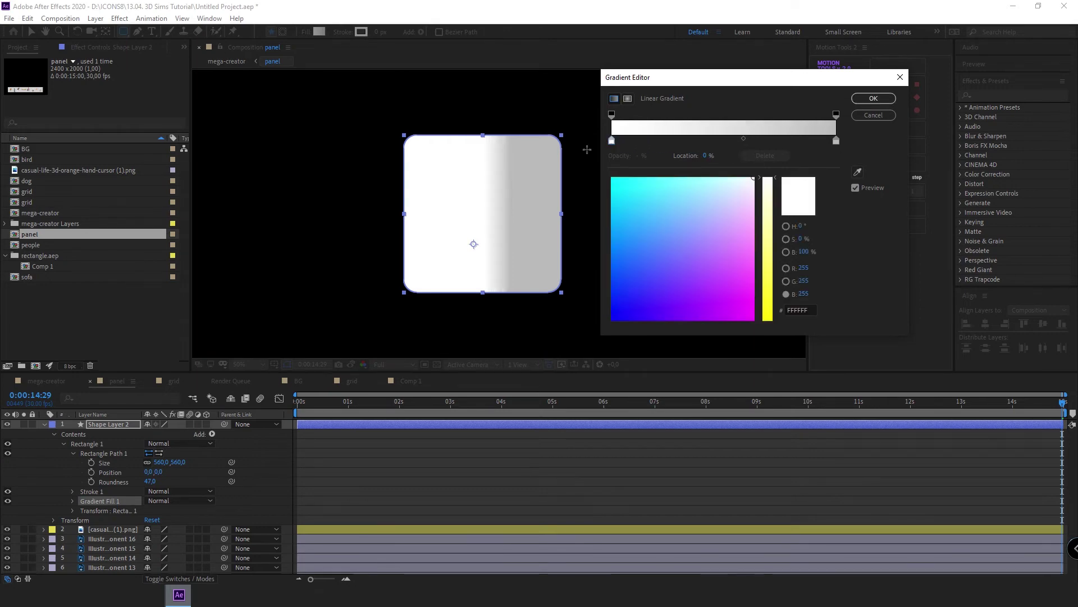
left_click(874, 98)
Step: Shift the gradient start point to -129 and recheck the gradient colours without changes
left_click(72, 501)
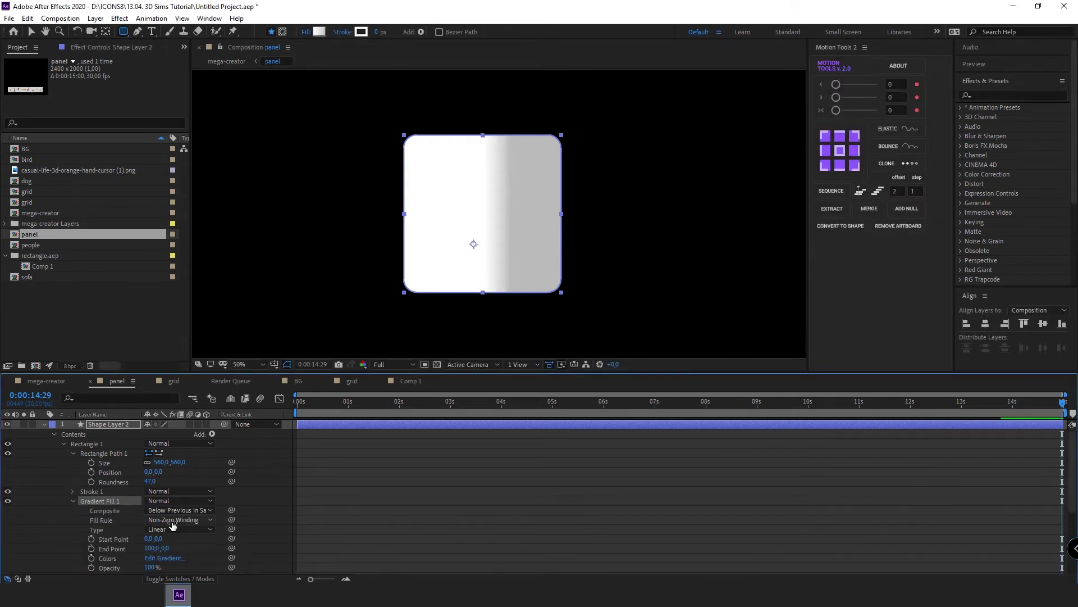
scroll(167, 517, "down", 2)
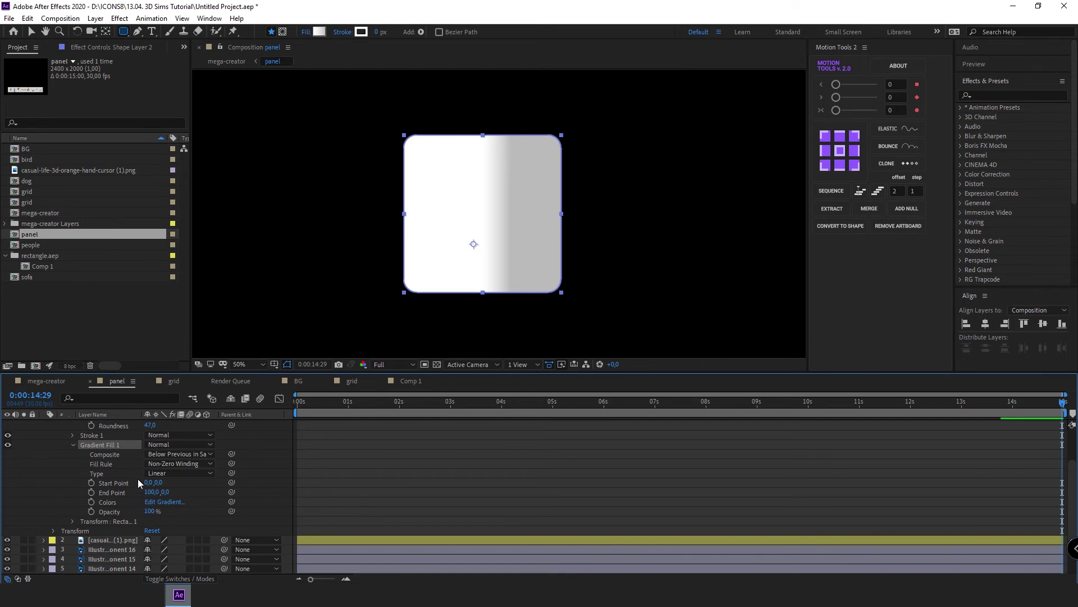
mouse_move(144, 482)
left_mouse_down()
mouse_move(125, 490)
mouse_move(163, 492)
left_mouse_up()
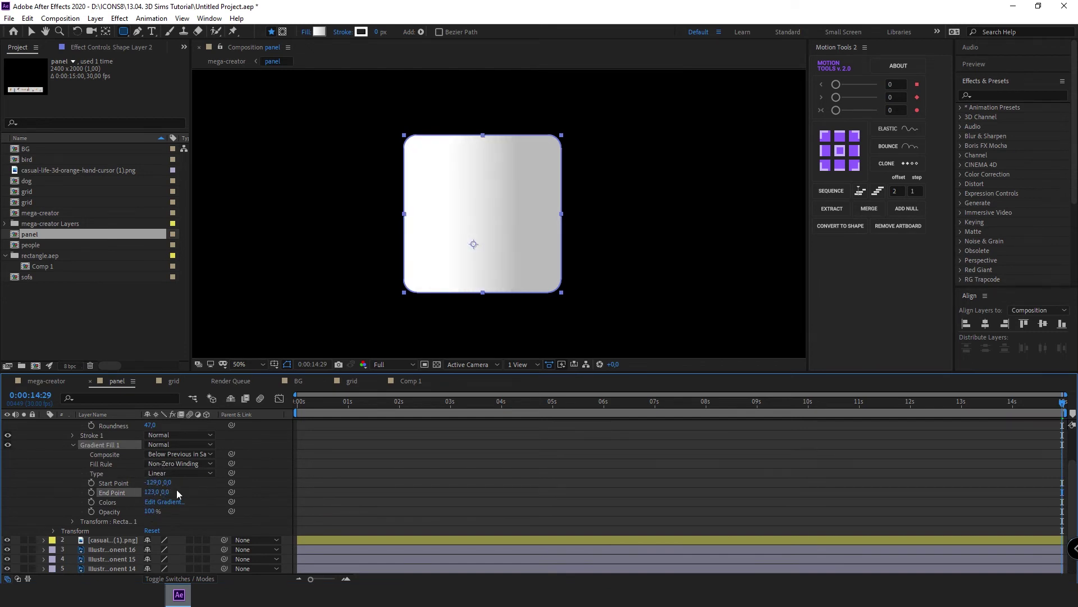
left_click(316, 34)
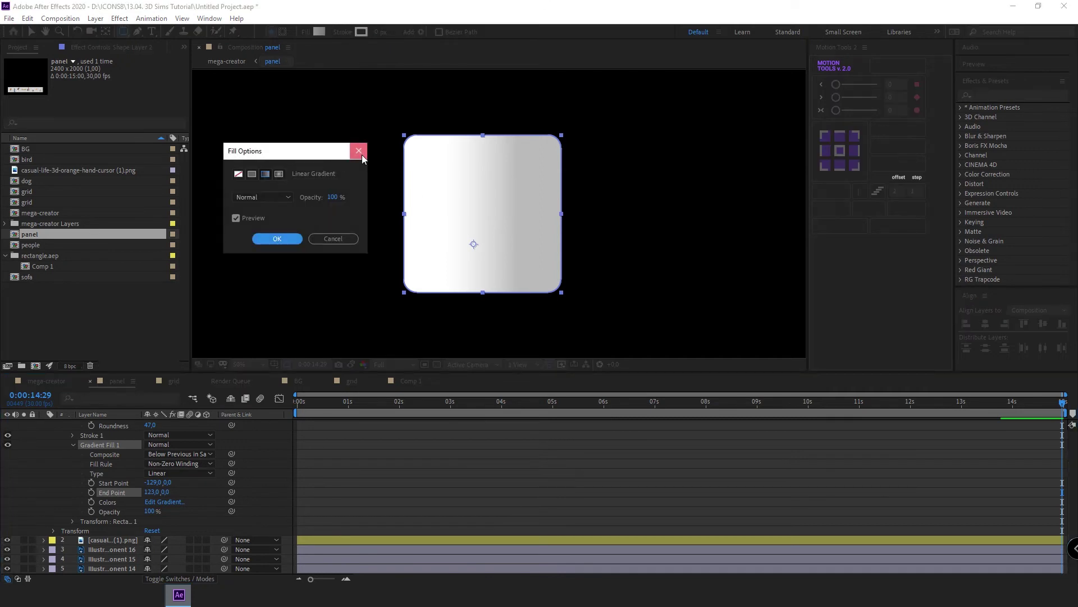
left_click(359, 149)
left_click(319, 32)
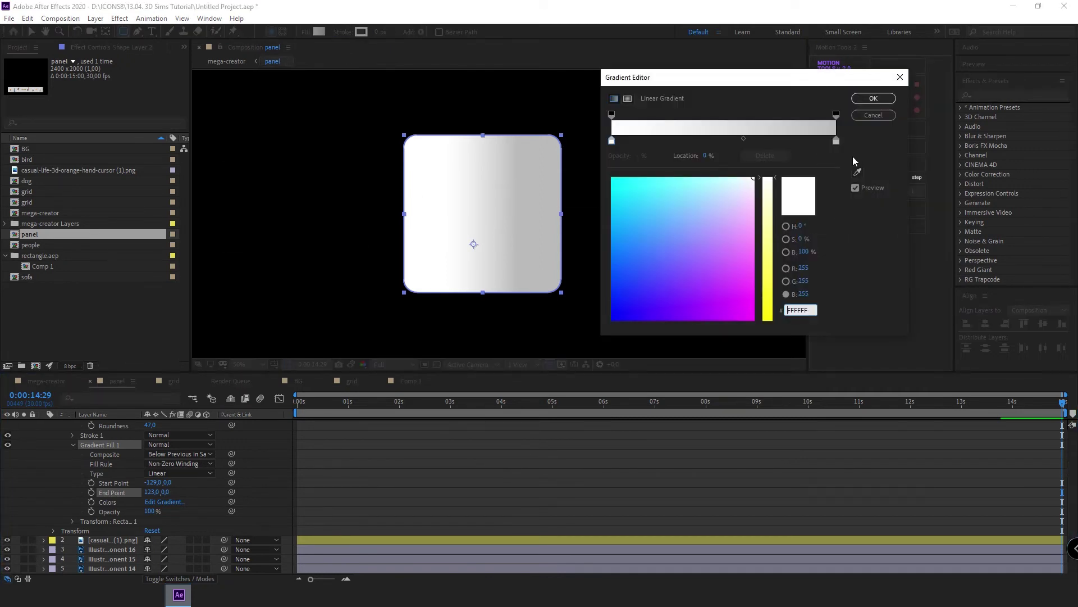
left_click_drag(705, 156, 690, 165)
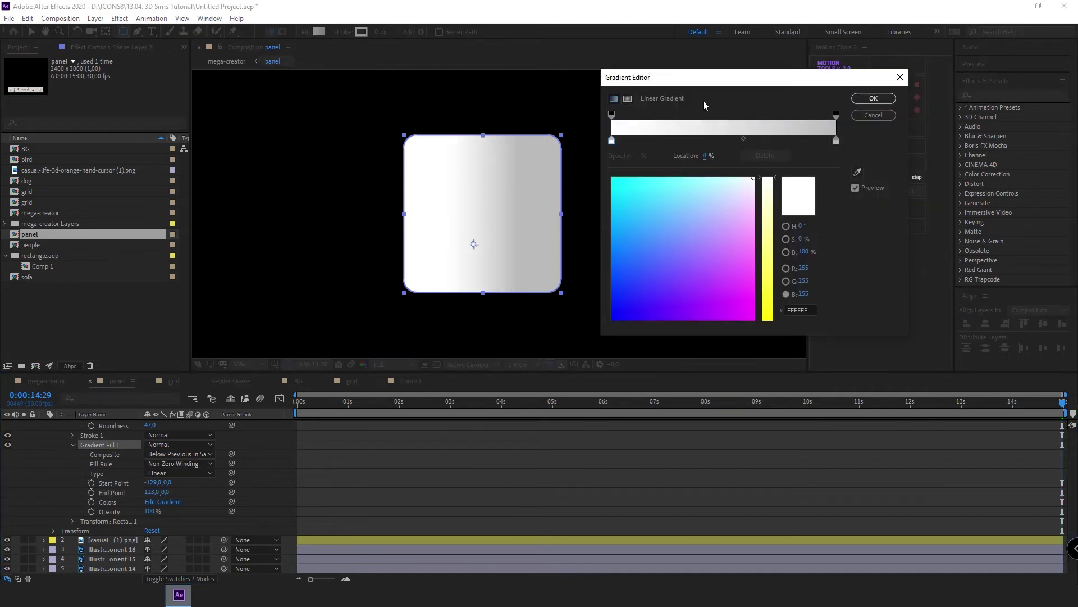
left_click(874, 98)
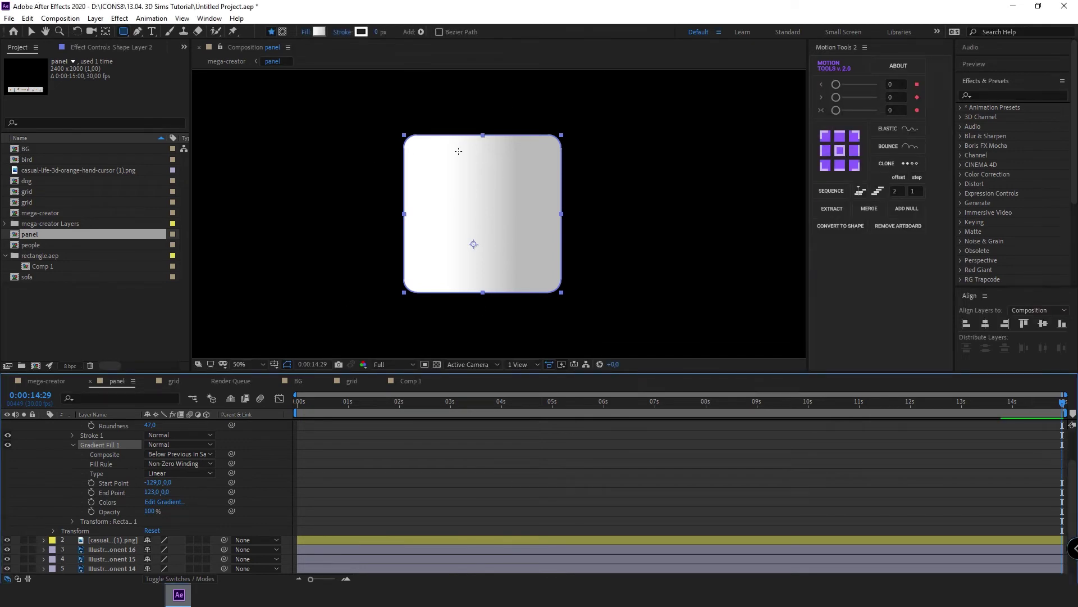
scroll(454, 479, "up", 2)
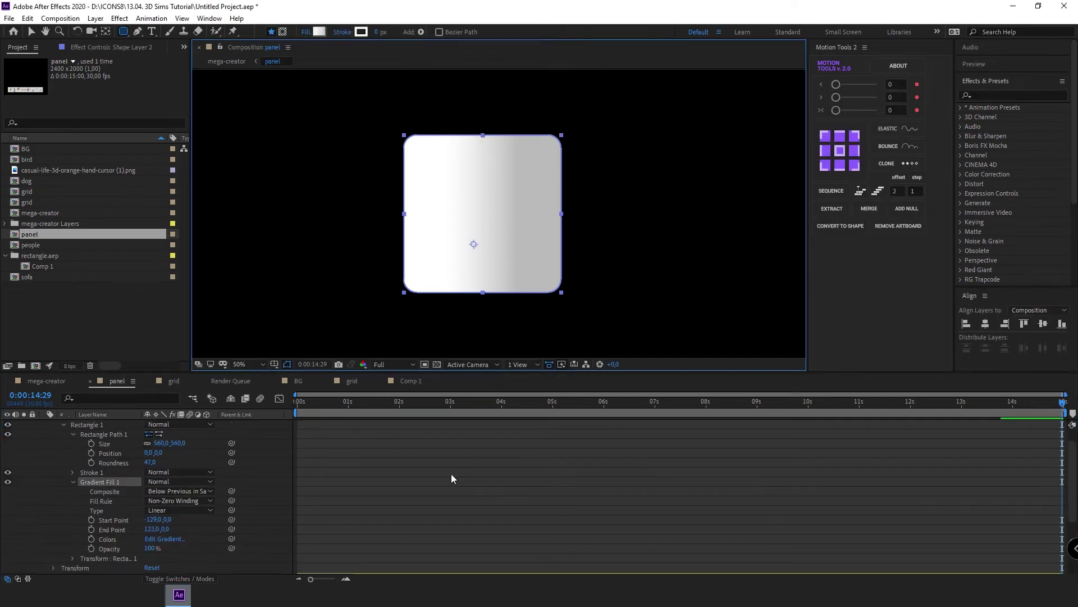
left_click(319, 32)
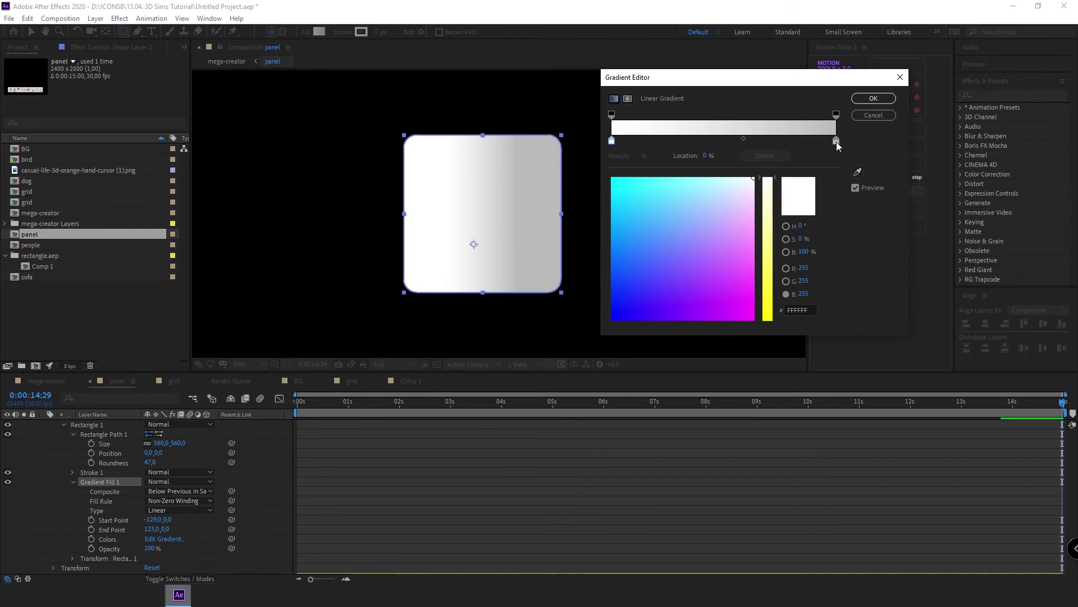
left_click(872, 114)
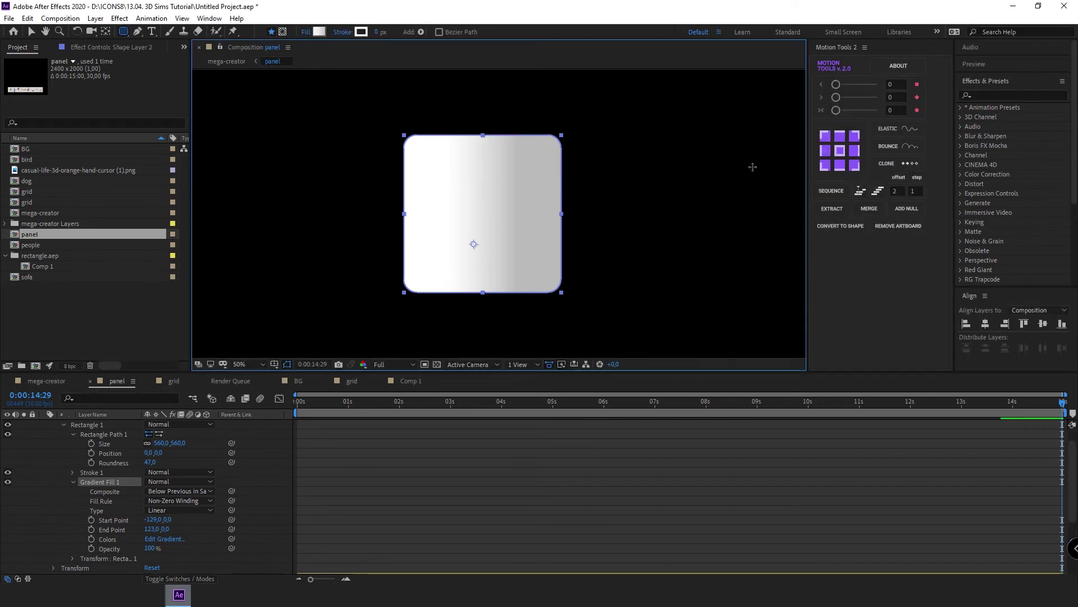
Step: Set the tile's Rotation to 90° so the gradient fades white-to-gray downward
key("comma")
key("r")
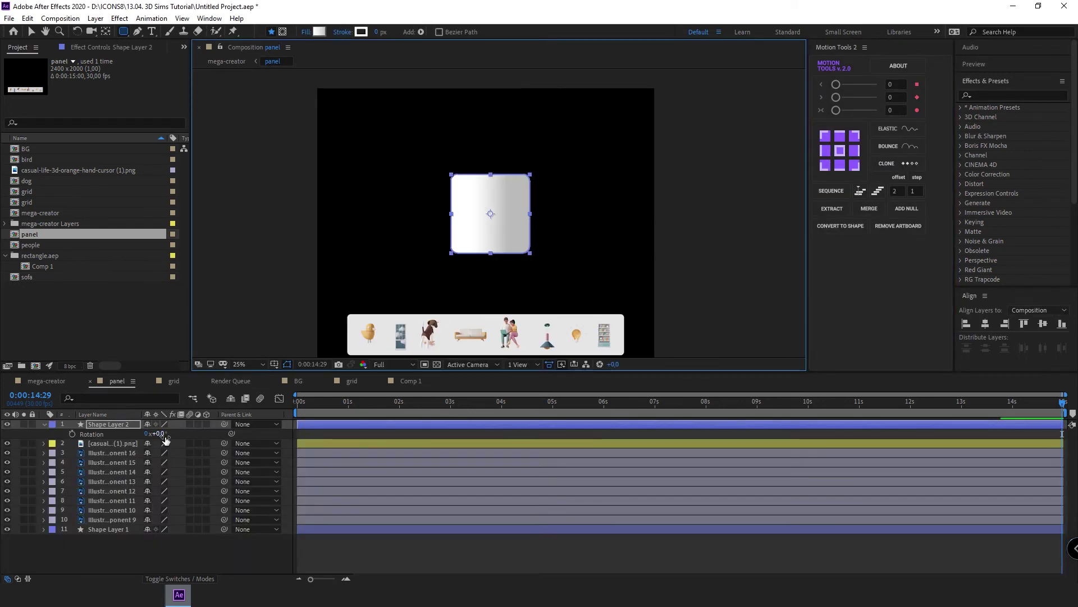
left_click(159, 434)
type("90")
key("Return")
key("period")
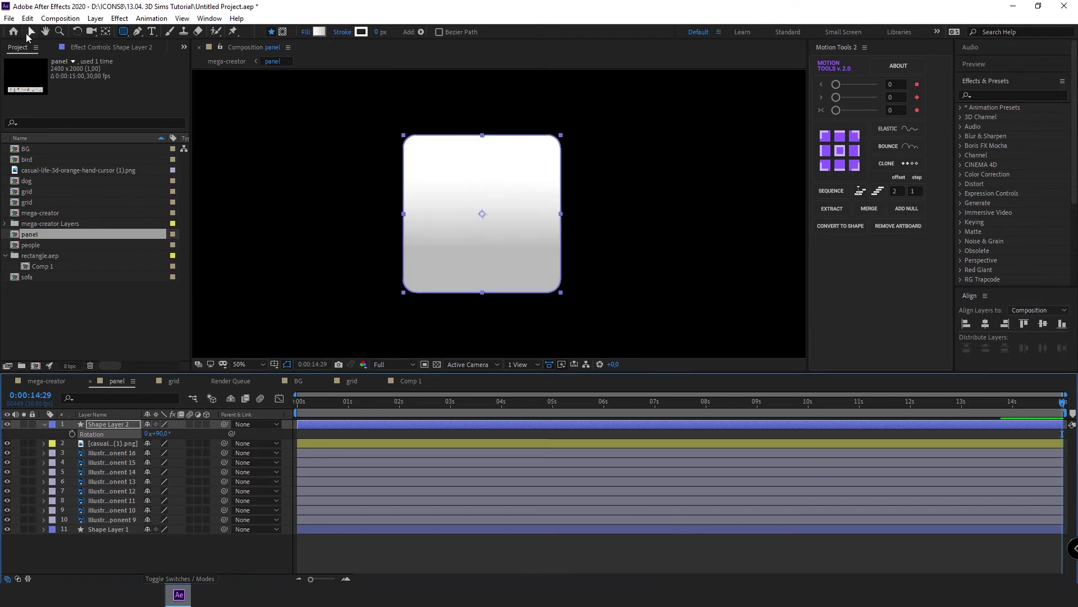
left_click(29, 32)
Step: Search Effects & Presets for 'vig' and apply CC Vignette to the tile
left_click(991, 97)
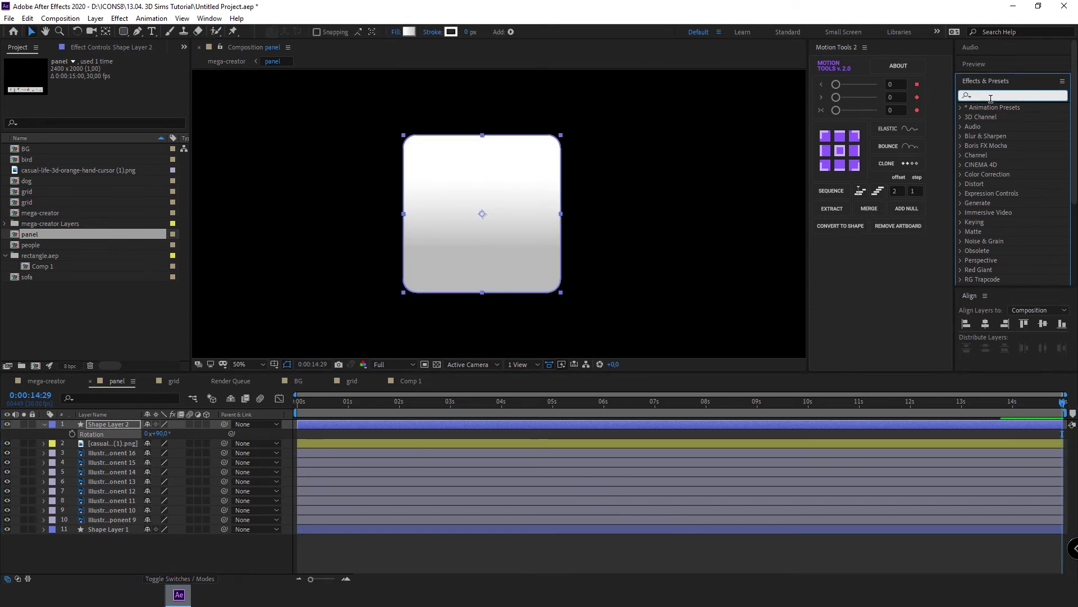
type("vin")
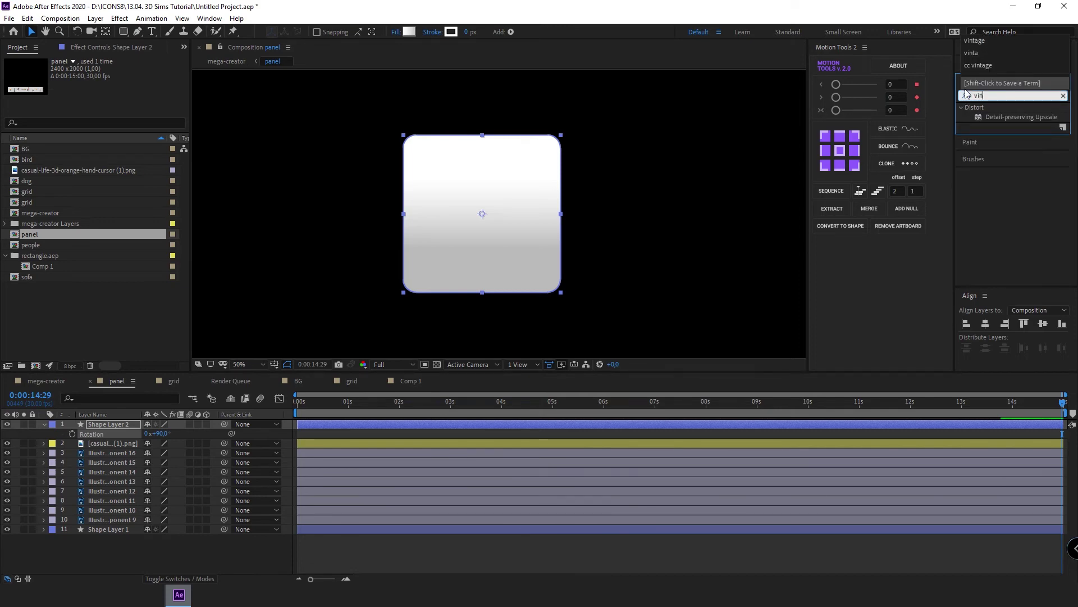
key("BackSpace")
key("BackSpace")
type("ig")
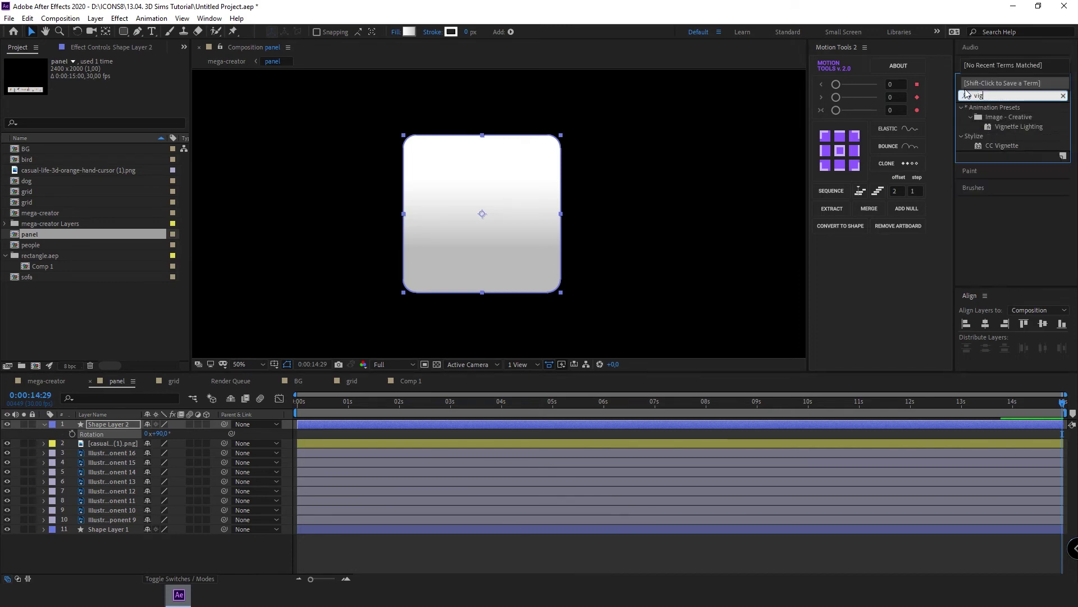
left_click_drag(1002, 145, 464, 207)
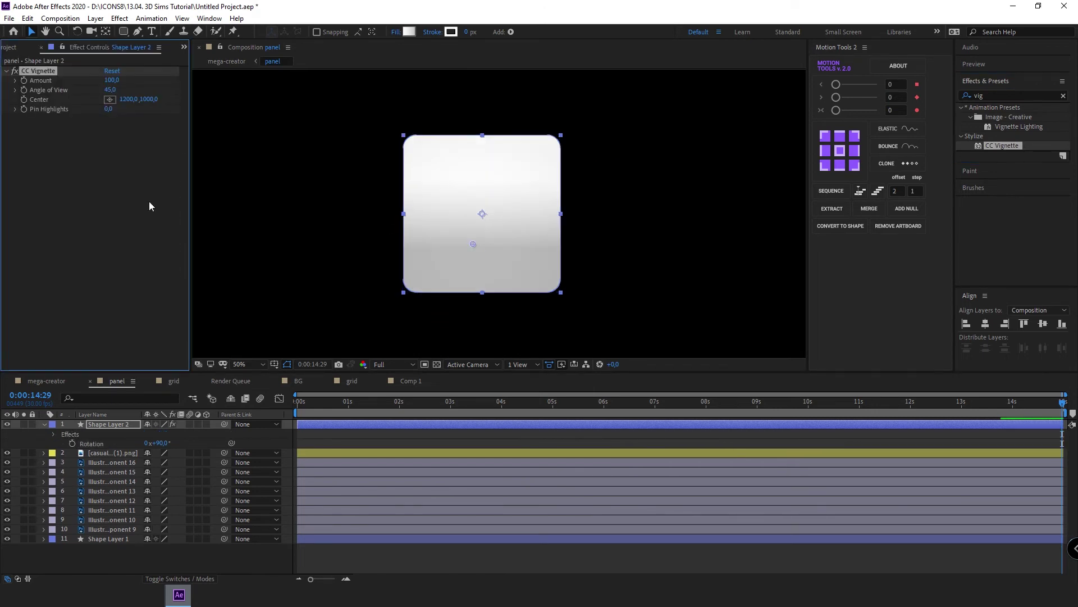
Step: Raise the vignette's Angle of View to 51.5 and set its Center to 1246,940
mouse_move(127, 89)
left_mouse_down()
mouse_move(152, 92)
mouse_move(152, 117)
left_mouse_up()
left_click(109, 100)
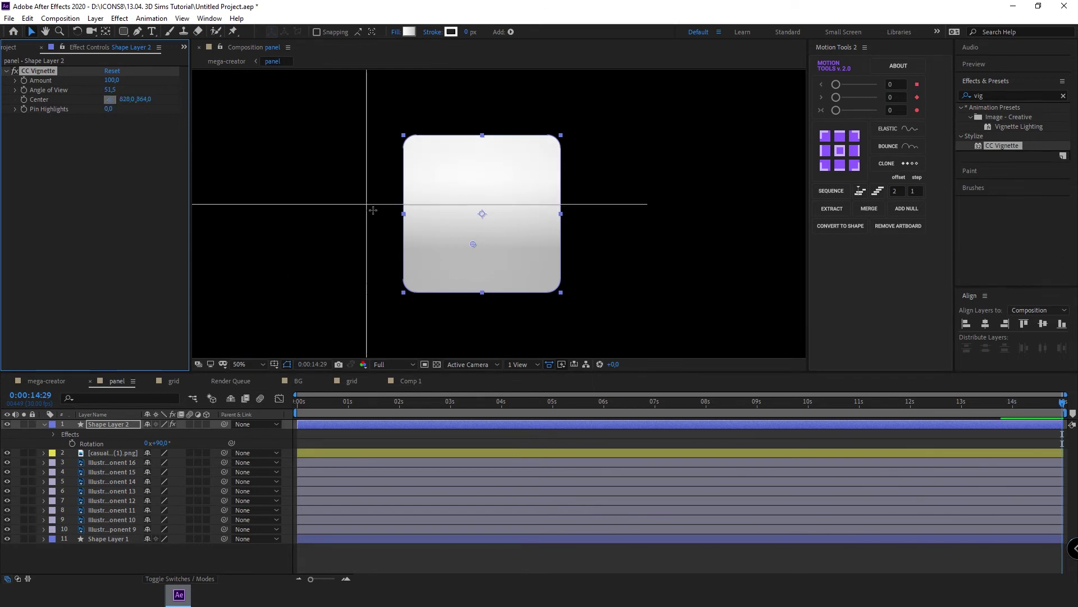
left_click(473, 254)
mouse_move(474, 258)
left_mouse_down()
mouse_move(475, 271)
mouse_move(483, 181)
left_mouse_up()
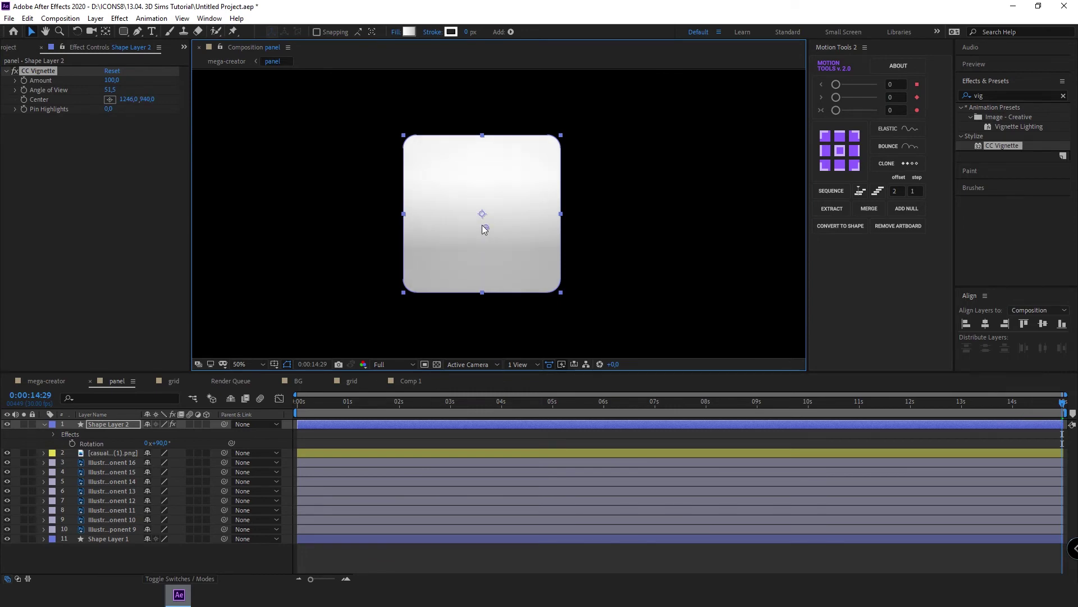
left_click(1063, 96)
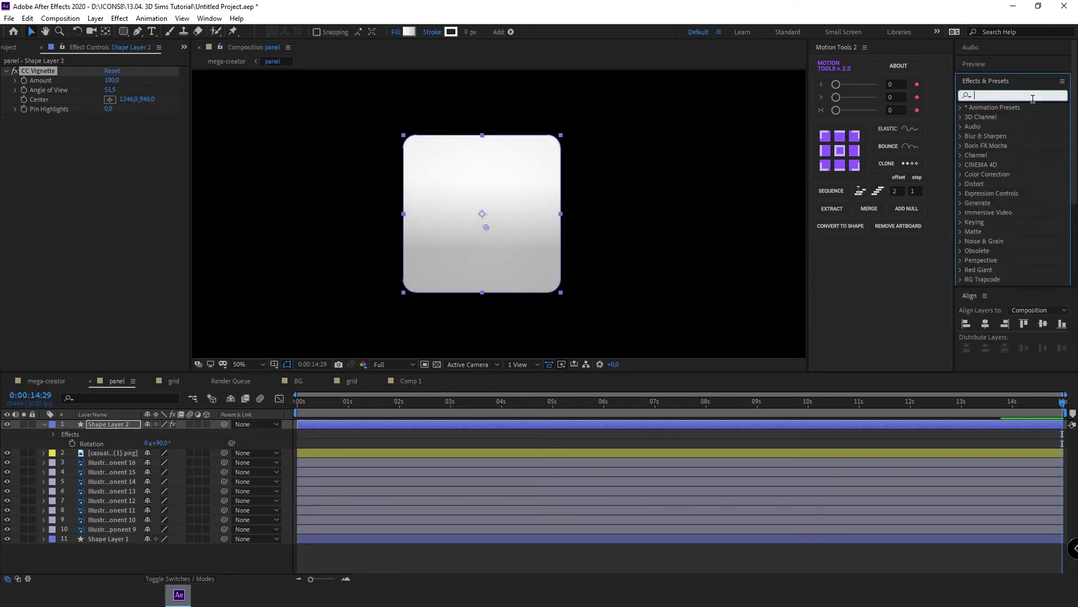
type("cc plas")
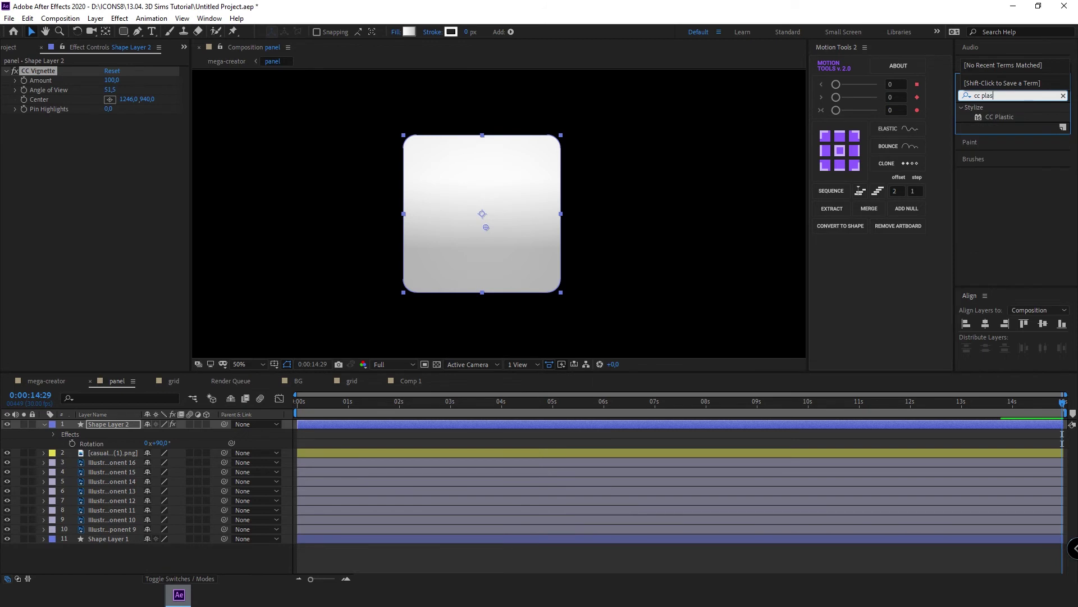
Step: Apply CC Plastic to Shape Layer 2, expand its Light and Shading groups, and reopen the gradient colours
left_click_drag(997, 117, 481, 183)
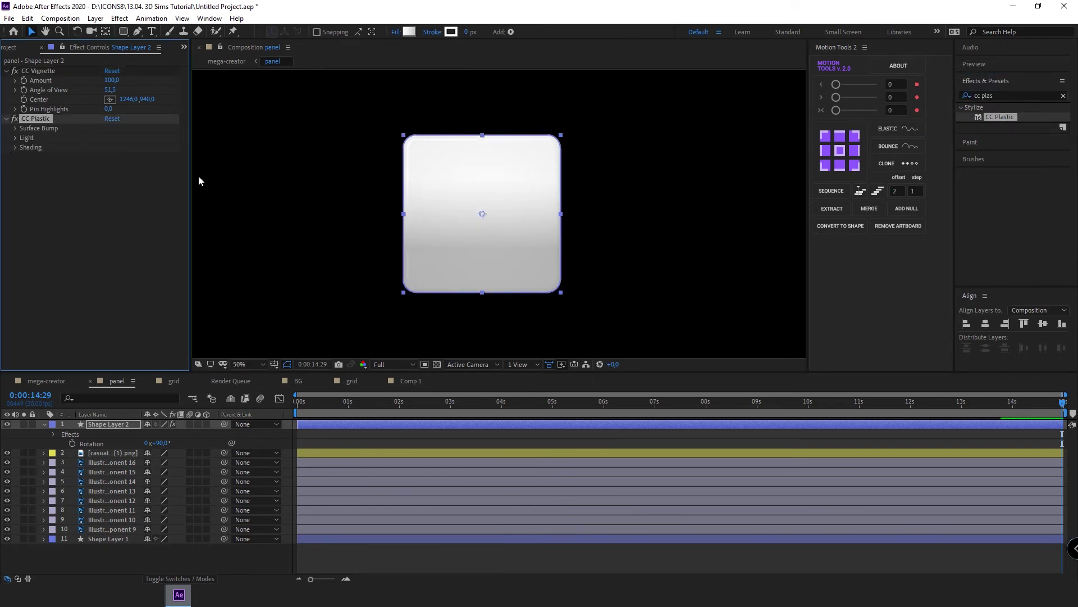
left_click(15, 129)
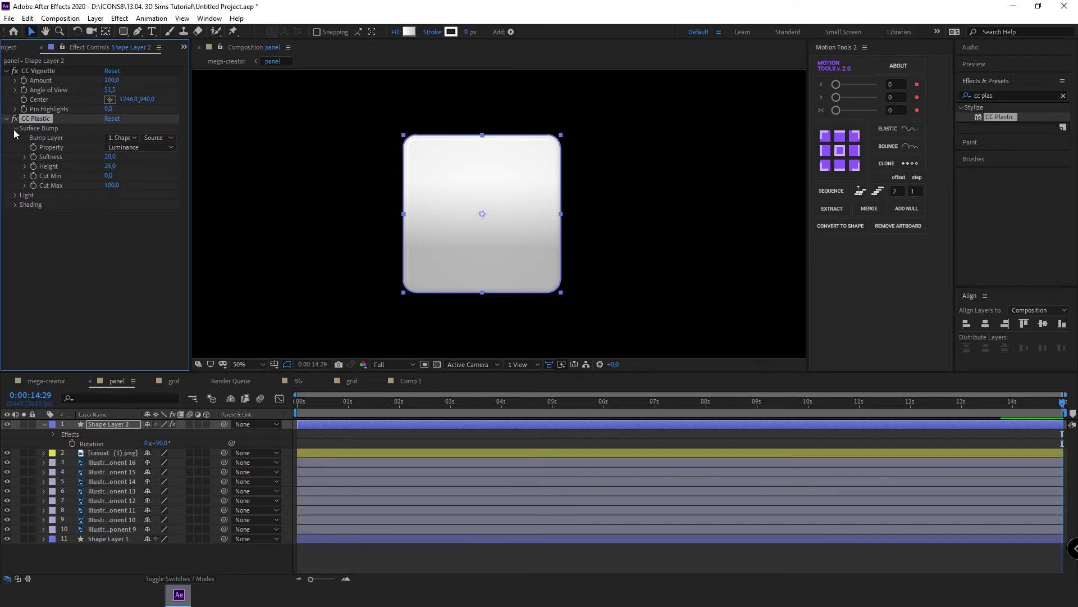
left_click(15, 128)
left_click(16, 138)
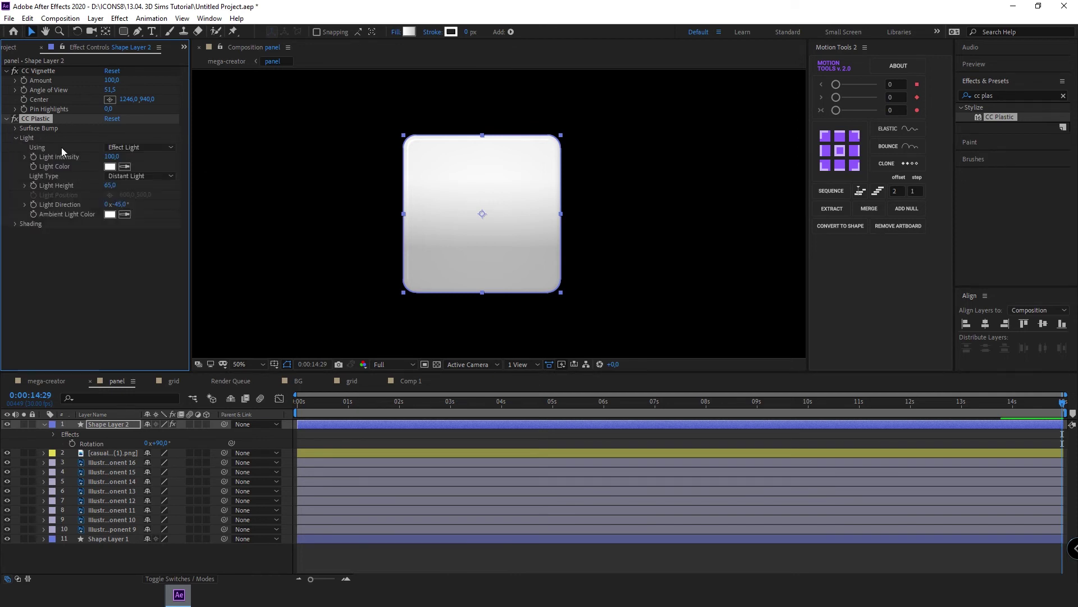
left_click(15, 223)
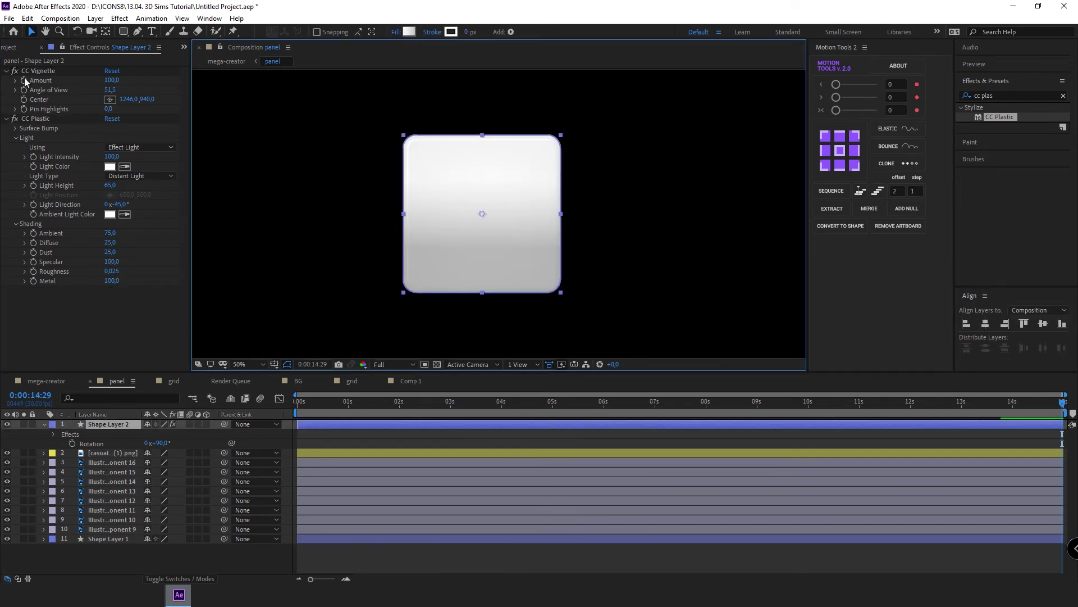
left_click(409, 32)
mouse_move(753, 140)
left_mouse_down()
mouse_move(729, 140)
mouse_move(793, 140)
left_mouse_up()
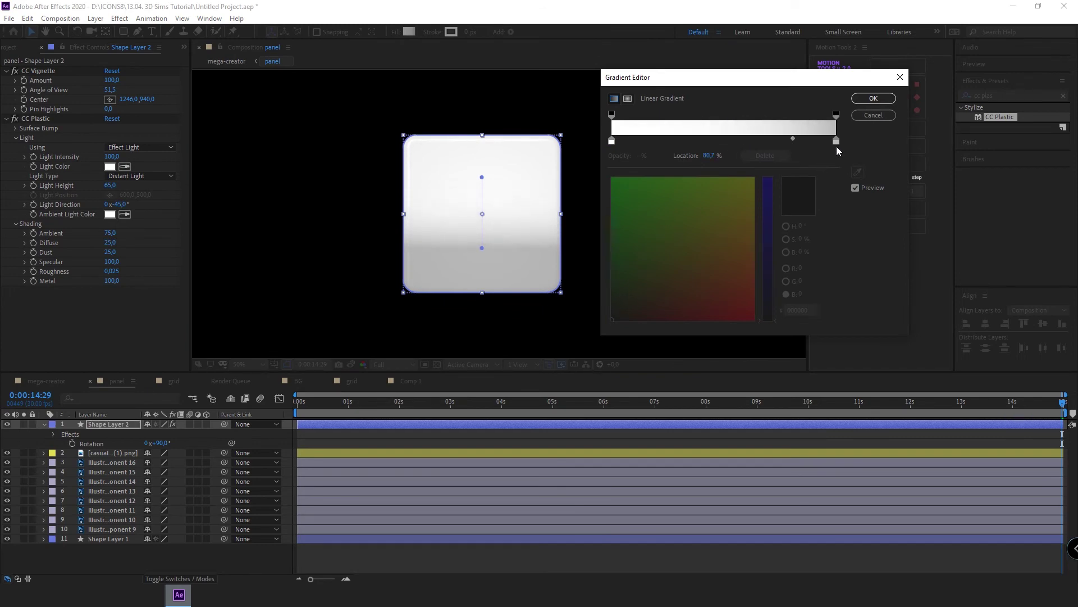
Step: Add a white gradient stop at 12.5% and move the gradient midpoint to 77.7%
left_click(836, 140)
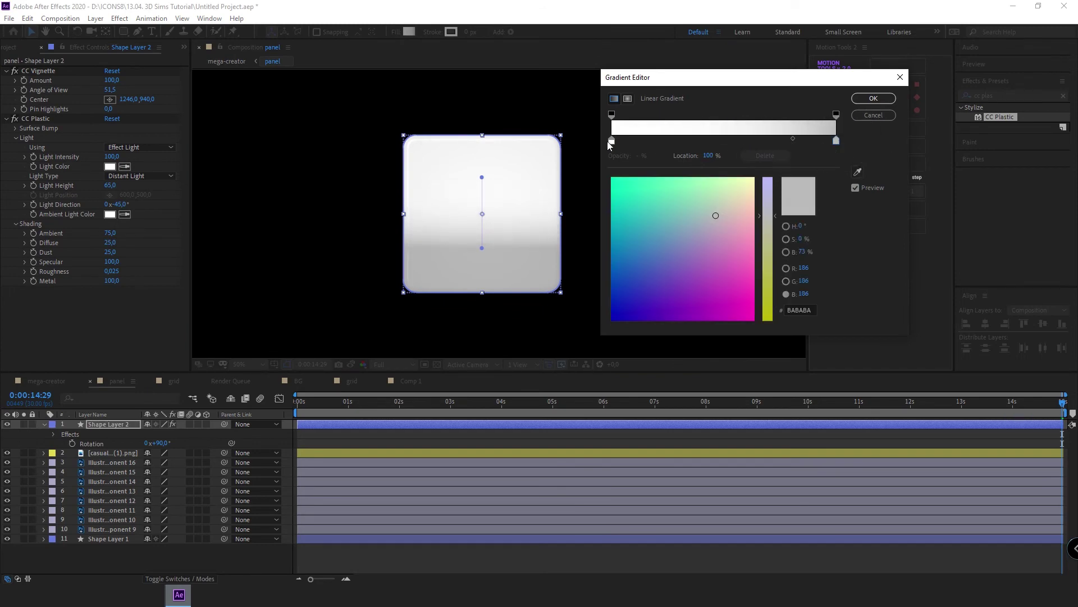
left_click(612, 140)
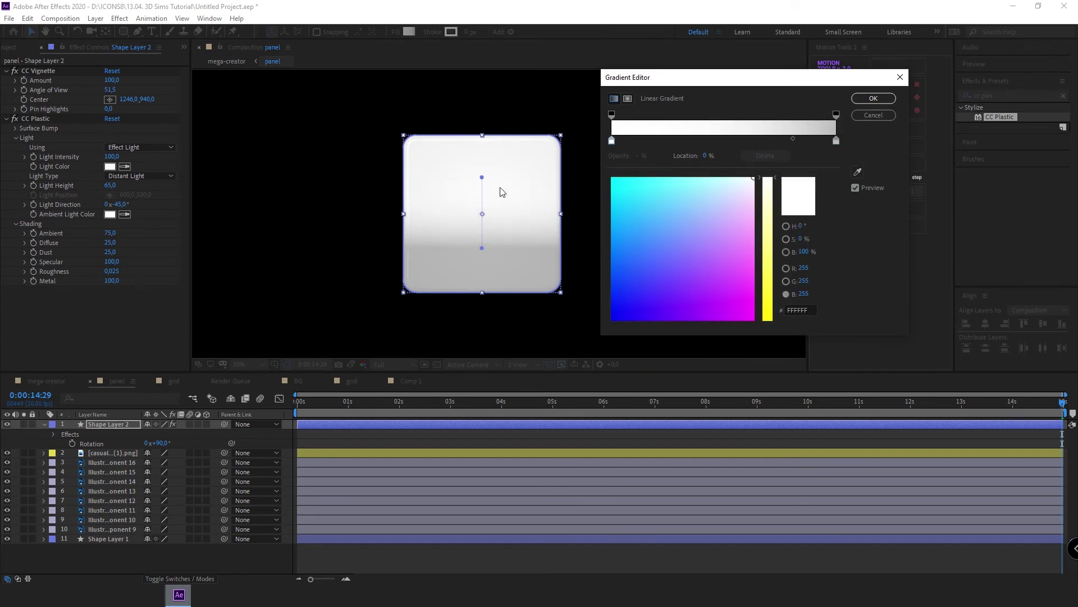
left_click(639, 141)
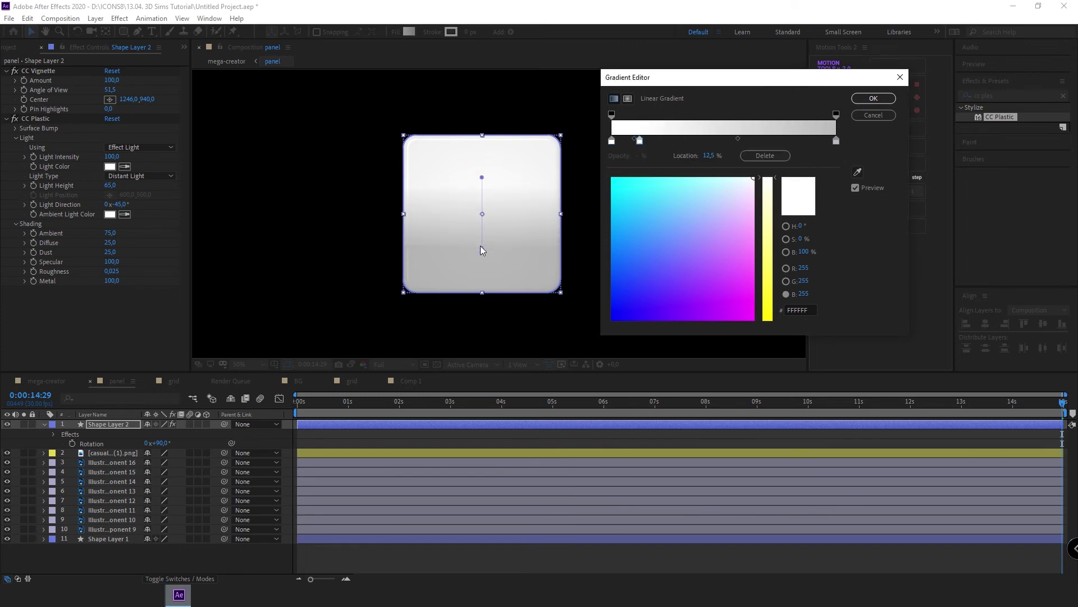
left_click(873, 98)
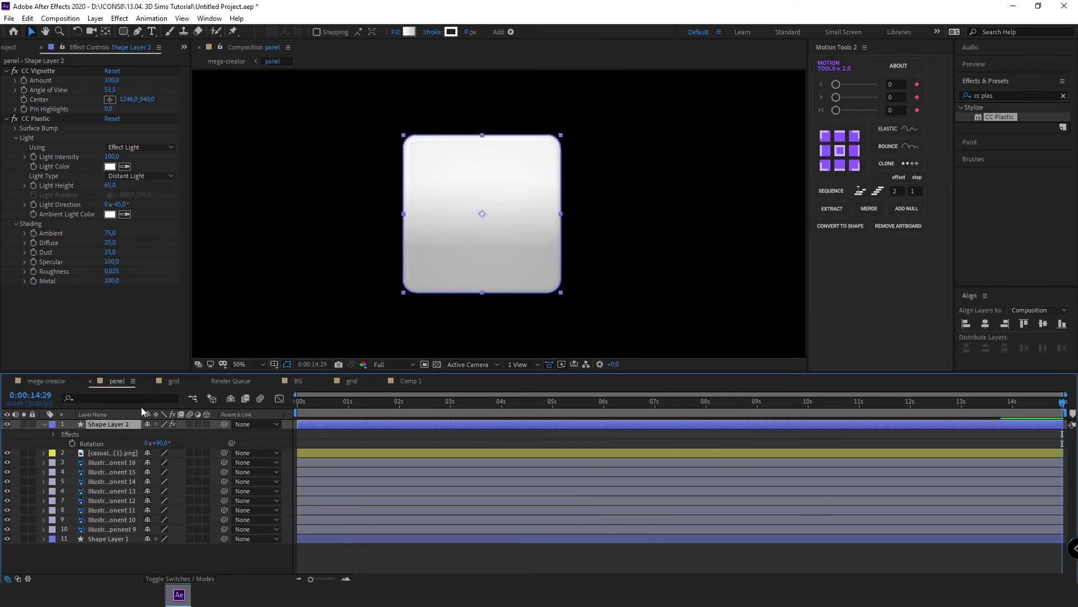
scroll(528, 185, "down", 2)
left_click(408, 32)
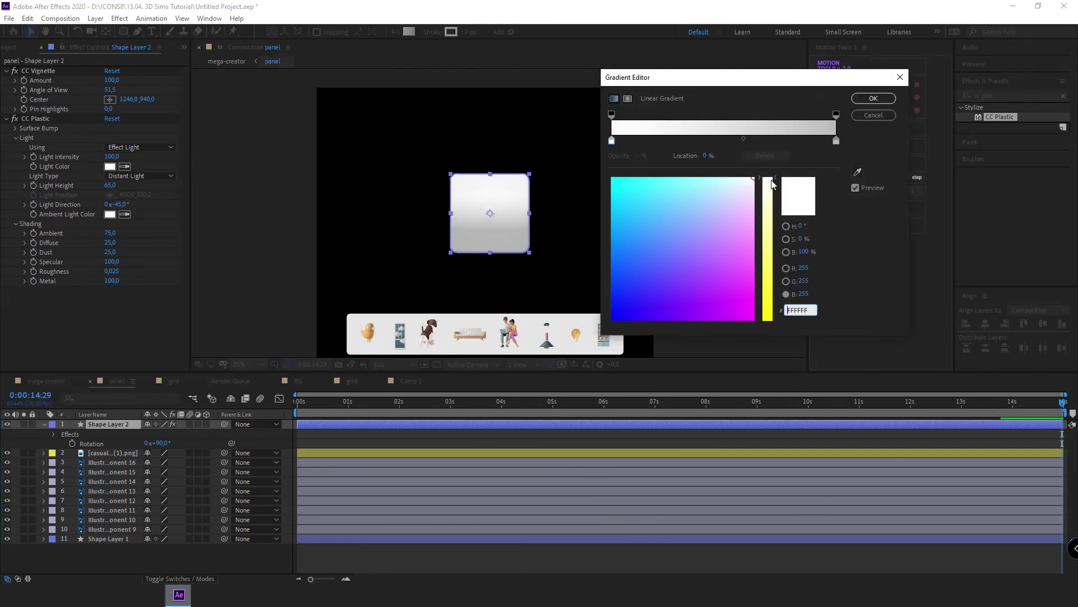
left_click(837, 141)
left_click_drag(744, 138, 786, 139)
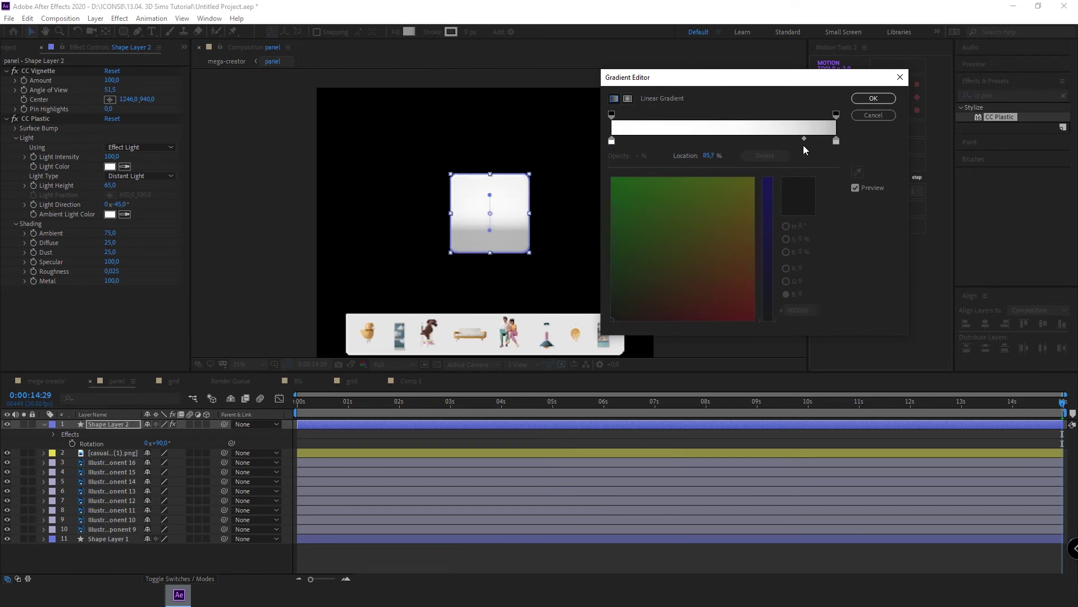
left_click(856, 188)
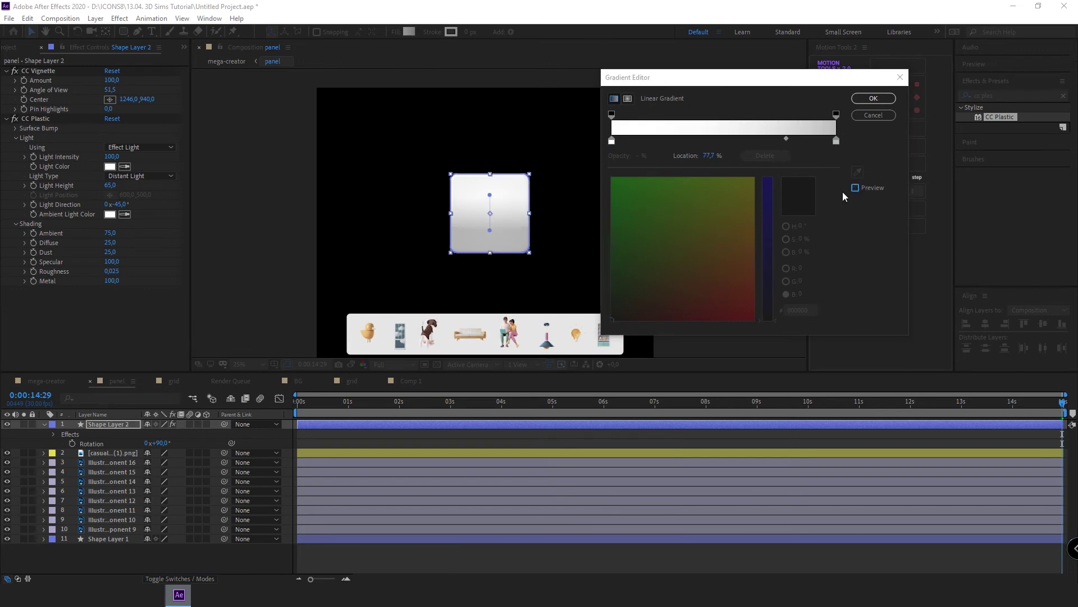
left_click(871, 99)
Step: Drag the gradient start and end handles lower so gray stays near the tile's bottom edge
key("period")
left_click_drag(481, 247, 481, 279)
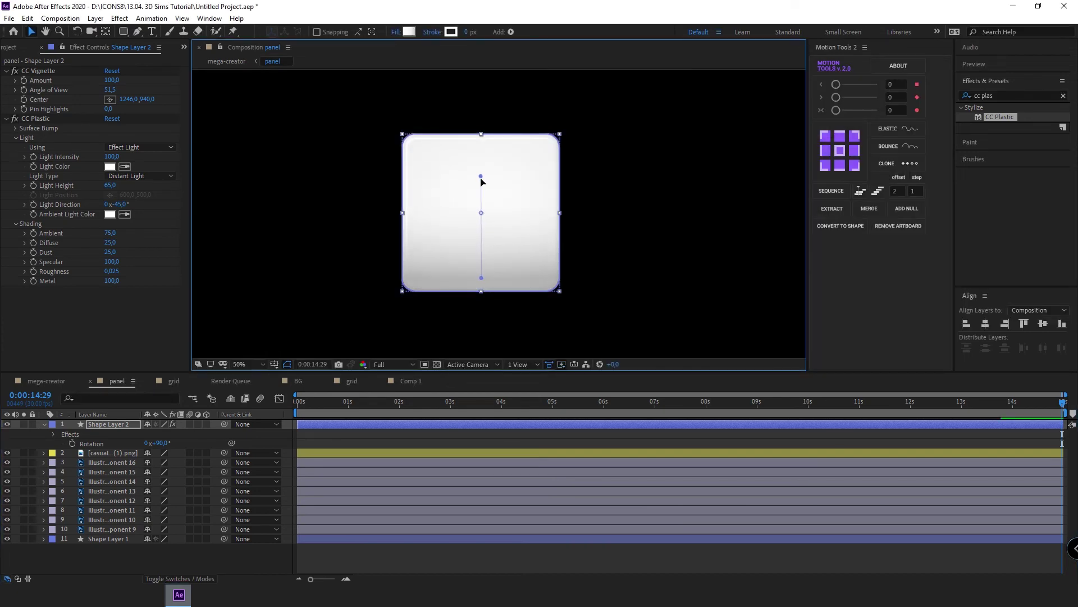
left_click_drag(481, 176, 481, 228)
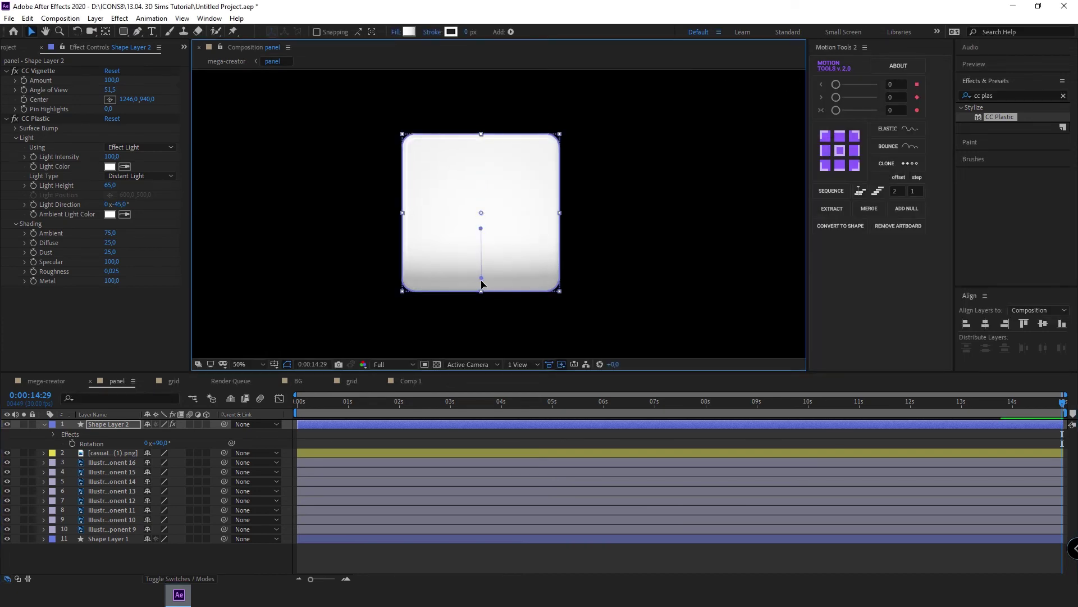
left_click_drag(481, 278, 481, 283)
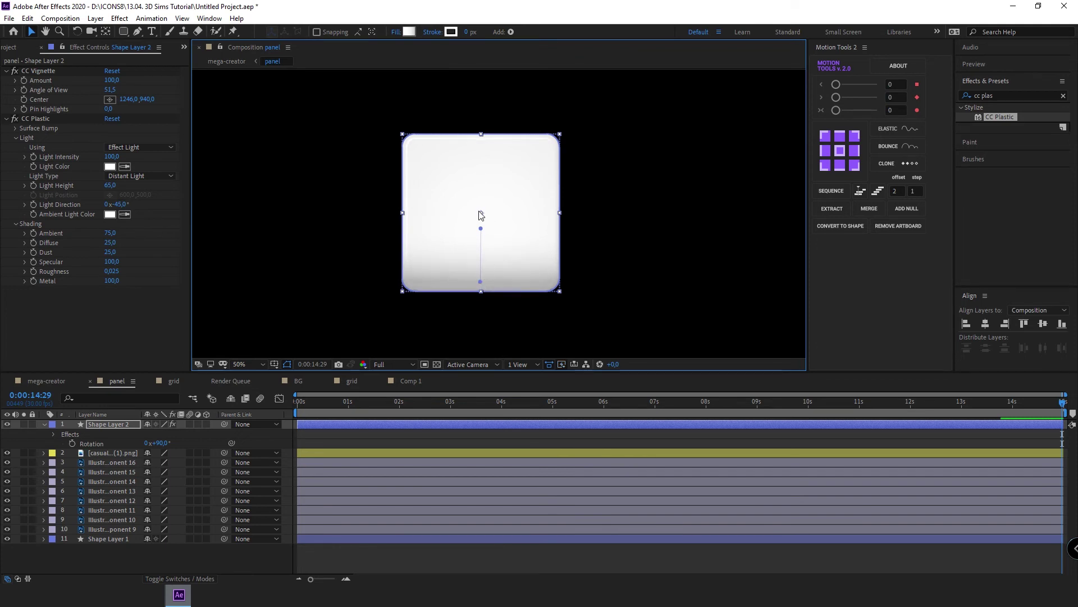
Step: Pre-compose the white tile into a new composition named '1'
left_click(560, 255)
key("comma")
key("comma")
key("comma")
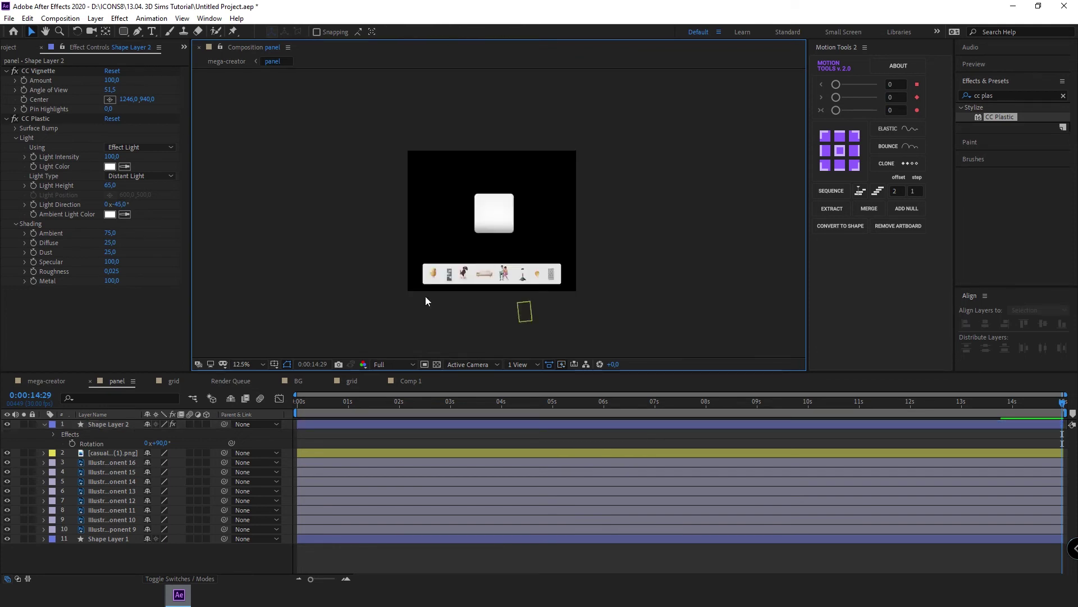
scroll(475, 241, "up", 2)
left_click(536, 185)
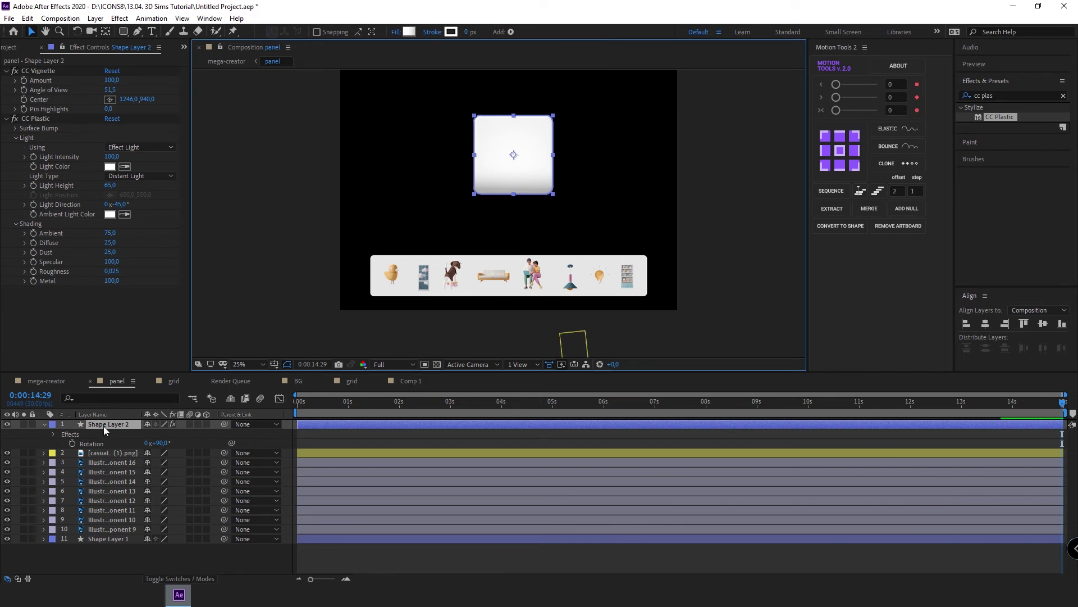
key("ctrl+shift+c")
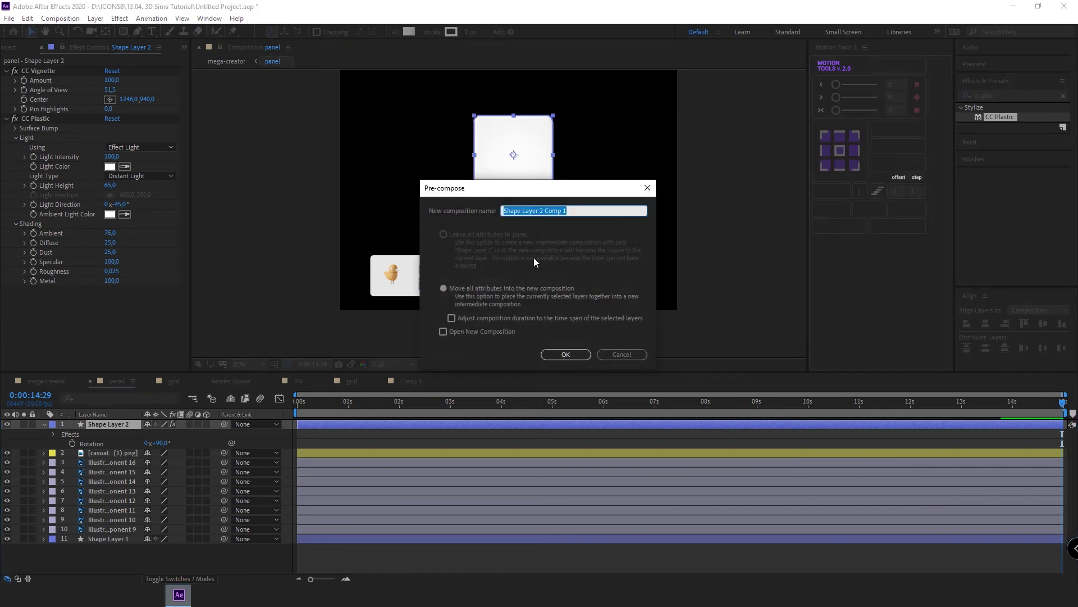
key("BackSpace")
type("1")
key("Return")
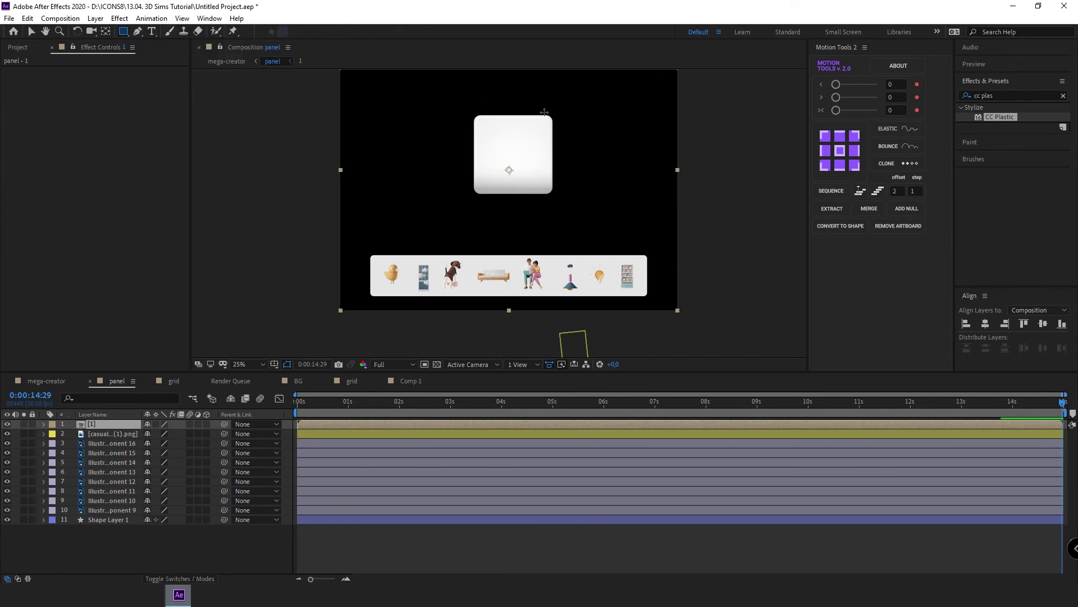
Step: Mask the tile, centre its anchor, scale it to 44% and place it between the window and sofa
left_click_drag(464, 107, 561, 202)
left_click(839, 156)
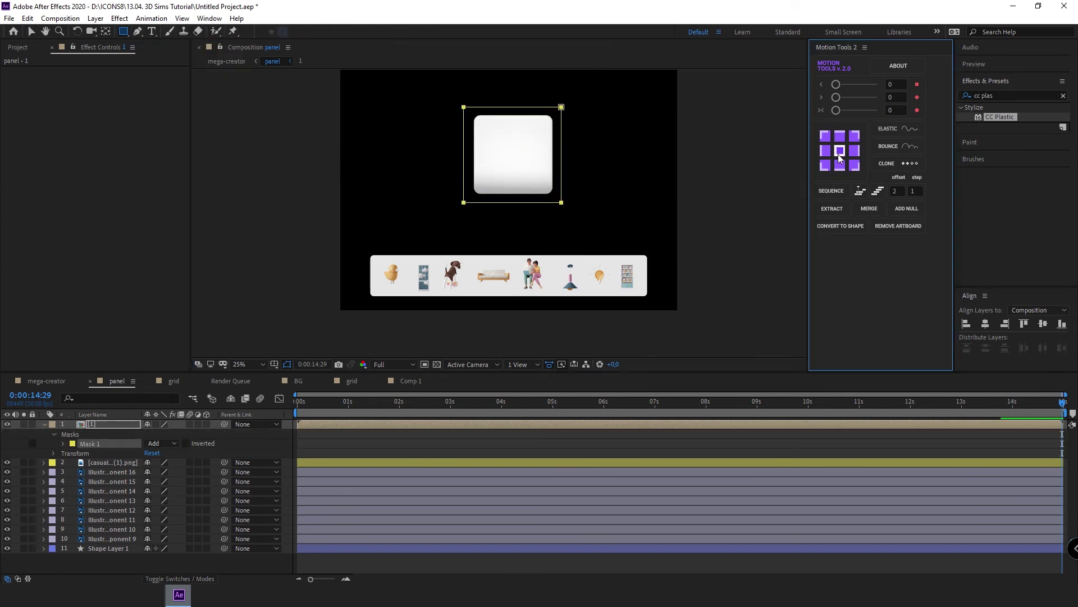
left_click(32, 31)
left_click_drag(514, 163, 441, 274)
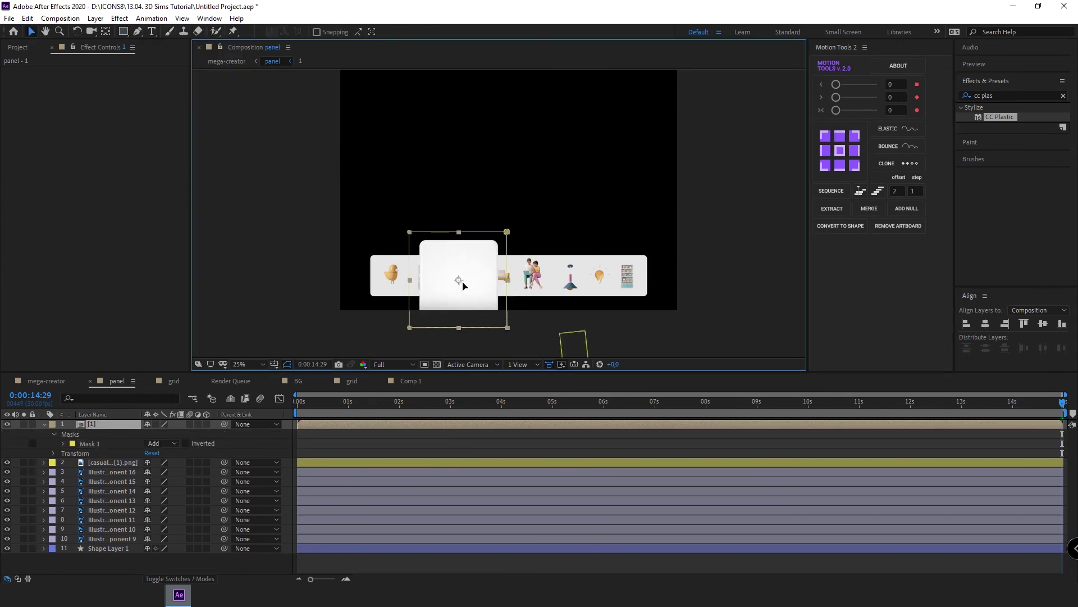
key("s")
left_click_drag(159, 433, 147, 434)
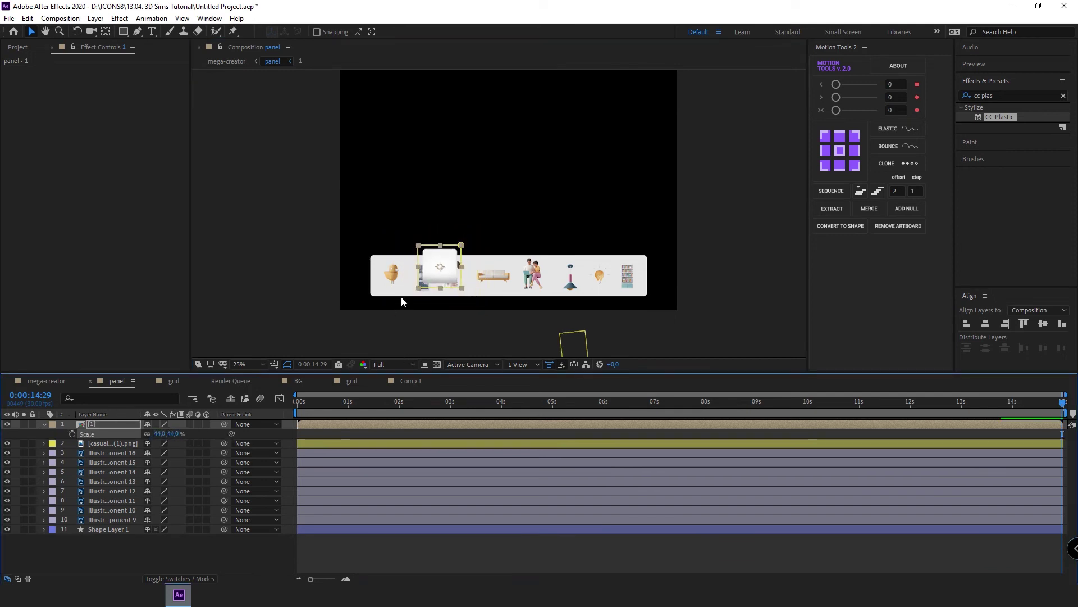
scroll(401, 296, "up", 1)
left_click_drag(364, 157, 394, 176)
Step: Set the background bar's Opacity to 40%
left_click(516, 161)
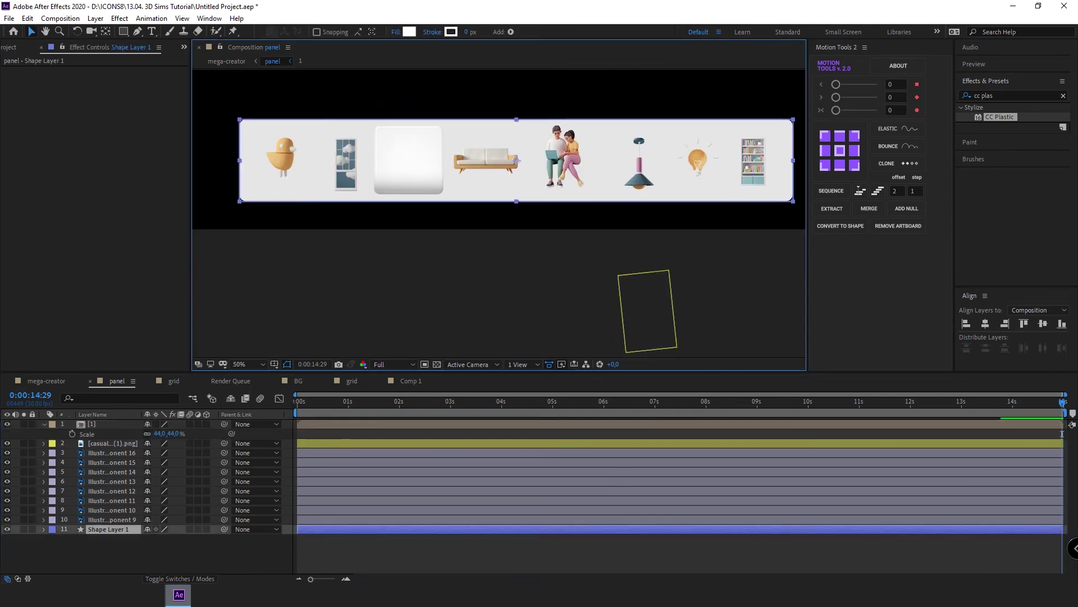
key("t")
left_click(148, 538)
type("40")
key("Return")
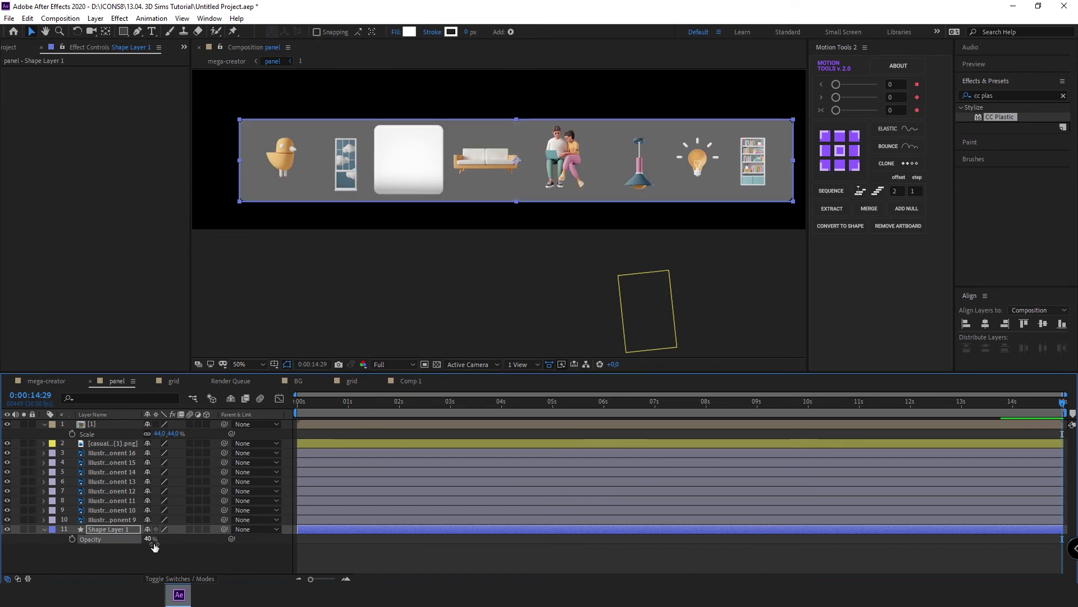
Step: Move the tile layer below the icons but above the bar, positioned behind the bird icon
left_click_drag(448, 237, 441, 275)
key("v")
left_click(402, 201)
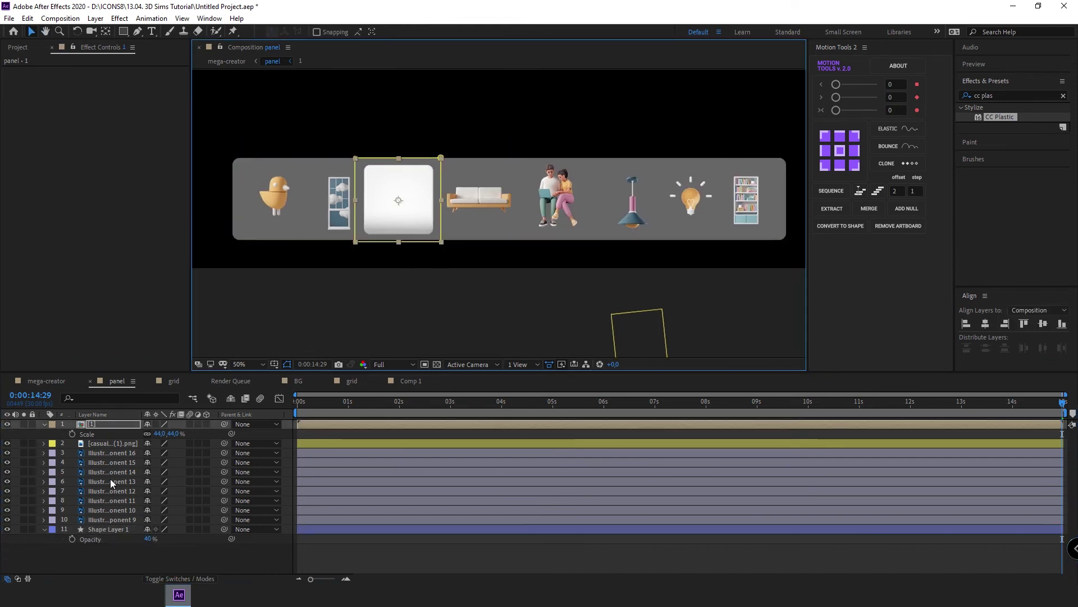
left_click_drag(111, 444, 103, 521)
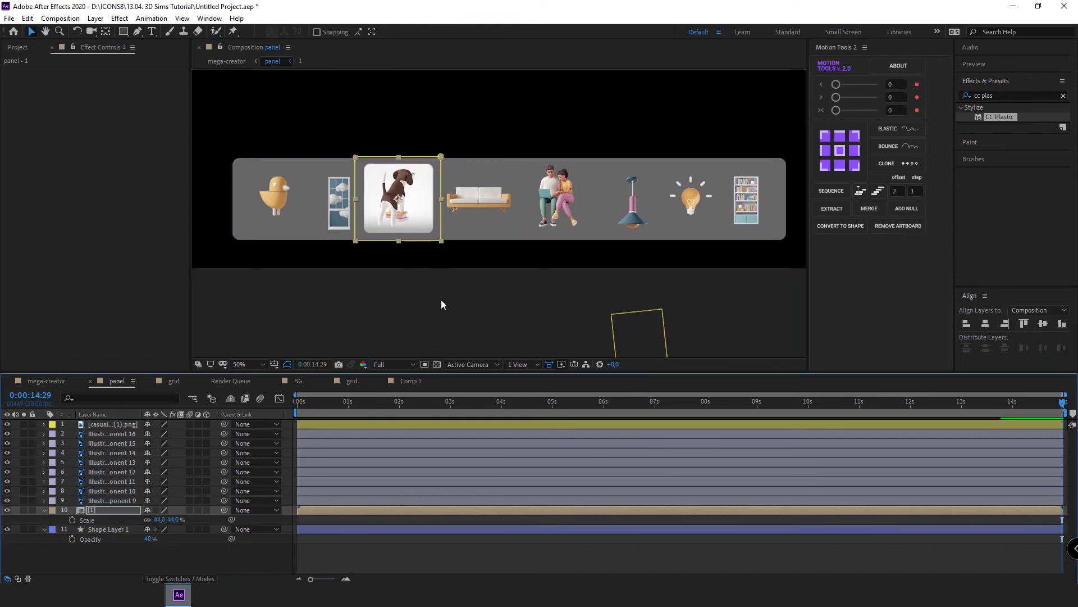
key("Right")
key("Right")
key("Right")
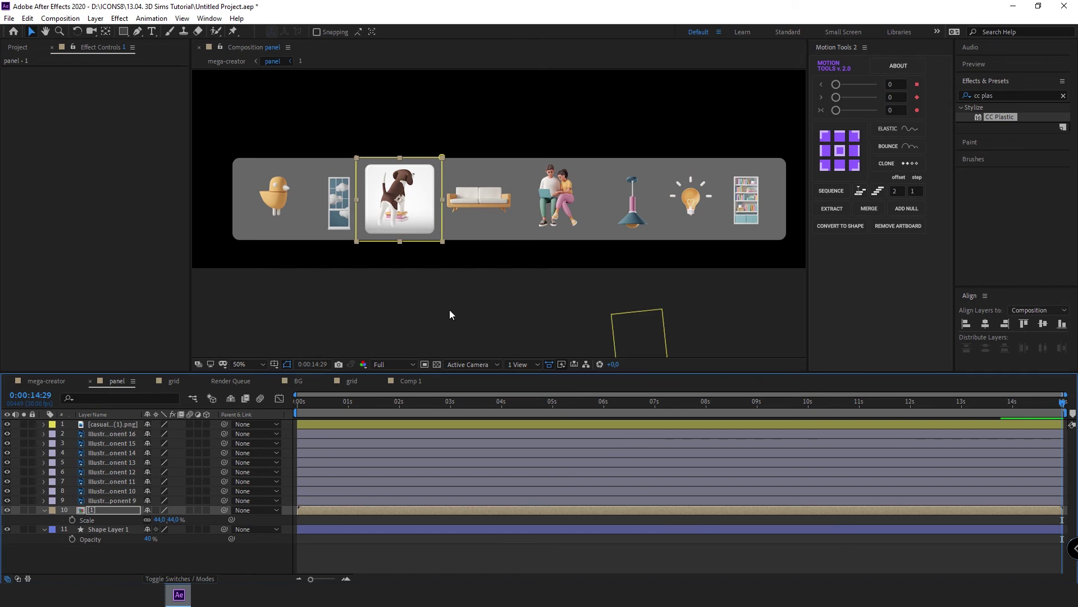
left_click_drag(412, 211, 288, 212)
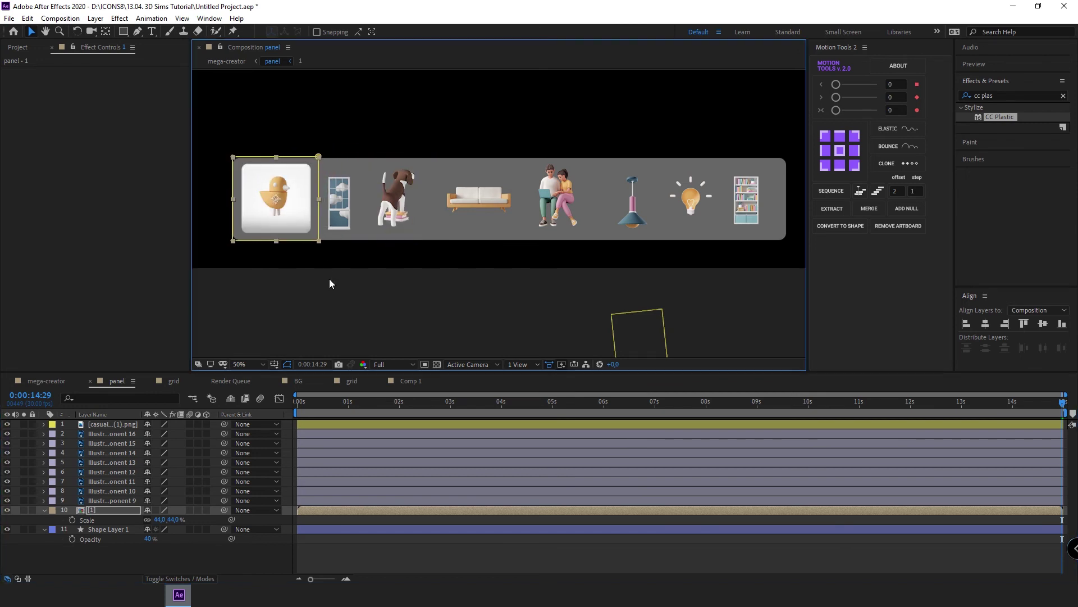
Step: Inside comp 1, raise the tile's Rectangle Path roundness to 90
double_click(87, 510)
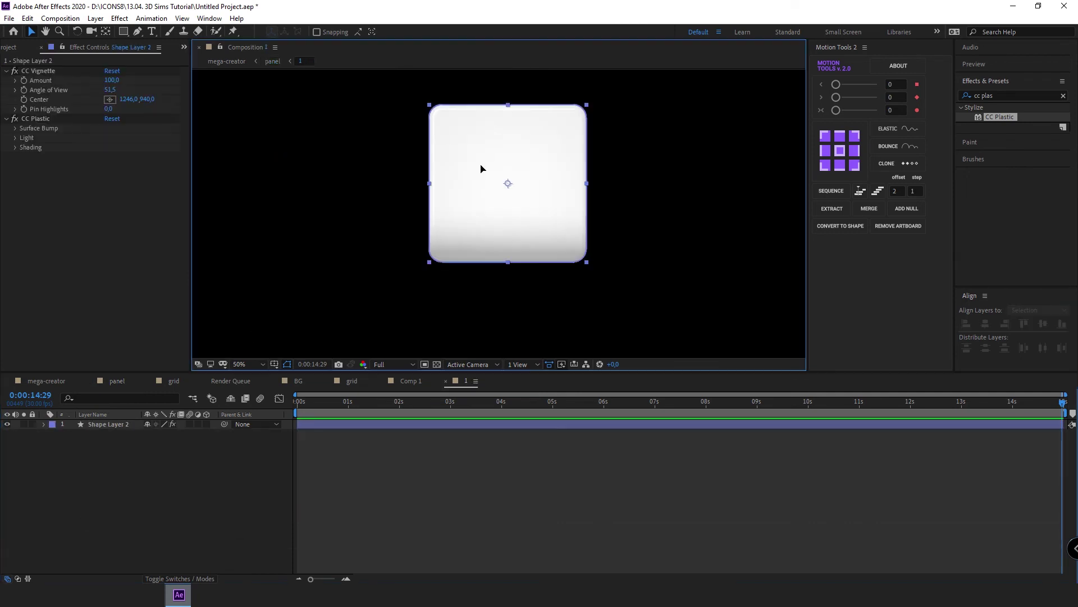
left_click(482, 169)
left_click(44, 424)
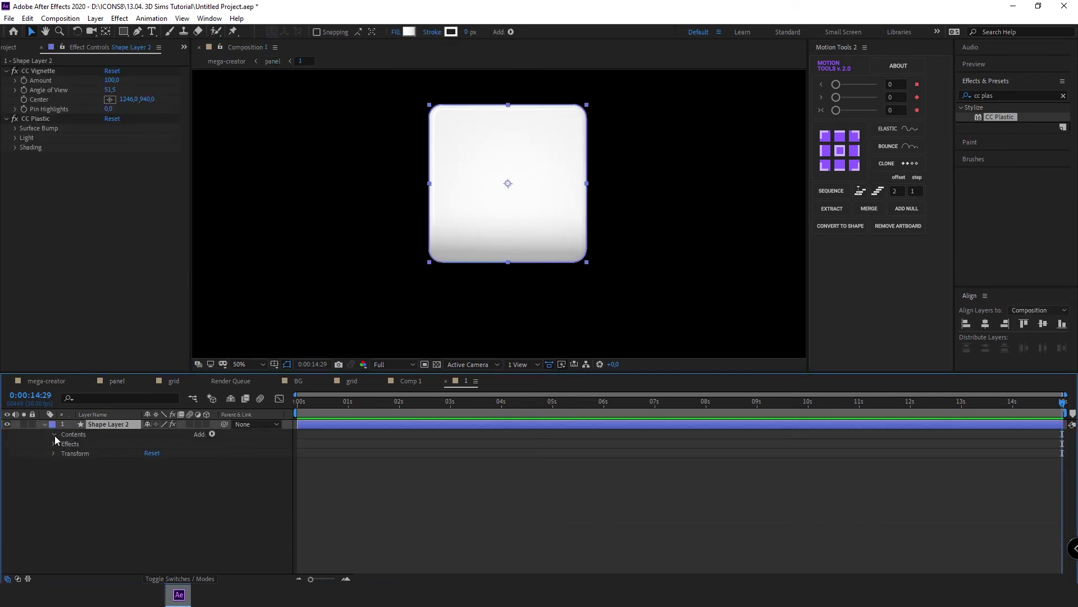
left_click(55, 434)
left_click(63, 443)
left_click(76, 454)
left_click(73, 453)
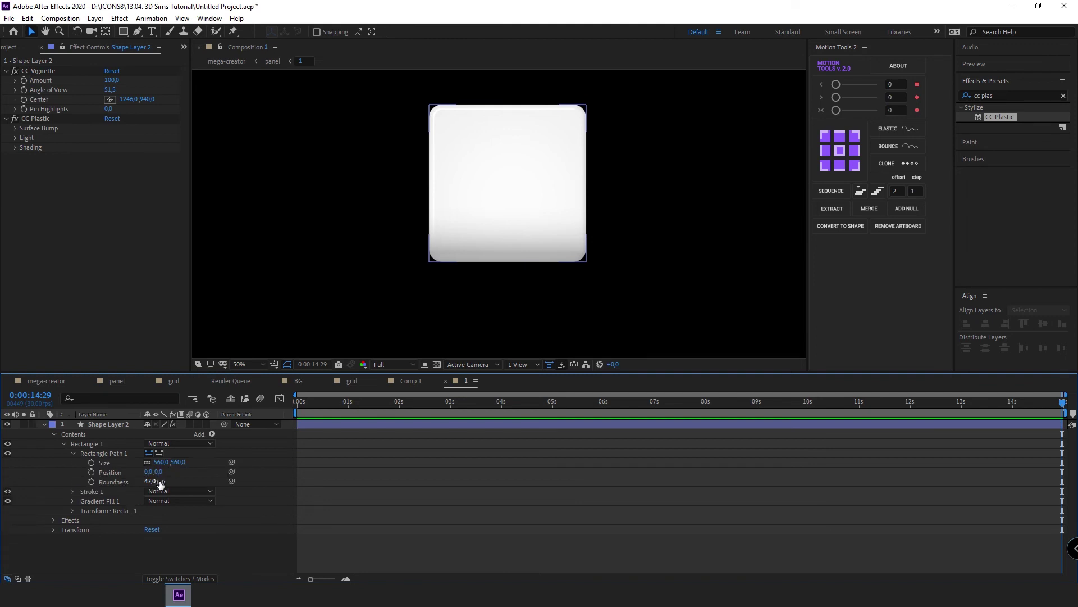
left_click(160, 481)
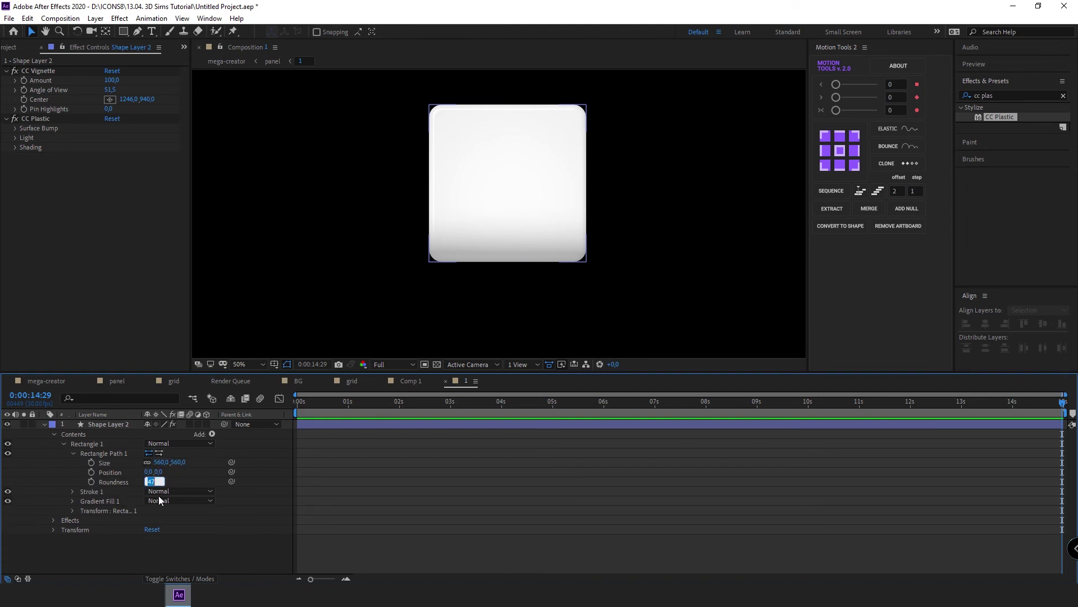
left_click(448, 510)
Step: Back in the panel comp, set the bird tile's Scale to 41%
left_click(272, 61)
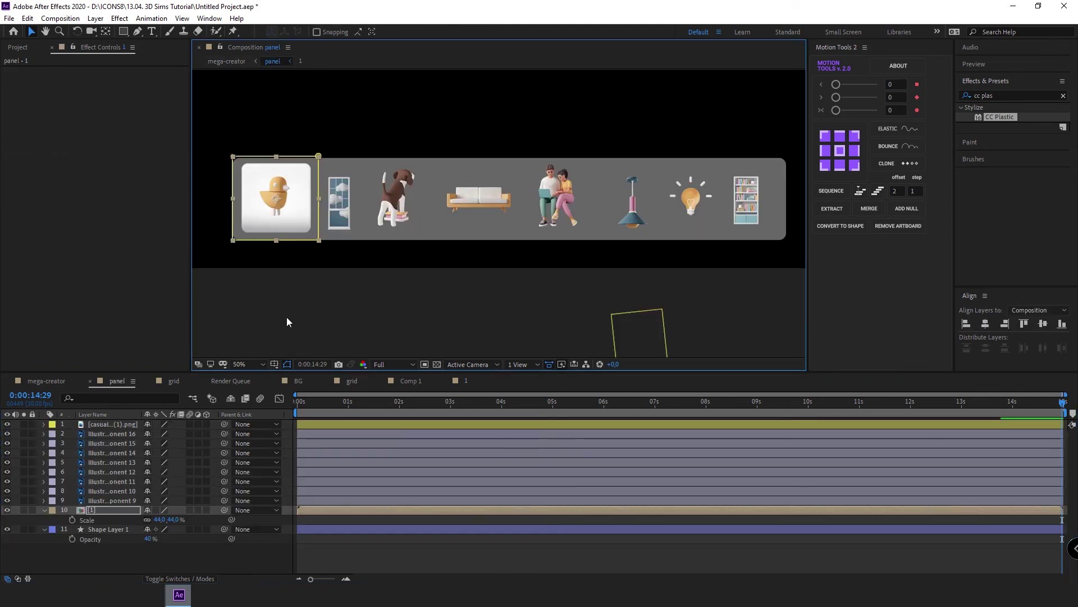
left_click(160, 519)
type("41")
key("Return")
left_click(393, 537)
Step: Duplicate the bird tile, delete the extra copies, and move one behind the window icon
scroll(478, 262, "down", 2)
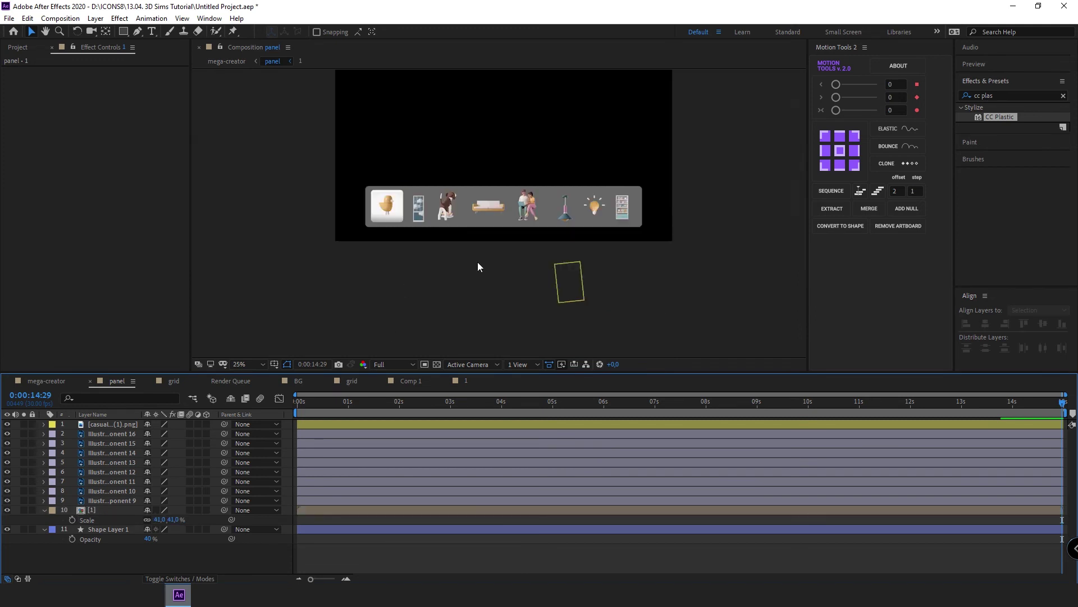
scroll(422, 238, "up", 2)
left_click(212, 217)
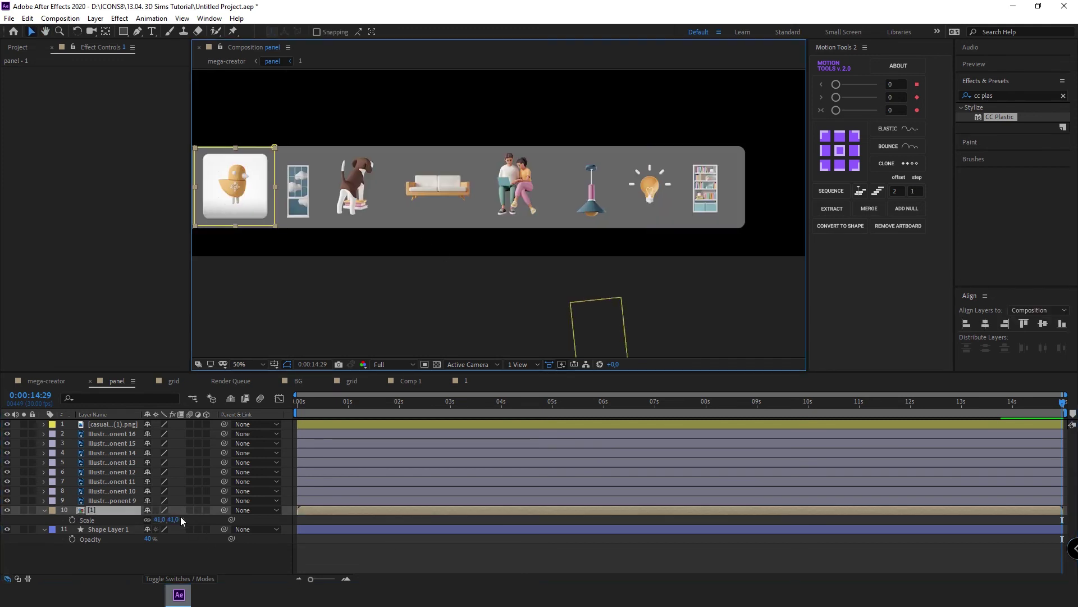
key("ctrl+d")
key("ctrl+d")
key("ctrl+d")
left_click(110, 528)
key("p")
left_click(106, 519, "ctrl")
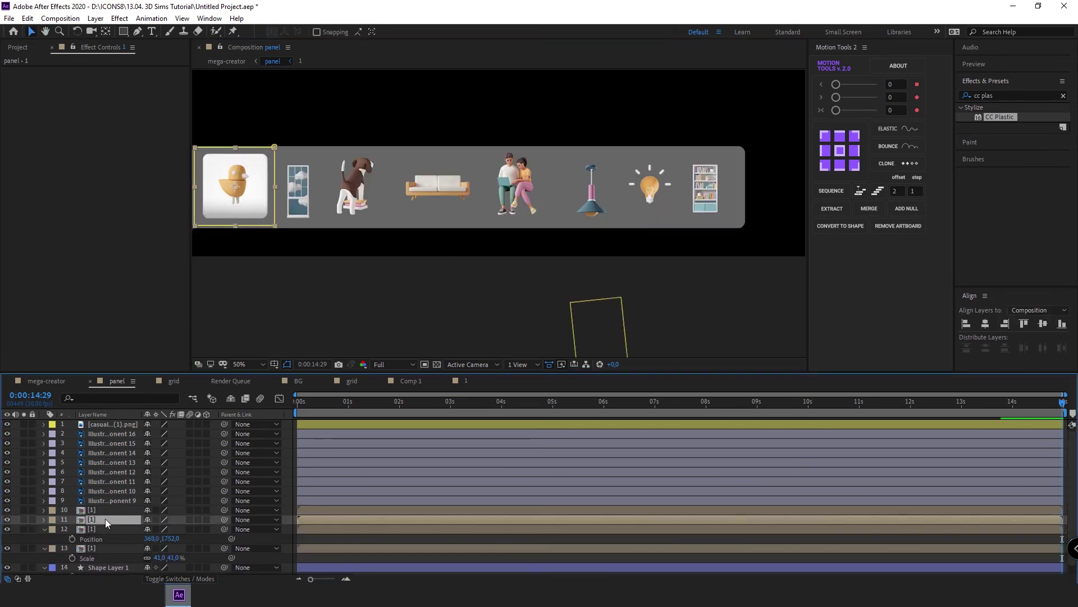
key("Delete")
left_click(105, 510)
key("p")
left_click_drag(162, 519, 306, 531)
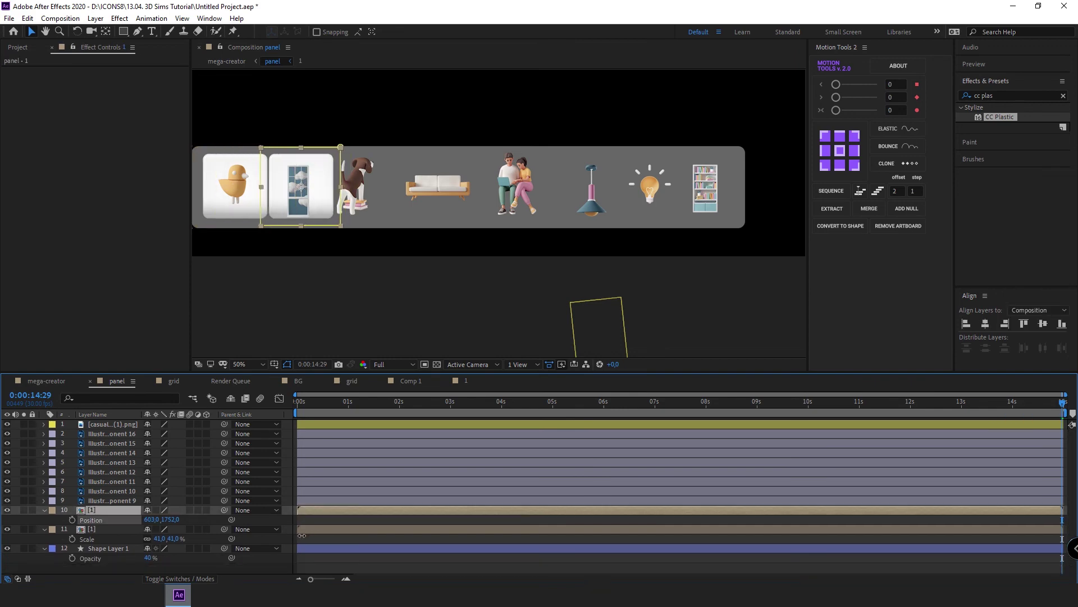
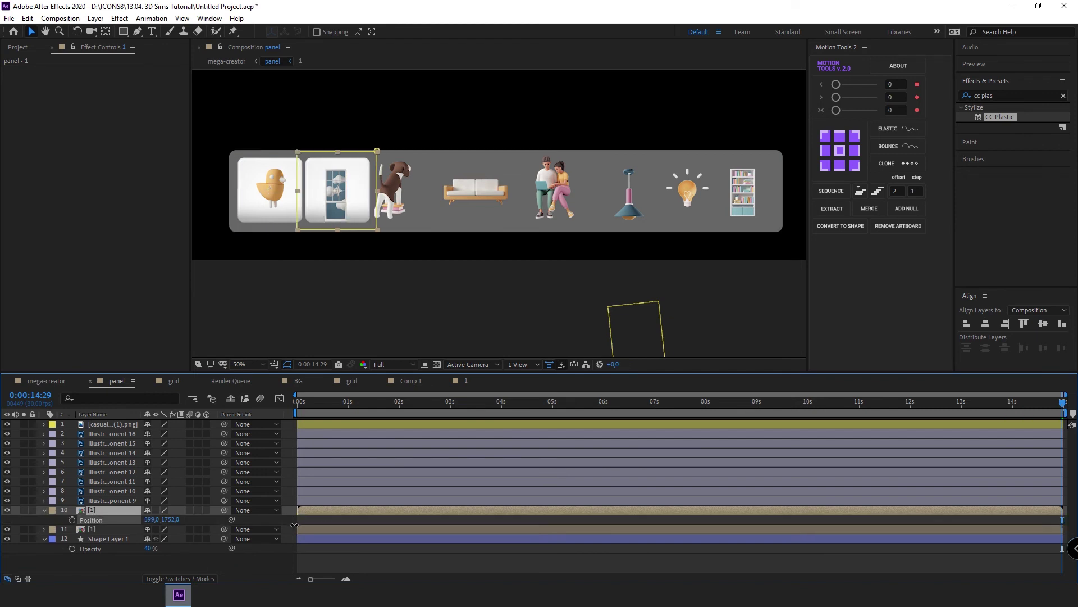
Step: Duplicate the white card tile twice, stretch the grey panel to fit all cards, and select the card layers
key("ctrl+d")
key("ctrl+d")
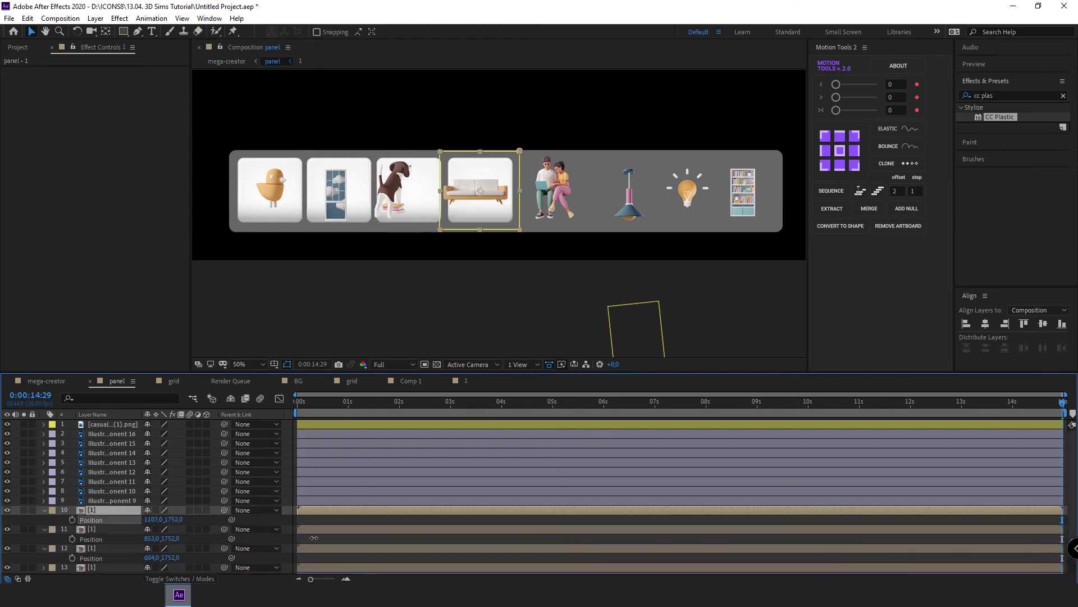
key("ctrl+d")
key("ctrl+d")
key("ctrl+d")
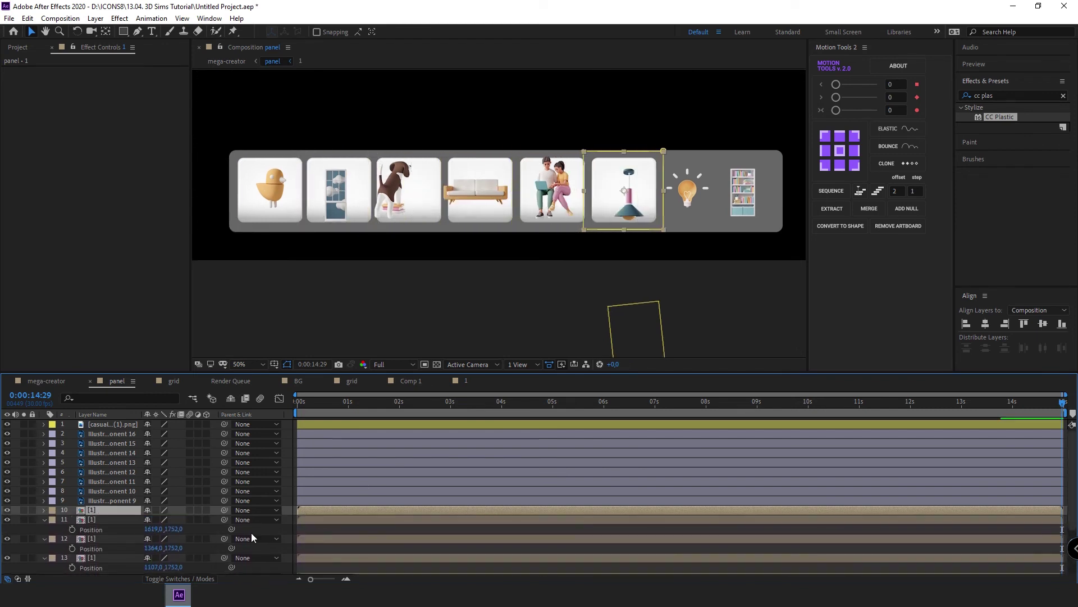
left_click(409, 247)
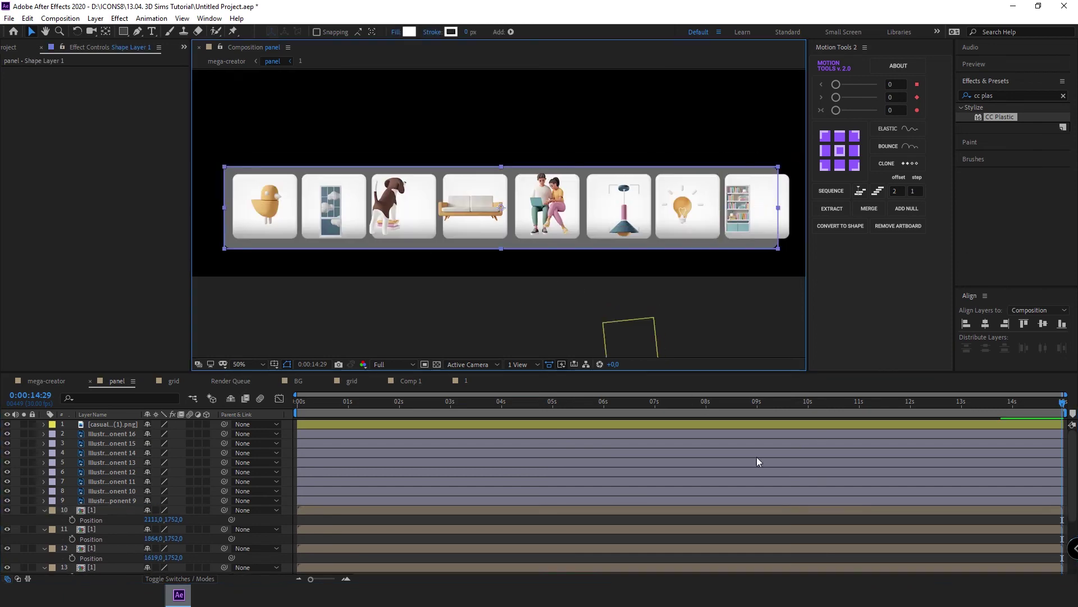
left_click_drag(785, 208, 788, 216)
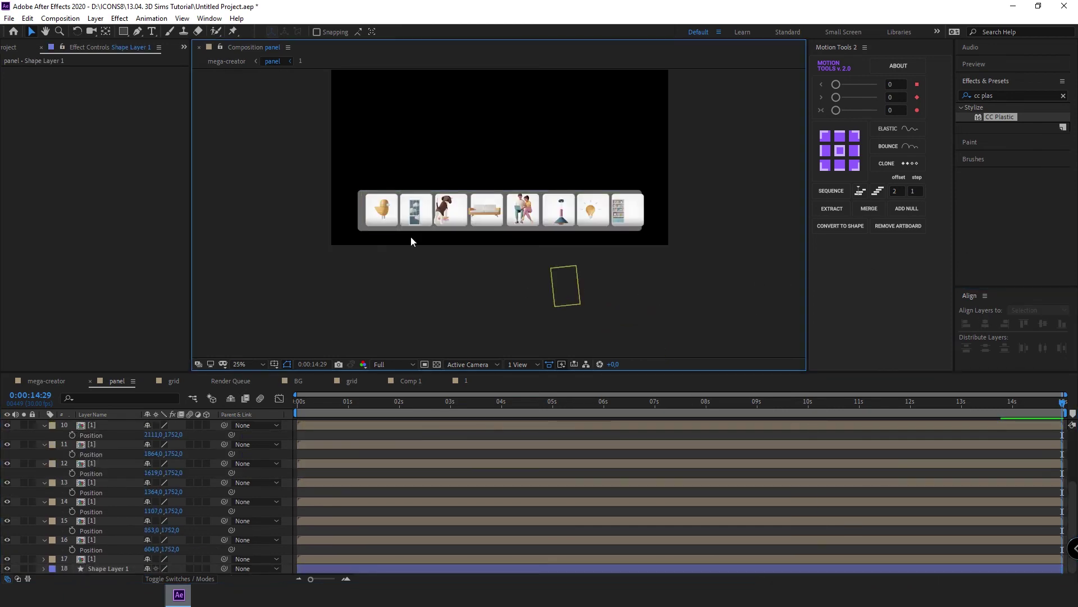
left_click(986, 324)
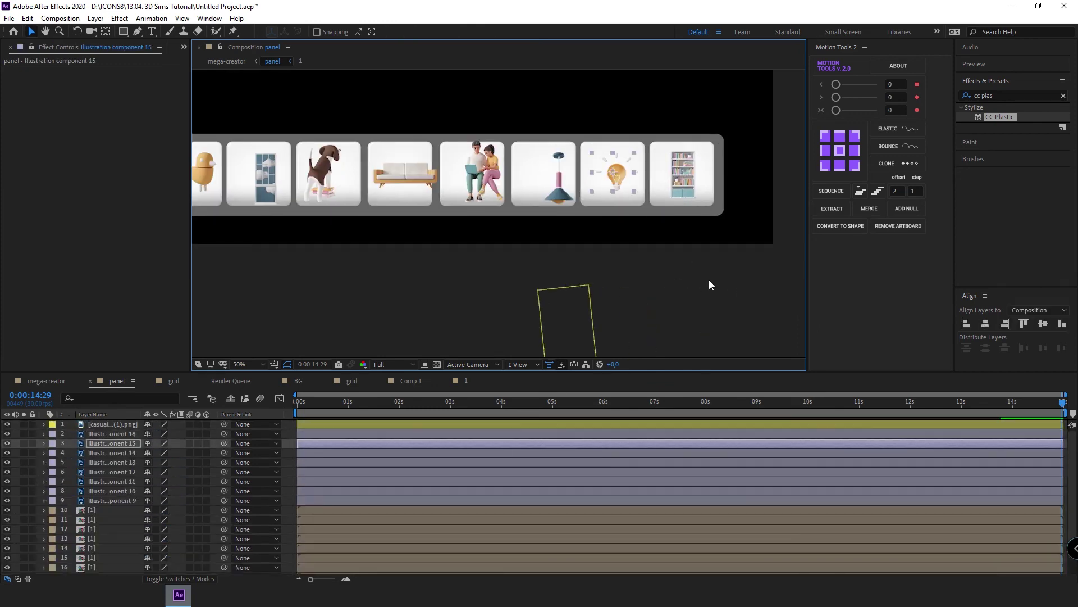
Step: Give Shape Layer 1 (the grey panel) 50% opacity and switch back to the mega-creator composition
left_click(348, 173)
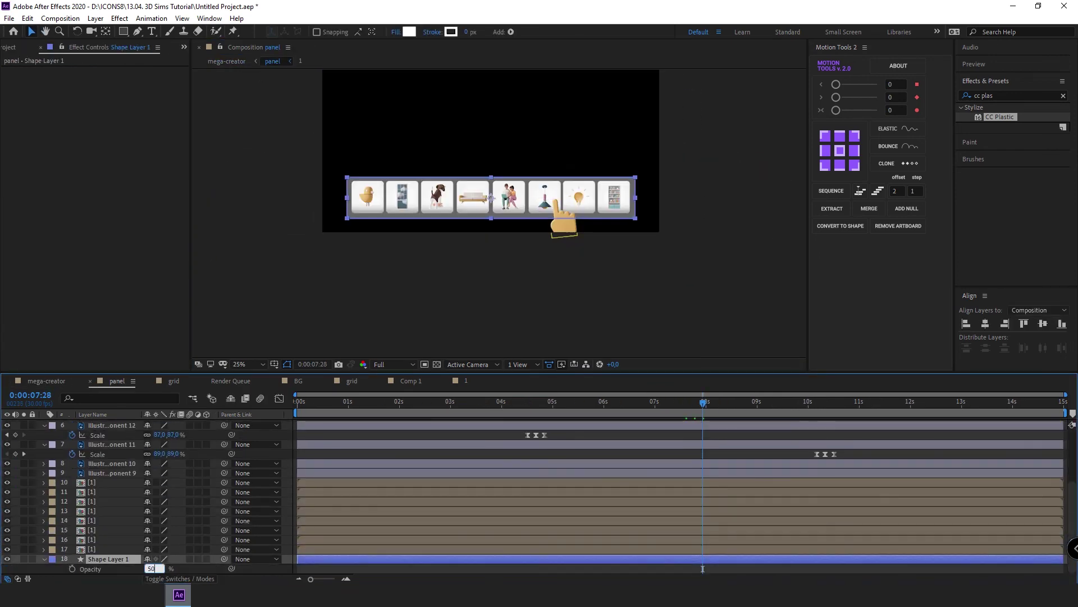
key("Return")
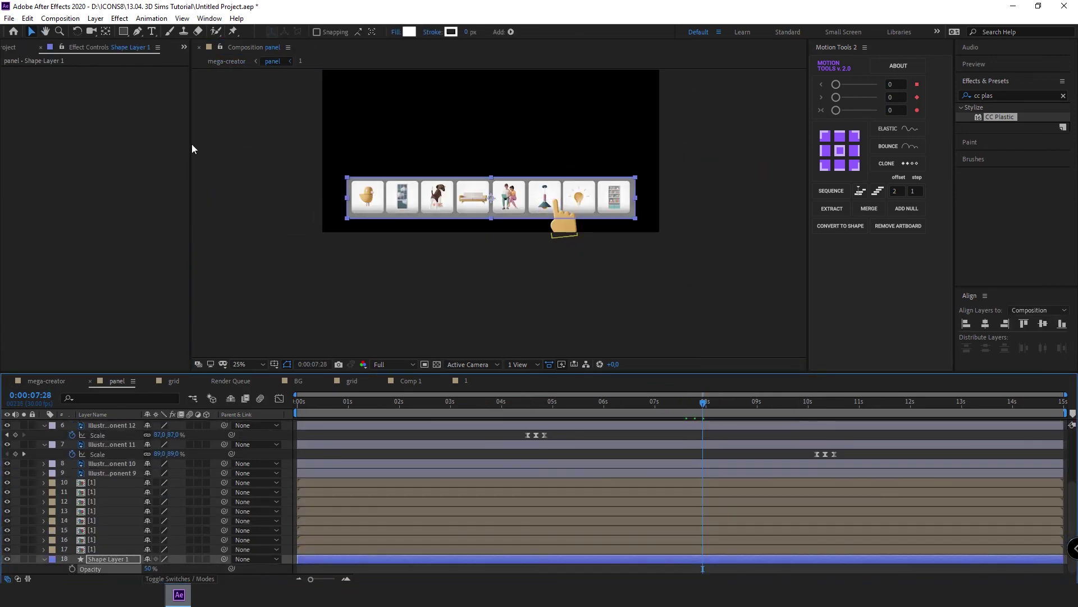
left_click(237, 64)
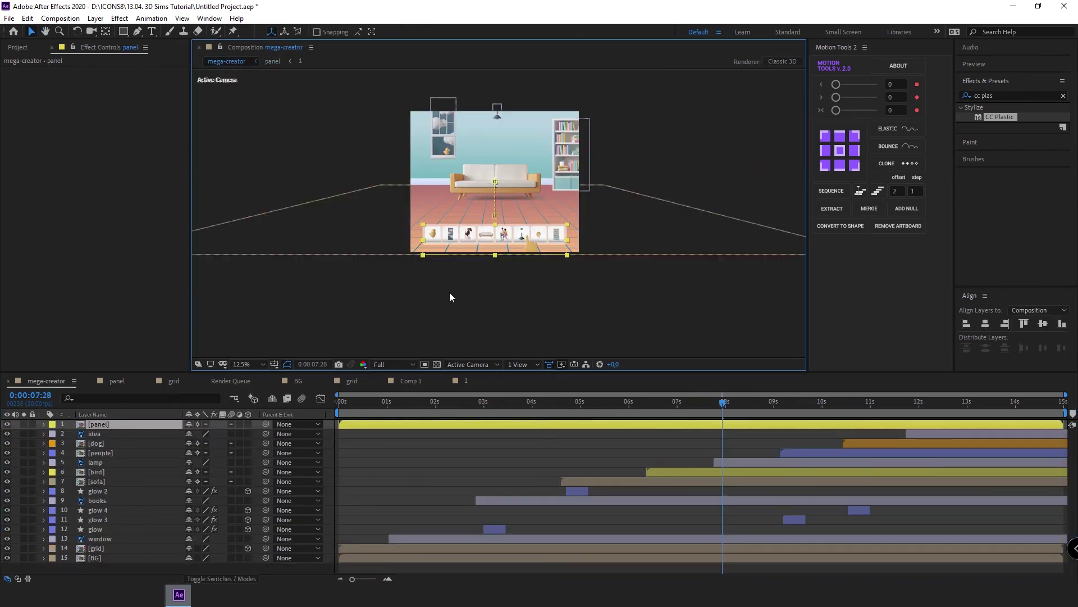
left_click(450, 297)
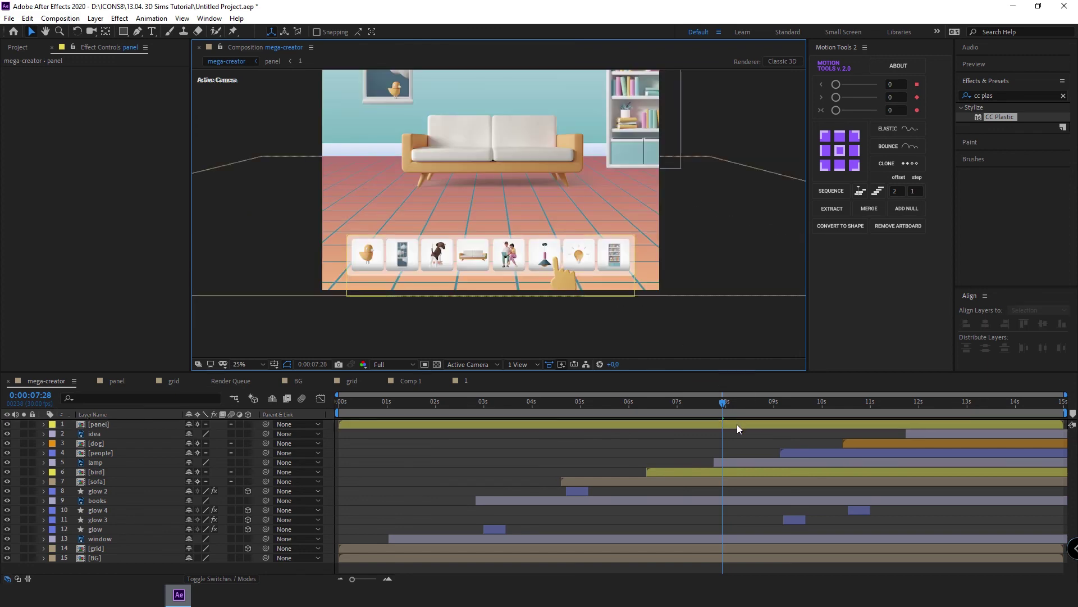
mouse_move(598, 403)
left_mouse_down()
mouse_move(980, 407)
mouse_move(352, 386)
mouse_move(576, 401)
left_mouse_up()
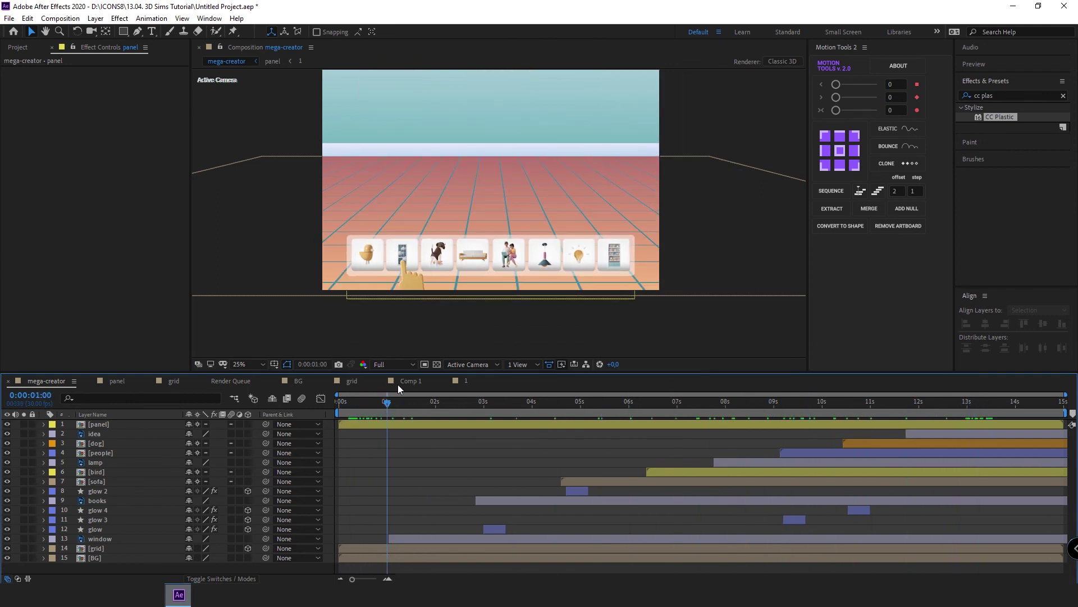
Step: Open the panel precomp, review its changed properties with UU, and enlarge the timeline
double_click(666, 425)
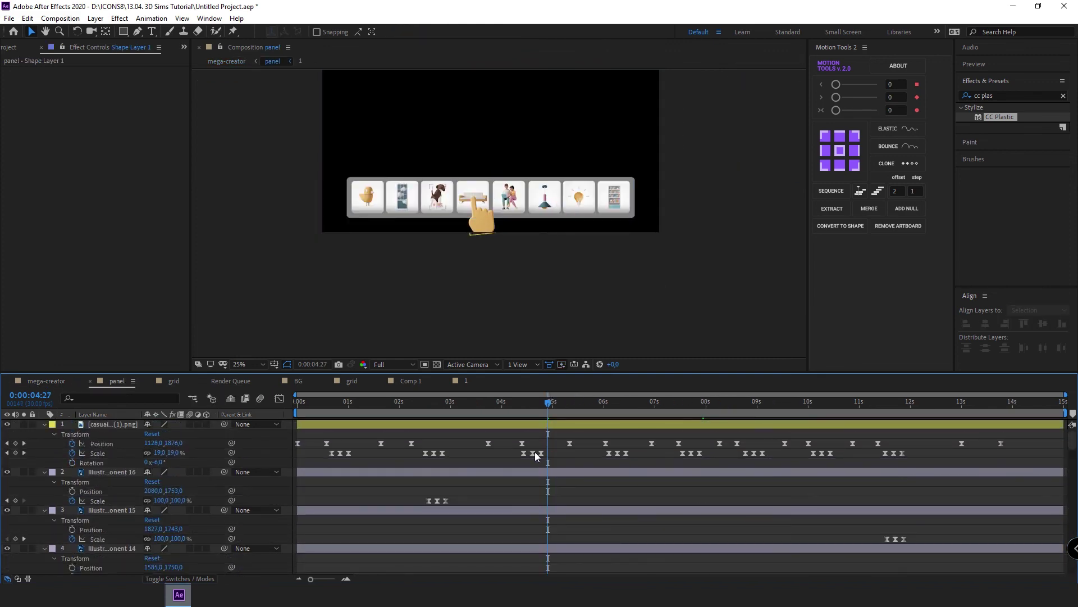
key("u")
key("u")
left_click_drag(562, 372, 572, 245)
key("u")
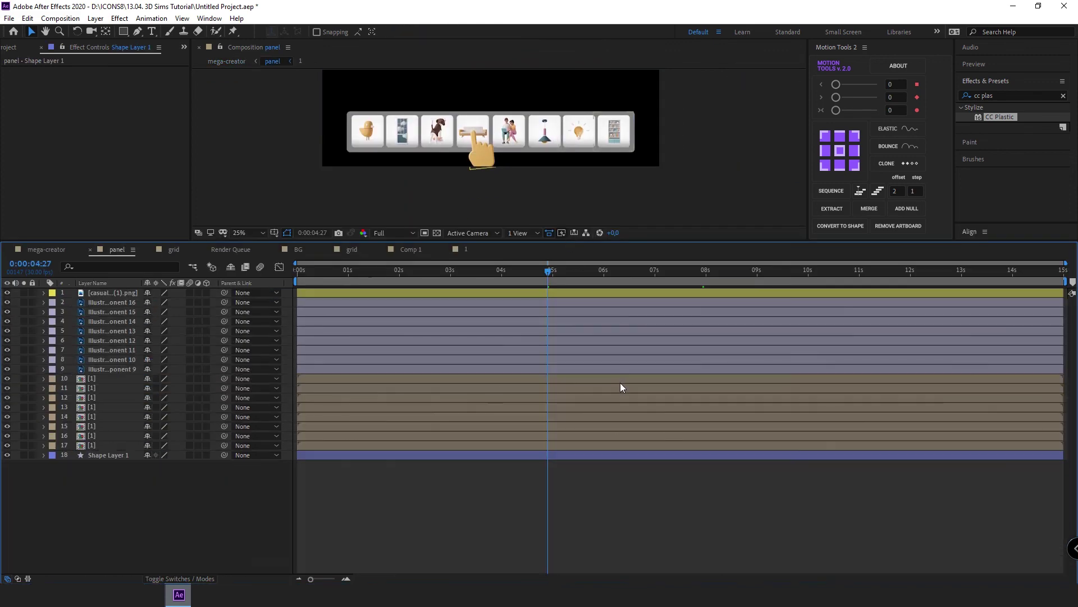
Step: Parent each card layer, starting with layer 17, to its matching illustration layer such as the chicken
left_click(97, 445)
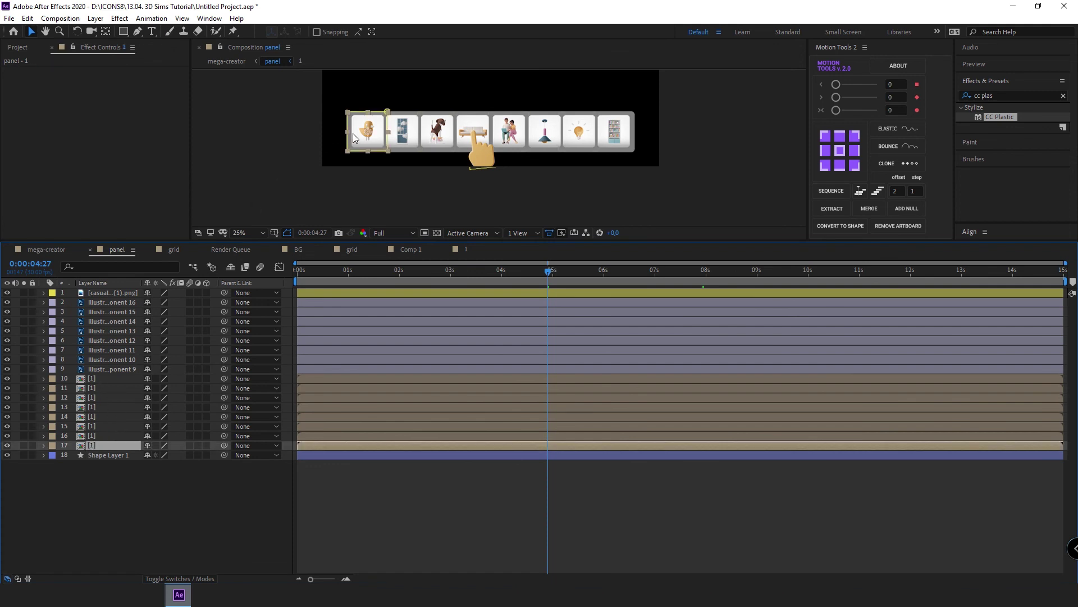
left_click(110, 371)
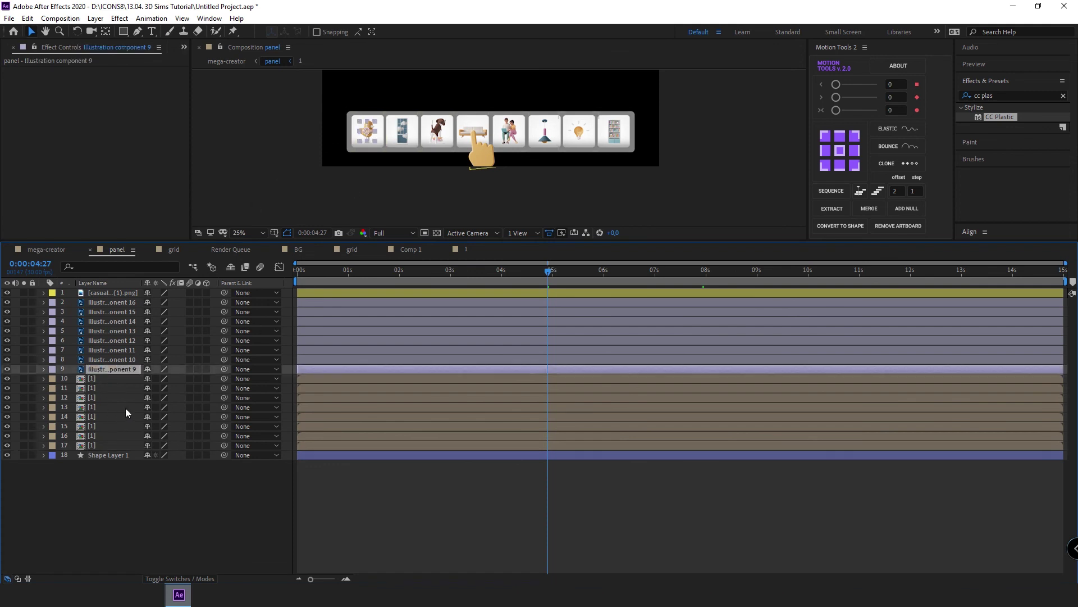
left_click(104, 443)
left_click_drag(125, 388, 112, 369)
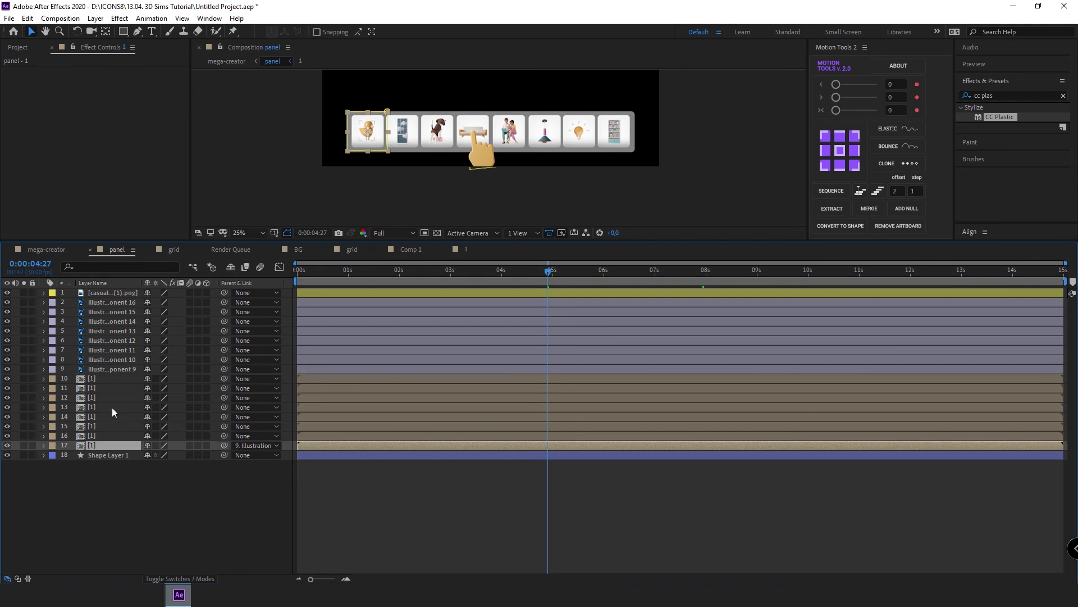
left_click(125, 397)
Step: Preview the panel animation to check the cards follow their icons
key("space")
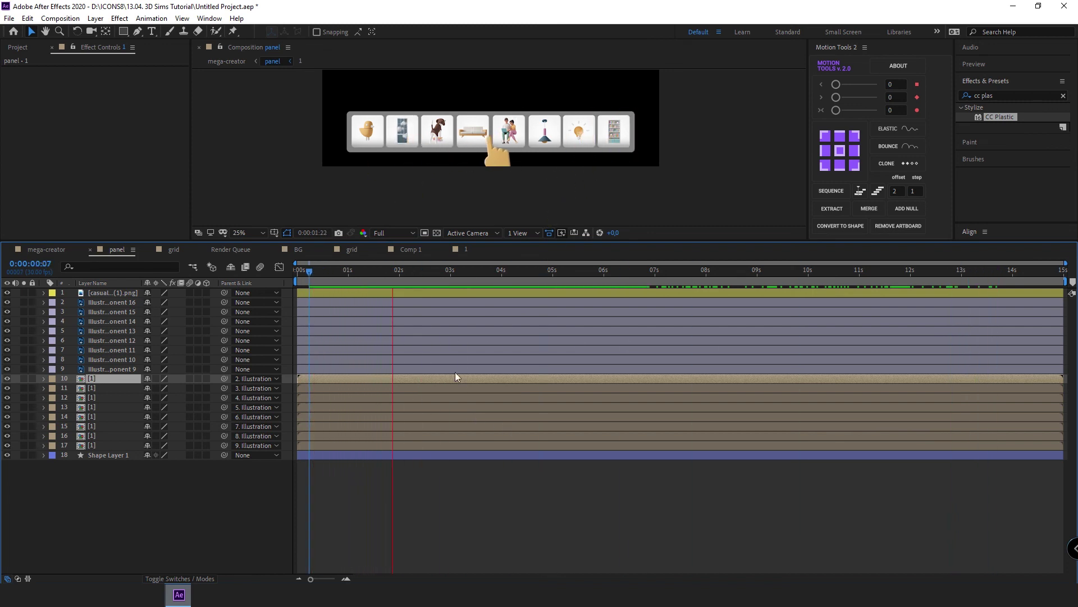
key("space")
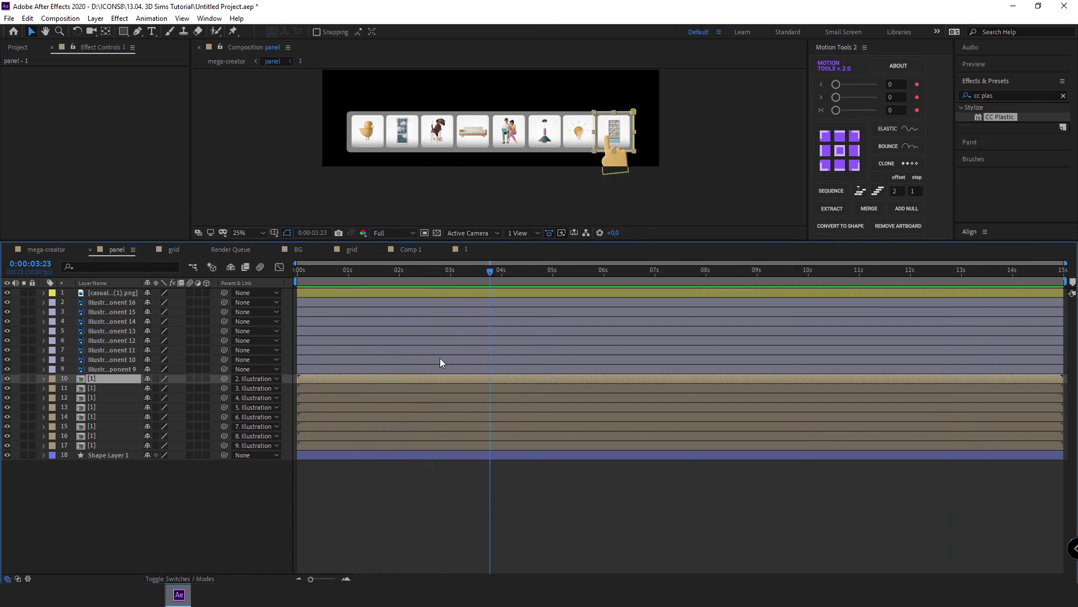
scroll(479, 115, "up", 2)
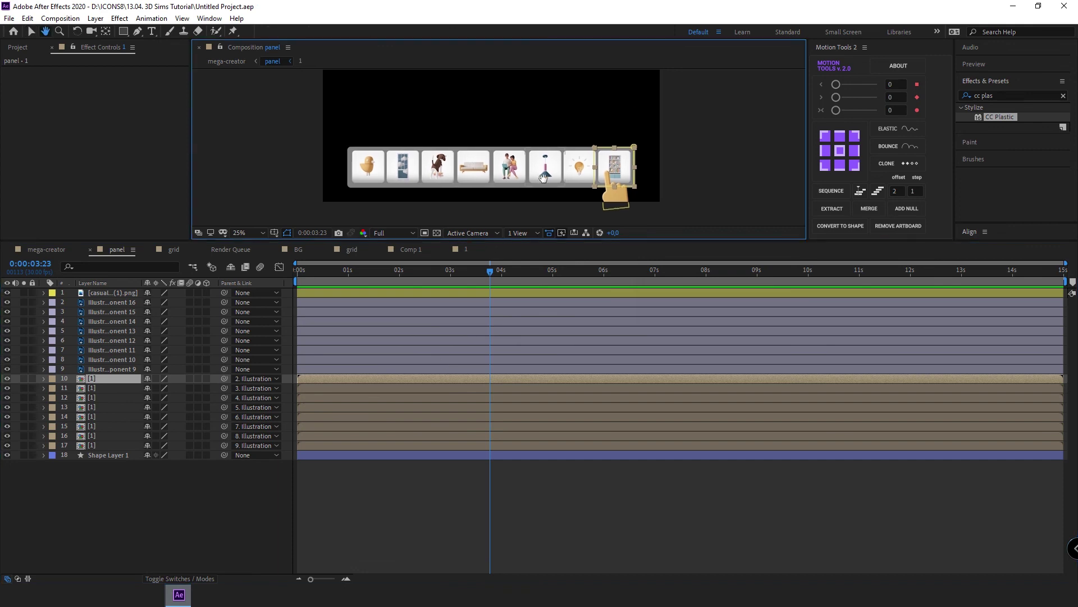
Step: Return to the mega-creator composition with a taller viewer showing the whole room
left_click(224, 63)
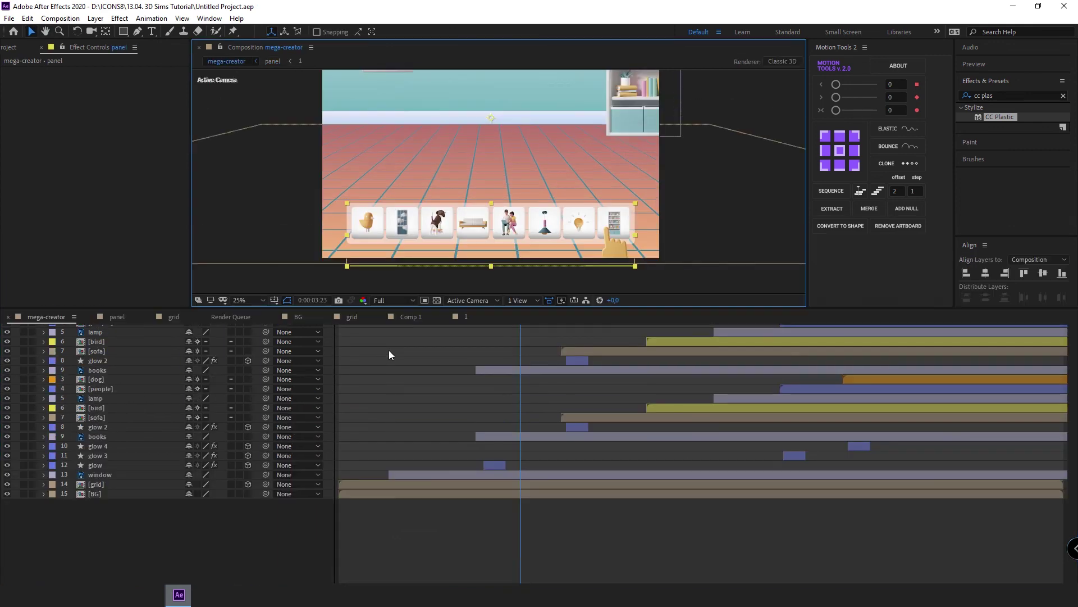
left_click_drag(392, 246, 390, 393)
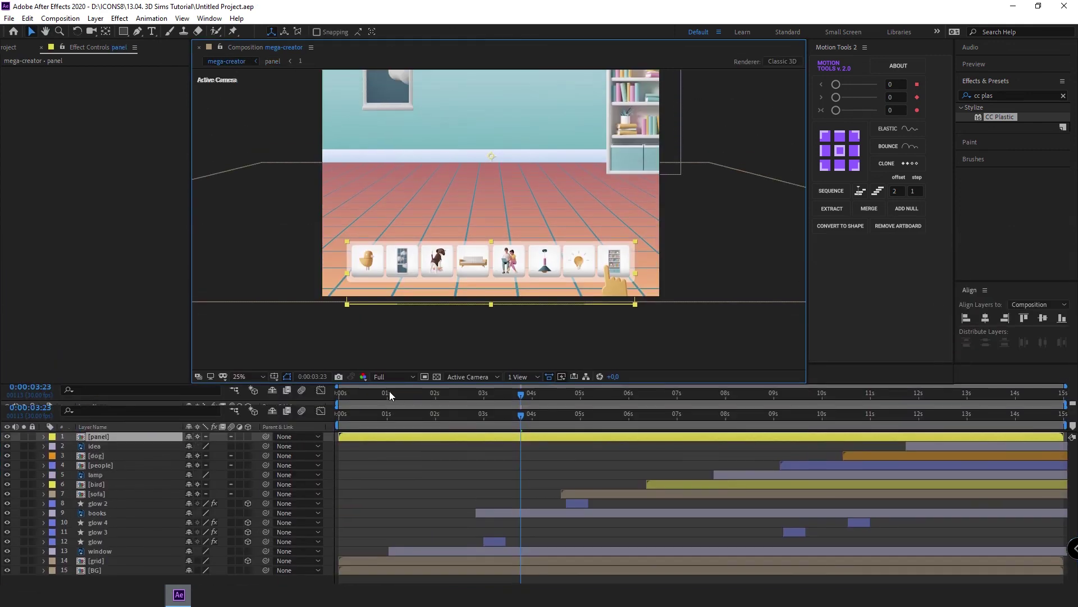
left_click_drag(469, 261, 484, 316)
Step: Preview from 9:11, scrub through 11:21 to the end, and zoom the viewer out to 12.5%
left_click(292, 183)
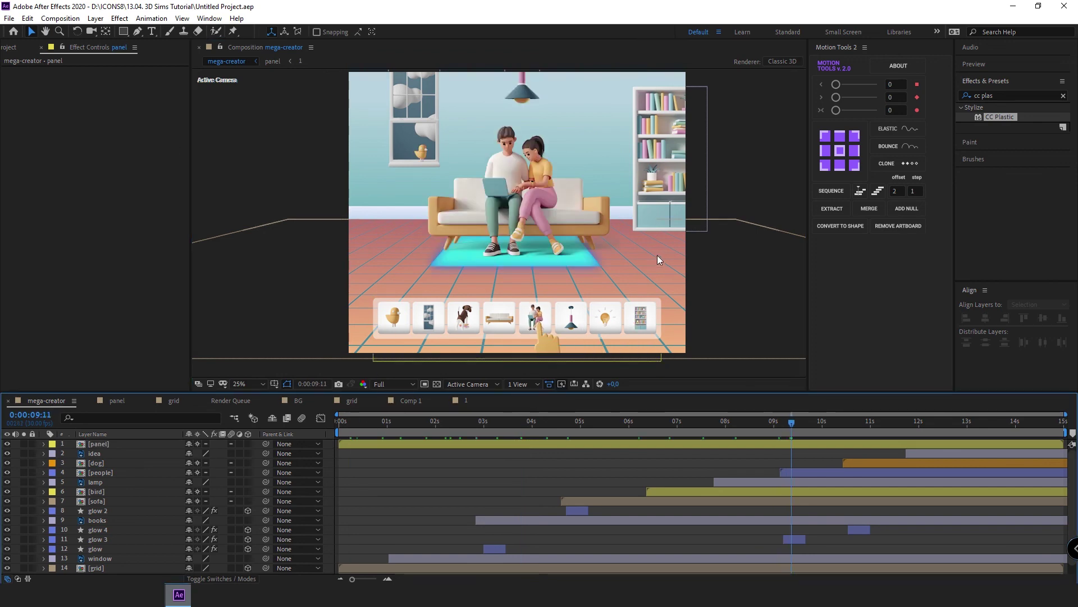
key("space")
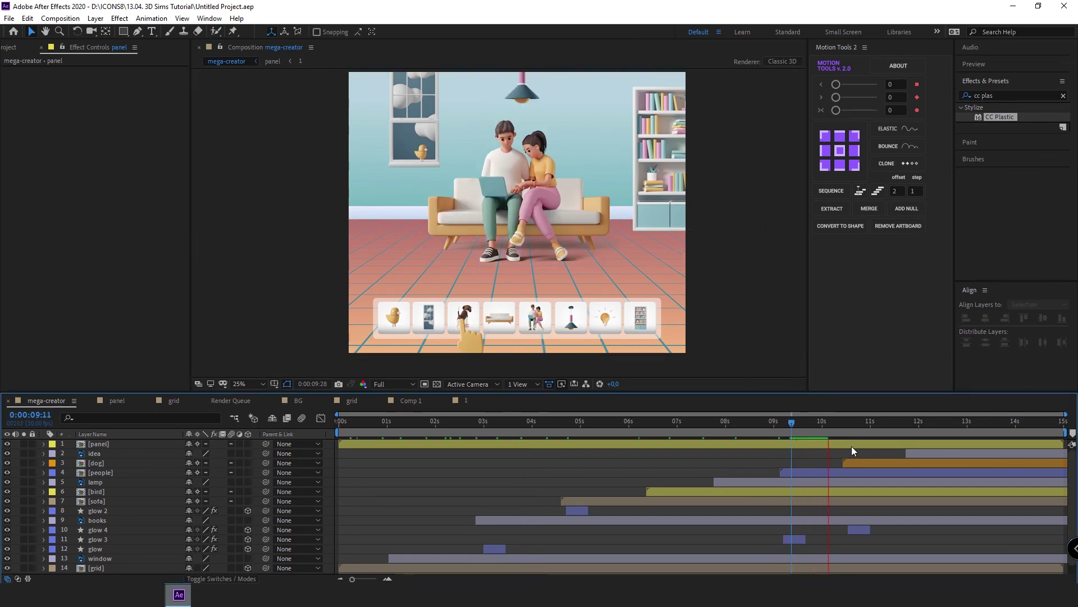
key("space")
left_click_drag(863, 425, 922, 428)
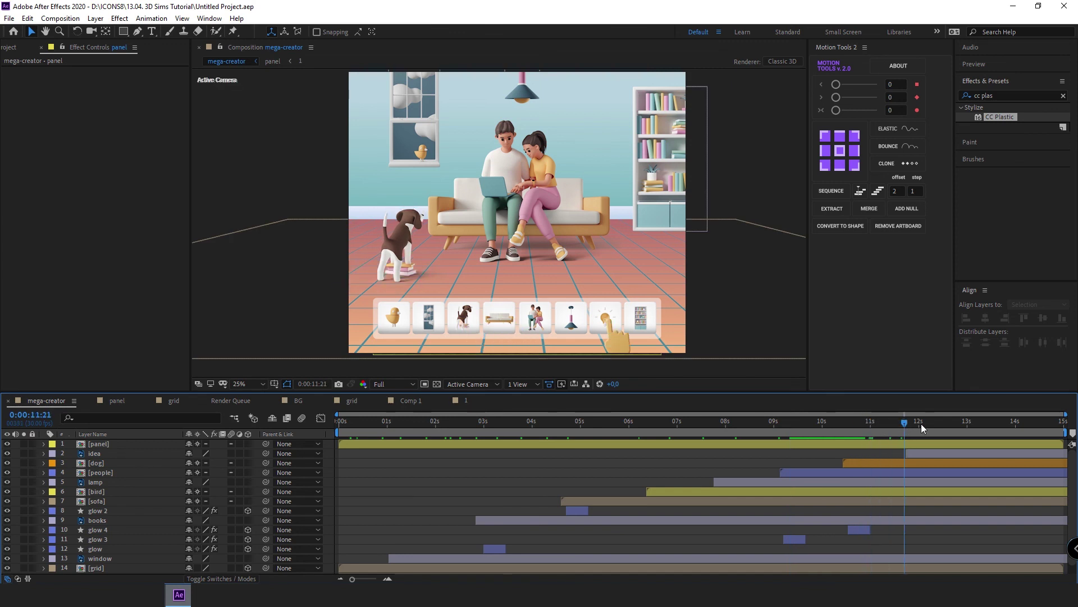
mouse_move(1024, 429)
left_mouse_down()
mouse_move(1054, 438)
mouse_move(1049, 446)
left_mouse_up()
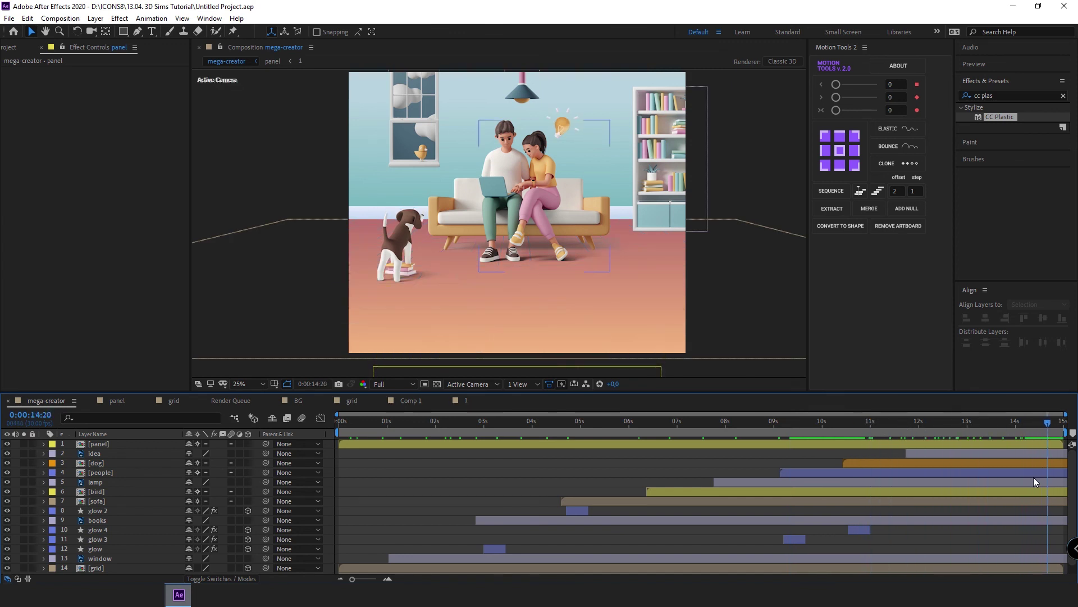
key("comma")
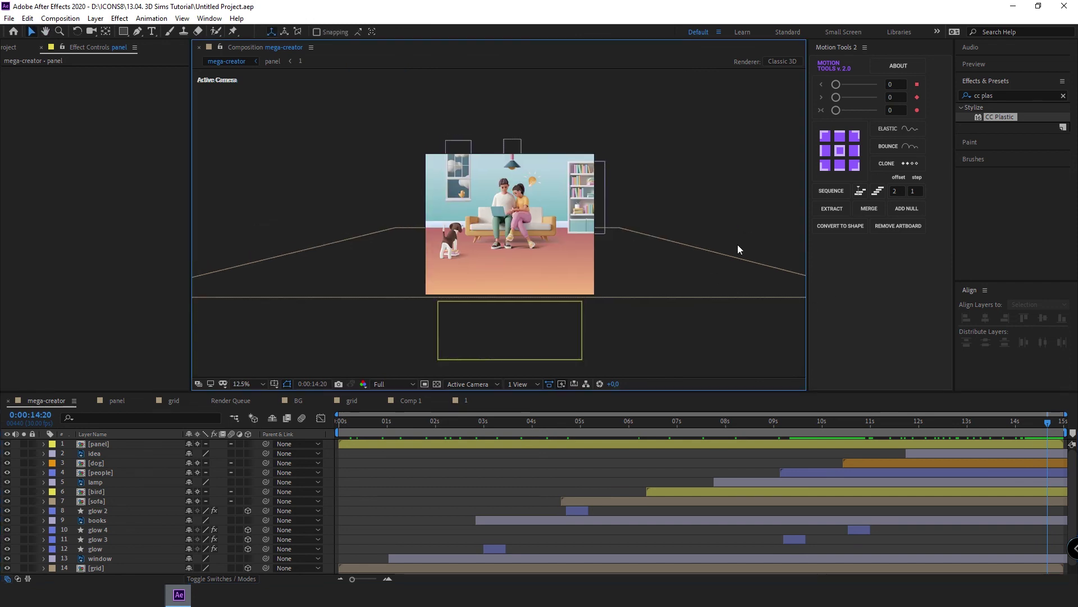